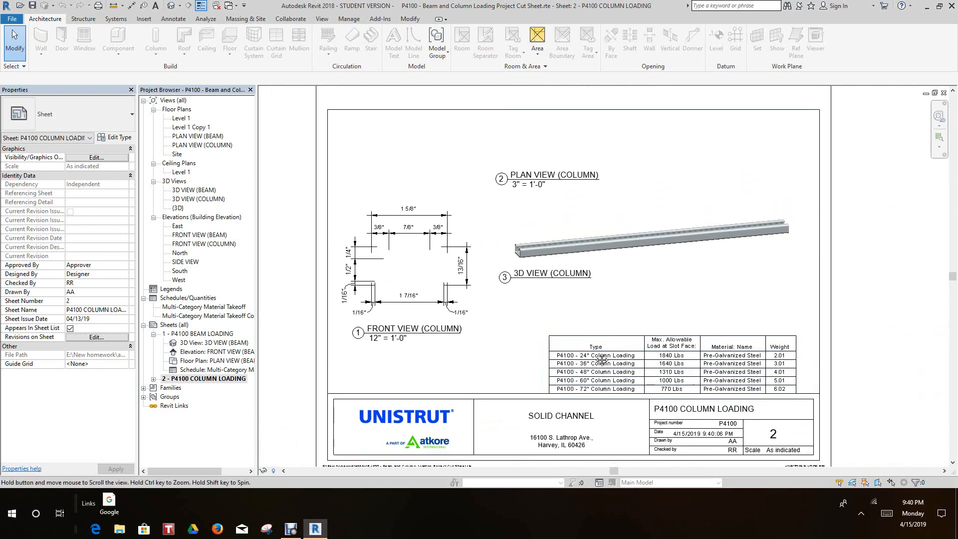
# Examine the P4100 COLUMN LOADING sheet's front, plan and 3D column views and its loading schedule.
pyautogui.scroll(2, 594, 354)
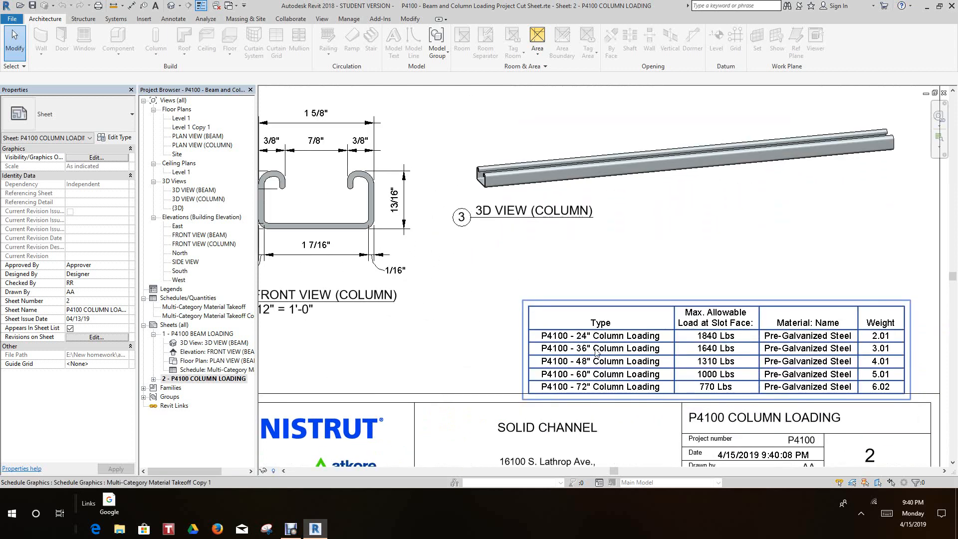
pyautogui.scroll(-3, 598, 306)
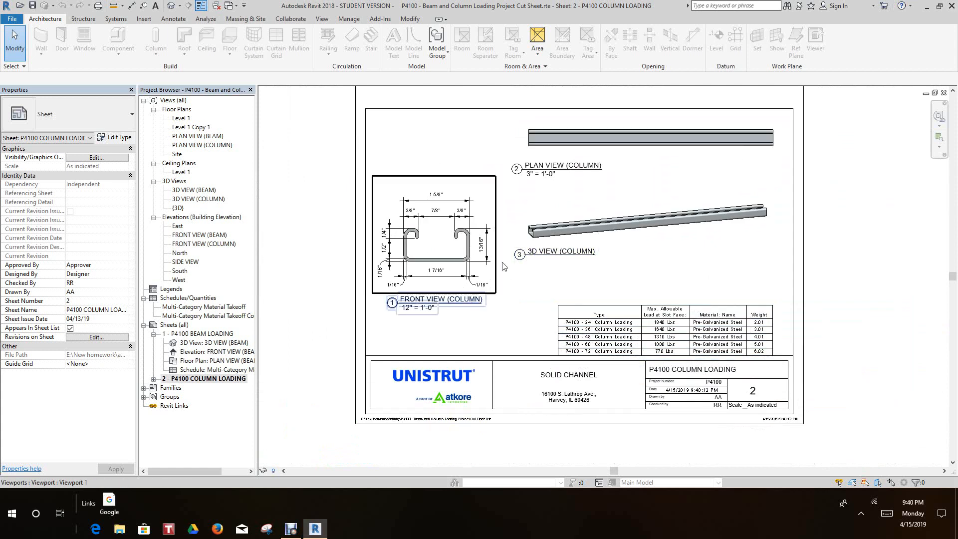
pyautogui.scroll(1, 478, 263)
pyautogui.scroll(3, 634, 219)
pyautogui.scroll(-5, 627, 223)
pyautogui.moveTo(618, 236); pyautogui.dragTo(579, 233, button='middle')
pyautogui.scroll(2, 578, 230)
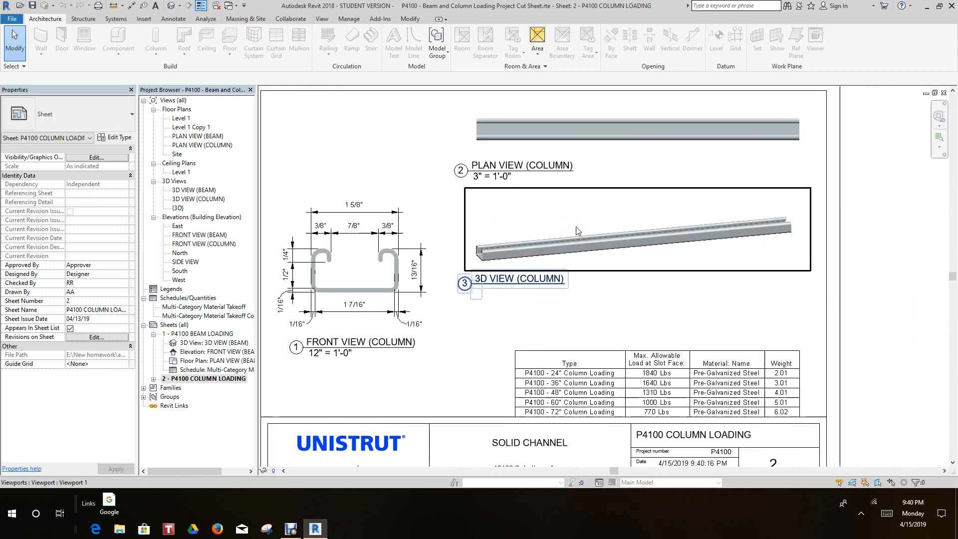
# Activate the 3D VIEW (COLUMN) viewport on the sheet and open the p4100 channel family for editing.
pyautogui.rightClick(600, 213)
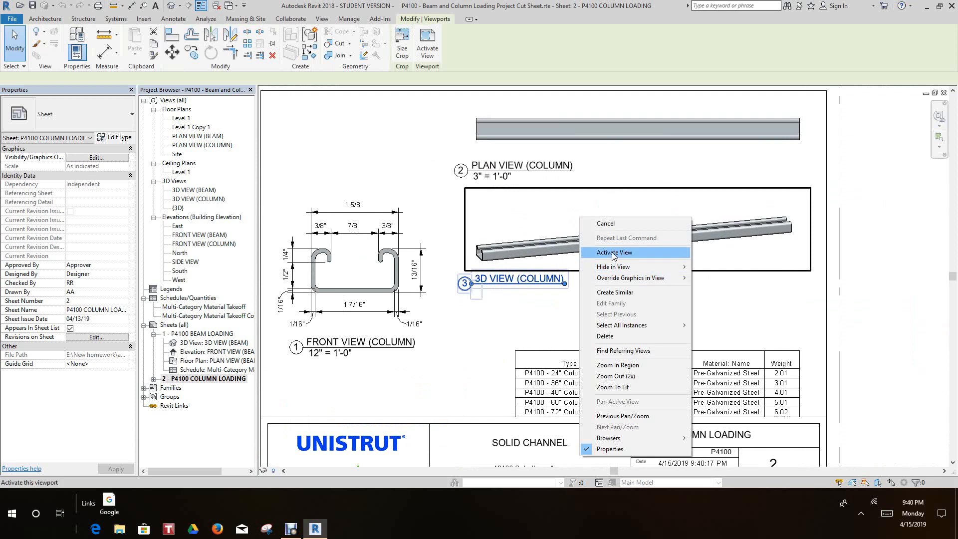
pyautogui.click(613, 253)
pyautogui.click(614, 251)
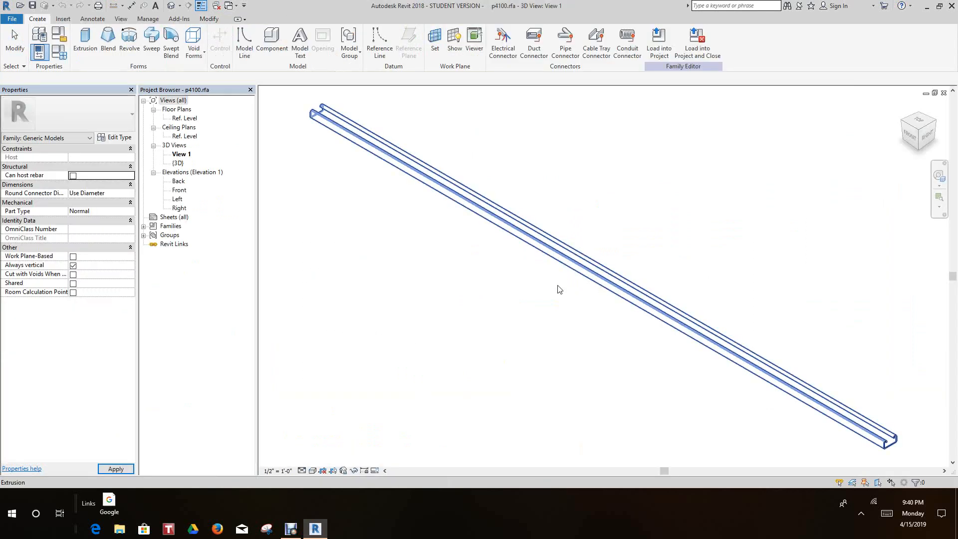
# Open the family's Ref. Level floor plan and examine the channel's orientation, reference planes and length dimension.
pyautogui.doubleClick(185, 118)
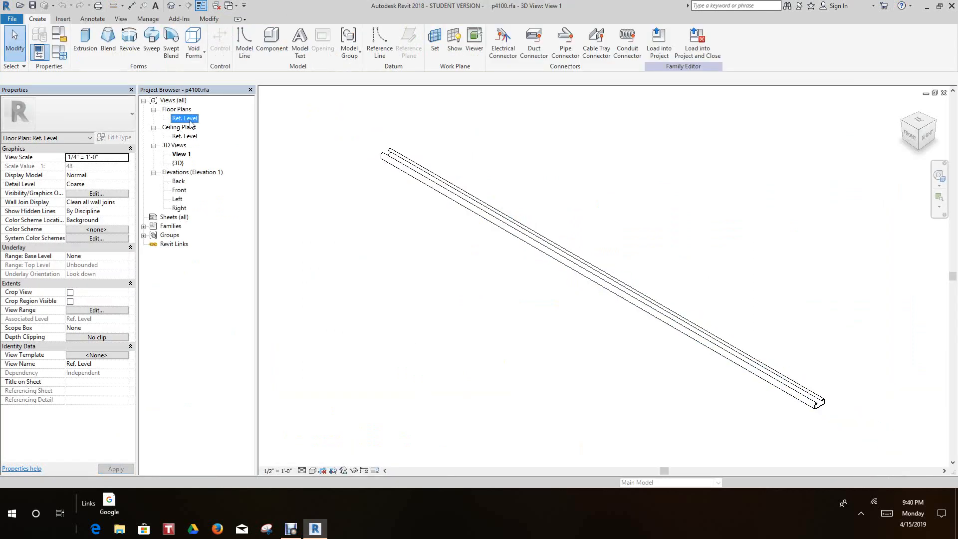
pyautogui.scroll(3, 614, 276)
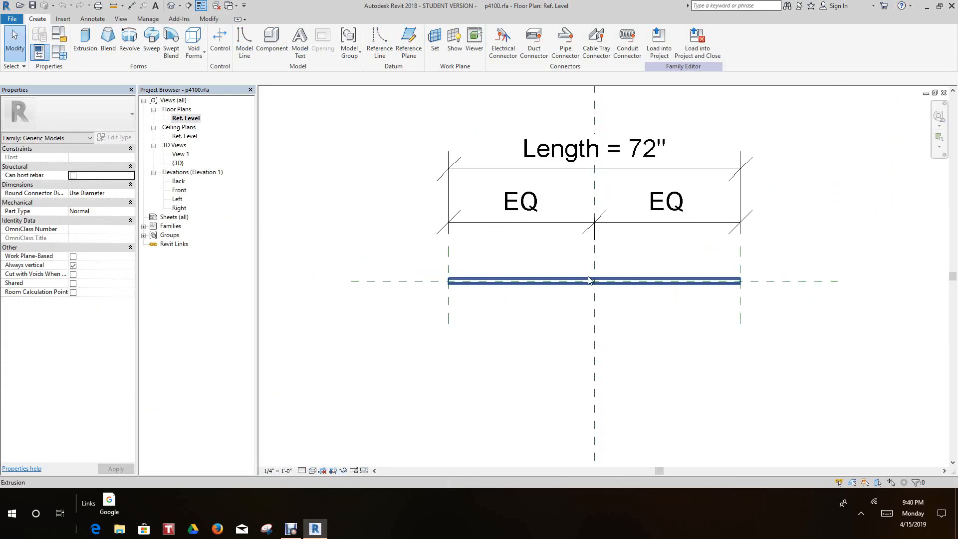
pyautogui.scroll(-2, 594, 293)
pyautogui.moveTo(589, 293); pyautogui.dragTo(567, 293, button='middle')
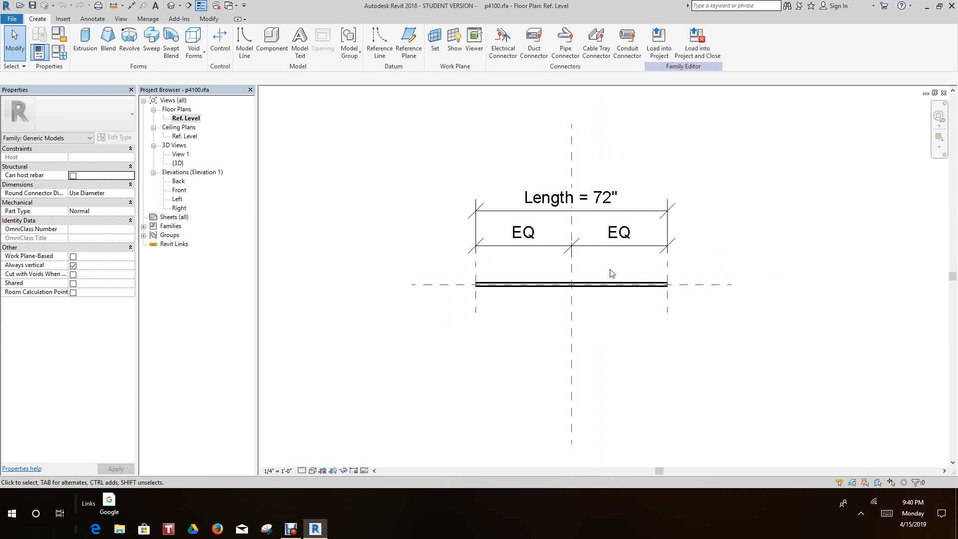
pyautogui.scroll(2, 581, 284)
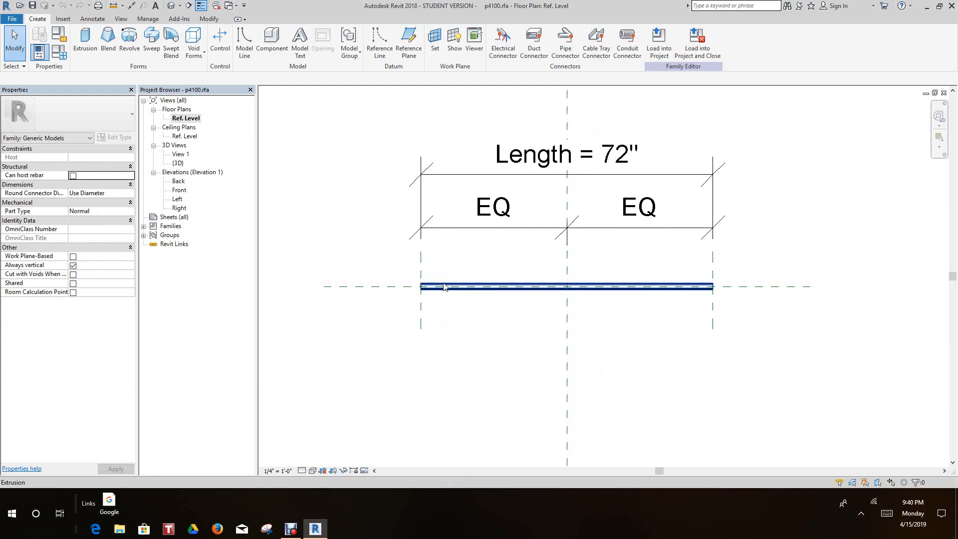
pyautogui.scroll(-4, 477, 306)
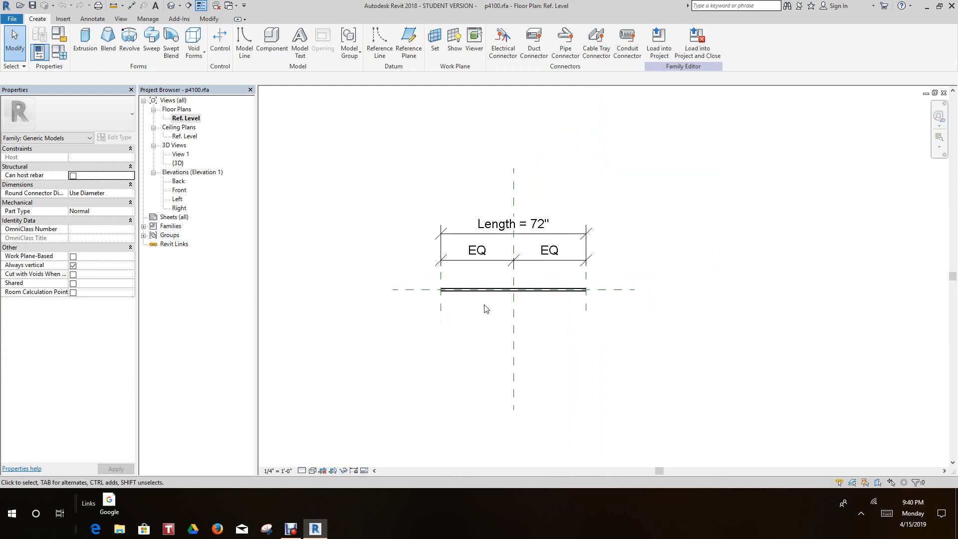
pyautogui.scroll(-1, 396, 206)
pyautogui.moveTo(402, 212); pyautogui.dragTo(453, 257, button='middle')
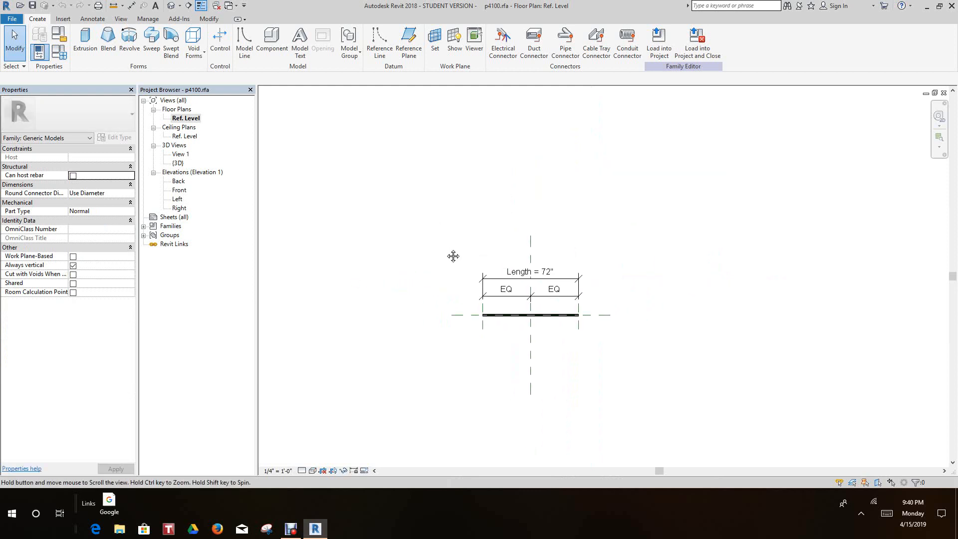
pyautogui.scroll(1, 439, 232)
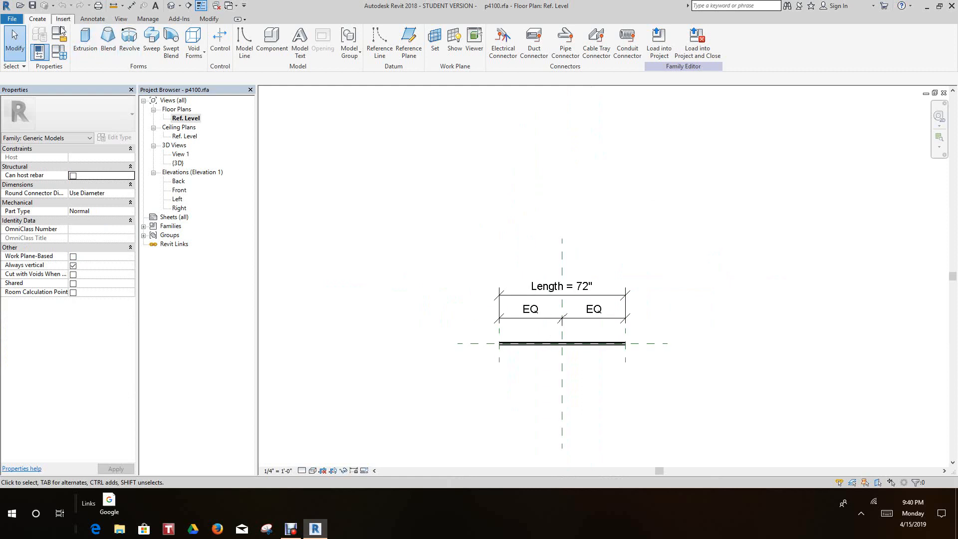
# Create a new project from the Architectural Template.
pyautogui.click(12, 20)
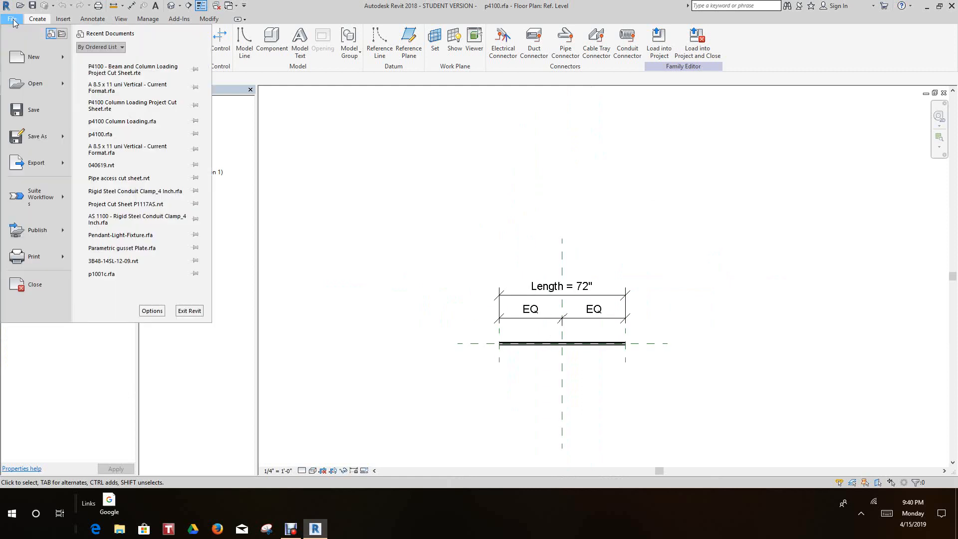
pyautogui.moveTo(35, 66)
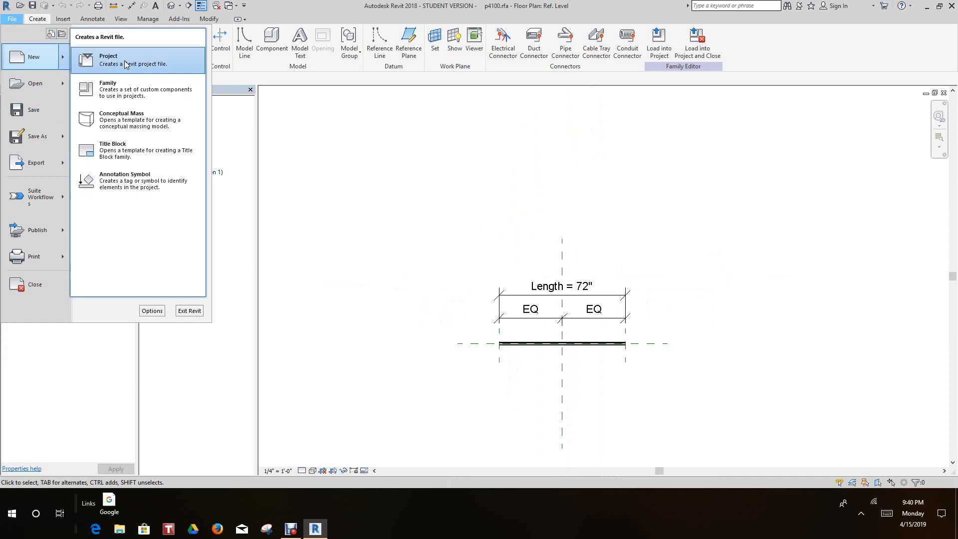
pyautogui.click(455, 190)
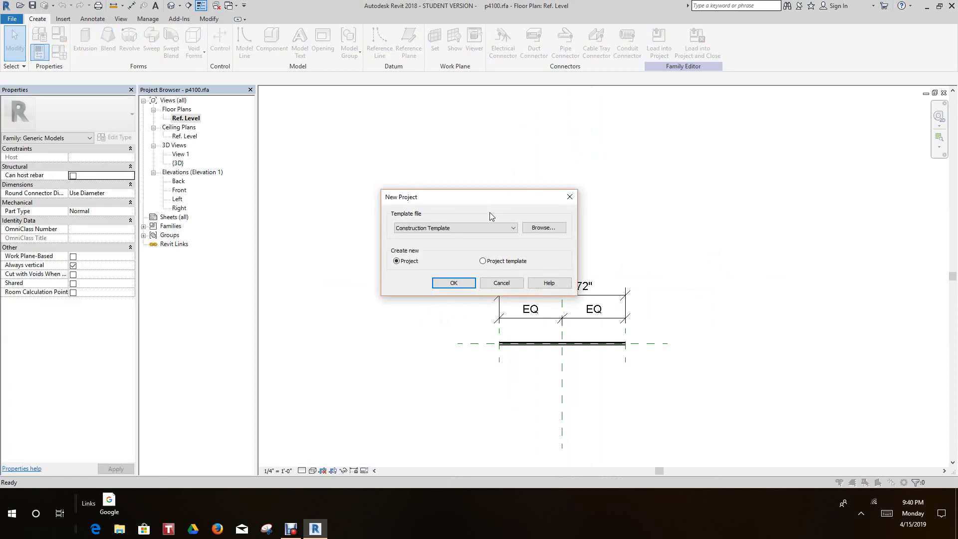
pyautogui.click(514, 228)
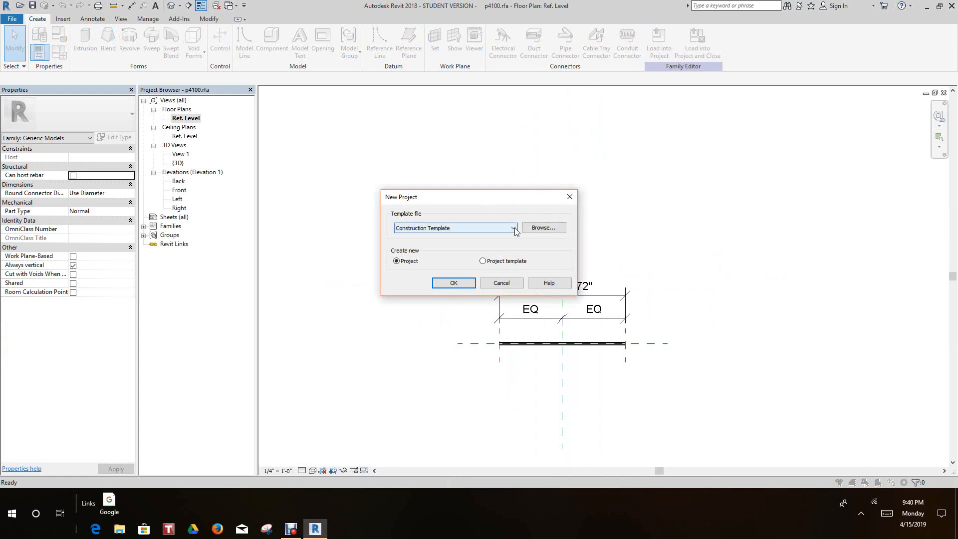
pyautogui.click(420, 250)
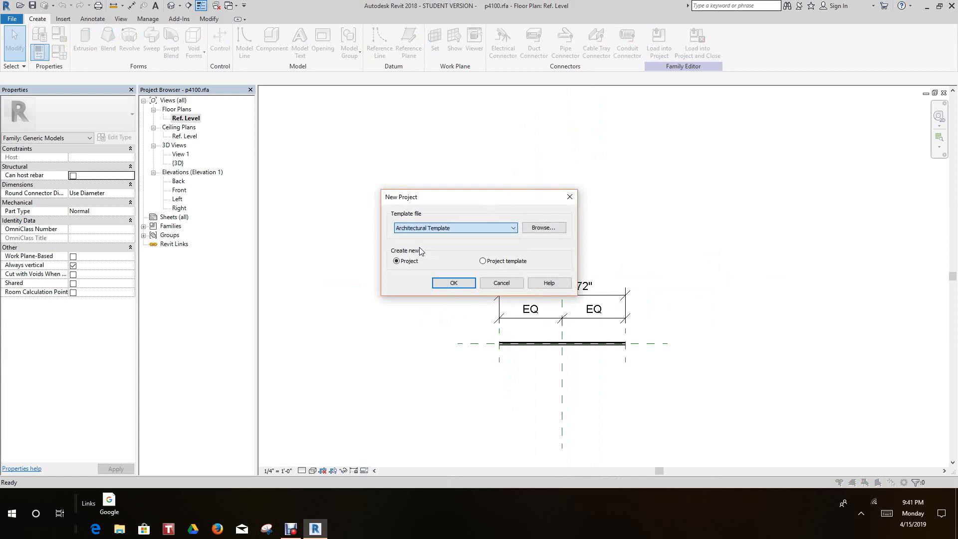
pyautogui.click(454, 284)
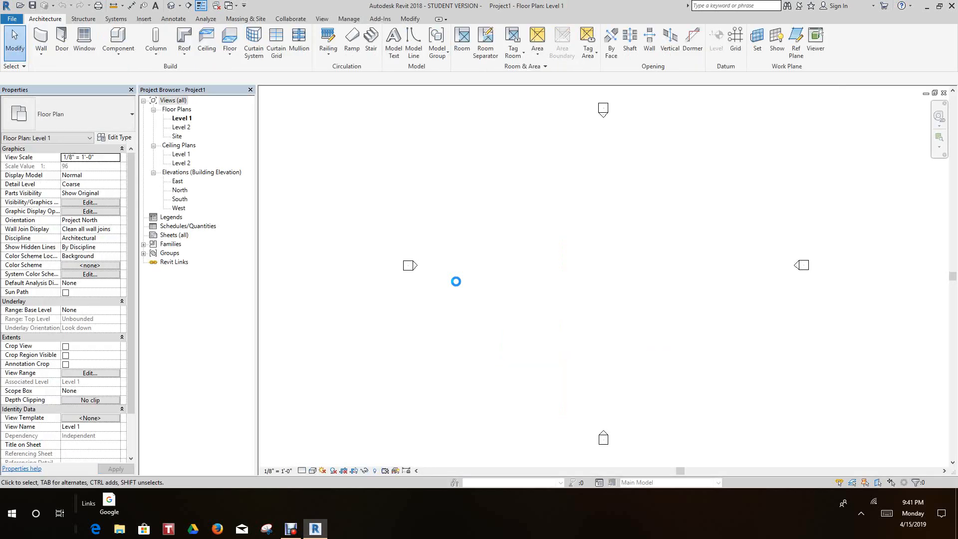
# Tile the open views and load the p4100 family from its Ref. Level plan into Project1.
pyautogui.press('t')
pyautogui.press('z')
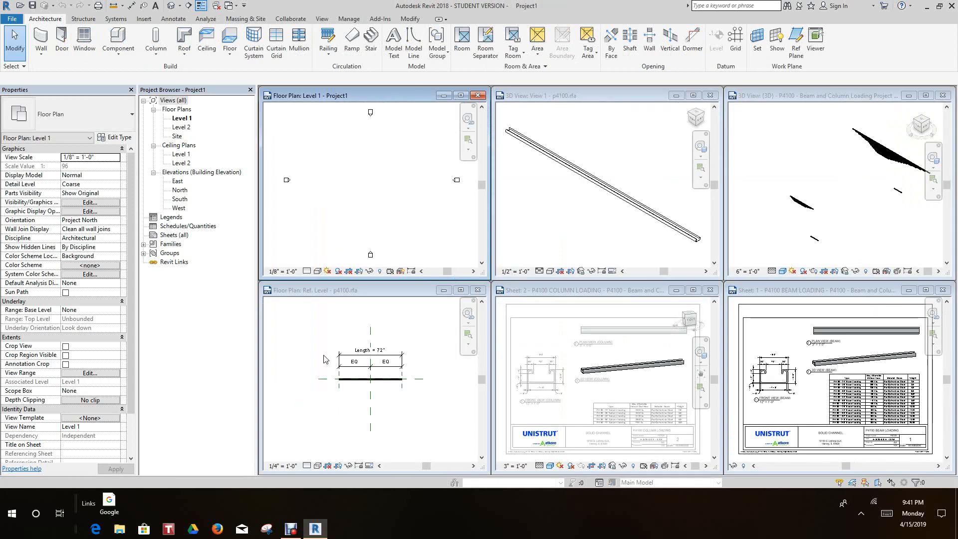
pyautogui.scroll(4, 376, 389)
pyautogui.click(414, 395)
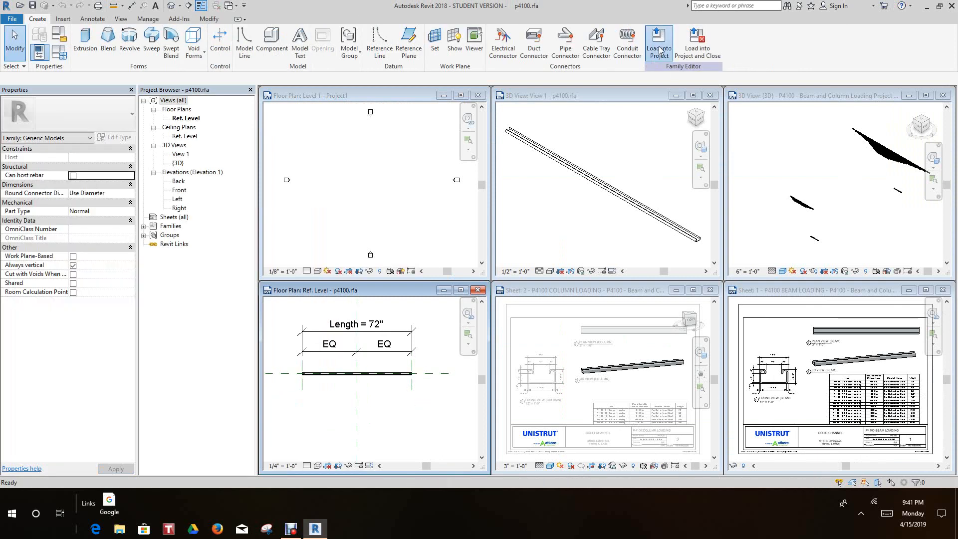
pyautogui.click(659, 51)
pyautogui.click(414, 203)
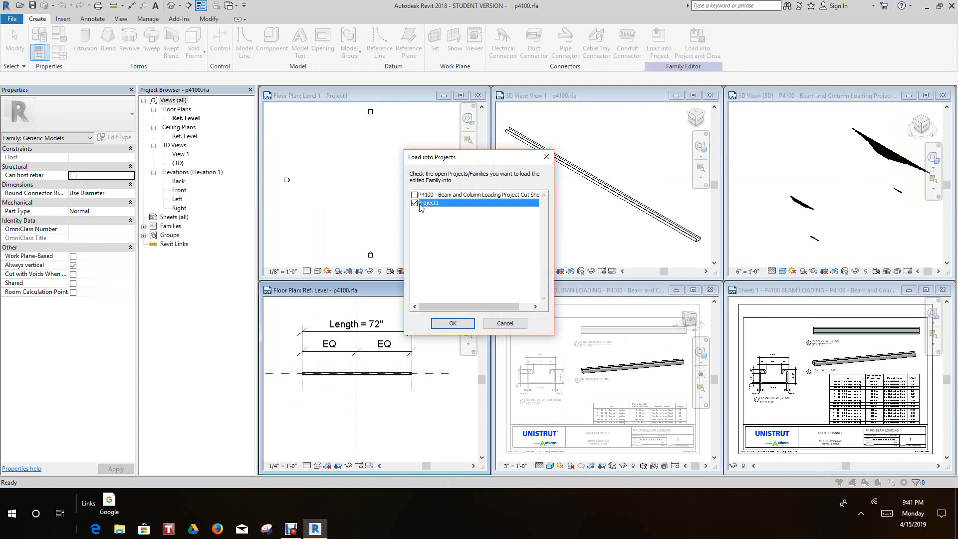
pyautogui.click(451, 323)
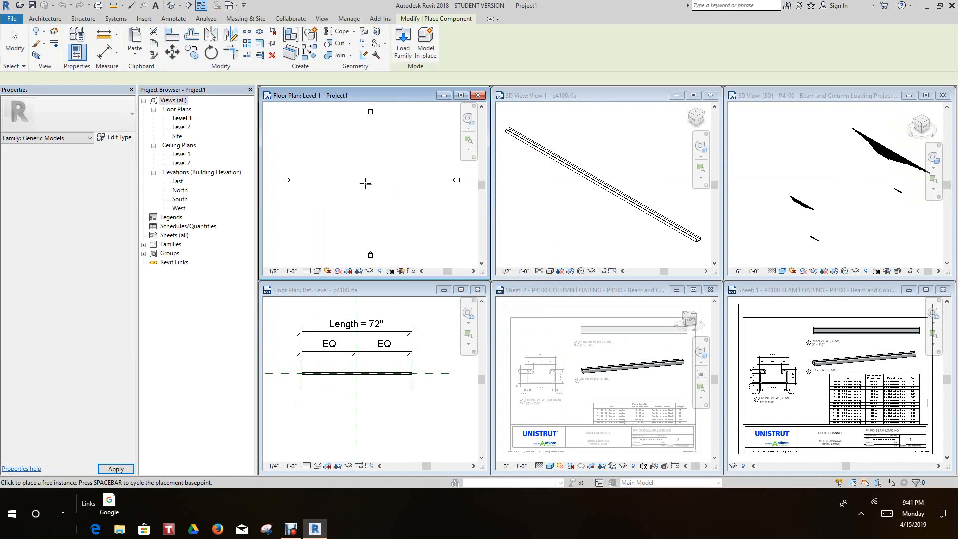
# Place one P4100 - 72" Column Loading channel in Project1's Level 1 floor plan and end the placement.
pyautogui.rightClick(367, 199)
pyautogui.click(383, 206)
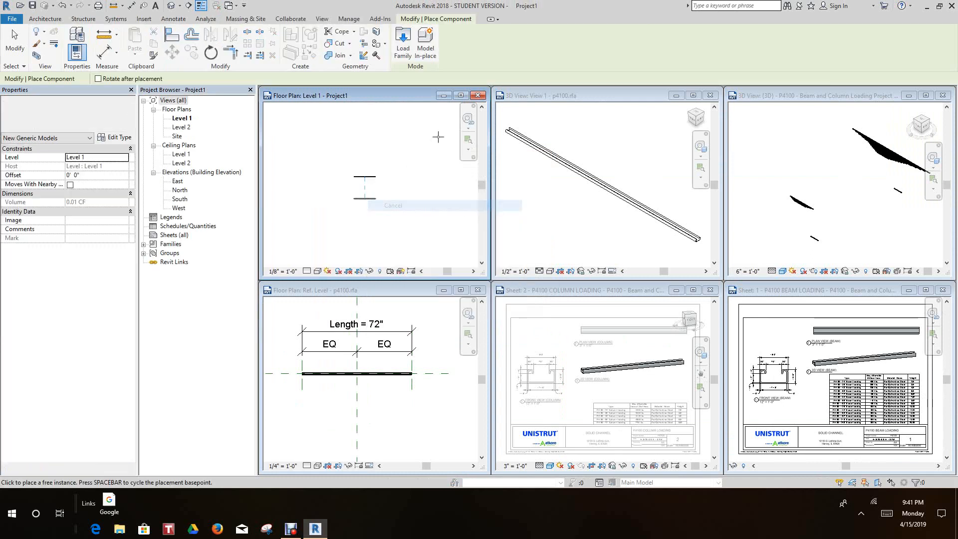
pyautogui.rightClick(414, 166)
pyautogui.click(428, 170)
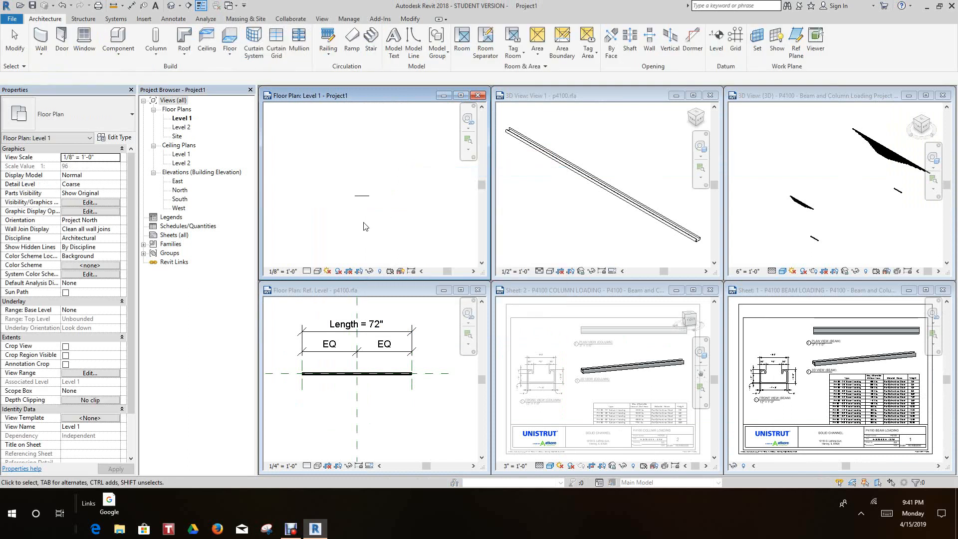
# Move the channel in the Level 1 plan to just above the South elevation marker.
pyautogui.moveTo(375, 195); pyautogui.dragTo(374, 182, button='middle')
pyautogui.moveTo(371, 174); pyautogui.dragTo(375, 246)
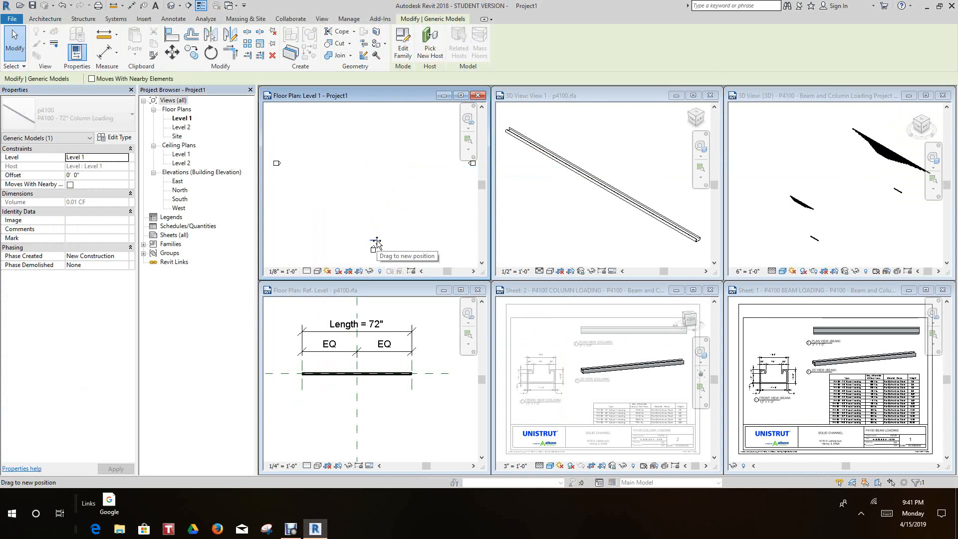
pyautogui.click(396, 234)
pyautogui.scroll(5, 401, 220)
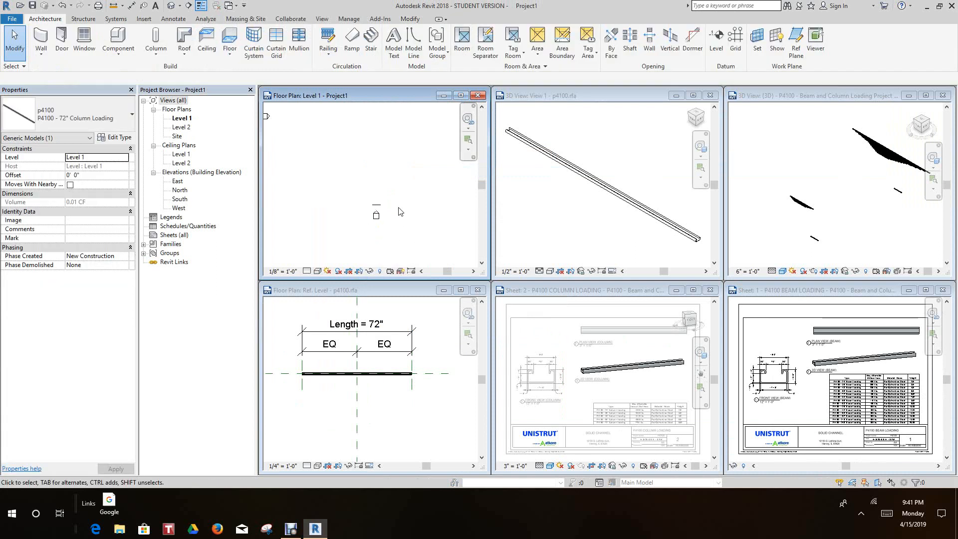
pyautogui.moveTo(398, 222)
pyautogui.mouseDown(button='middle')
pyautogui.moveTo(388, 218)
pyautogui.moveTo(402, 215)
pyautogui.mouseUp(button='middle')
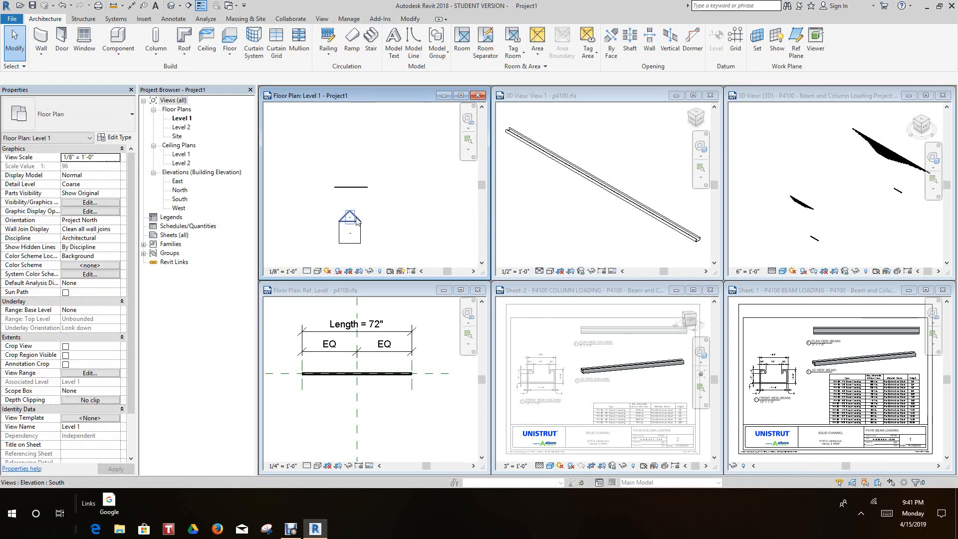
# In the South elevation, try to rotate the horizontal channel about its centre into a vertical position.
pyautogui.doubleClick(357, 219)
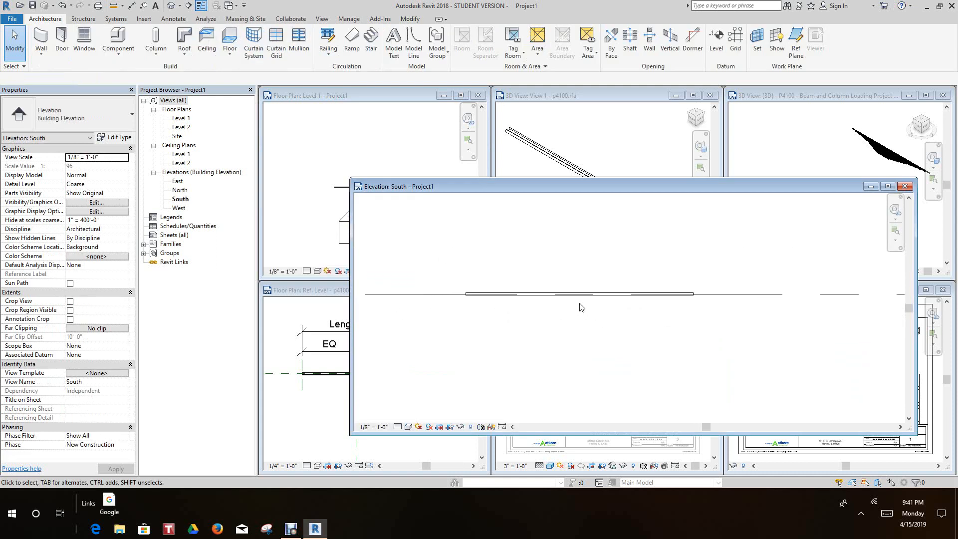
pyautogui.click(576, 292)
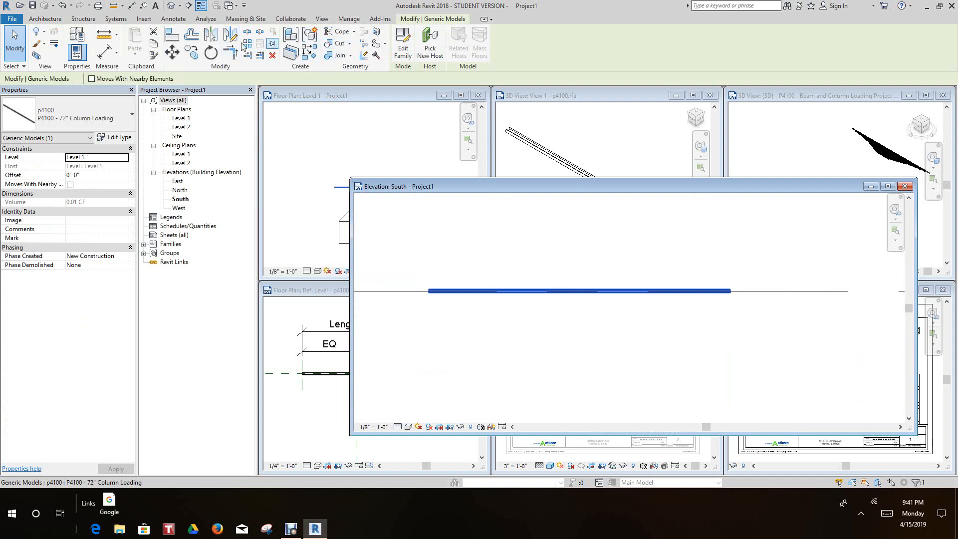
pyautogui.click(211, 52)
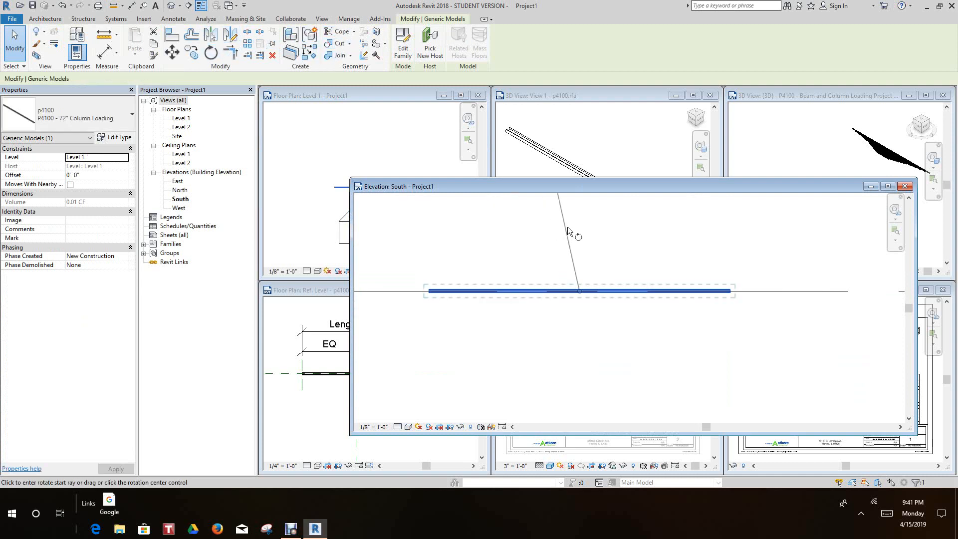
pyautogui.click(577, 222)
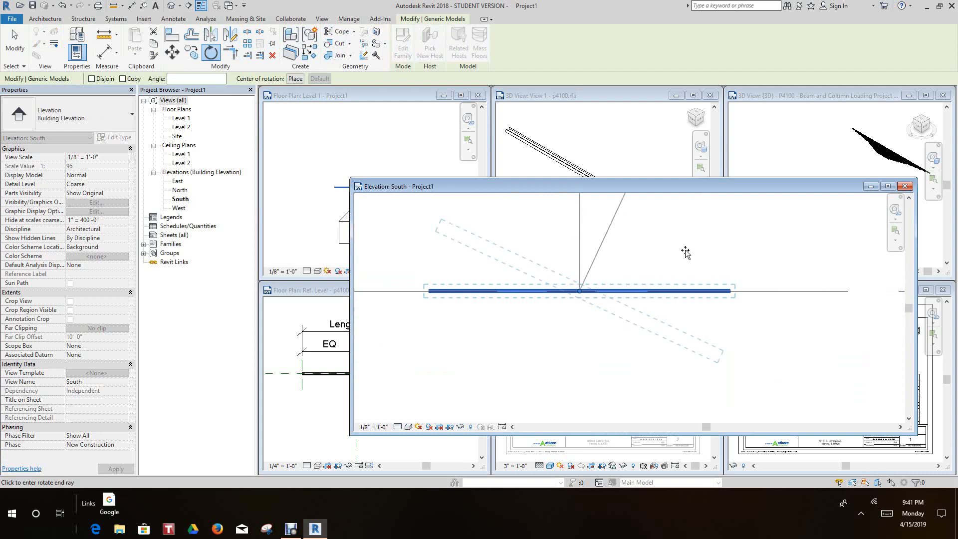
pyautogui.click(788, 299)
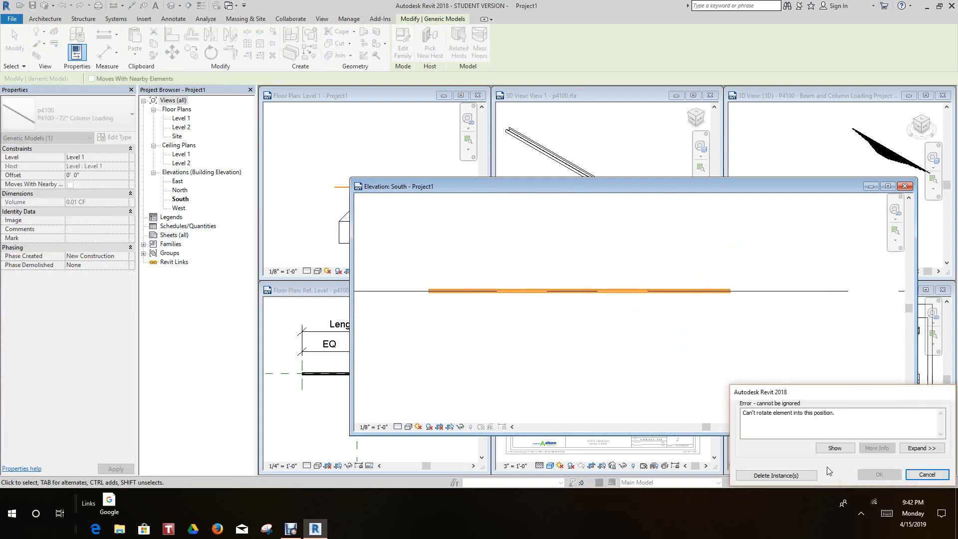
pyautogui.click(923, 474)
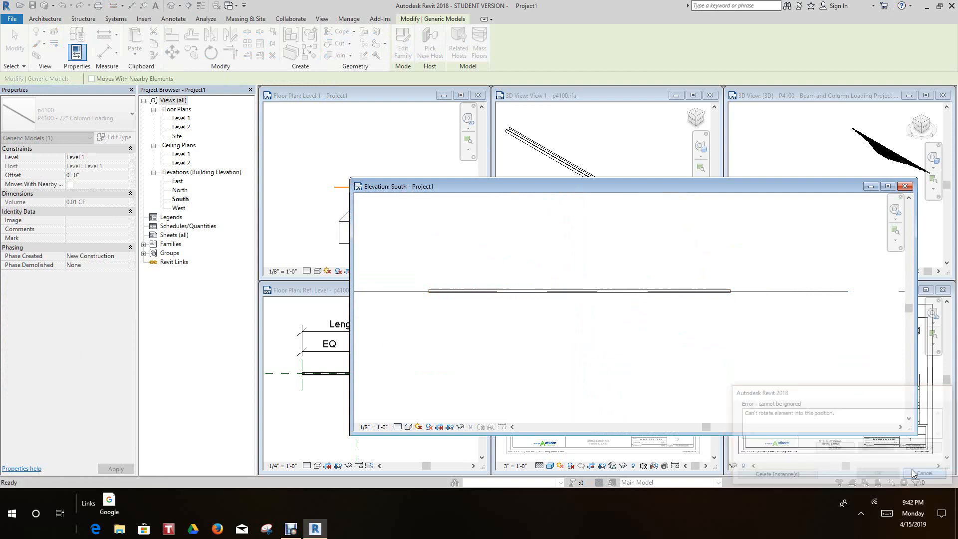
# Close the South elevation and the Level 1 plan of Project1, discarding the project's changes.
pyautogui.click(906, 187)
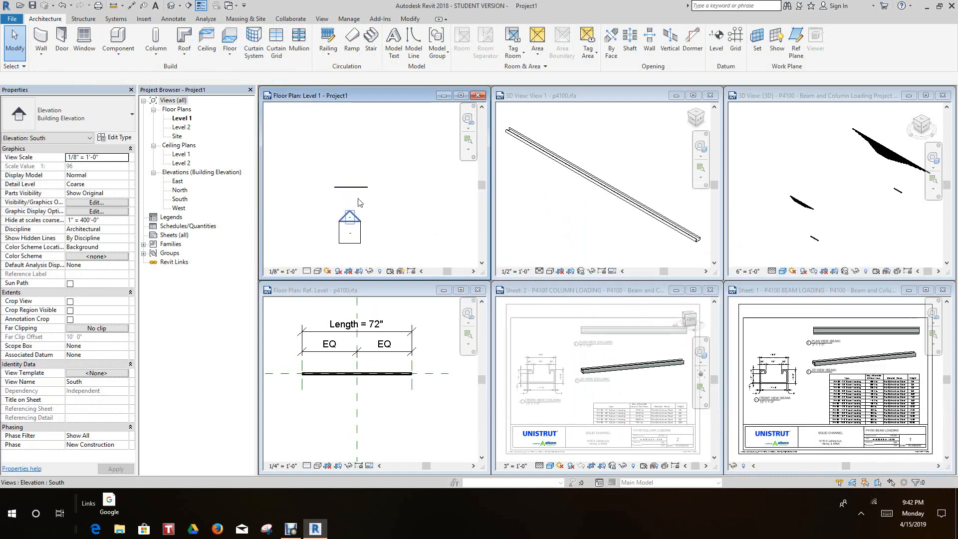
pyautogui.click(480, 96)
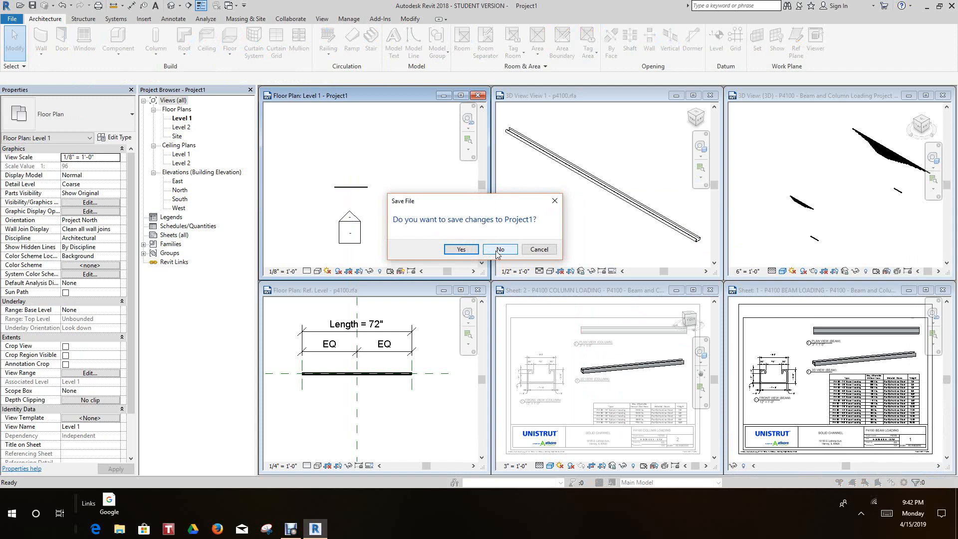
pyautogui.click(499, 249)
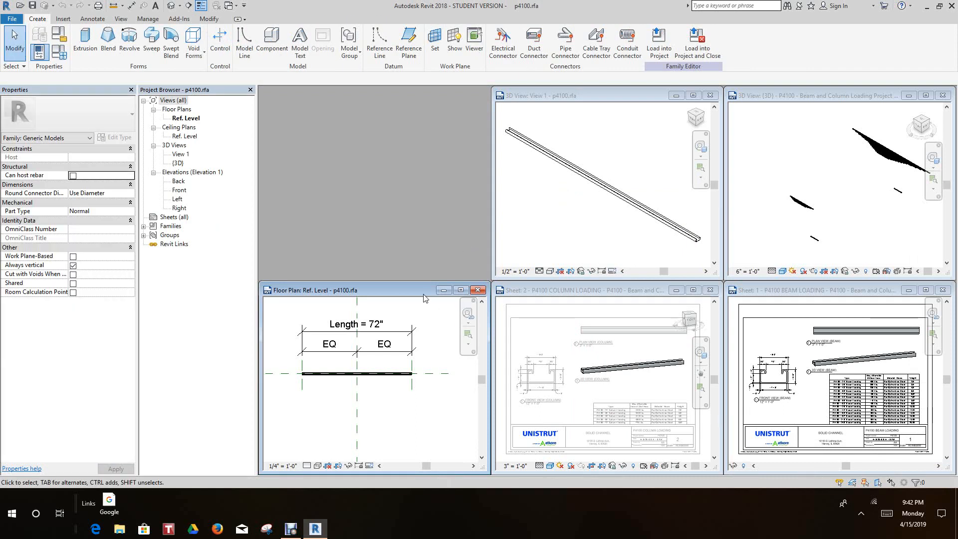
# Close View 1 of the p4100 family and the {3D} view of the Beam and Column Loading cut sheet project.
pyautogui.scroll(-2, 563, 239)
pyautogui.click(566, 240)
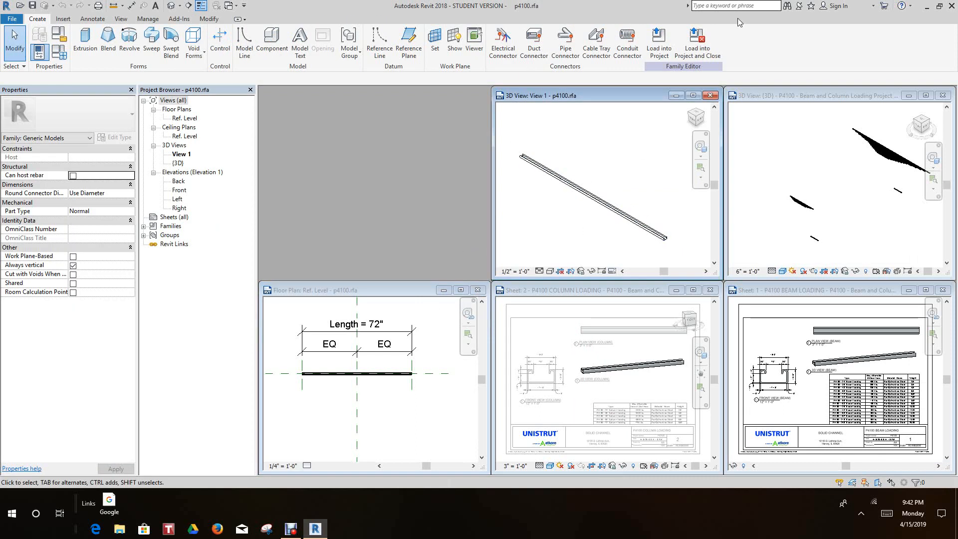
pyautogui.click(710, 95)
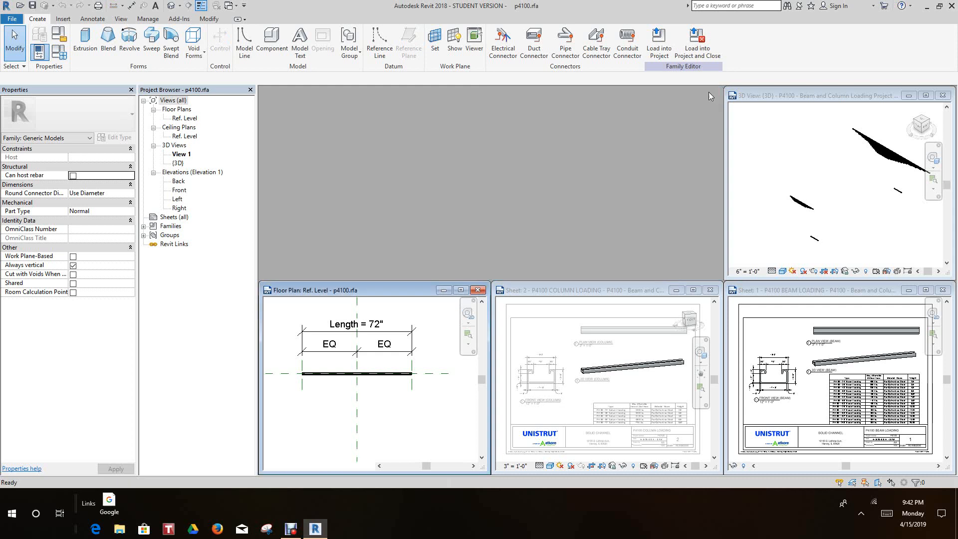
pyautogui.click(943, 96)
pyautogui.click(943, 95)
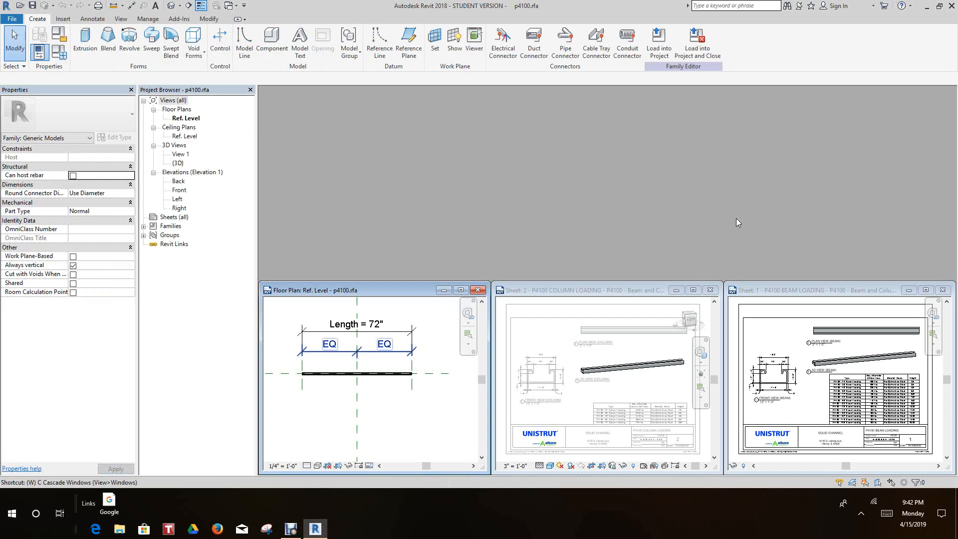
# Tile the remaining open views and zoom all of them to fit.
pyautogui.press('w')
pyautogui.press('t')
pyautogui.press('z')
pyautogui.press('a')
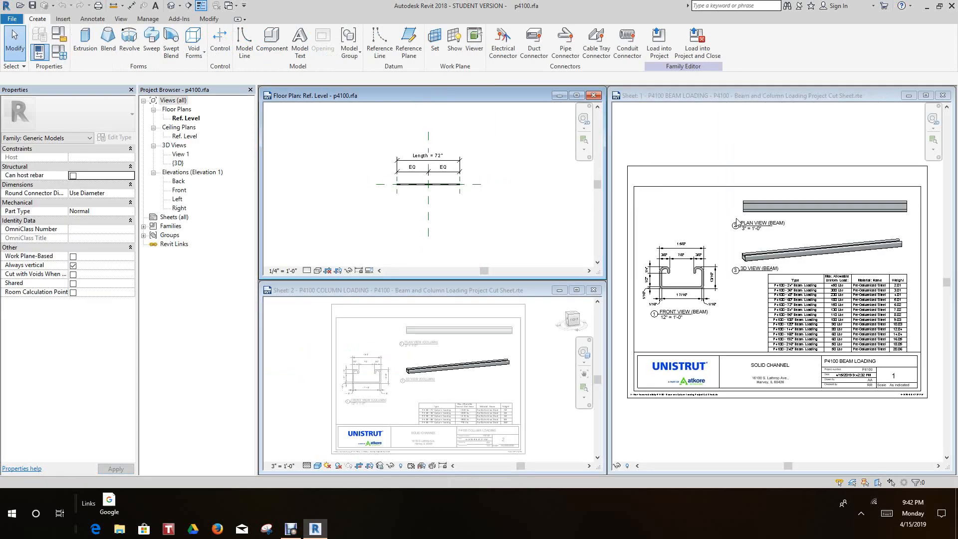
# Inspect the channel in the p4100 Ref. Level plan and close the family without saving.
pyautogui.scroll(2, 477, 204)
pyautogui.scroll(4, 469, 207)
pyautogui.moveTo(464, 197); pyautogui.dragTo(472, 223, button='middle')
pyautogui.scroll(2, 437, 209)
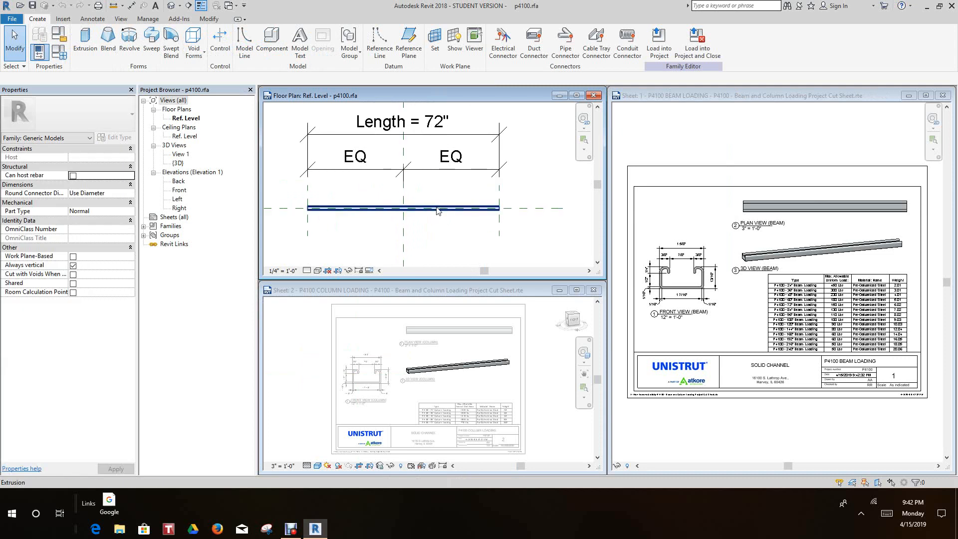
pyautogui.scroll(1, 441, 209)
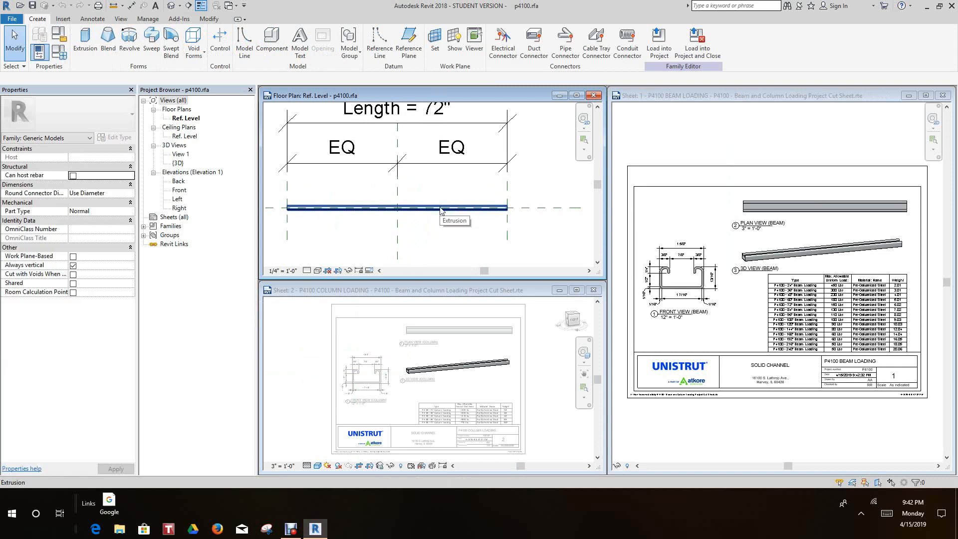
pyautogui.scroll(-2, 442, 212)
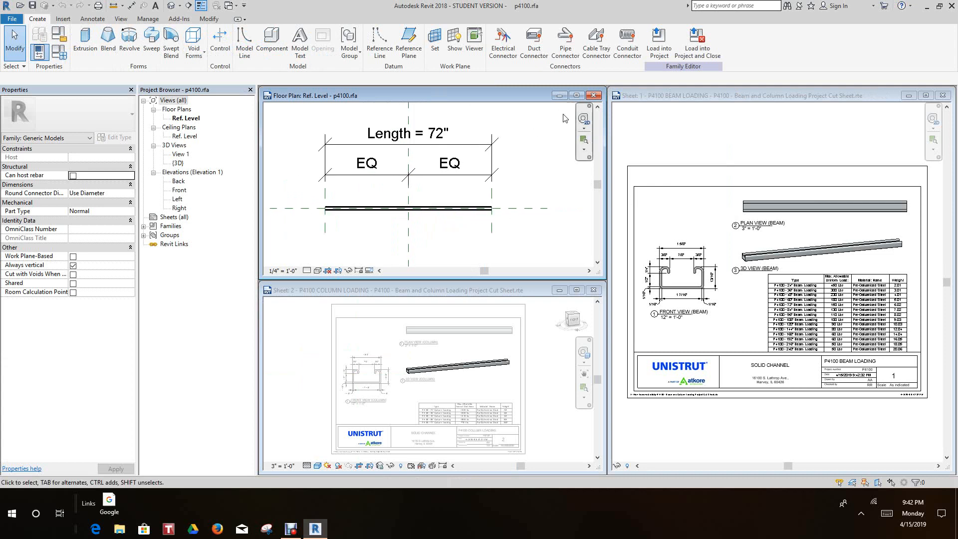
pyautogui.click(593, 96)
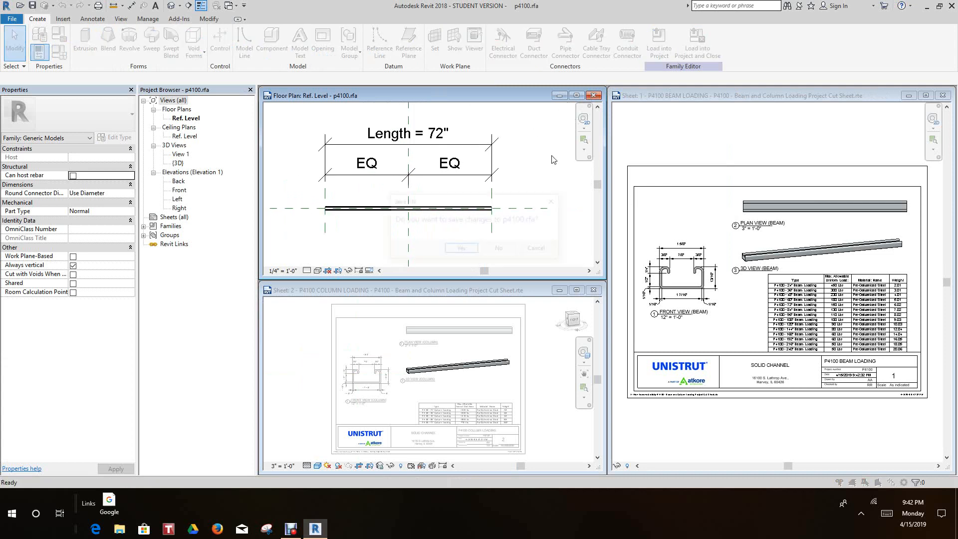
pyautogui.click(506, 250)
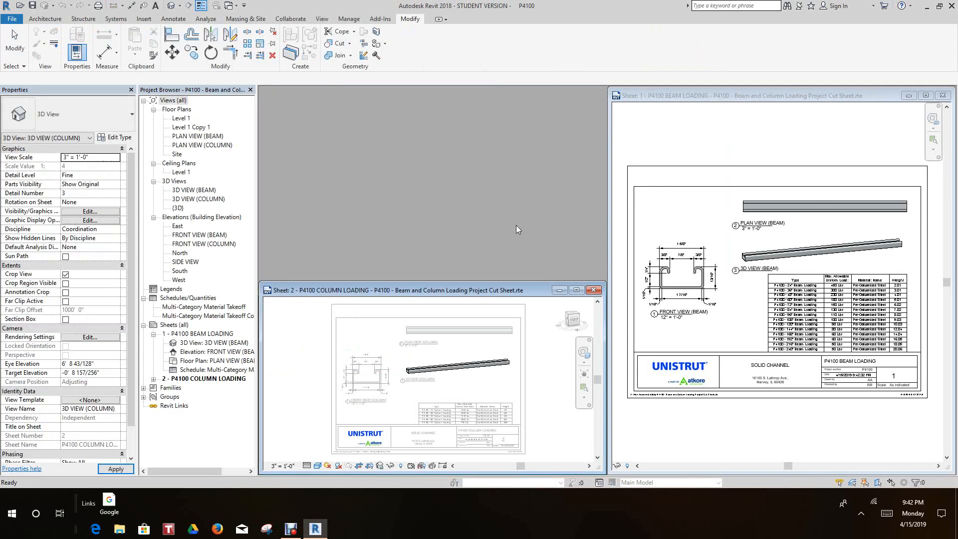
# Enlarge the window of sheet 2 - P4100 COLUMN LOADING and deactivate its 3D VIEW (COLUMN) viewport.
pyautogui.moveTo(503, 282); pyautogui.dragTo(502, 227)
pyautogui.scroll(-1, 493, 296)
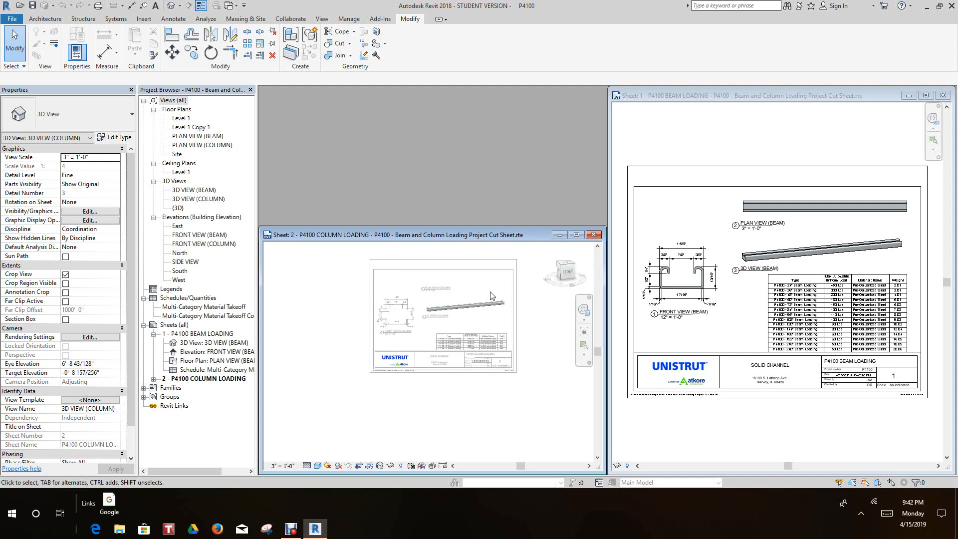
pyautogui.moveTo(489, 227); pyautogui.dragTo(468, 151)
pyautogui.scroll(2, 457, 251)
pyautogui.rightClick(472, 232)
pyautogui.click(507, 277)
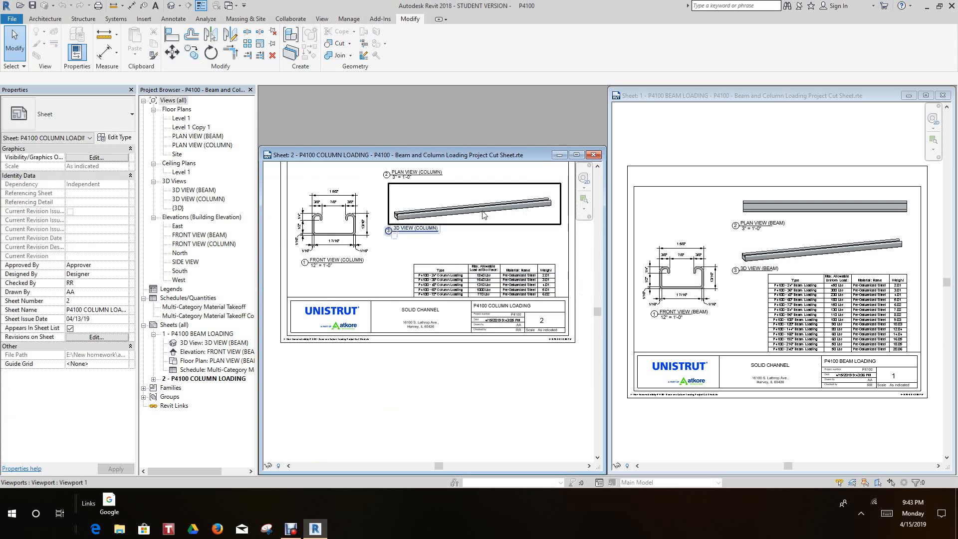
# Activate the 3D VIEW (COLUMN) viewport on the column sheet and open its channel's family for editing.
pyautogui.rightClick(488, 215)
pyautogui.click(522, 261)
pyautogui.click(508, 212)
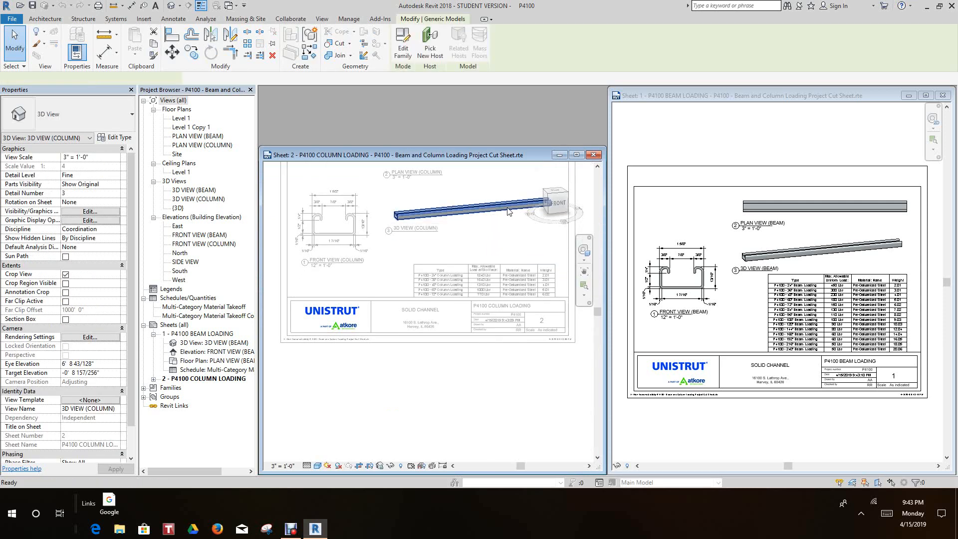
pyautogui.doubleClick(508, 211)
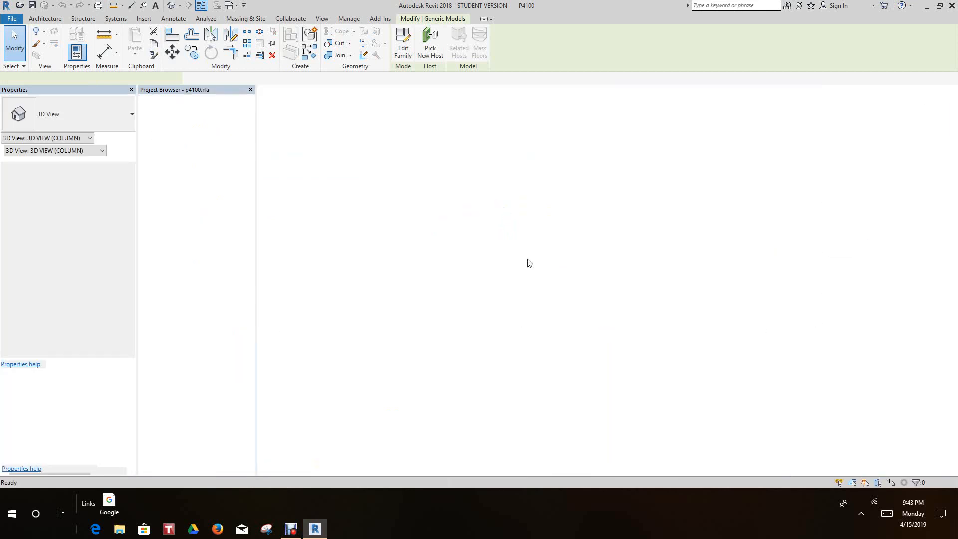
# Open the p4100 family's Left elevation to show the channel's cross-section profile up close.
pyautogui.scroll(-1, 625, 322)
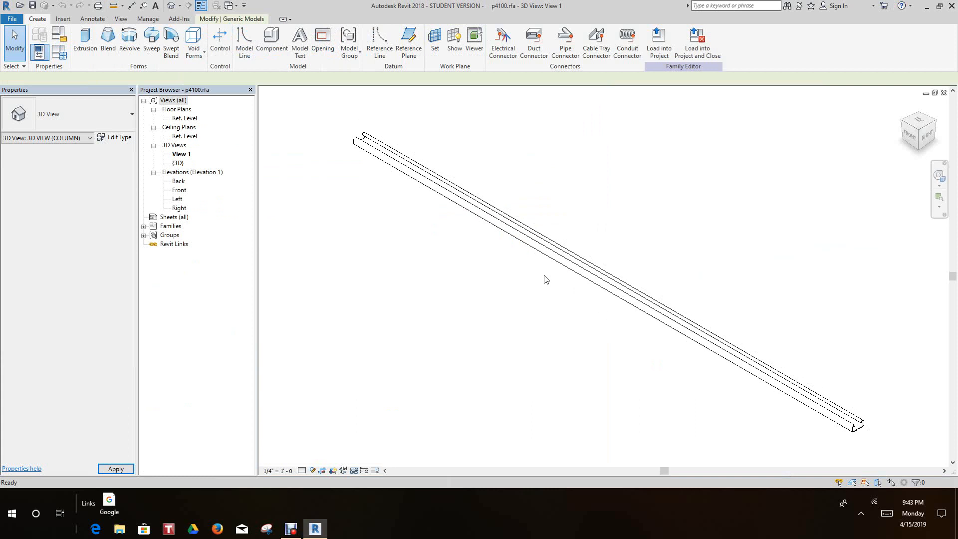
pyautogui.click(179, 199)
pyautogui.doubleClick(179, 199)
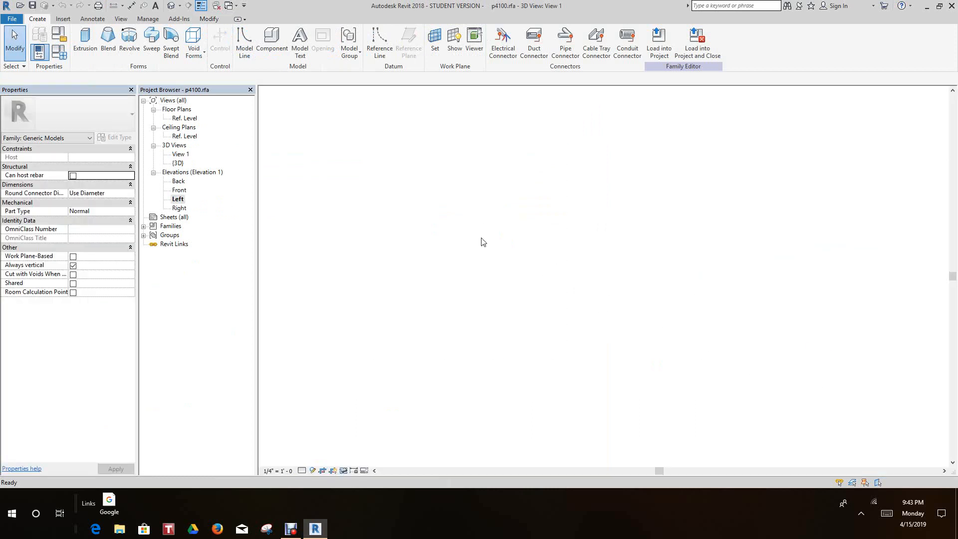
pyautogui.scroll(3, 608, 360)
pyautogui.scroll(10, 608, 360)
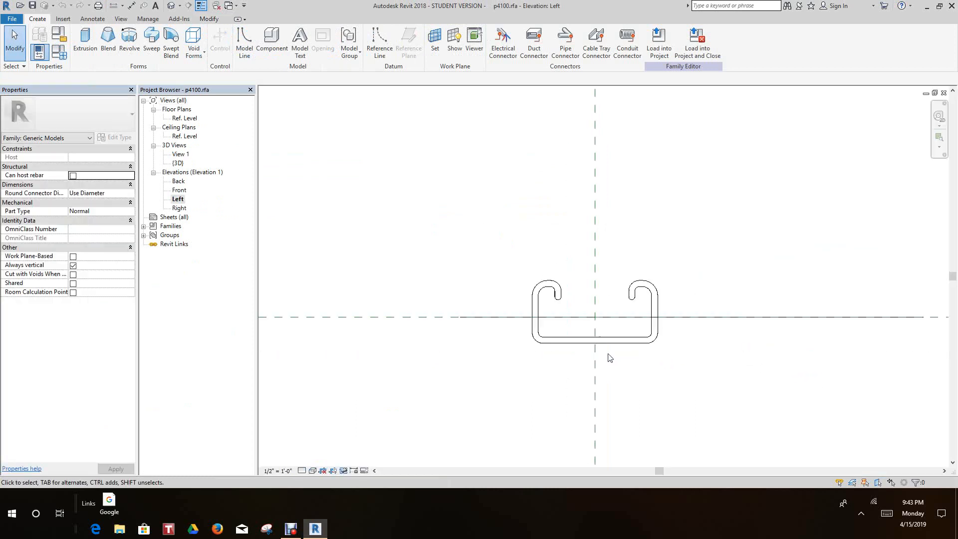
pyautogui.scroll(-1, 472, 318)
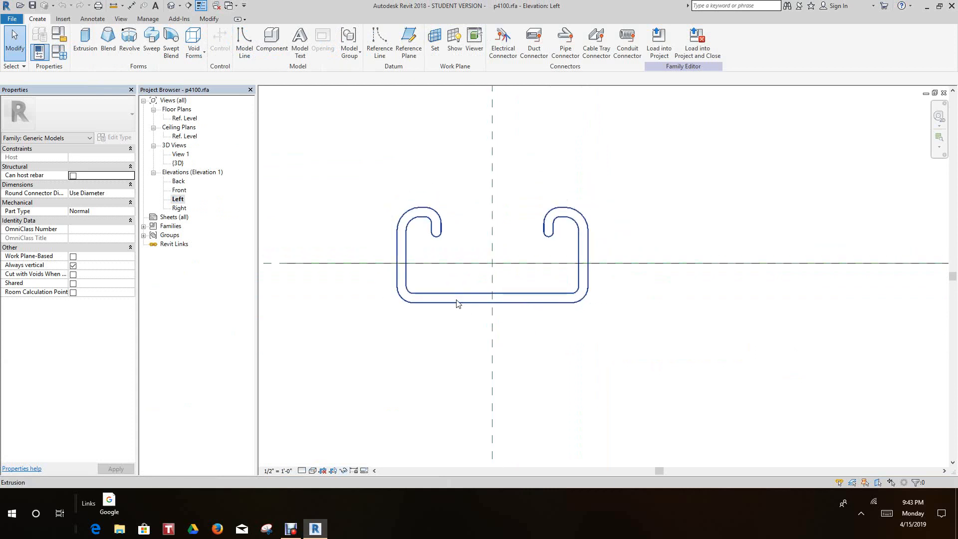
pyautogui.scroll(-1, 507, 239)
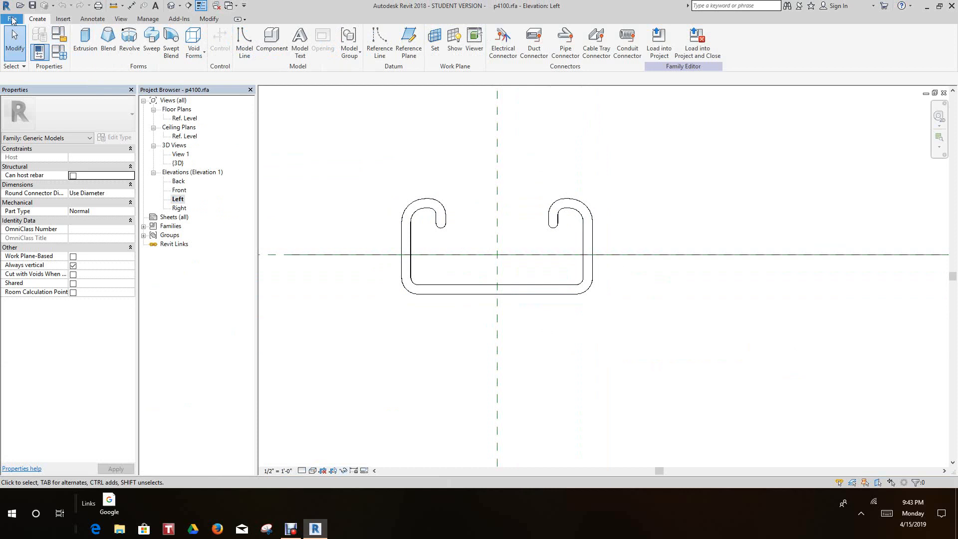
# Start a DXF export of only the current Left elevation using the in-session export setup.
pyautogui.click(12, 19)
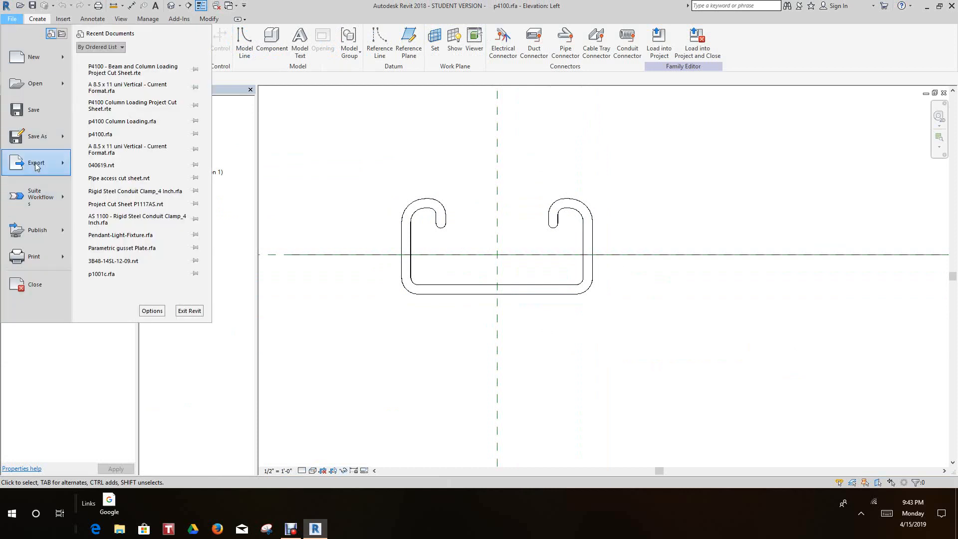
pyautogui.moveTo(36, 166)
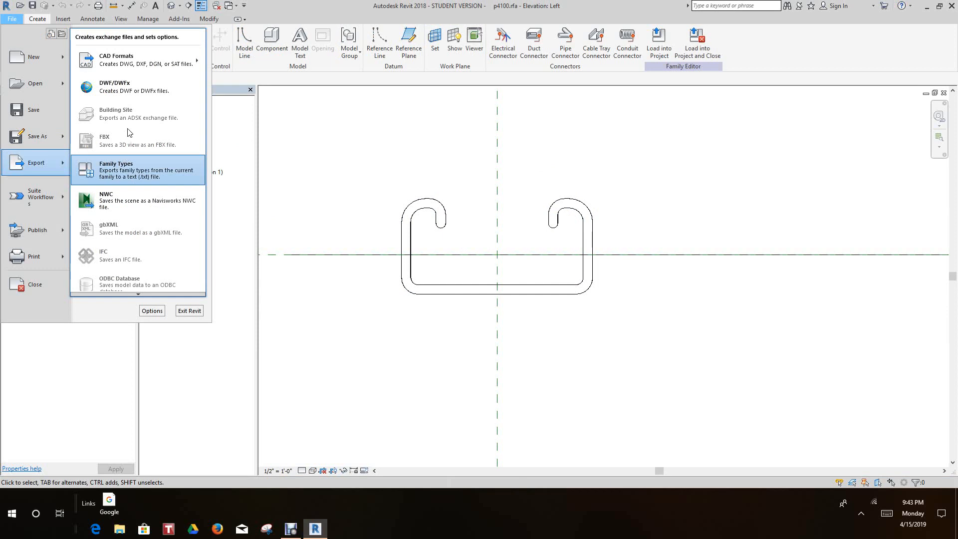
pyautogui.moveTo(129, 61)
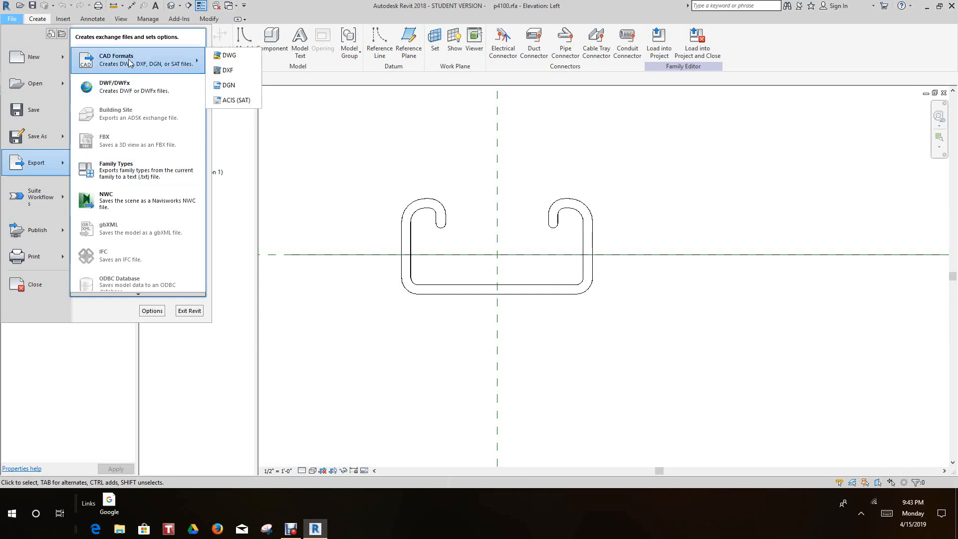
pyautogui.click(229, 70)
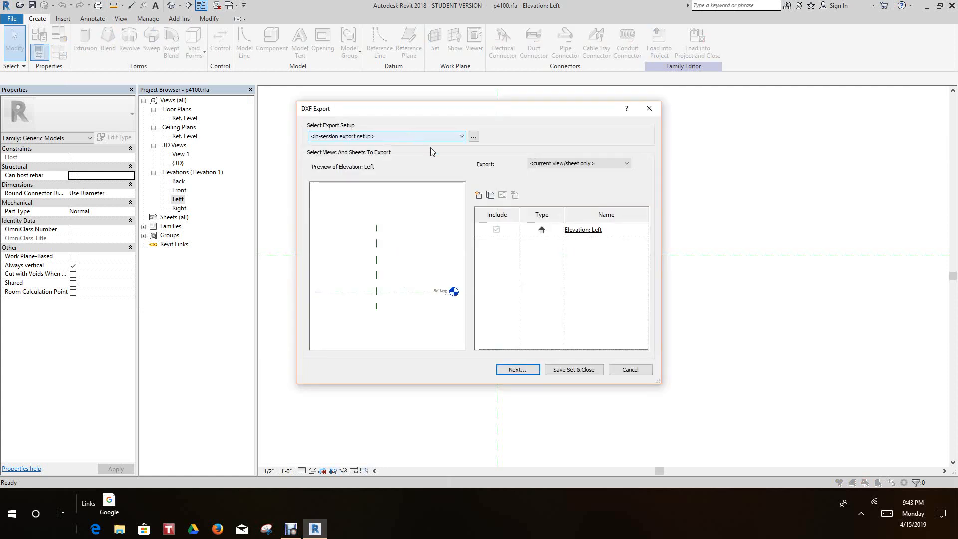
pyautogui.click(517, 370)
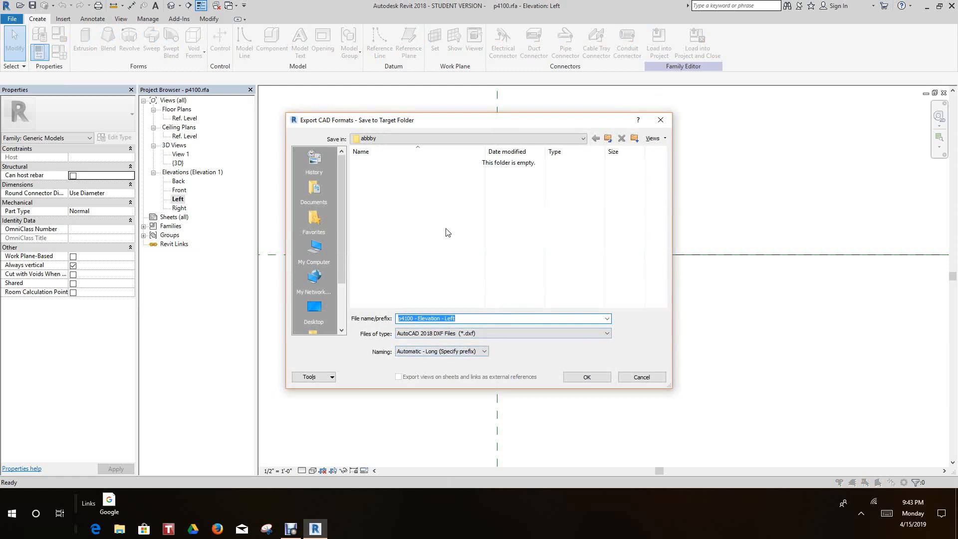
# Save the exported profile to the Desktop as p4100 -column.dxf in AutoCAD 2018 DXF format.
pyautogui.click(315, 308)
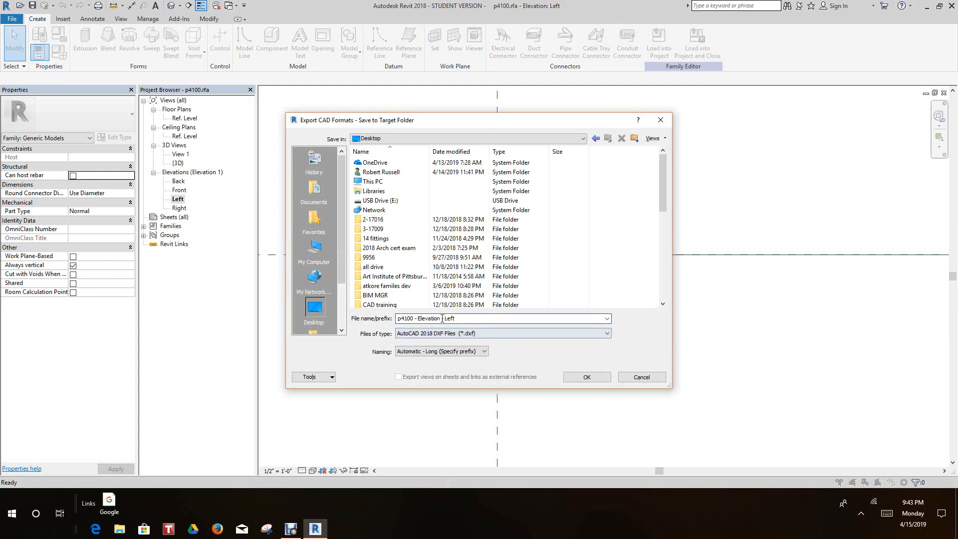
pyautogui.scroll(-2, 442, 322)
pyautogui.scroll(1, 443, 322)
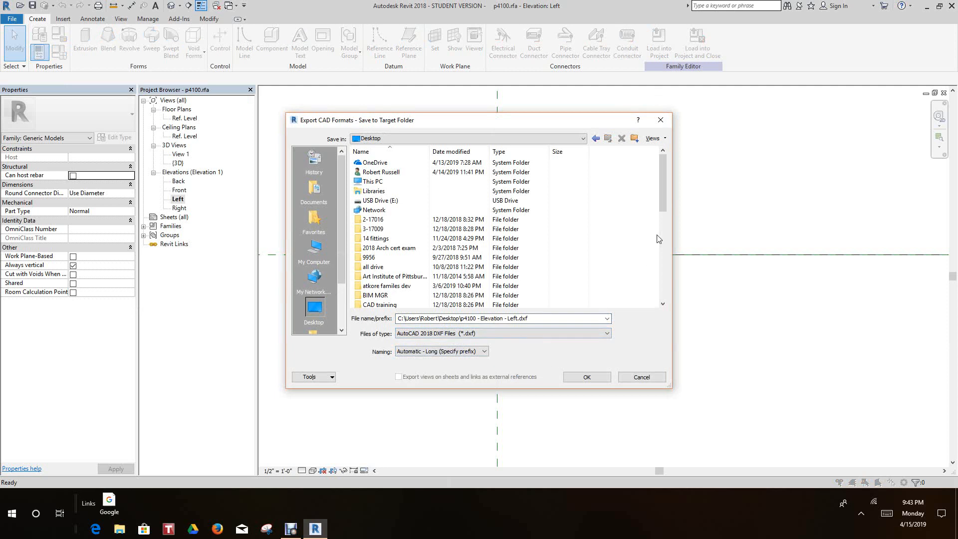
pyautogui.moveTo(664, 200); pyautogui.dragTo(662, 297)
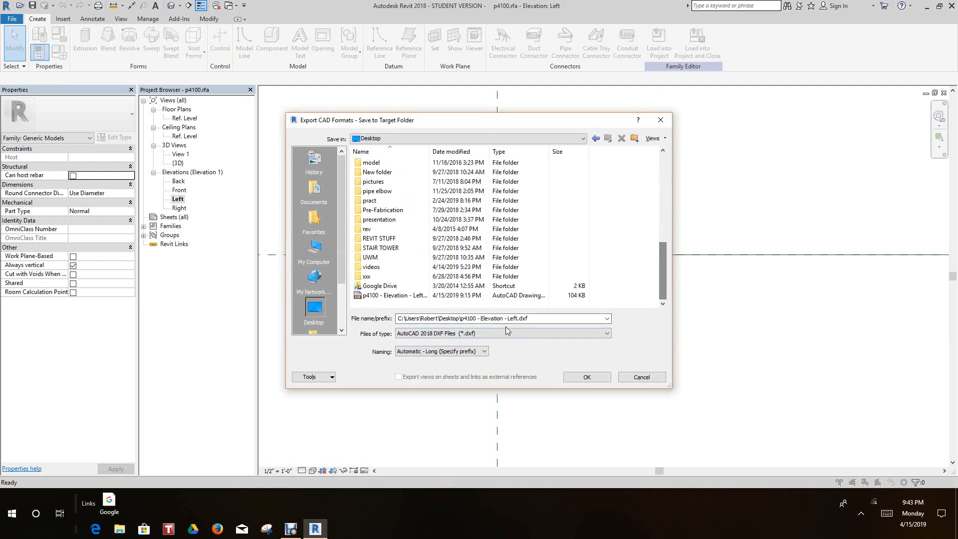
pyautogui.click(396, 297)
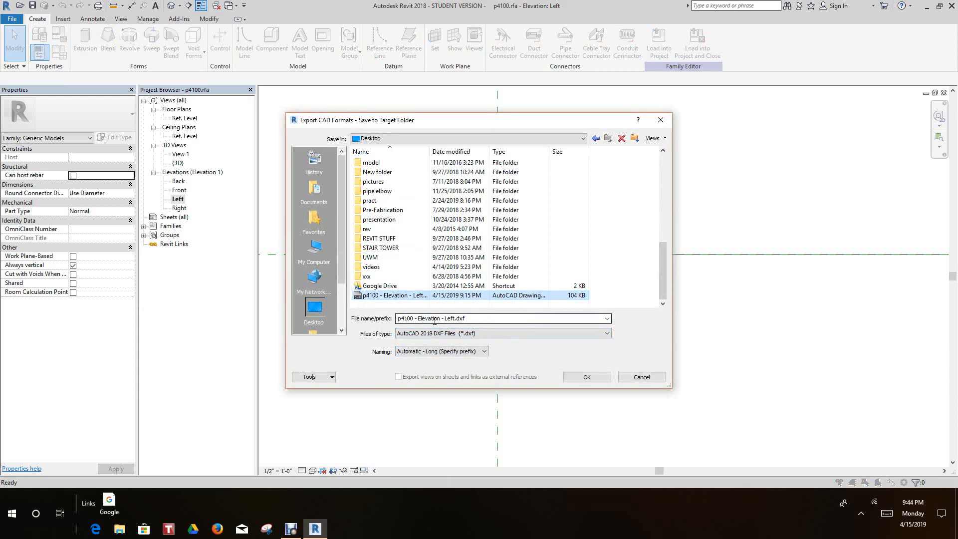
pyautogui.click(418, 319)
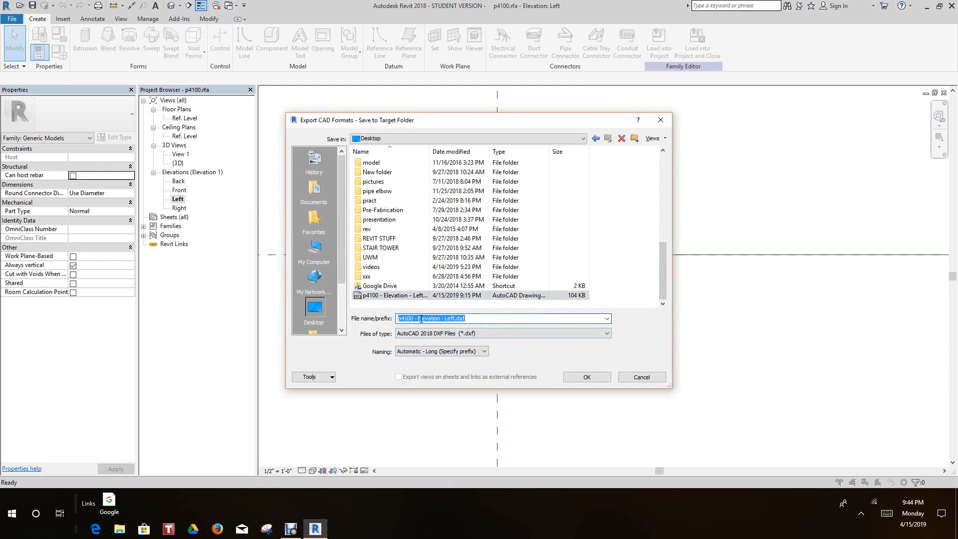
pyautogui.moveTo(418, 319); pyautogui.dragTo(437, 320)
pyautogui.write('column')
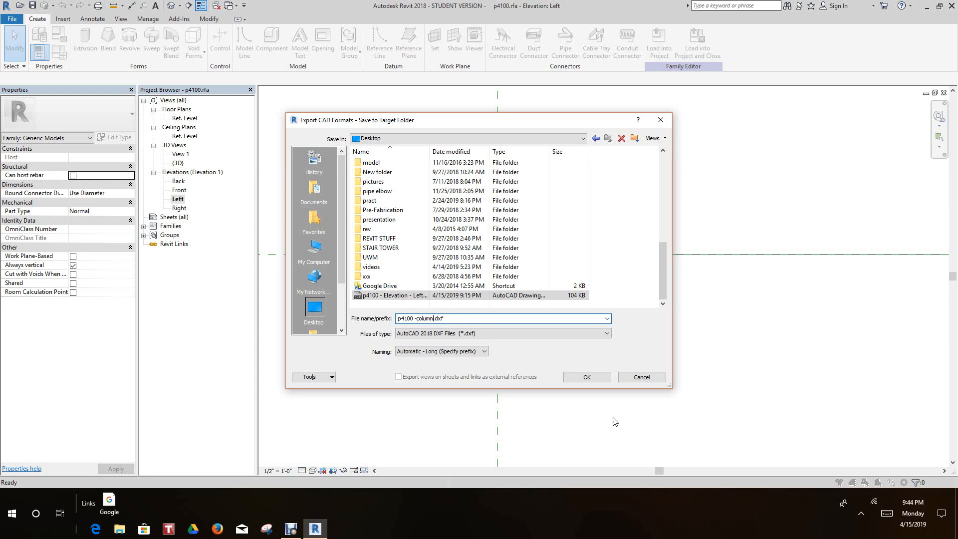
pyautogui.click(587, 377)
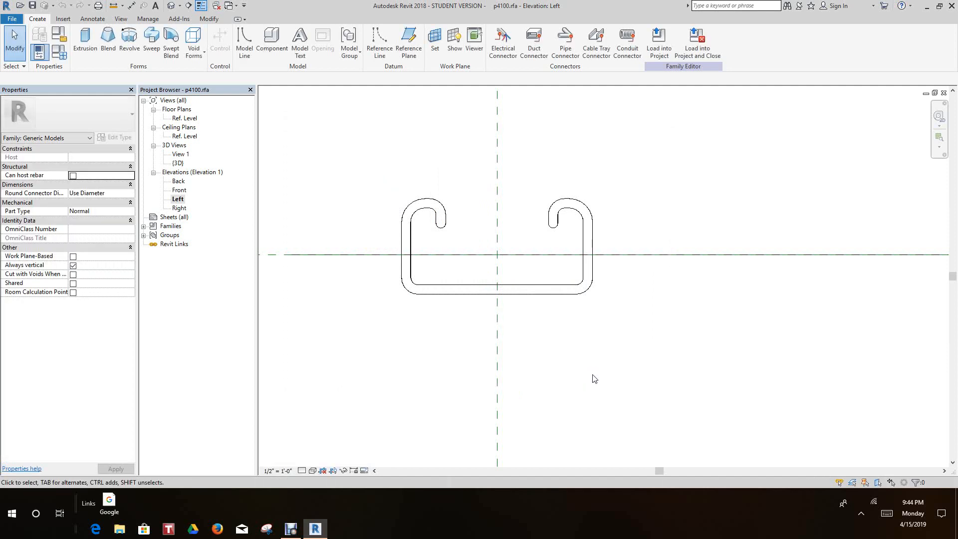
pyautogui.scroll(-2, 589, 368)
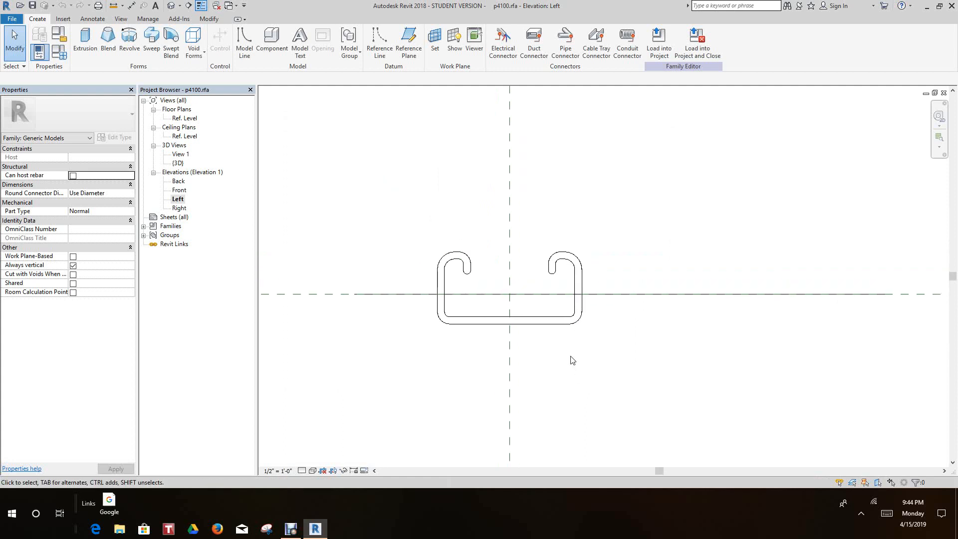
pyautogui.scroll(-4, 570, 360)
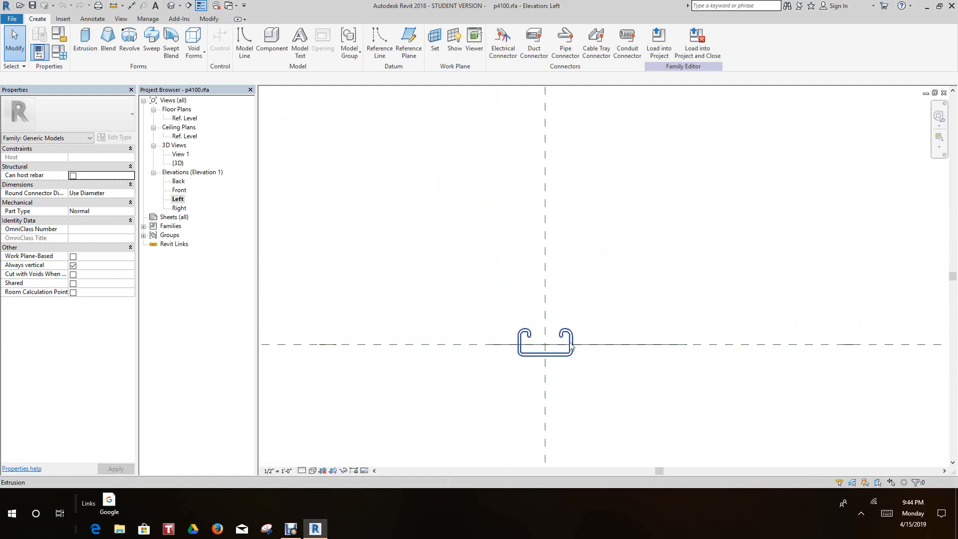
# Close the p4100 channel family's open views and return to the P4100 COLUMN LOADING sheet.
pyautogui.scroll(-3, 633, 170)
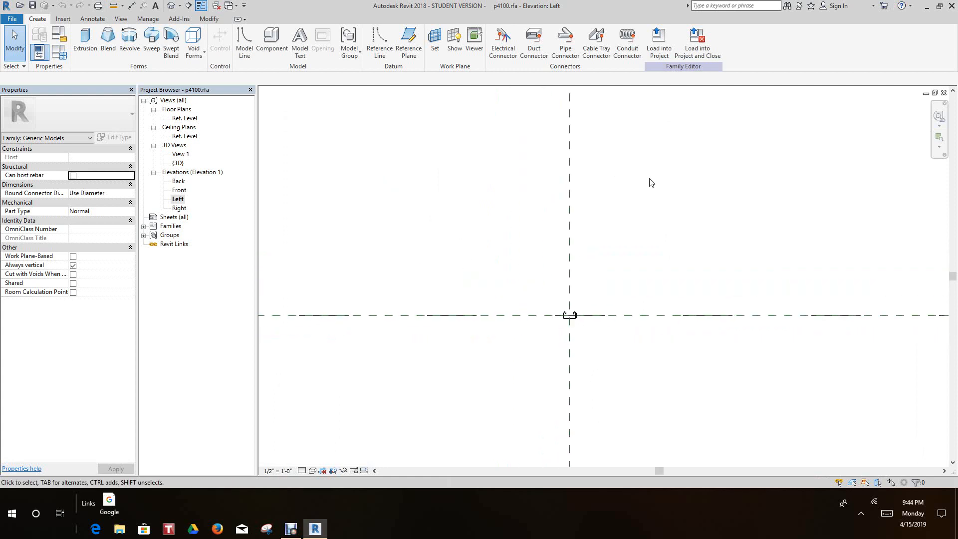
pyautogui.moveTo(667, 187); pyautogui.dragTo(617, 236, button='middle')
pyautogui.scroll(-2, 656, 195)
pyautogui.scroll(2, 580, 283)
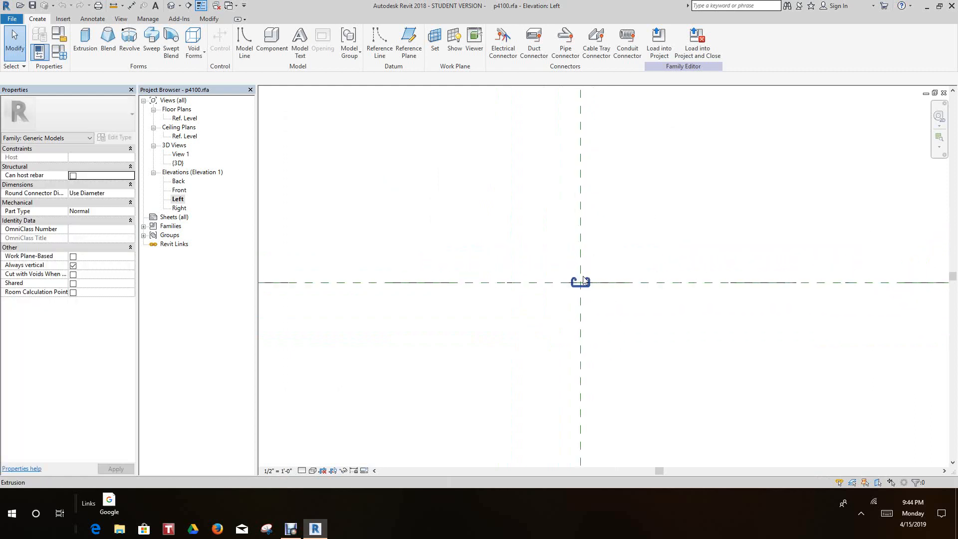
pyautogui.scroll(2, 598, 291)
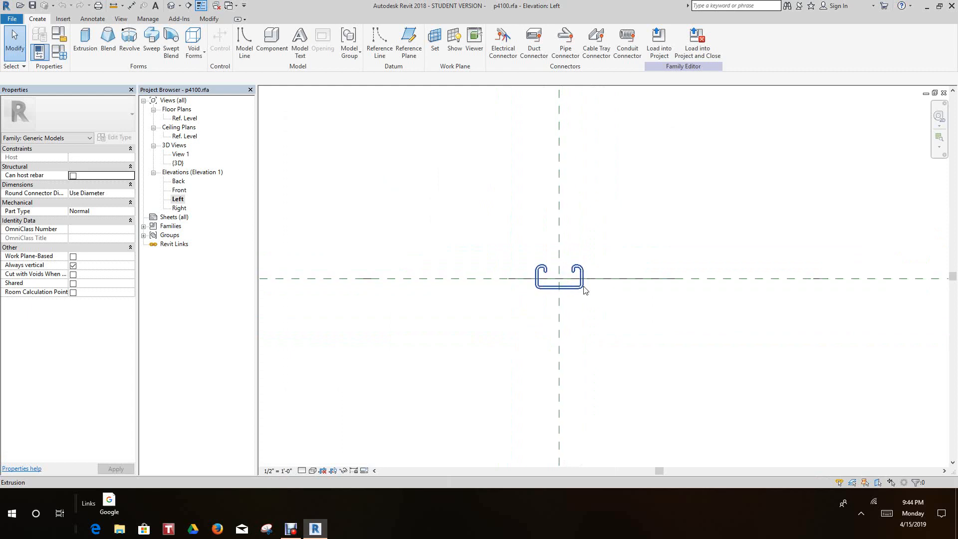
pyautogui.click(945, 94)
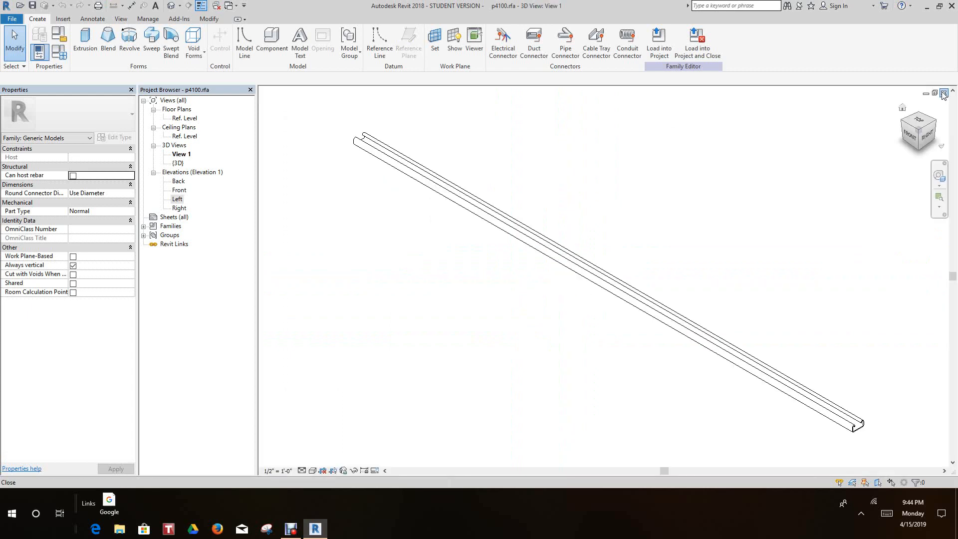
pyautogui.click(944, 94)
pyautogui.click(501, 250)
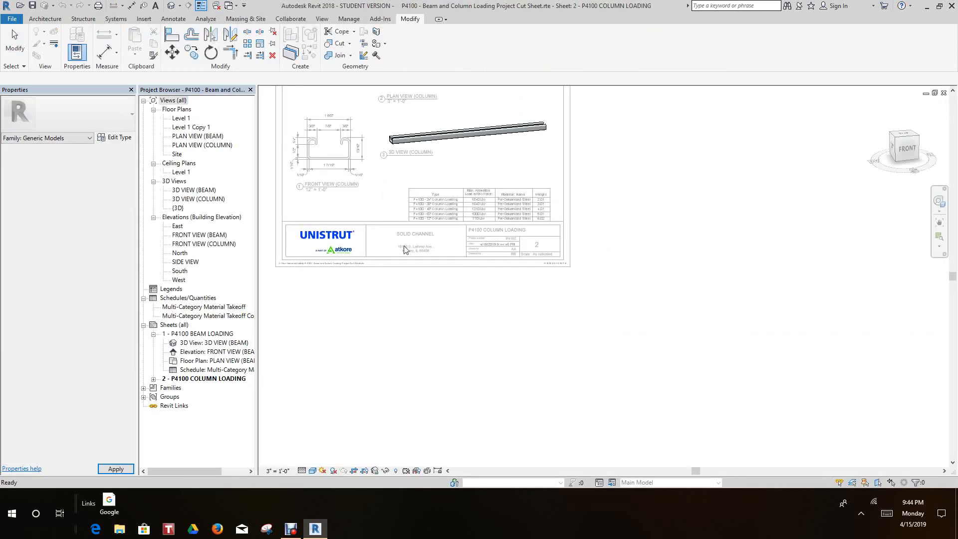
# Deactivate the 3D VIEW (COLUMN) viewport on the P4100 COLUMN LOADING sheet.
pyautogui.scroll(-2, 425, 260)
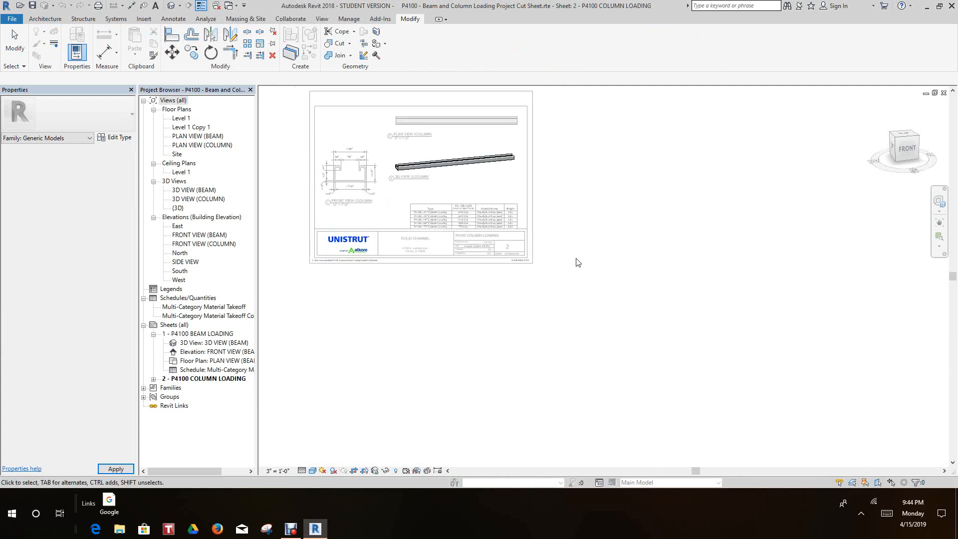
pyautogui.rightClick(579, 225)
pyautogui.click(612, 271)
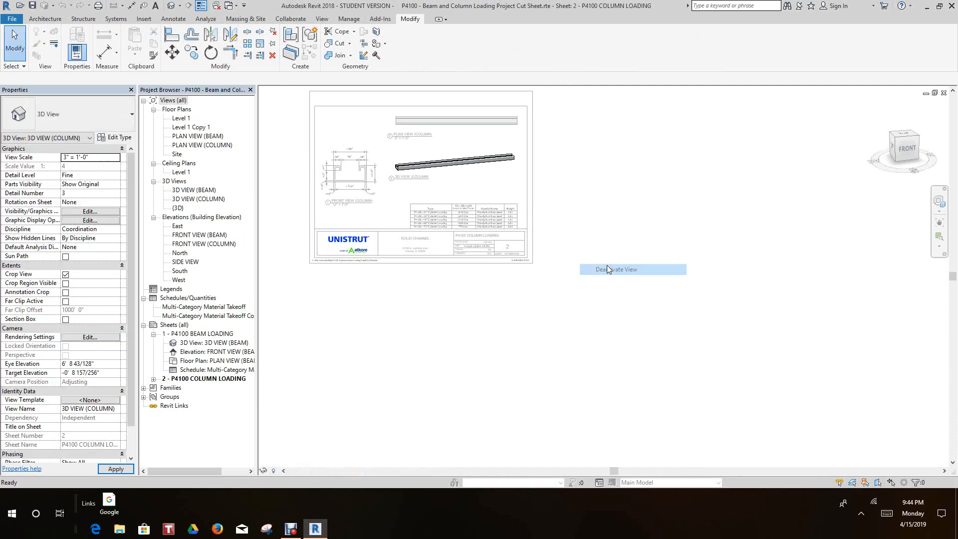
pyautogui.scroll(3, 609, 233)
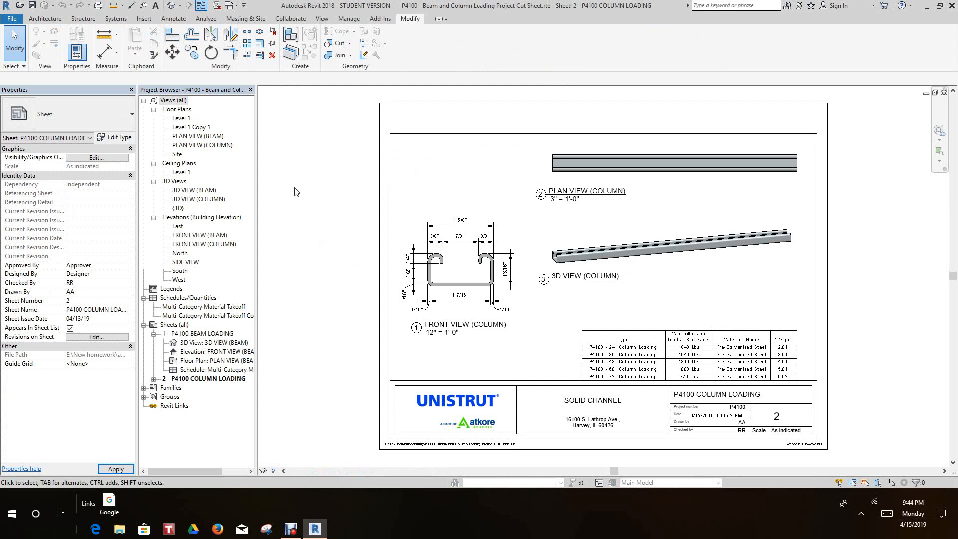
pyautogui.moveTo(334, 193); pyautogui.dragTo(358, 210, button='middle')
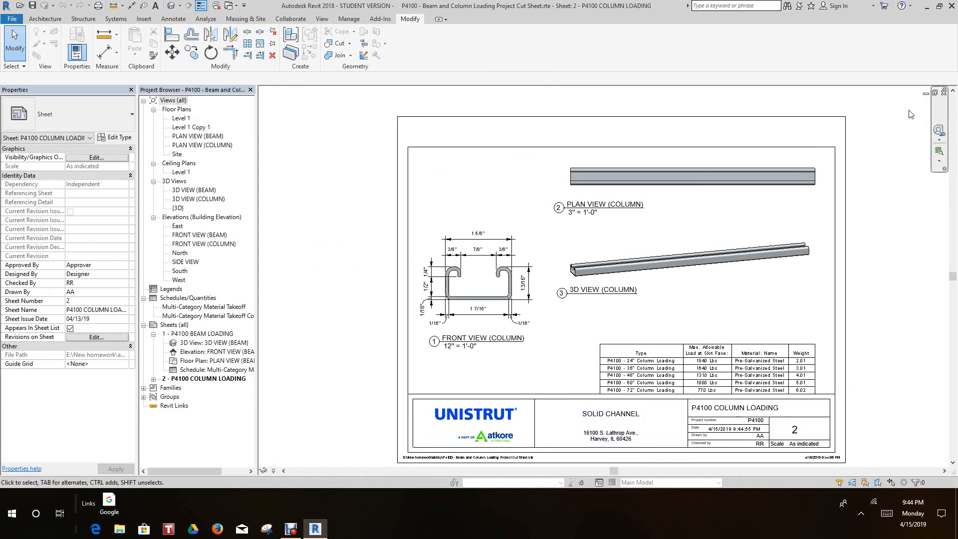
pyautogui.moveTo(893, 122); pyautogui.dragTo(887, 125, button='middle')
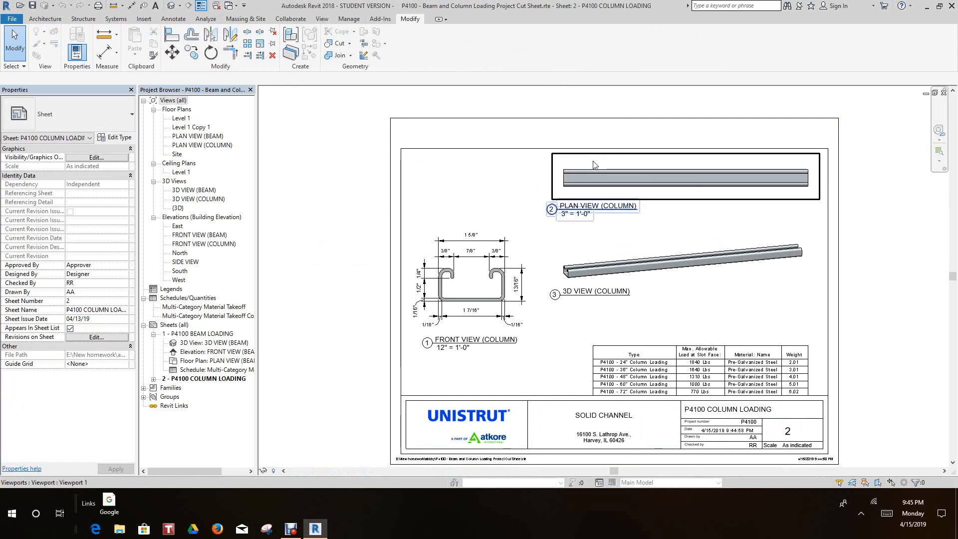
pyautogui.scroll(-2, 618, 212)
pyautogui.moveTo(622, 218); pyautogui.dragTo(627, 217, button='middle')
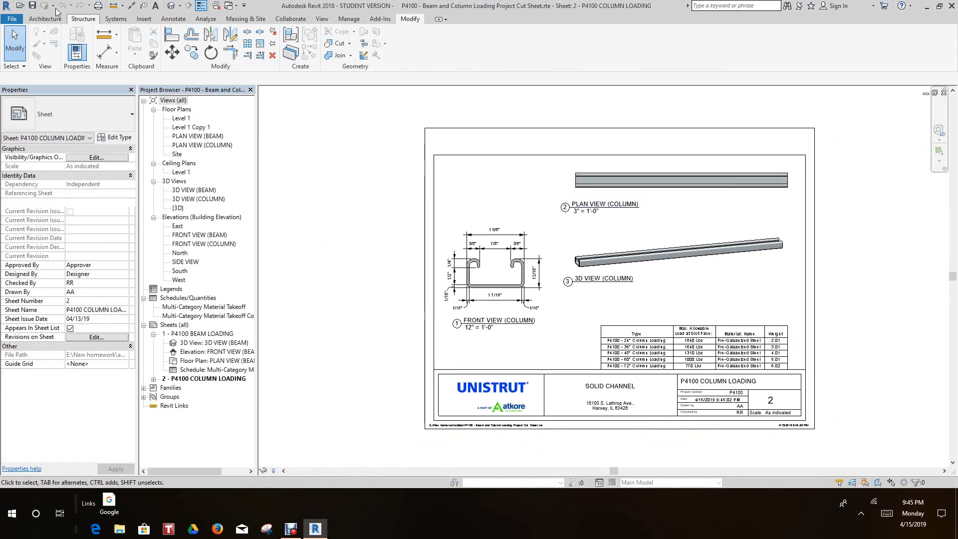
# Create a new family from the Generic Model.rft template.
pyautogui.click(12, 20)
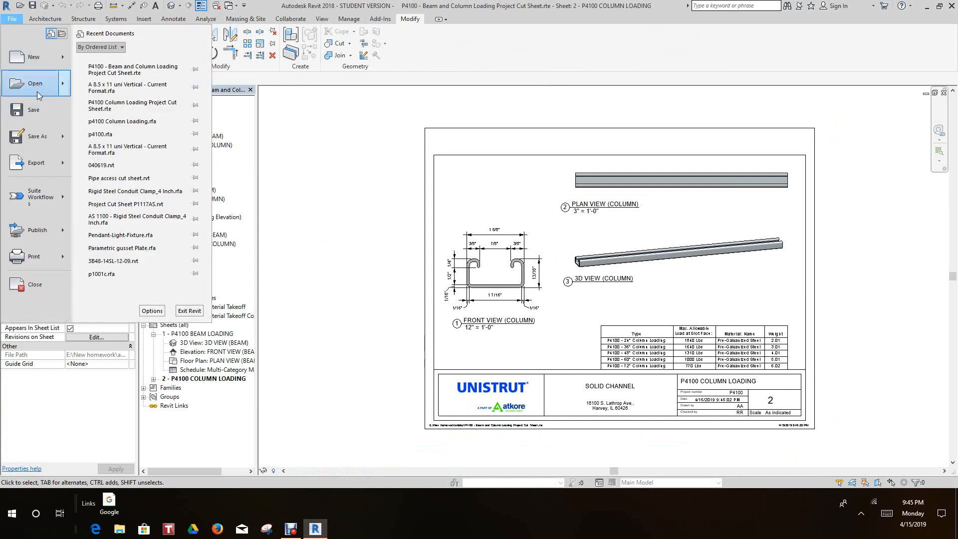
pyautogui.moveTo(35, 64)
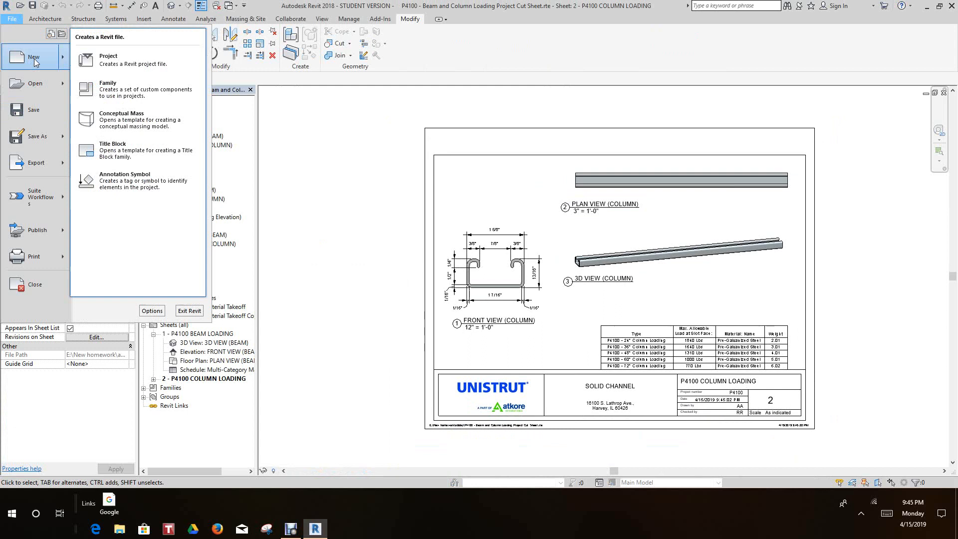
pyautogui.click(111, 86)
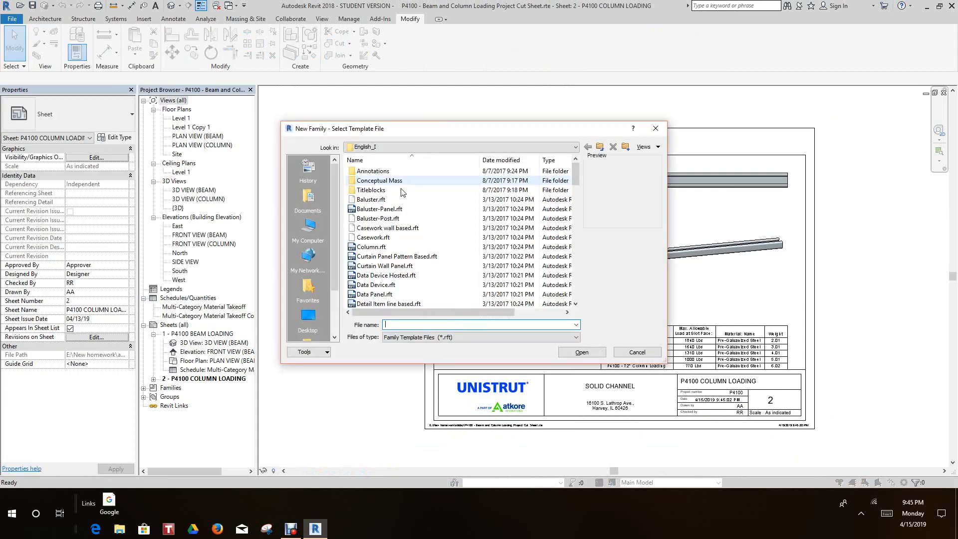
pyautogui.scroll(-5, 382, 231)
pyautogui.scroll(-3, 382, 230)
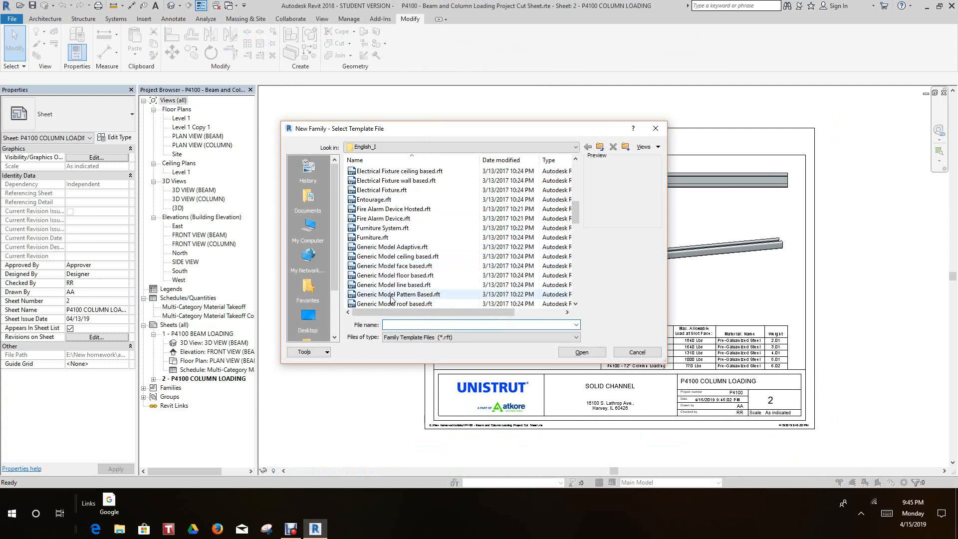
pyautogui.scroll(-1, 389, 303)
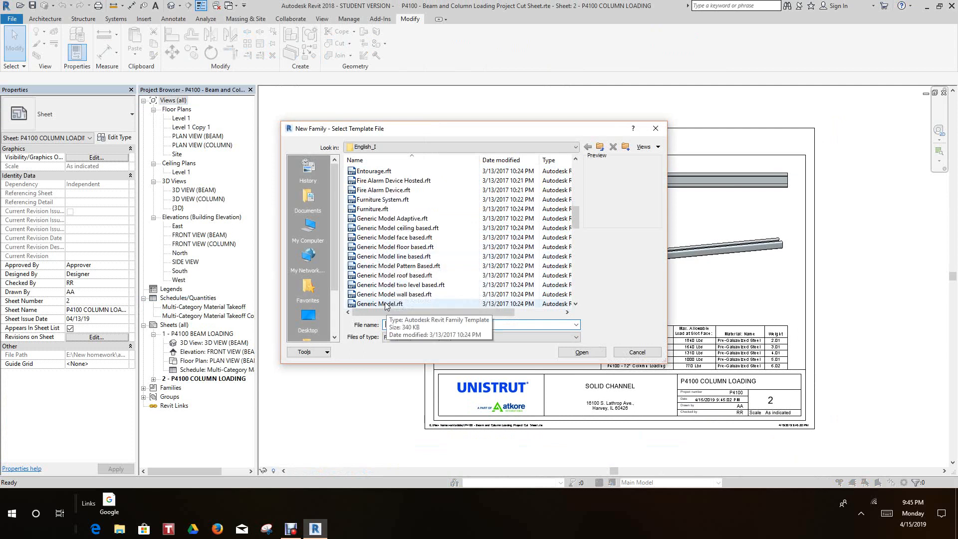
pyautogui.click(388, 305)
pyautogui.click(582, 352)
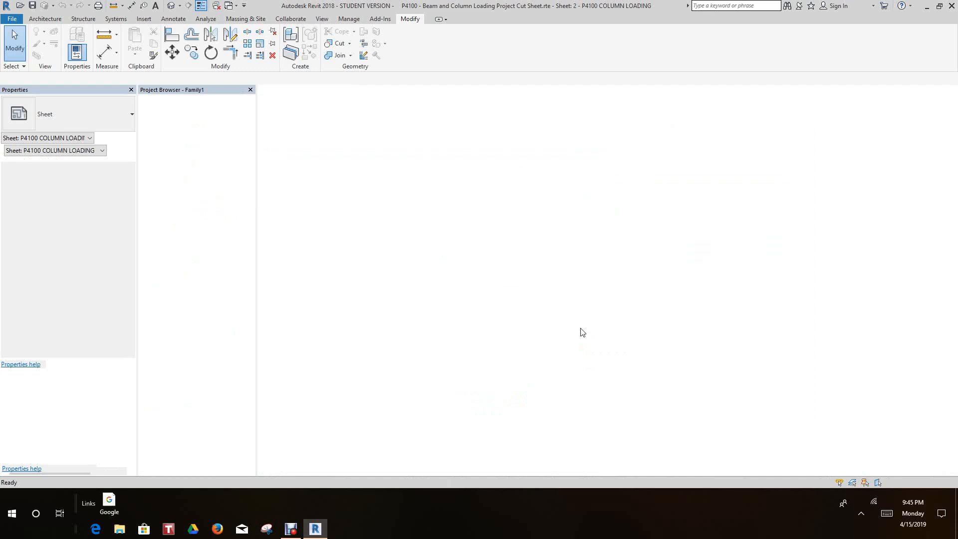
# Start a CAD import in the new family's Ref. Level floor plan and set the file type to DXF.
pyautogui.scroll(-1, 621, 277)
pyautogui.moveTo(618, 295); pyautogui.dragTo(565, 308, button='middle')
pyautogui.scroll(2, 559, 296)
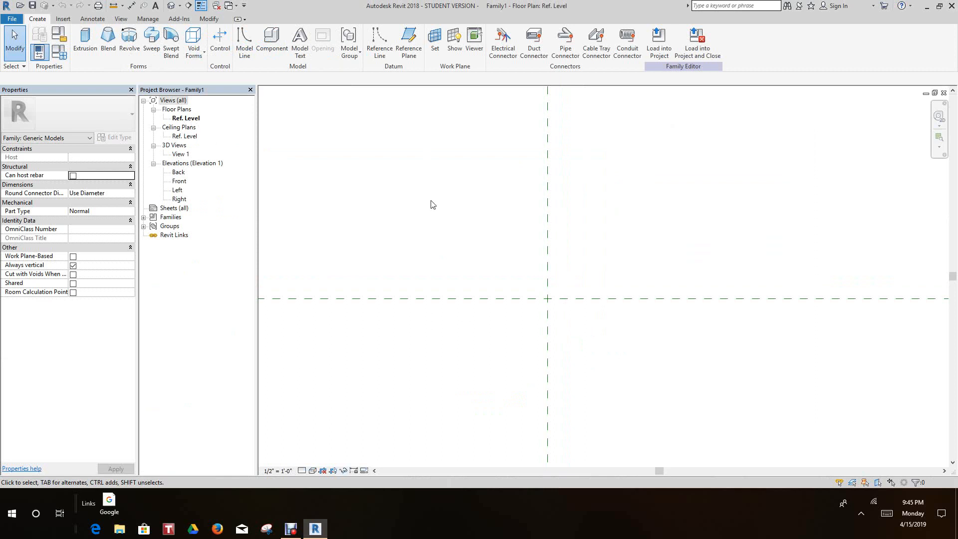
pyautogui.moveTo(437, 208); pyautogui.dragTo(458, 222, button='middle')
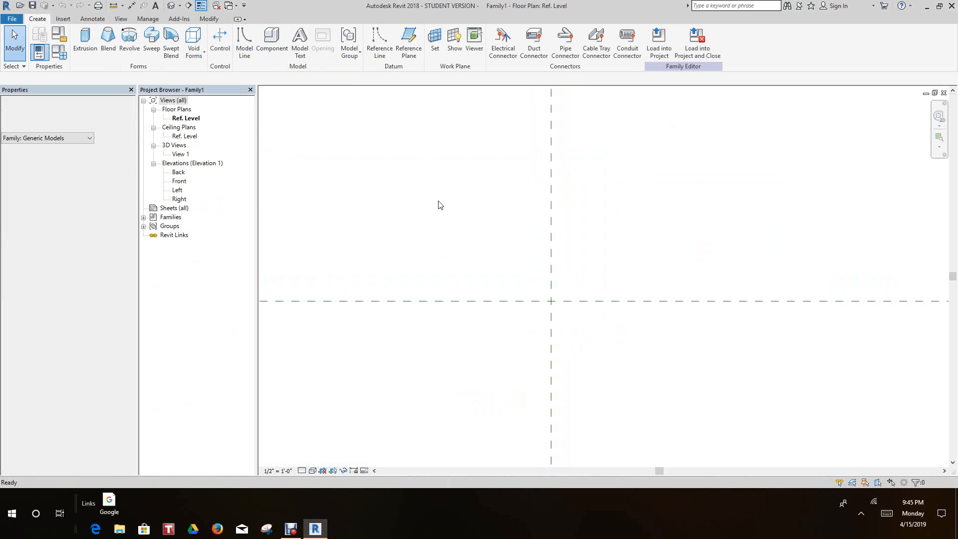
pyautogui.click(68, 20)
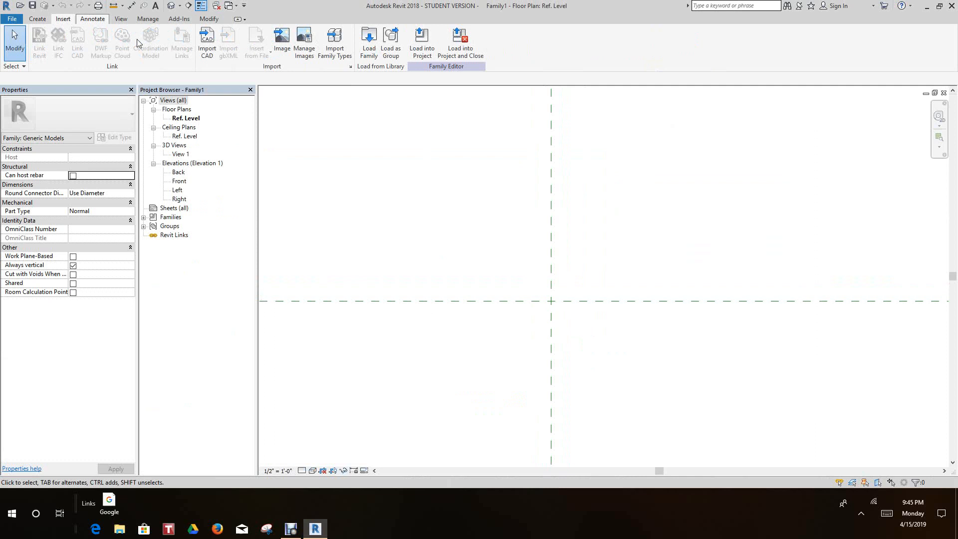
pyautogui.click(207, 40)
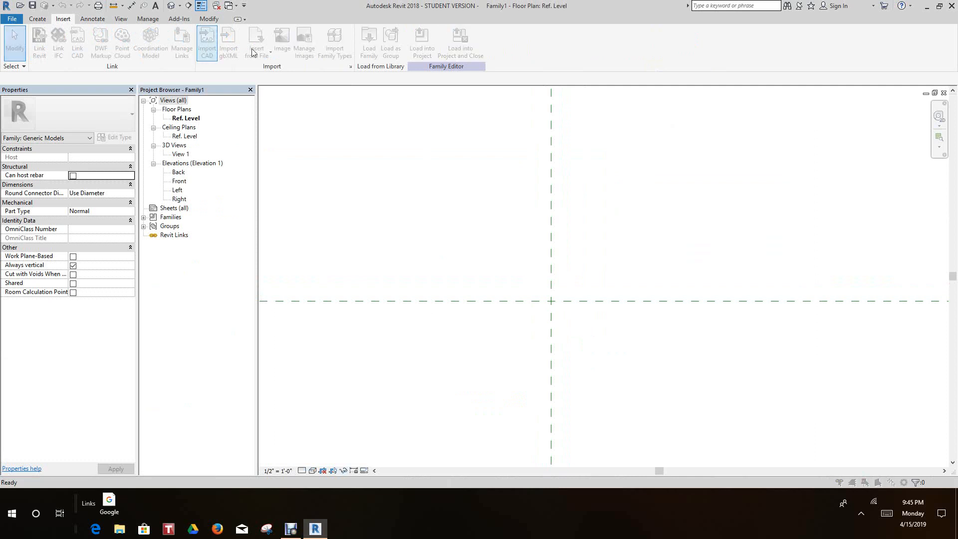
pyautogui.scroll(-1, 598, 210)
pyautogui.scroll(-8, 599, 210)
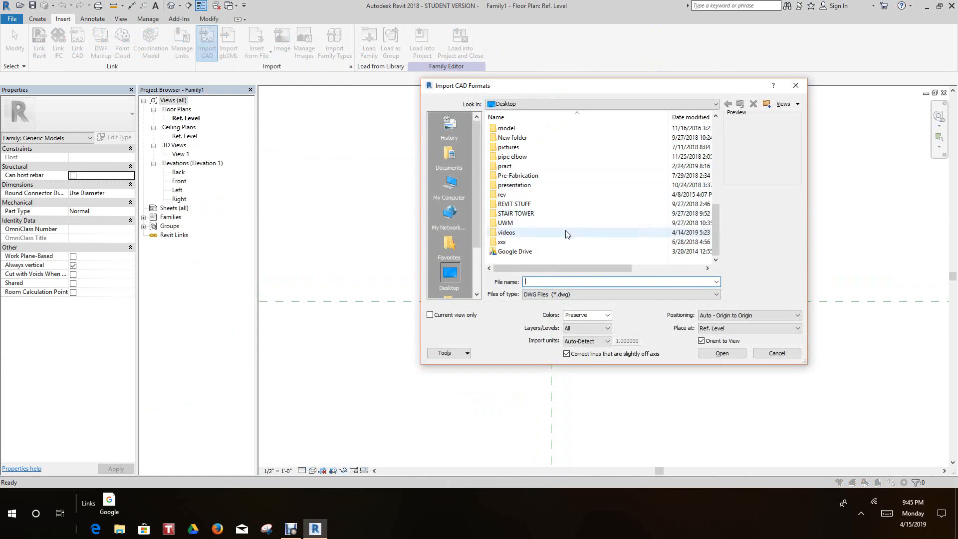
pyautogui.click(716, 294)
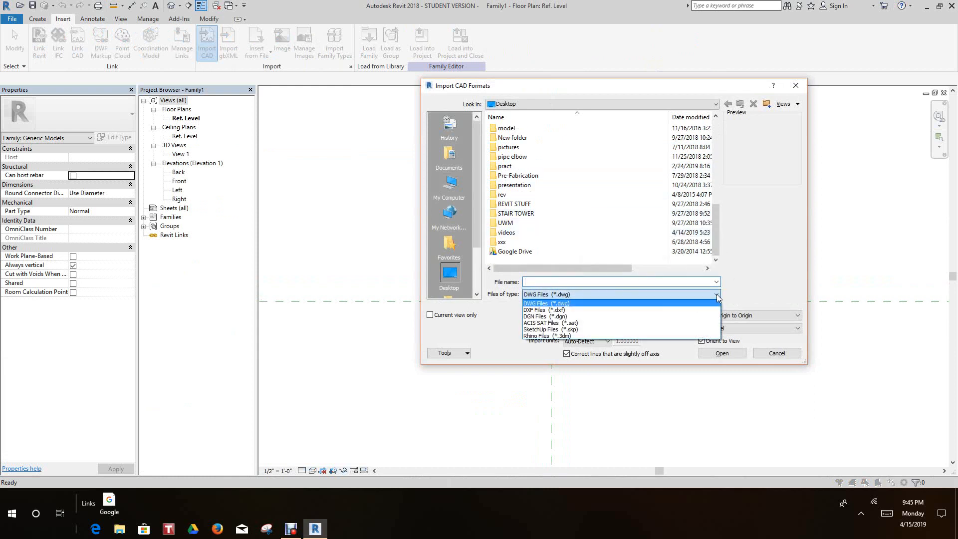
pyautogui.click(562, 313)
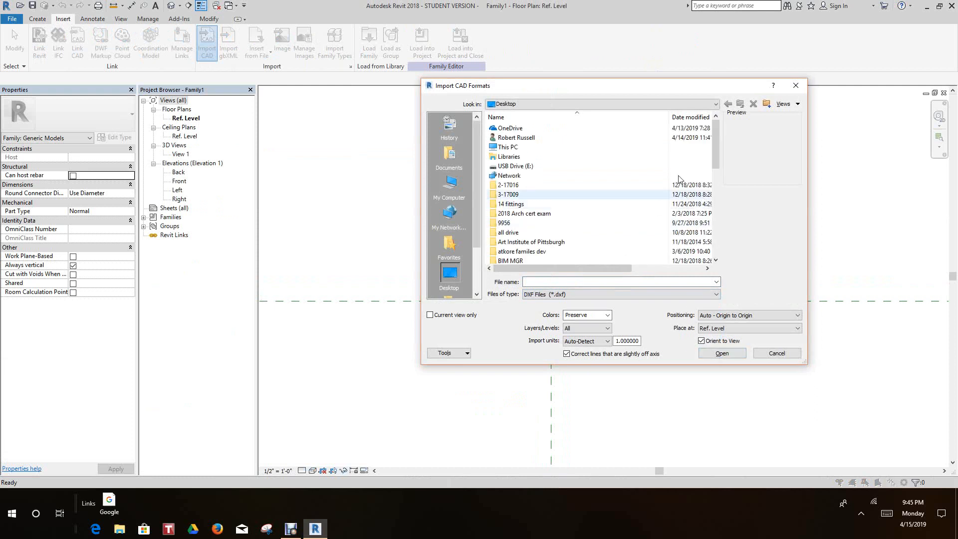
# Import p4100 -column.dxf from the Desktop at Ref. Level with Auto - Origin to Origin positioning.
pyautogui.moveTo(717, 154); pyautogui.dragTo(739, 241)
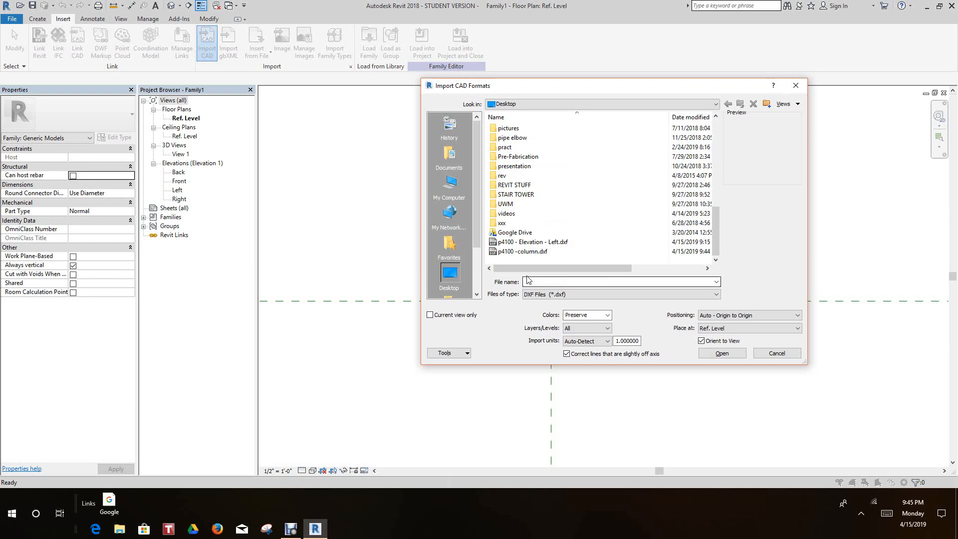
pyautogui.click(524, 251)
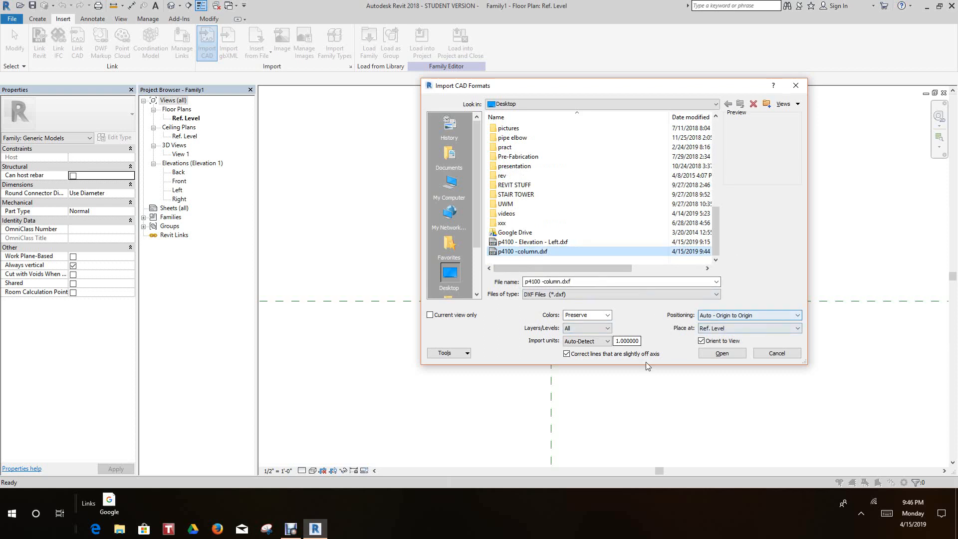
pyautogui.click(722, 358)
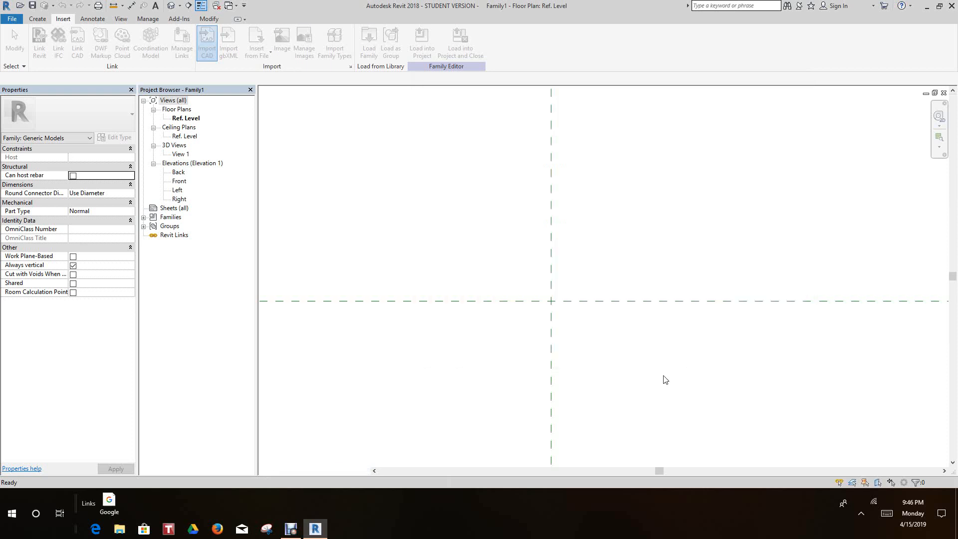
pyautogui.scroll(3, 559, 311)
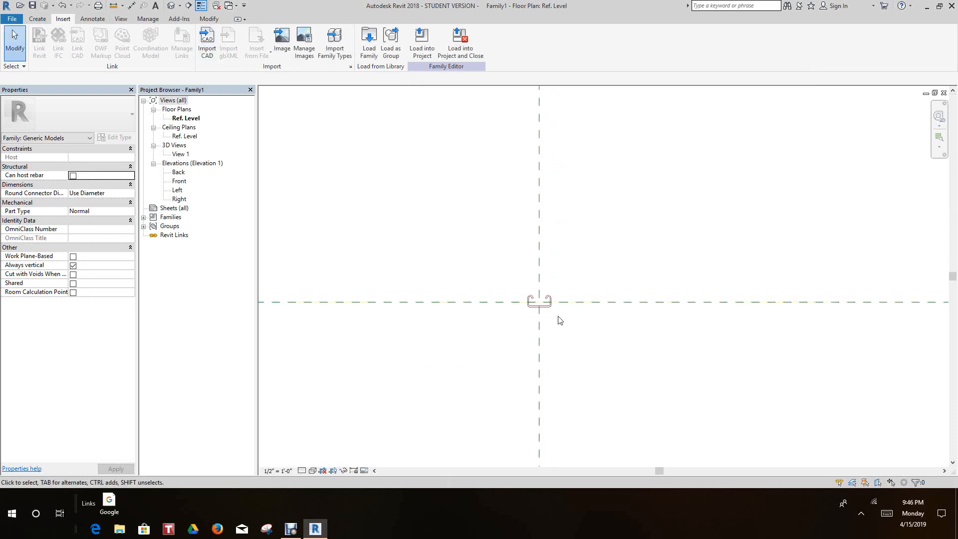
pyautogui.scroll(3, 543, 306)
pyautogui.scroll(-4, 559, 302)
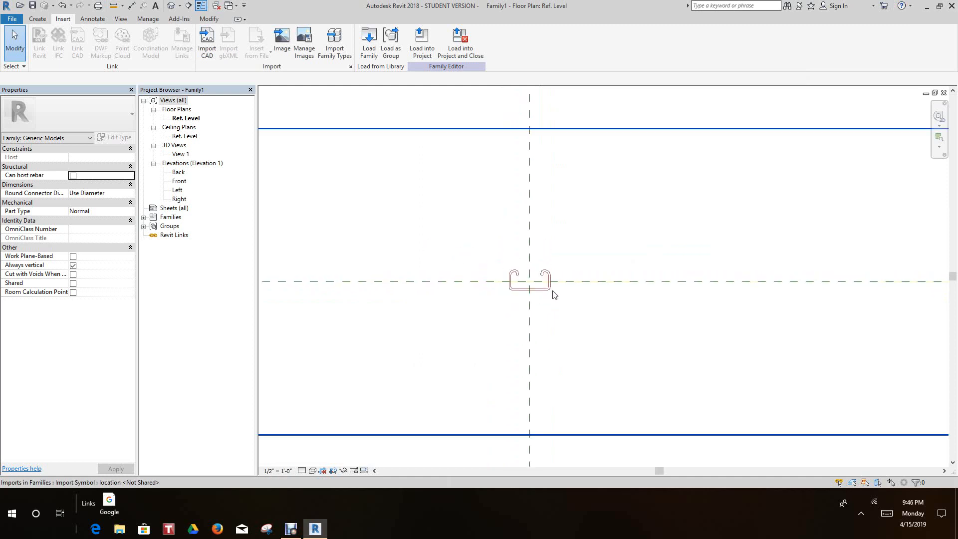
pyautogui.scroll(2, 563, 315)
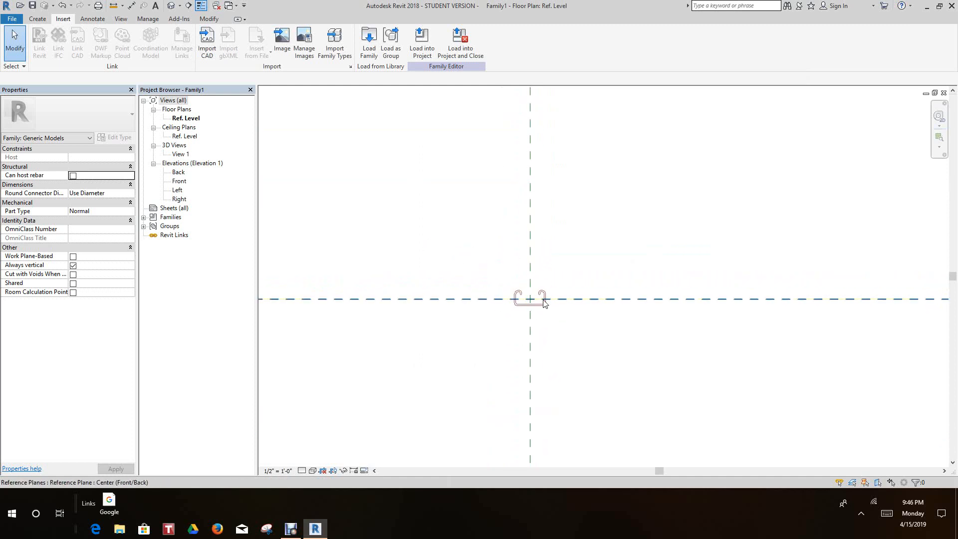
# Start a solid extrusion sketch and pick the imported channel profile's left outer wall line using Pick Lines with Lock enabled.
pyautogui.click(38, 19)
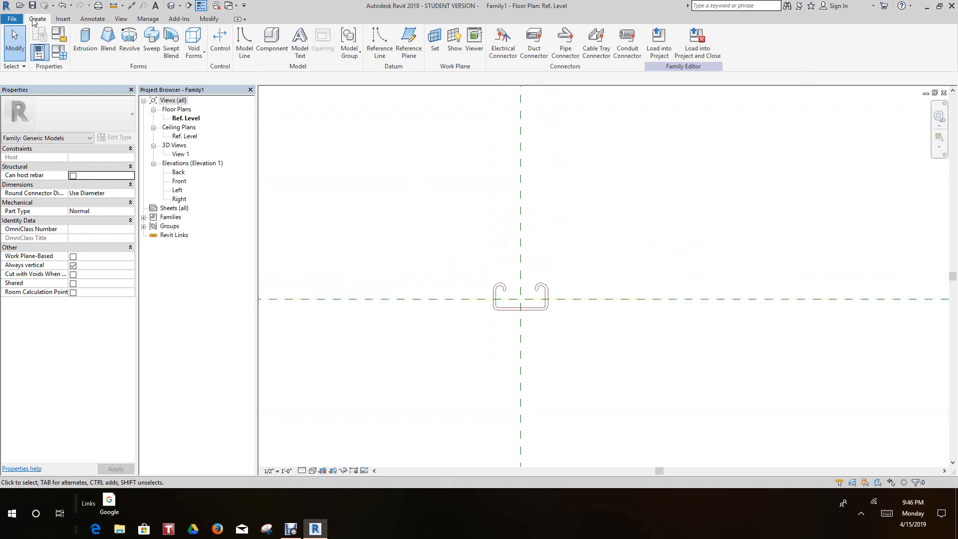
pyautogui.click(84, 39)
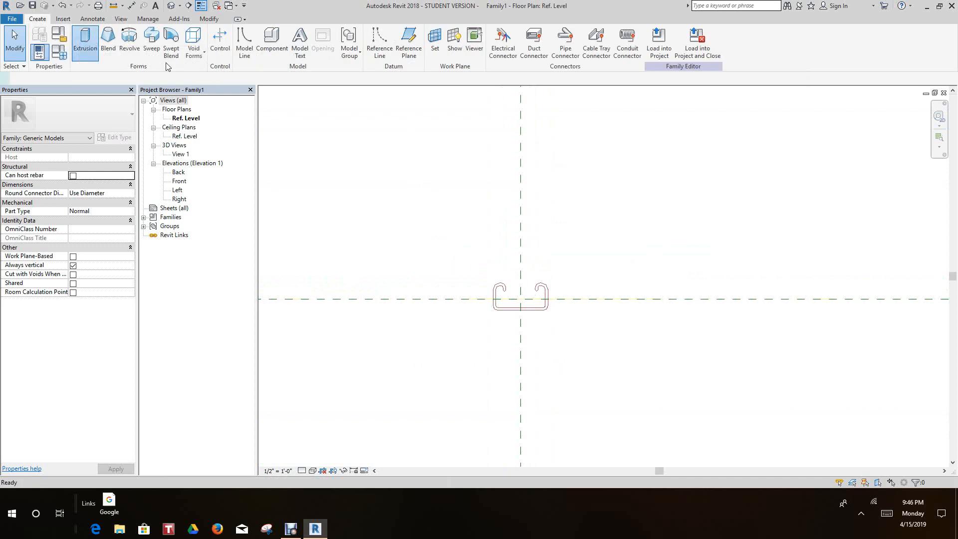
pyautogui.scroll(3, 514, 310)
pyautogui.scroll(2, 504, 295)
pyautogui.scroll(1, 453, 270)
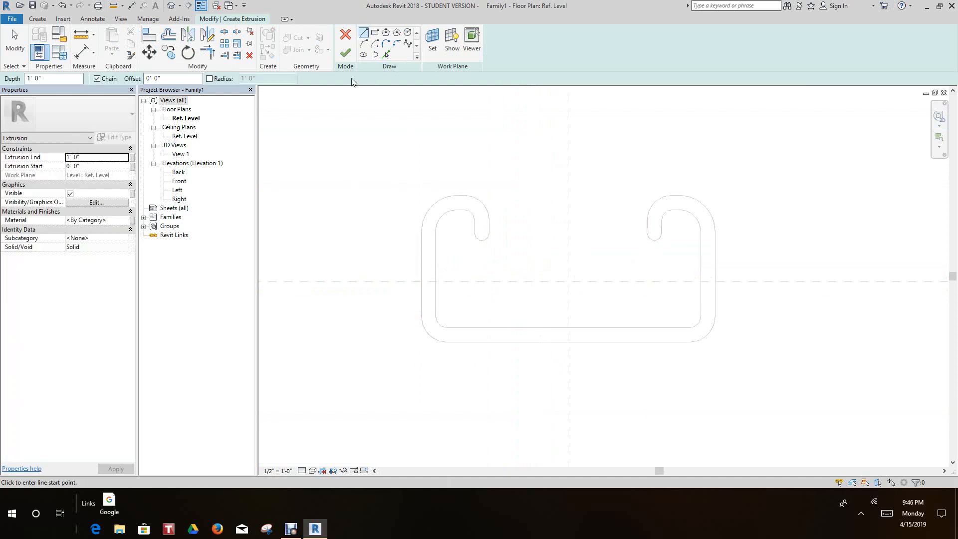
pyautogui.click(387, 54)
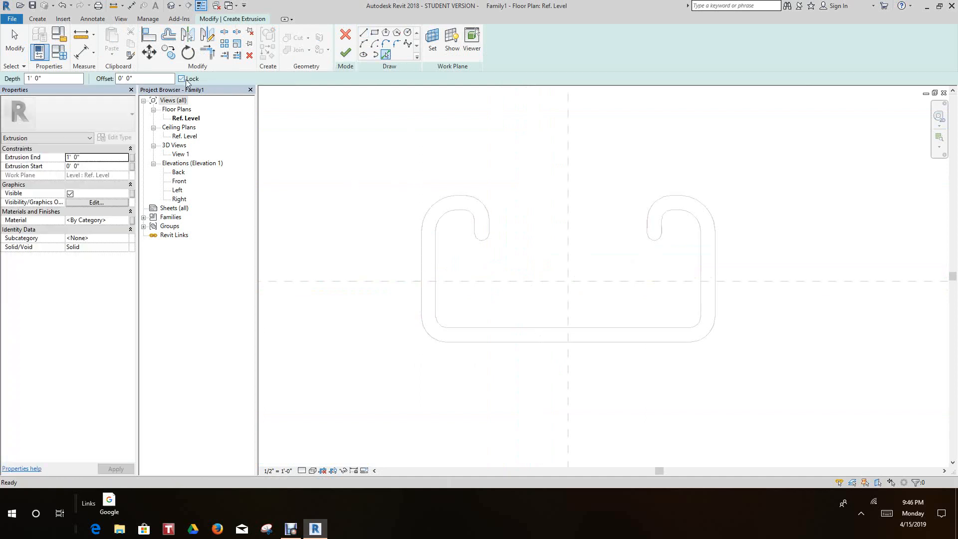
pyautogui.click(422, 268)
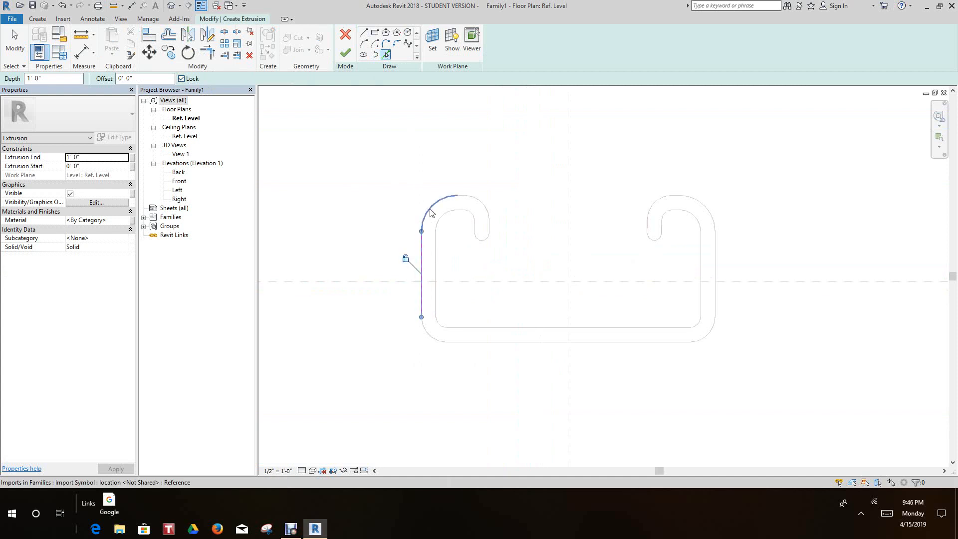
# Pick the outer arcs and lines around the profile's upper-left bend, down to the left lip's straight outer edge.
pyautogui.click(432, 211)
pyautogui.scroll(2, 468, 201)
pyautogui.scroll(3, 468, 202)
pyautogui.click(459, 194)
pyautogui.click(487, 195)
pyautogui.click(573, 391)
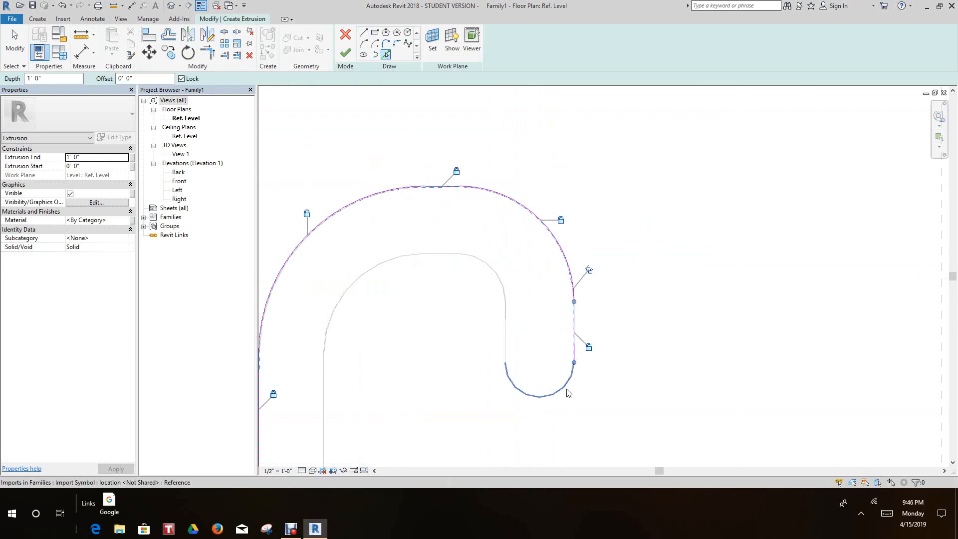
# Pick the left lip's rounded tip and the inner lines and arcs around the upper-left bend.
pyautogui.click(522, 392)
pyautogui.click(505, 299)
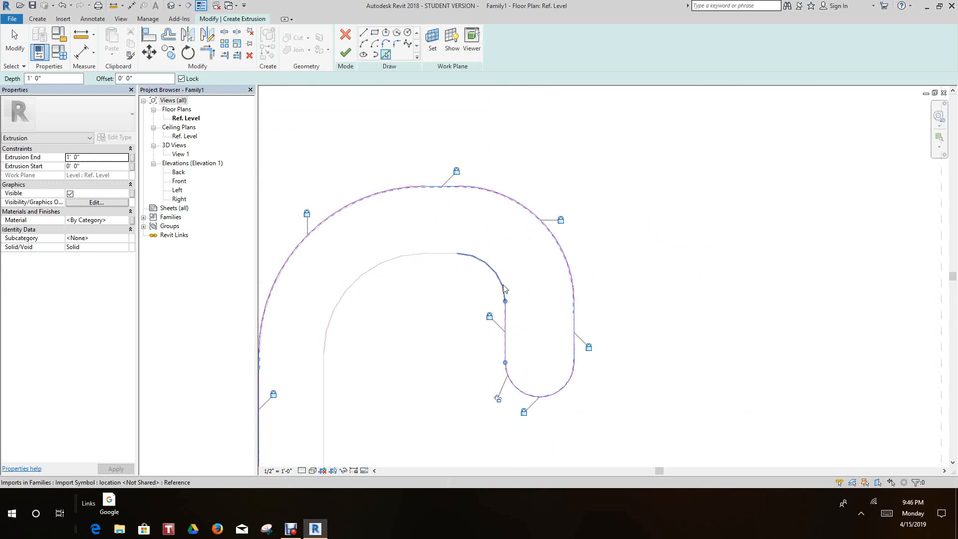
pyautogui.click(471, 257)
pyautogui.click(446, 254)
pyautogui.click(401, 258)
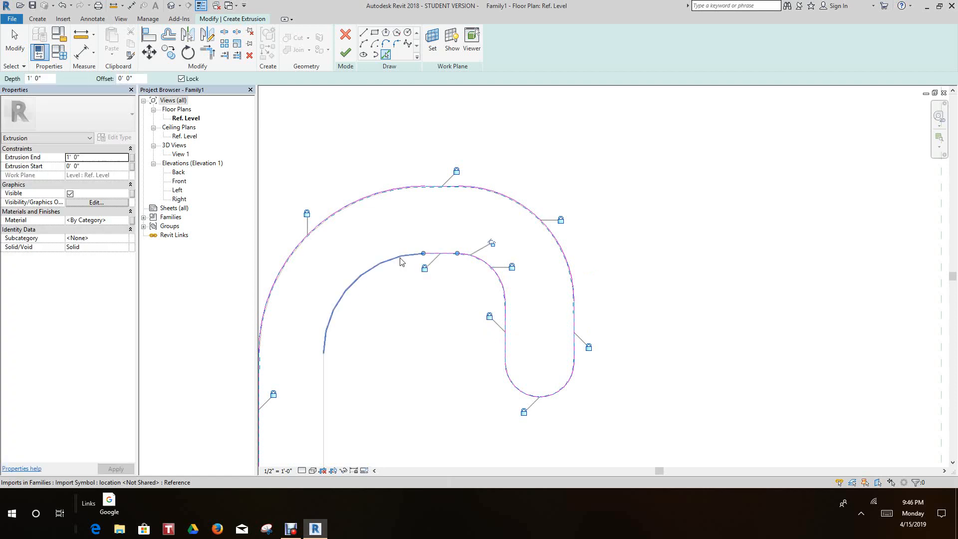
# Pick the profile's left inner wall, lower-left inner corner arc and inner bottom edge.
pyautogui.moveTo(410, 316); pyautogui.dragTo(487, 187, button='middle')
pyautogui.scroll(-1, 398, 300)
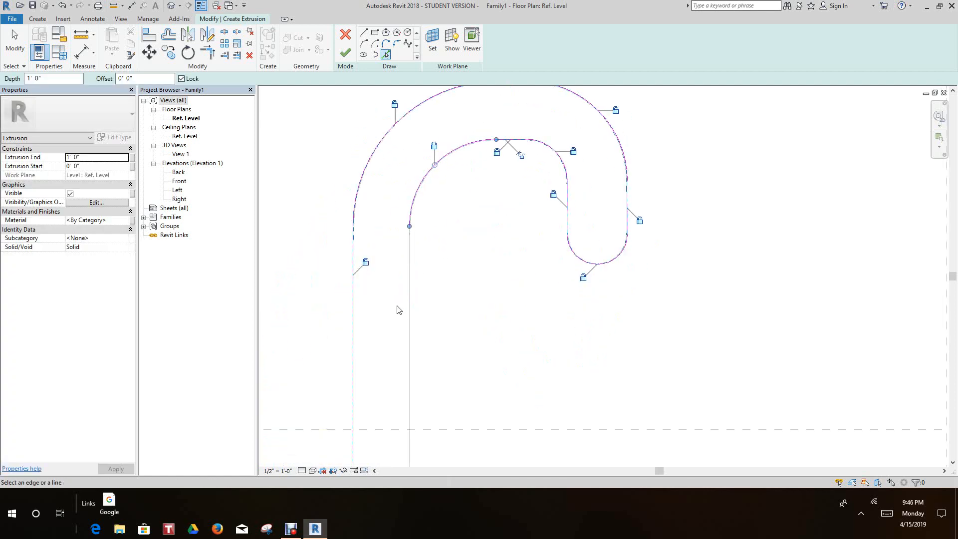
pyautogui.click(409, 253)
pyautogui.scroll(-2, 479, 322)
pyautogui.moveTo(484, 278)
pyautogui.mouseDown(button='middle')
pyautogui.moveTo(451, 223)
pyautogui.moveTo(446, 181)
pyautogui.mouseUp(button='middle')
pyautogui.moveTo(444, 286); pyautogui.dragTo(438, 225, button='middle')
pyautogui.scroll(-1, 438, 225)
pyautogui.scroll(3, 392, 351)
pyautogui.click(406, 363)
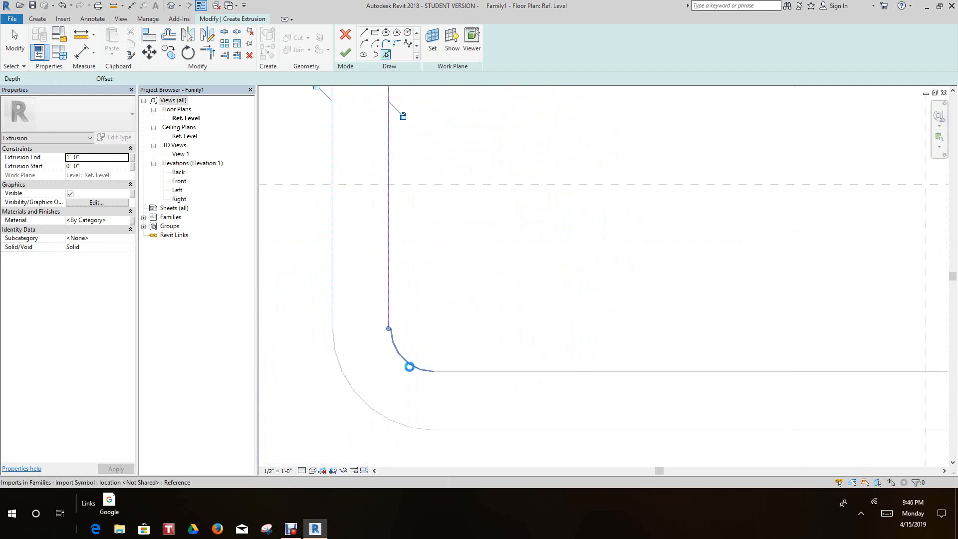
pyautogui.click(507, 372)
# Pick the lower-right inner corner arc and the profile's right inner wall.
pyautogui.scroll(2, 410, 335)
pyautogui.scroll(-5, 419, 339)
pyautogui.moveTo(452, 329)
pyautogui.mouseDown(button='middle')
pyautogui.moveTo(440, 334)
pyautogui.moveTo(449, 339)
pyautogui.mouseUp(button='middle')
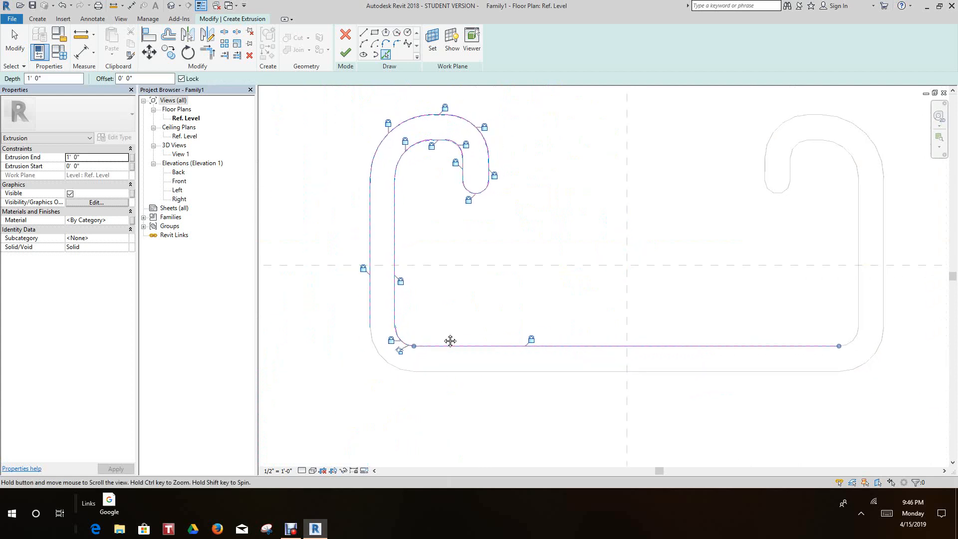
pyautogui.scroll(2, 863, 347)
pyautogui.scroll(1, 863, 347)
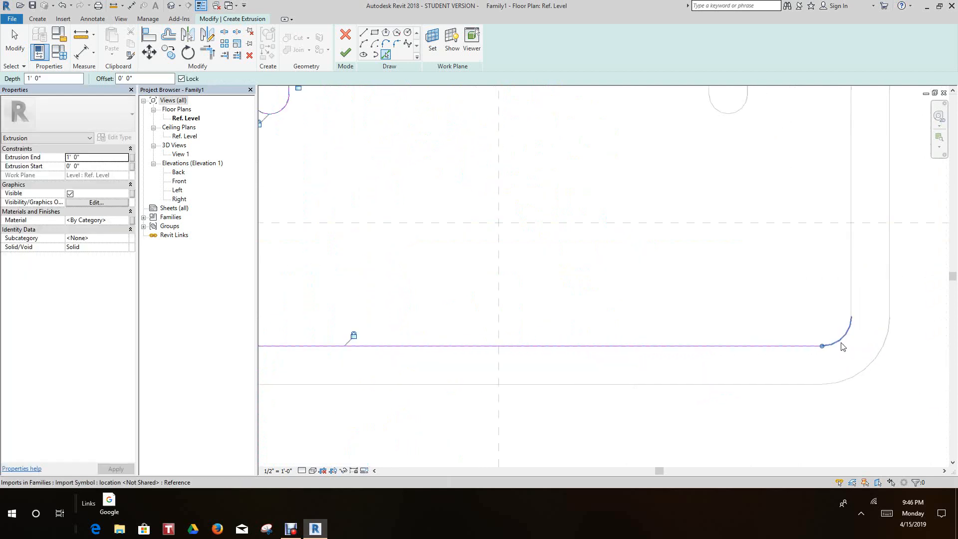
pyautogui.click(857, 315)
pyautogui.click(851, 300)
# Pick the inner arcs and lines around the upper-right bend and the right lip's rounded tip.
pyautogui.moveTo(804, 271); pyautogui.dragTo(723, 446, button='middle')
pyautogui.click(720, 173)
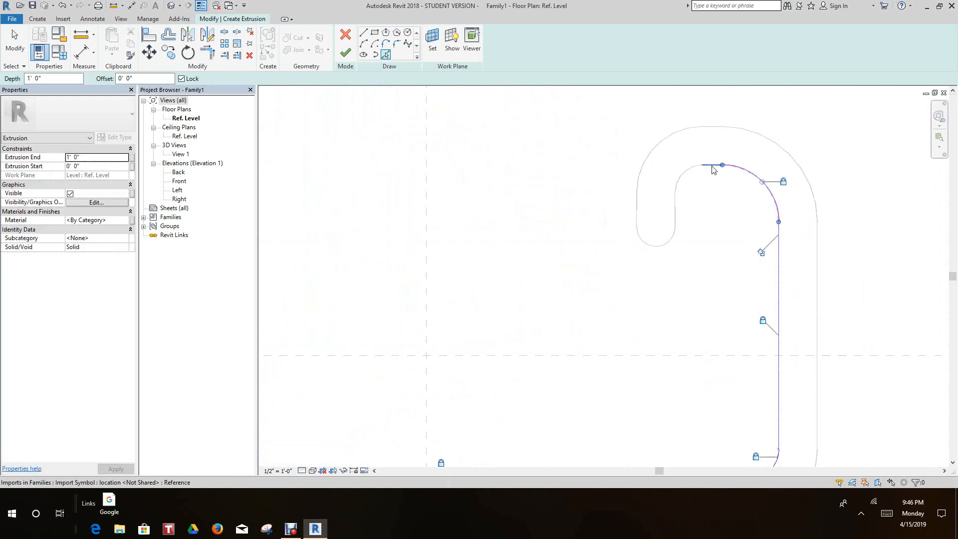
pyautogui.click(683, 178)
pyautogui.click(677, 207)
pyautogui.click(666, 243)
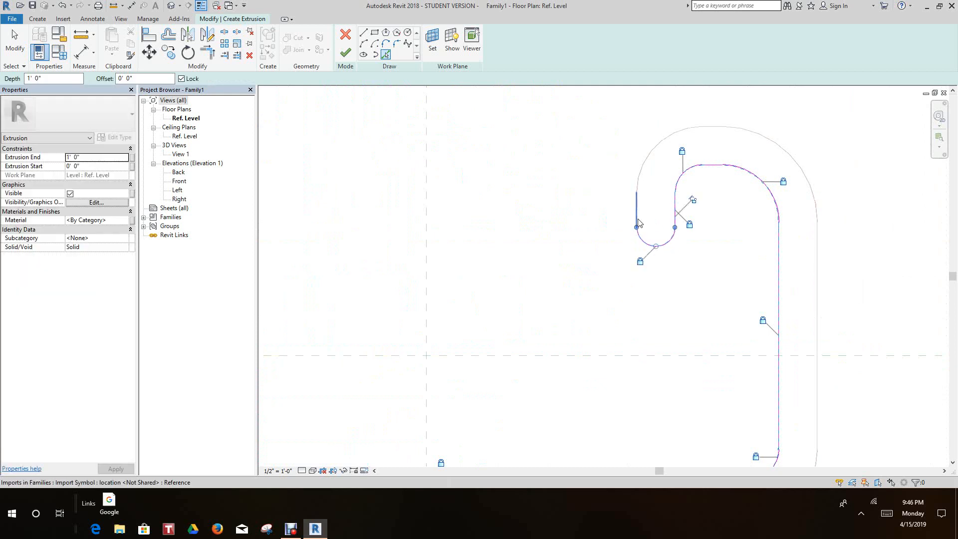
# Pick the right lip's straight outer edge and the outer arc and short top line of the upper-right bend.
pyautogui.click(637, 220)
pyautogui.click(640, 180)
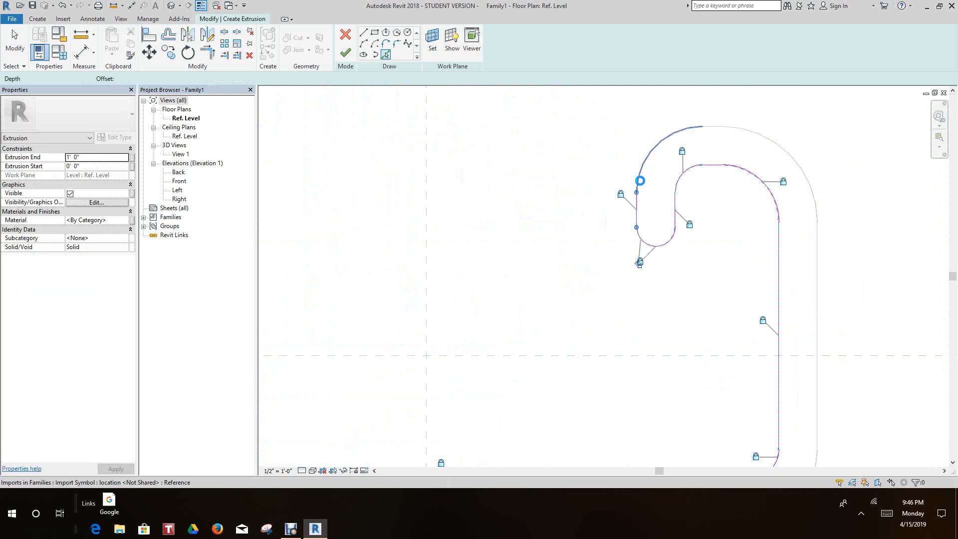
pyautogui.click(717, 133)
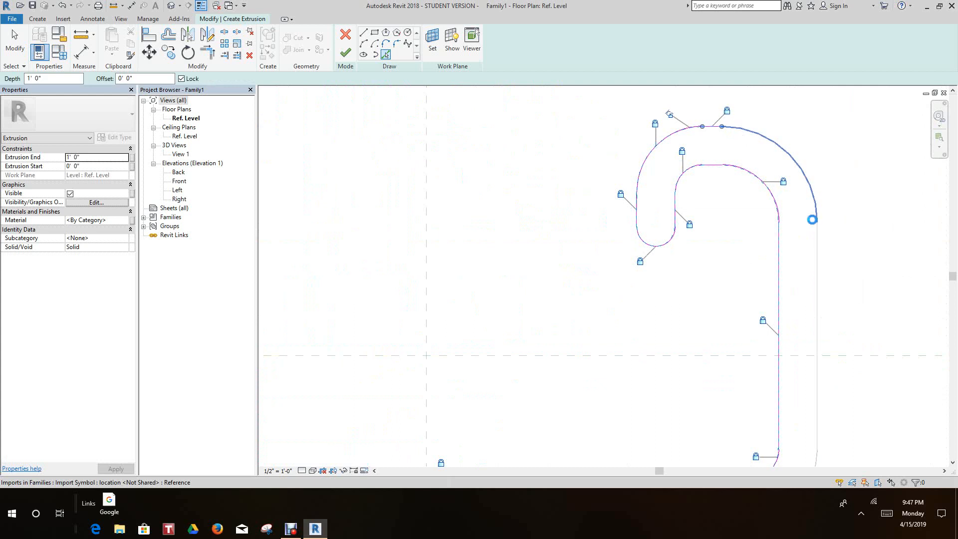
# Pick the profile's right outer wall, lower-right outer corner arc and outer bottom edge.
pyautogui.scroll(-1, 830, 306)
pyautogui.moveTo(830, 305); pyautogui.dragTo(778, 182, button='middle')
pyautogui.scroll(2, 760, 339)
pyautogui.click(740, 353)
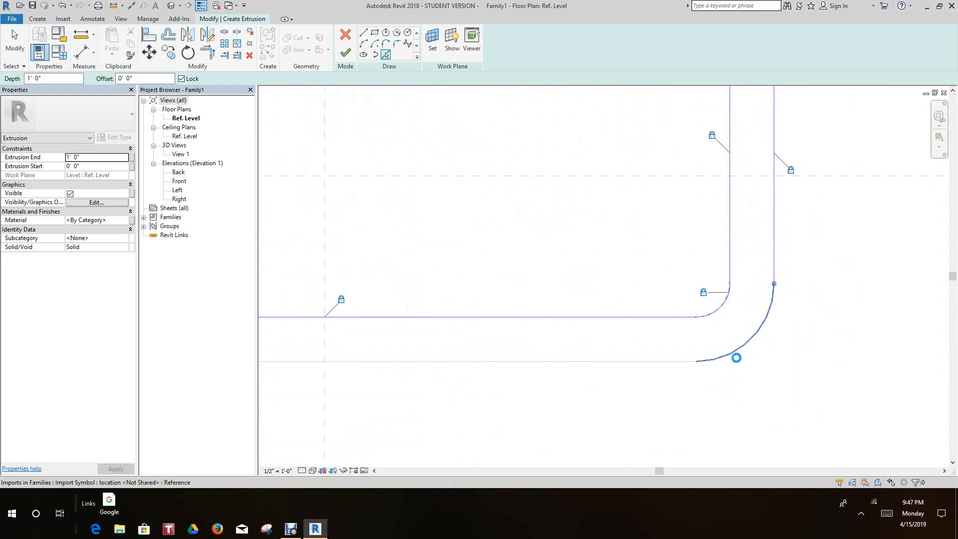
pyautogui.click(673, 365)
# Close the profile with the lower-left outer corner arc and finish the extrusion at a depth of 1' 0".
pyautogui.scroll(-4, 671, 398)
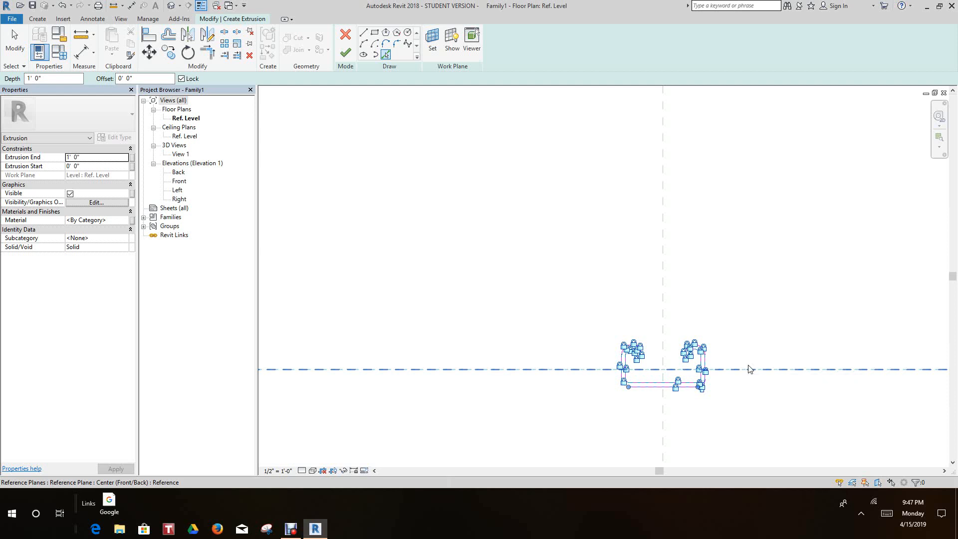
pyautogui.scroll(6, 605, 399)
pyautogui.scroll(3, 562, 392)
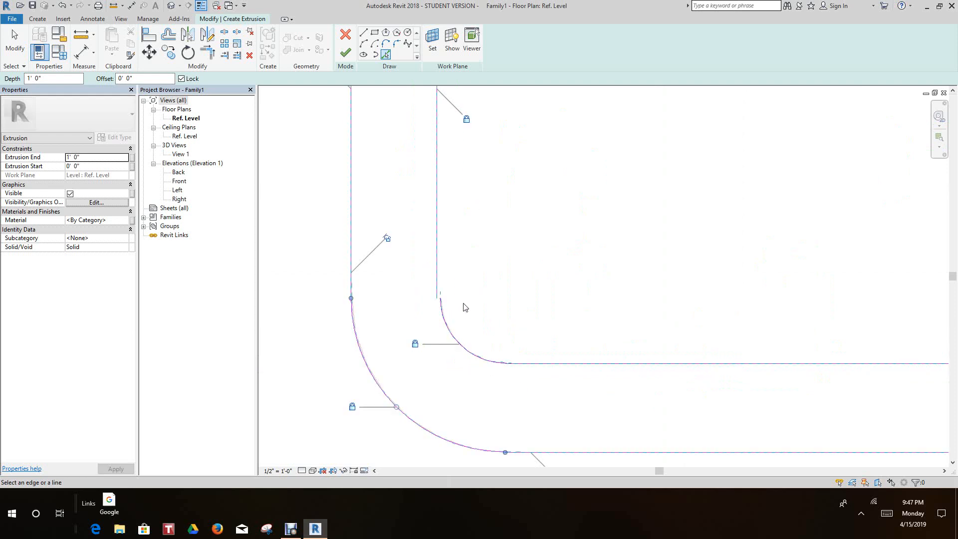
pyautogui.scroll(3, 463, 302)
pyautogui.scroll(-2, 467, 298)
pyautogui.scroll(-3, 468, 298)
pyautogui.scroll(-2, 502, 313)
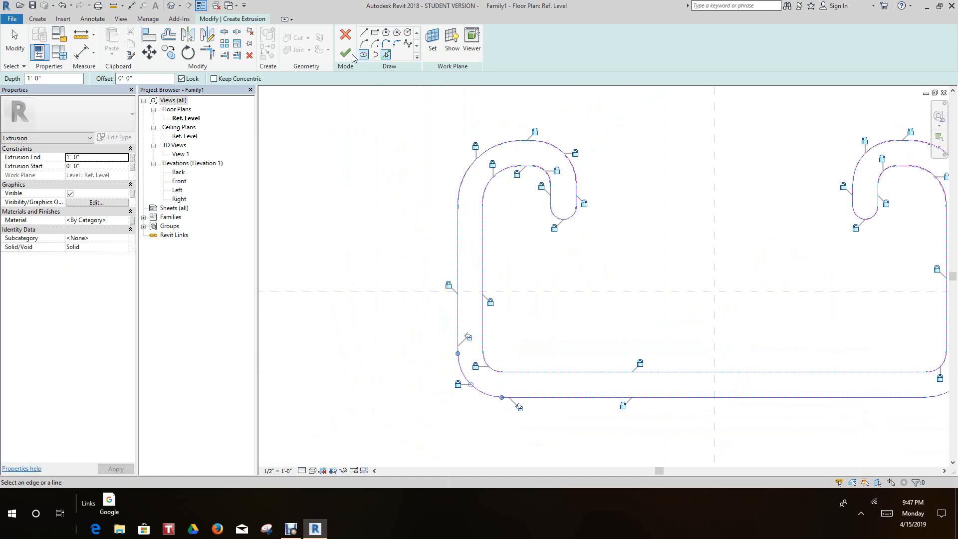
pyautogui.click(345, 52)
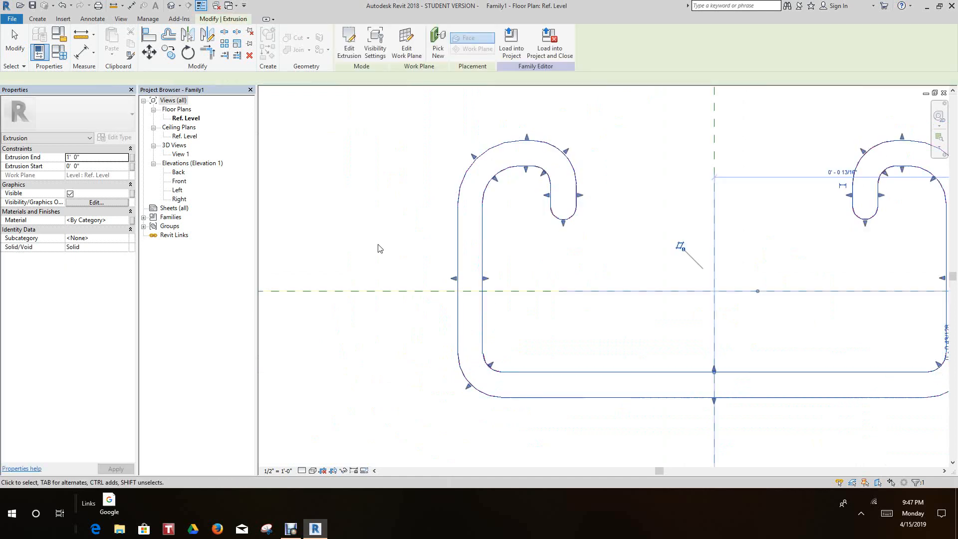
pyautogui.click(414, 369)
# Delete the imported p4100 -column.dxf symbol from the Ref. Level plan, keeping the extruded channel.
pyautogui.scroll(-3, 513, 346)
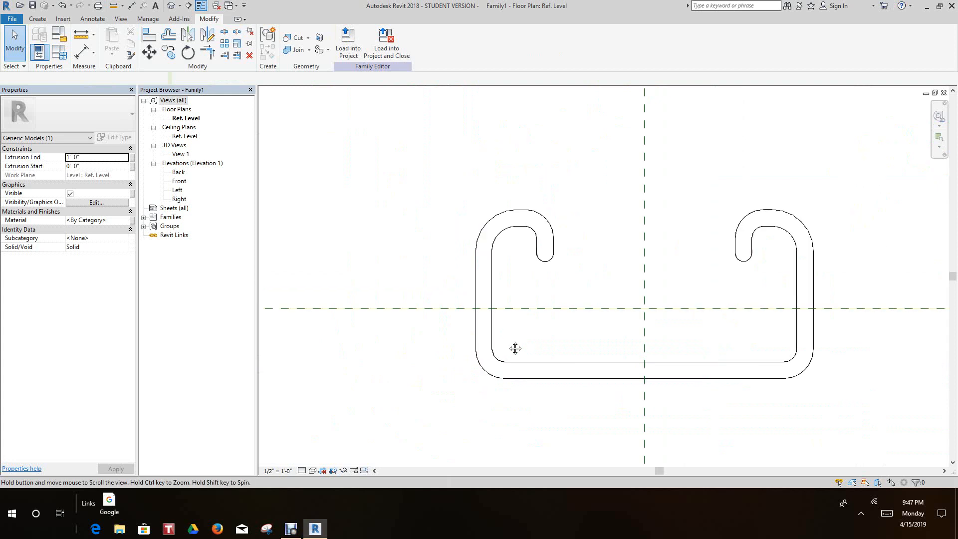
pyautogui.scroll(-8, 631, 320)
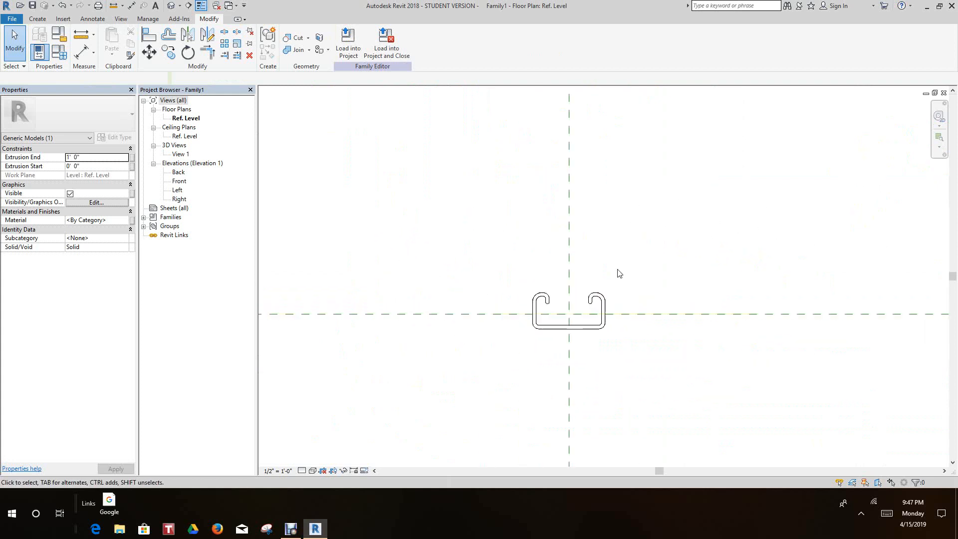
pyautogui.scroll(-5, 629, 309)
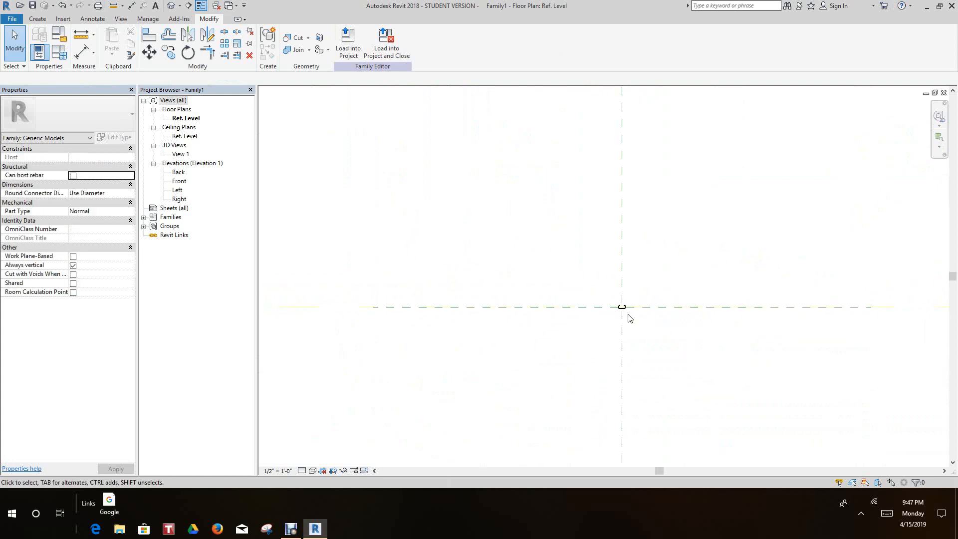
pyautogui.scroll(1, 631, 315)
pyautogui.rightClick(459, 178)
pyautogui.click(488, 184)
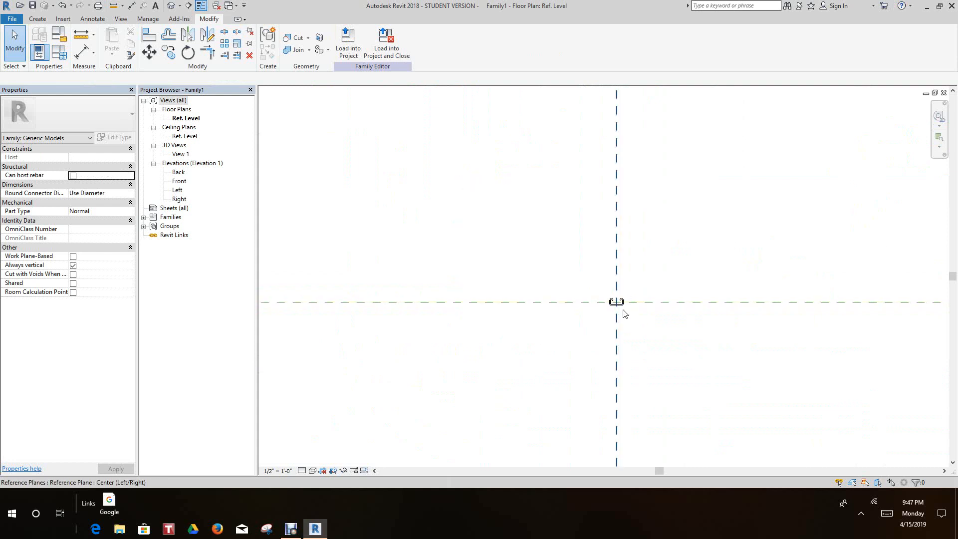
pyautogui.scroll(-2, 636, 314)
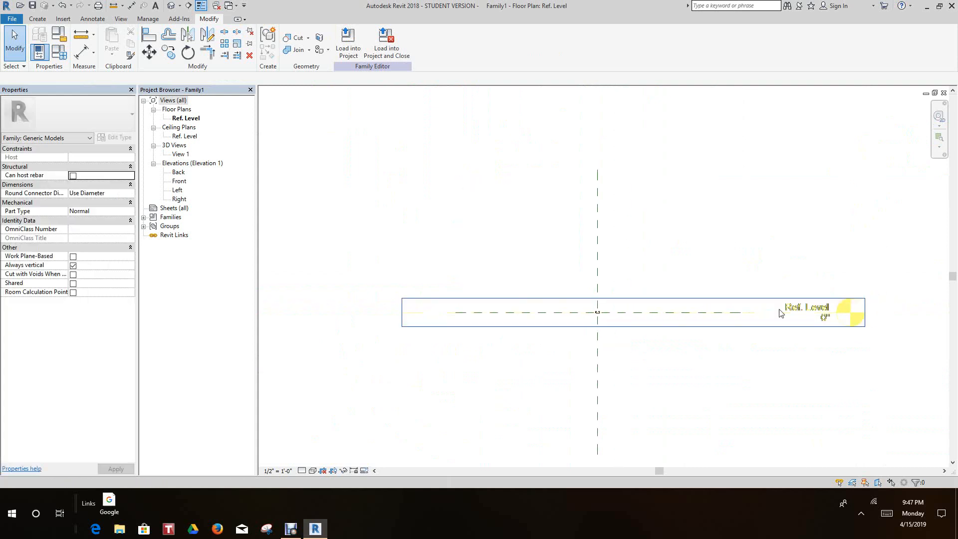
pyautogui.click(804, 310)
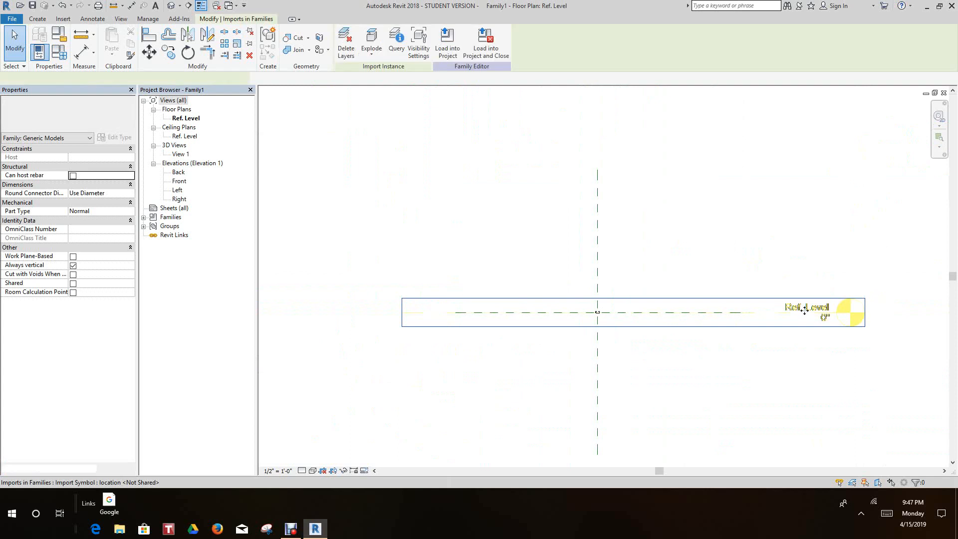
pyautogui.click(657, 291)
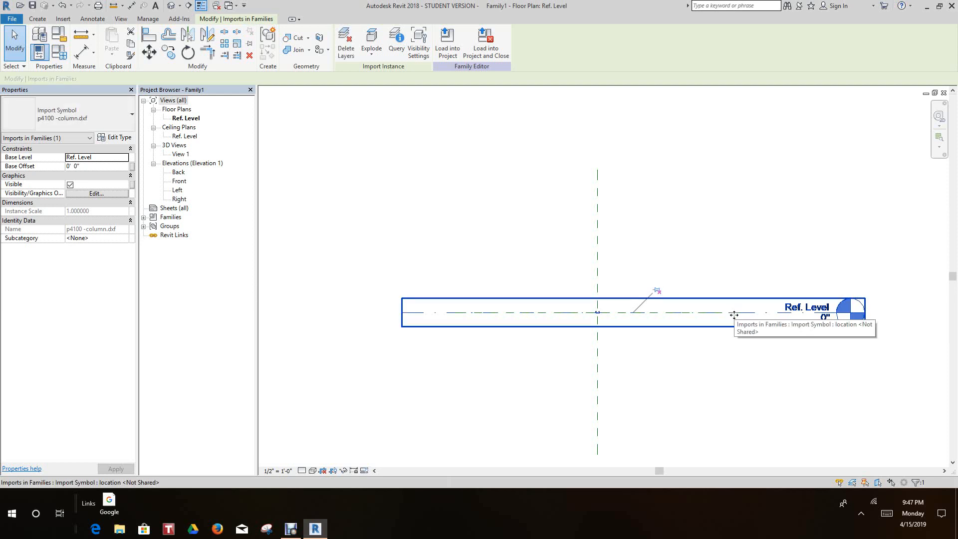
pyautogui.press('Delete')
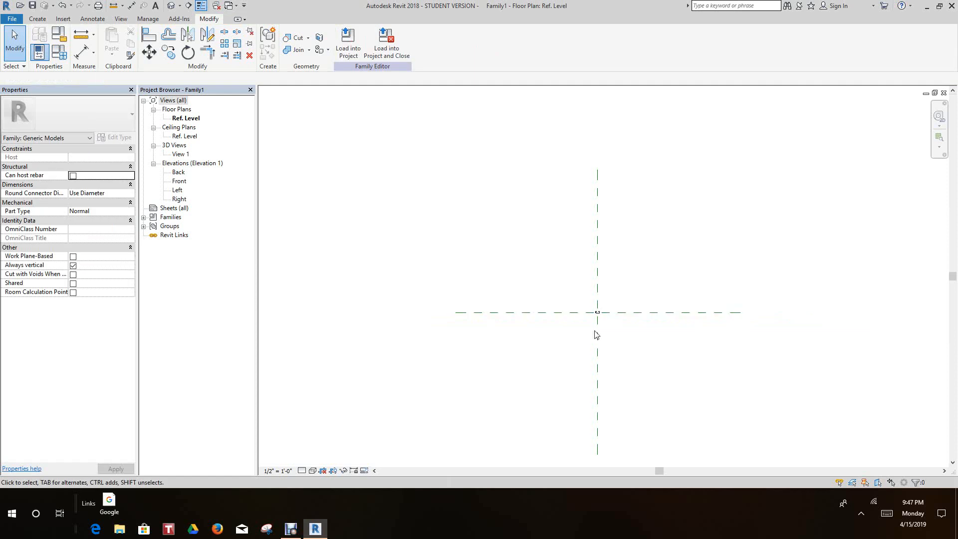
# Open the family's Front elevation view with the extruded channel in sight.
pyautogui.scroll(3, 598, 314)
pyautogui.scroll(4, 602, 321)
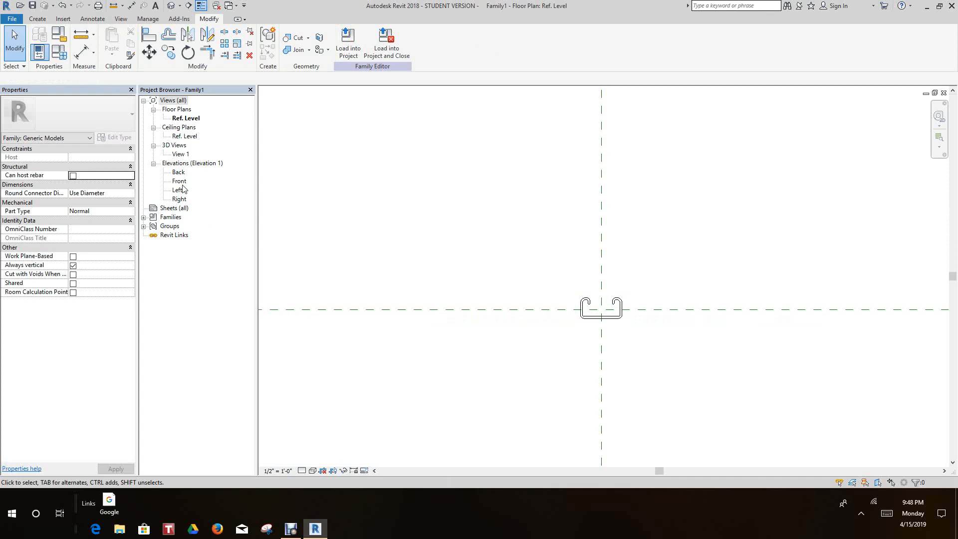
pyautogui.doubleClick(181, 182)
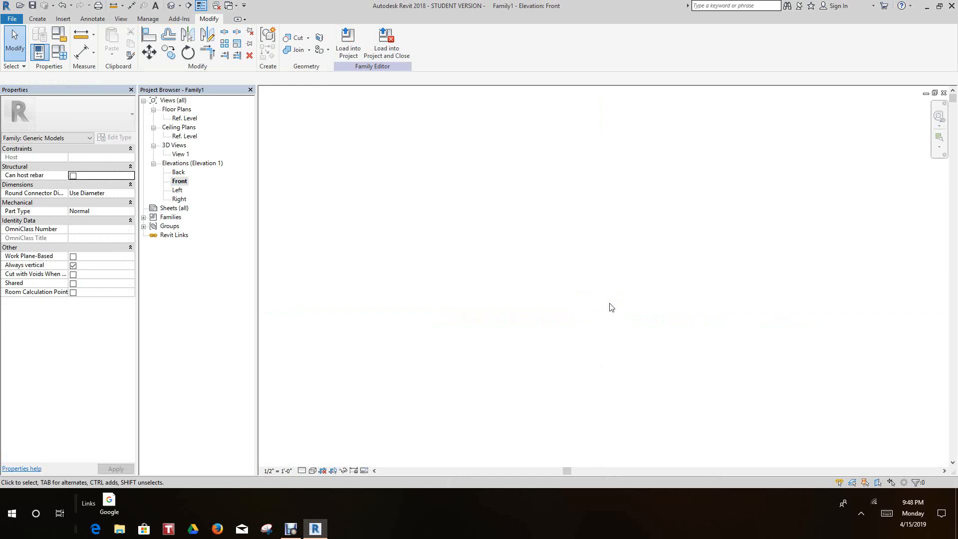
pyautogui.scroll(3, 596, 341)
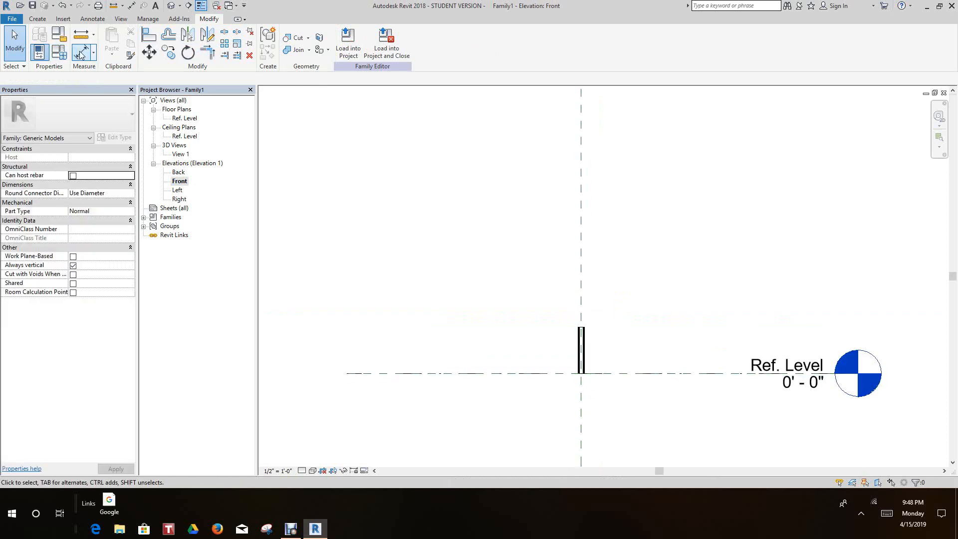
# Draw a horizontal reference plane above the top of the extruded channel in the Front elevation.
pyautogui.click(37, 19)
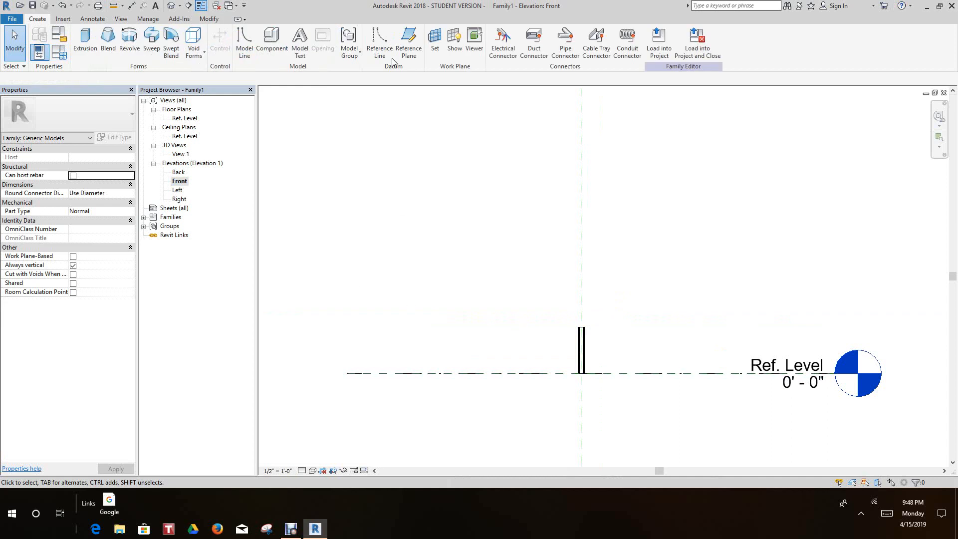
pyautogui.press('r')
pyautogui.press('p')
pyautogui.click(342, 294)
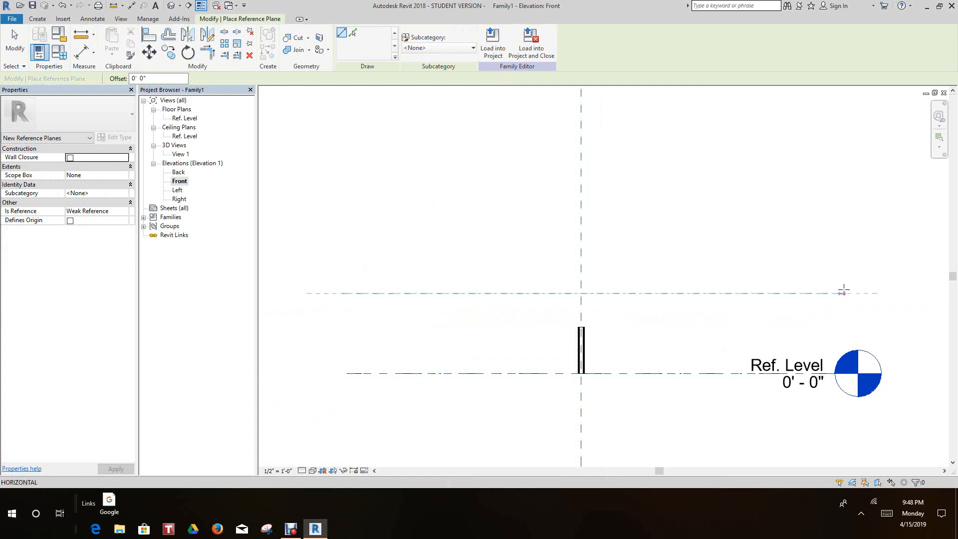
pyautogui.click(834, 293)
pyautogui.rightClick(784, 236)
pyautogui.click(804, 240)
pyautogui.scroll(2, 604, 280)
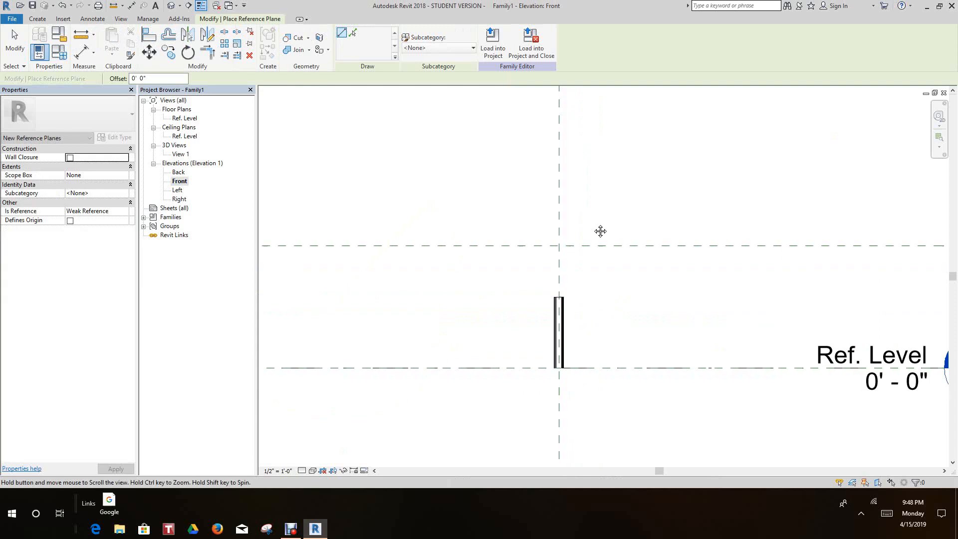
# Align the top of the extruded channel to the upper reference plane and lock the alignment.
pyautogui.click(149, 34)
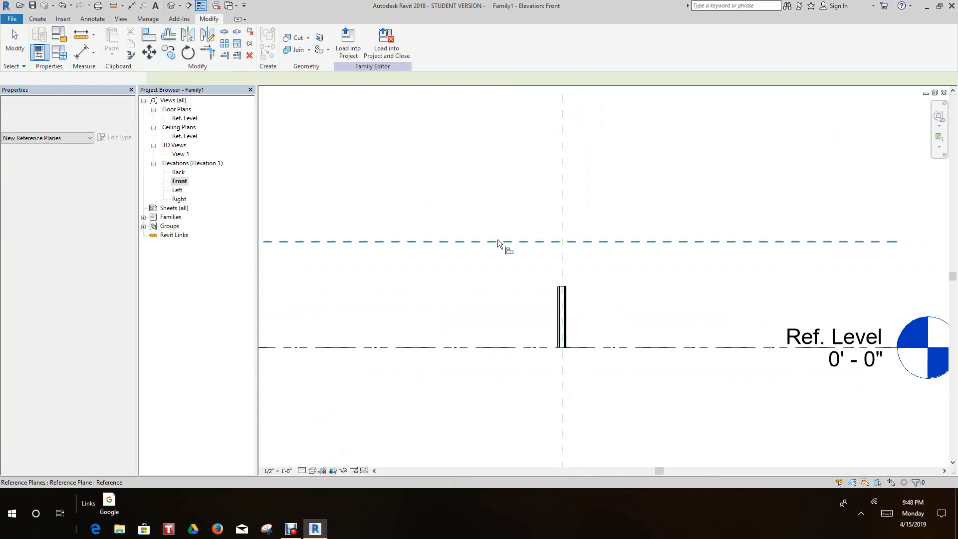
pyautogui.scroll(2, 479, 240)
pyautogui.click(577, 247)
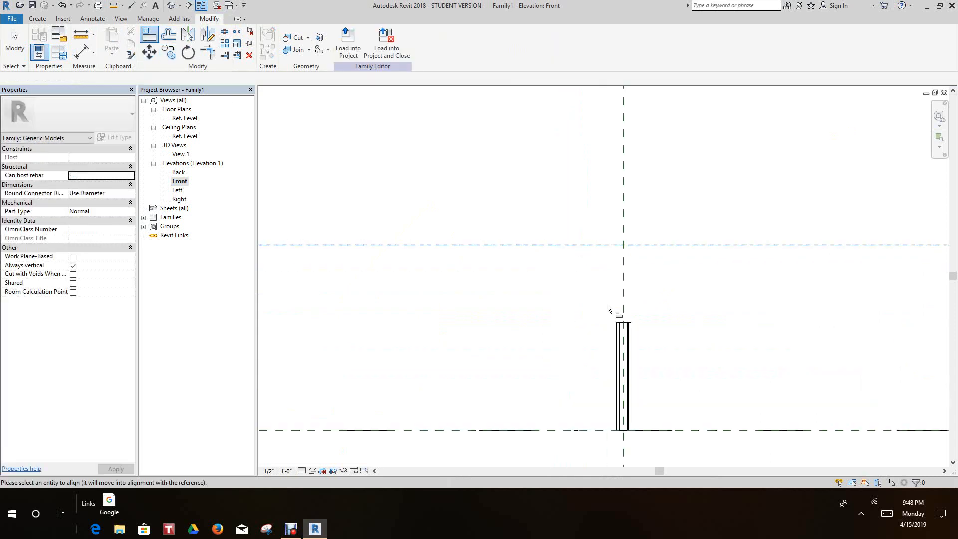
pyautogui.click(623, 323)
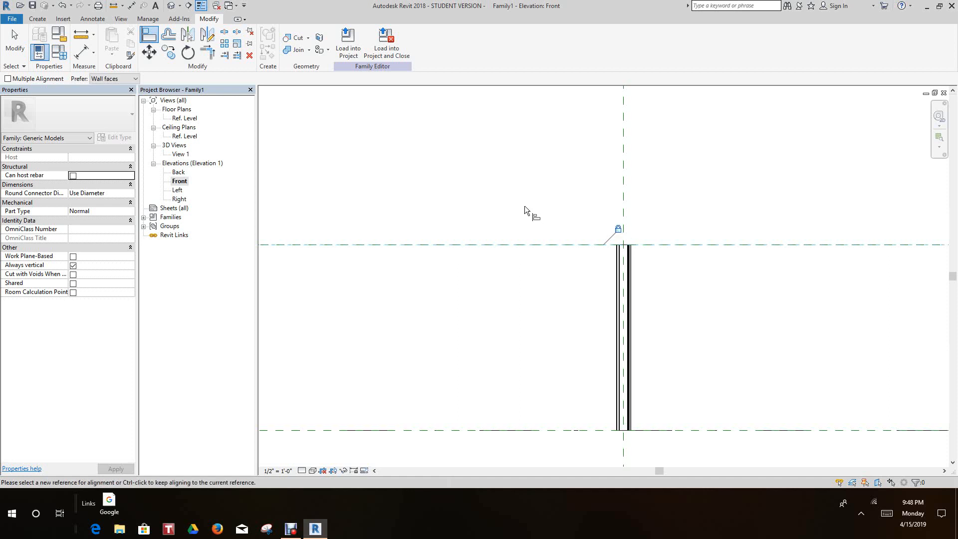
pyautogui.scroll(-2, 538, 213)
pyautogui.moveTo(541, 212); pyautogui.dragTo(554, 206, button='middle')
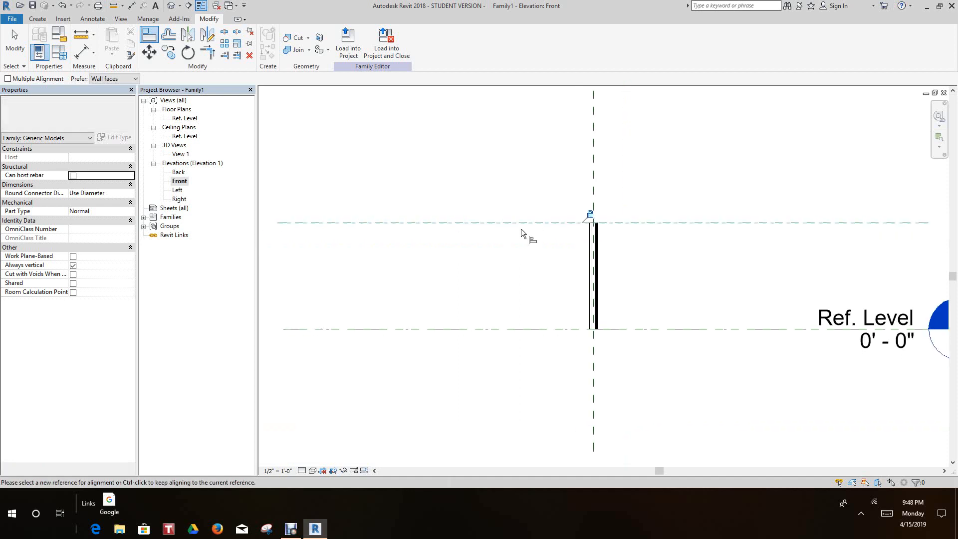
pyautogui.click(452, 224)
pyautogui.scroll(-2, 465, 237)
pyautogui.rightClick(465, 254)
pyautogui.click(488, 257)
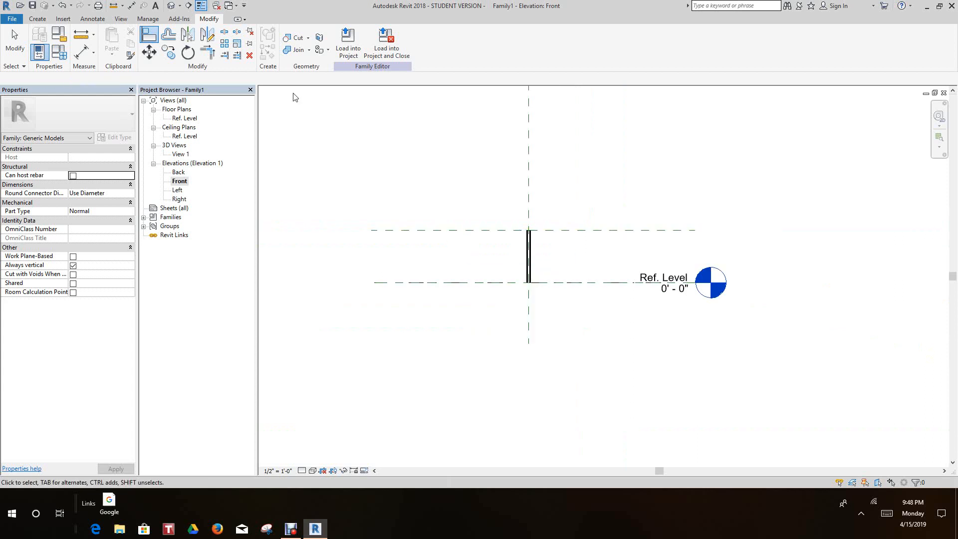
# Turn the temporary dimension between the upper reference plane and the Ref. Level into a permanent dimension.
pyautogui.click(464, 233)
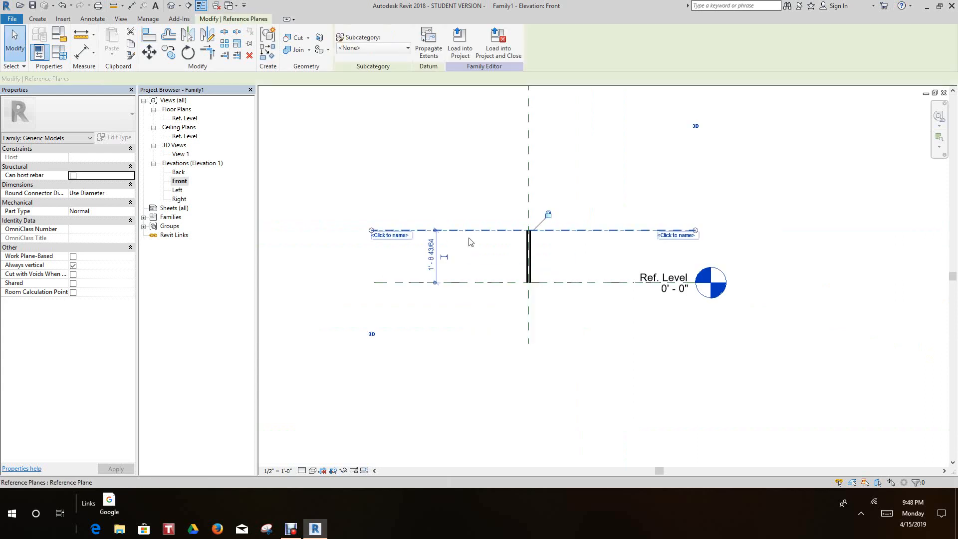
pyautogui.scroll(2, 448, 258)
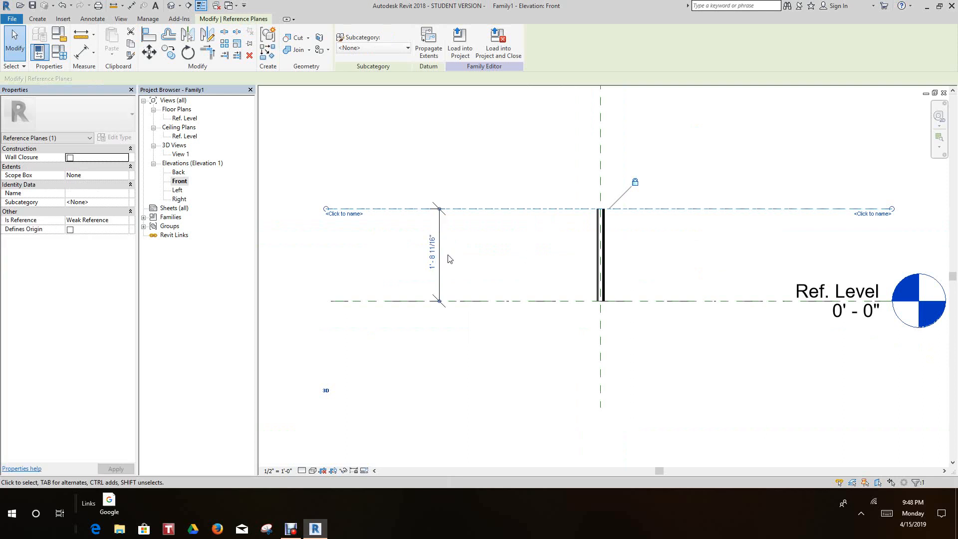
pyautogui.scroll(2, 443, 258)
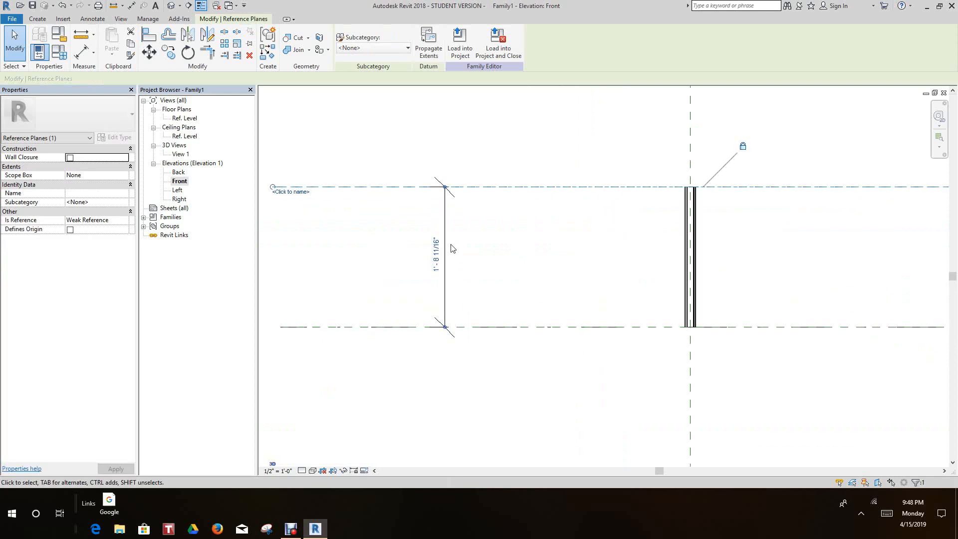
# Label the vertical dimension with a new type-based family parameter named Height, grouped under Dimensions.
pyautogui.click(445, 247)
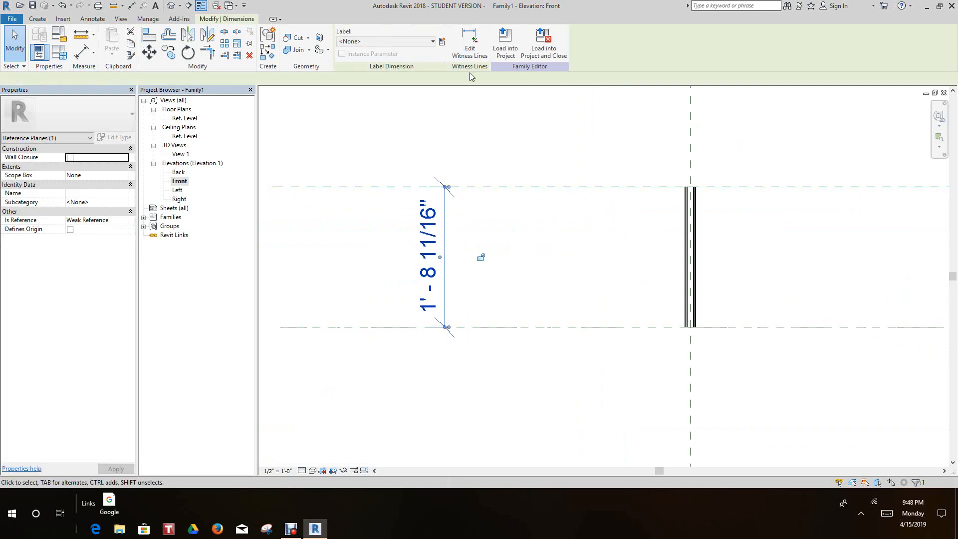
pyautogui.click(441, 42)
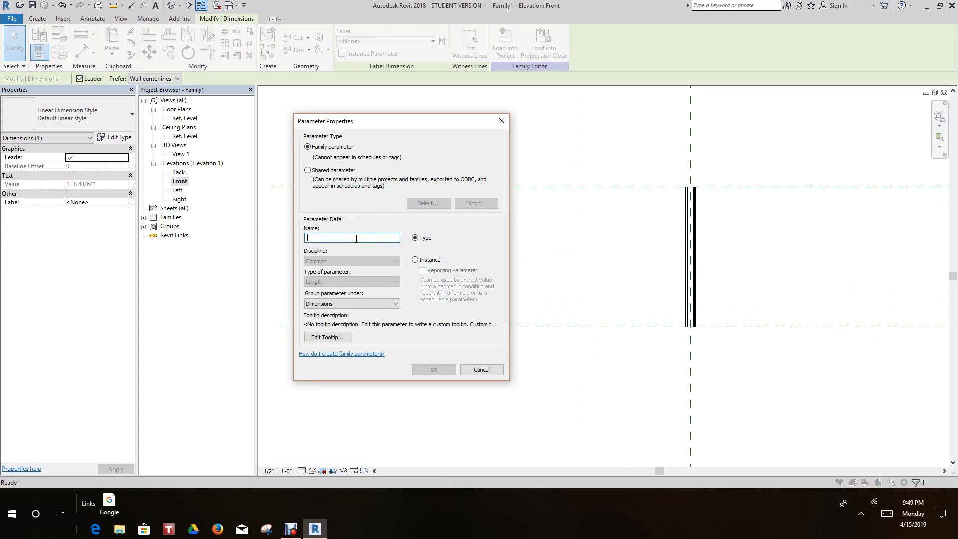
pyautogui.write('Height')
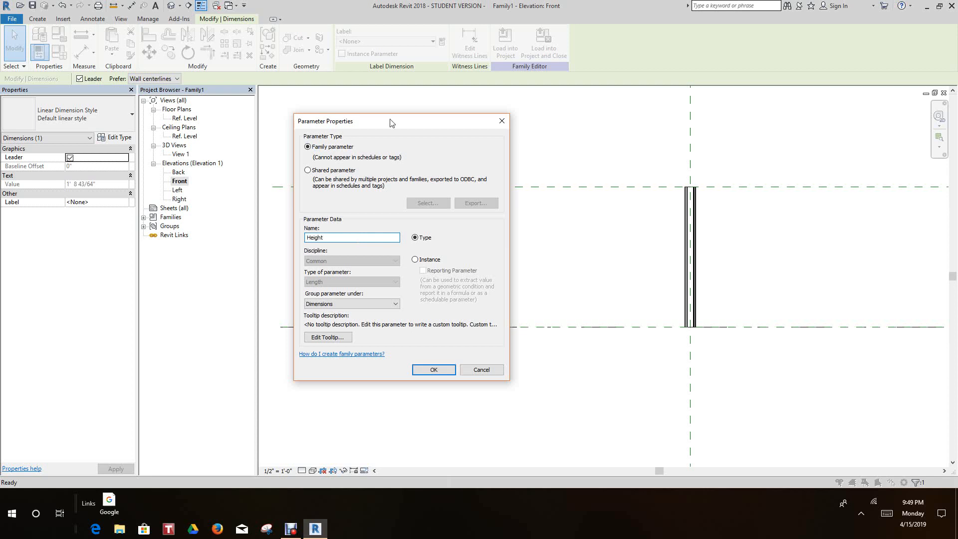
pyautogui.click(441, 373)
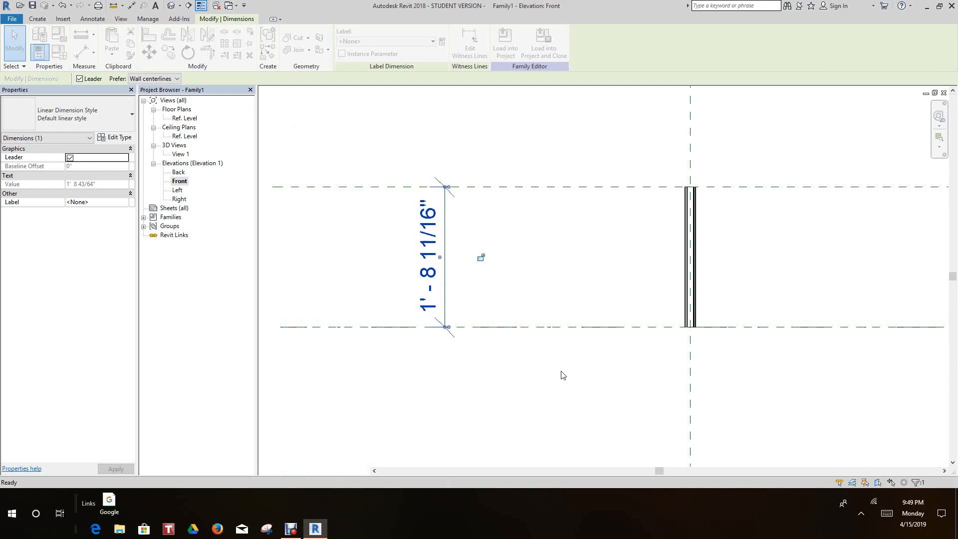
pyautogui.click(536, 357)
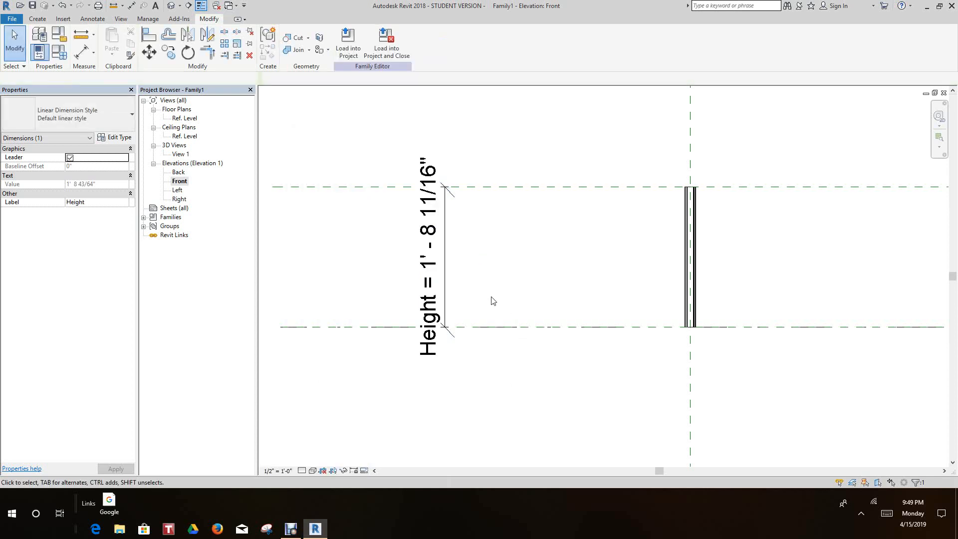
pyautogui.scroll(-2, 500, 304)
pyautogui.press('Escape')
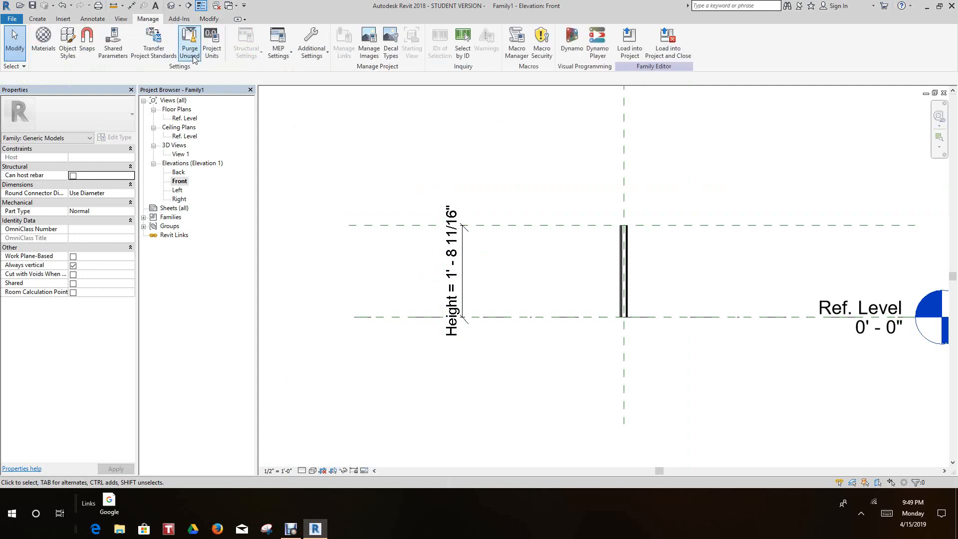
# Set the family's length units to fractional inches, rounded to the nearest 1/8".
pyautogui.click(212, 48)
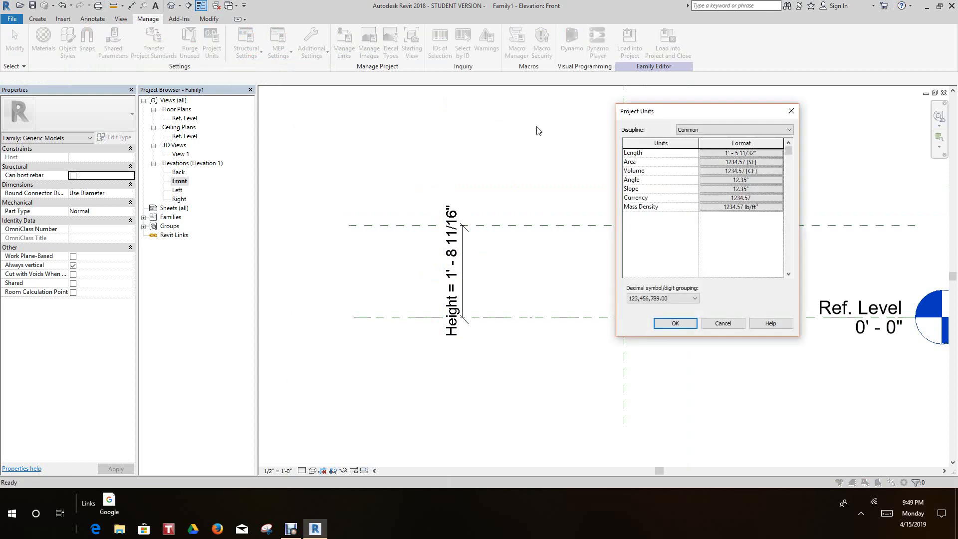
pyautogui.click(746, 153)
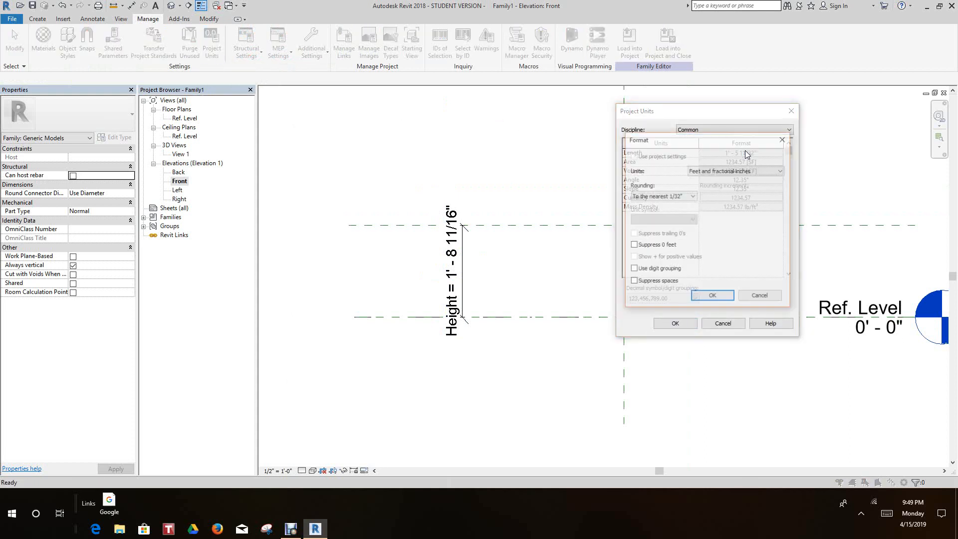
pyautogui.click(693, 197)
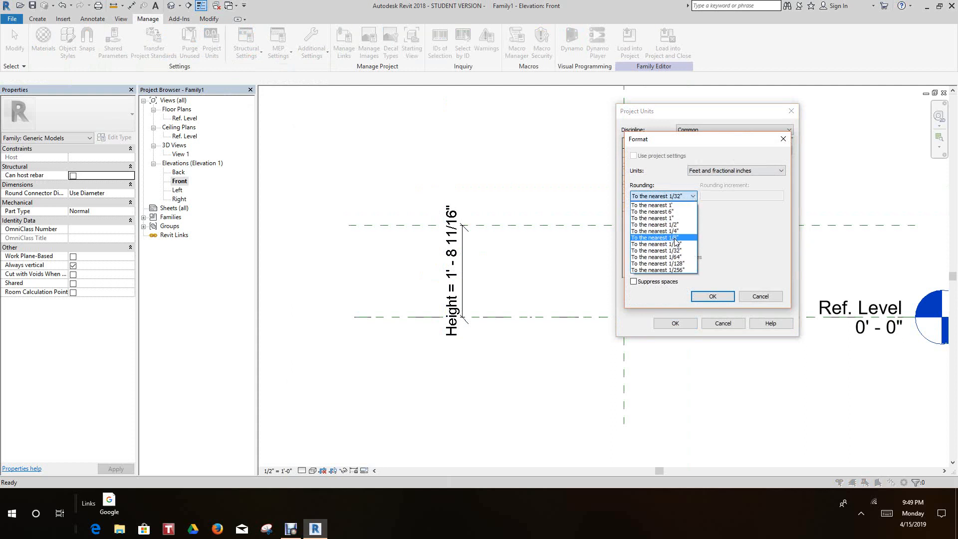
pyautogui.click(675, 238)
pyautogui.click(779, 173)
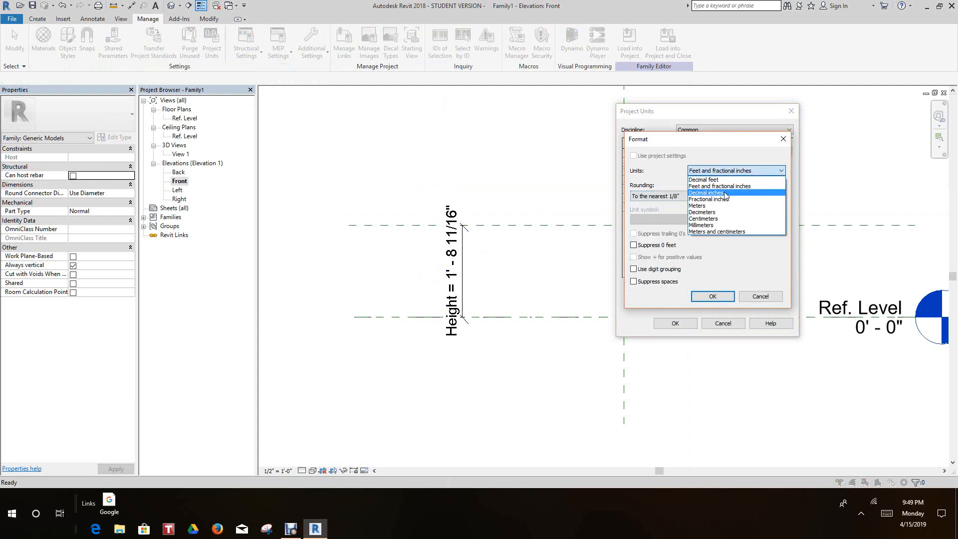
pyautogui.click(713, 208)
pyautogui.click(713, 297)
pyautogui.click(675, 323)
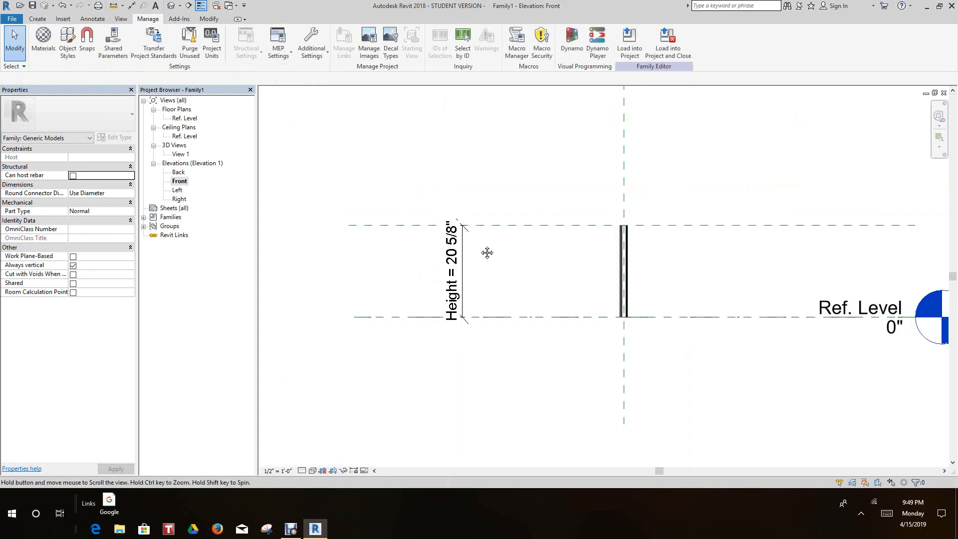
# Set the Height parameter to 24" in the family types and apply it to the channel.
pyautogui.scroll(3, 474, 250)
pyautogui.scroll(-1, 471, 253)
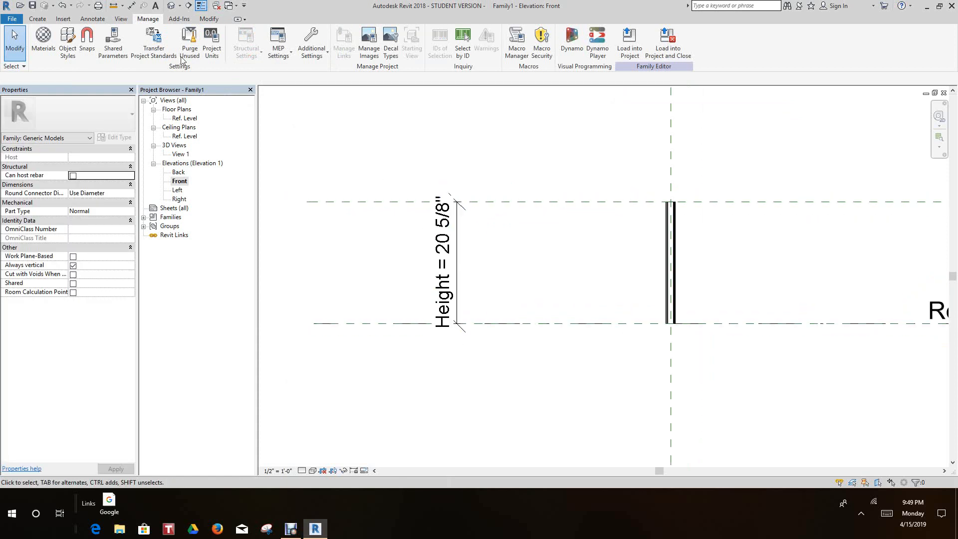
pyautogui.click(43, 19)
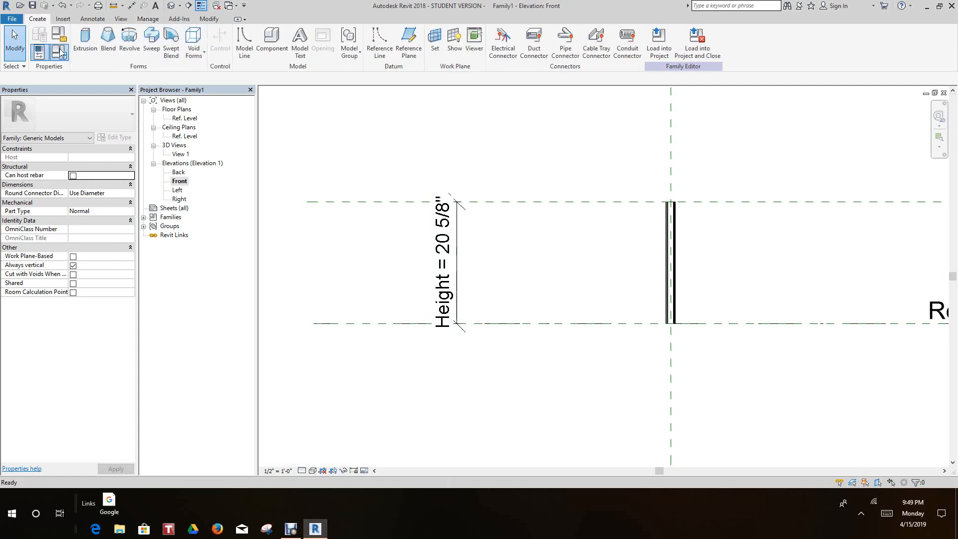
pyautogui.click(59, 52)
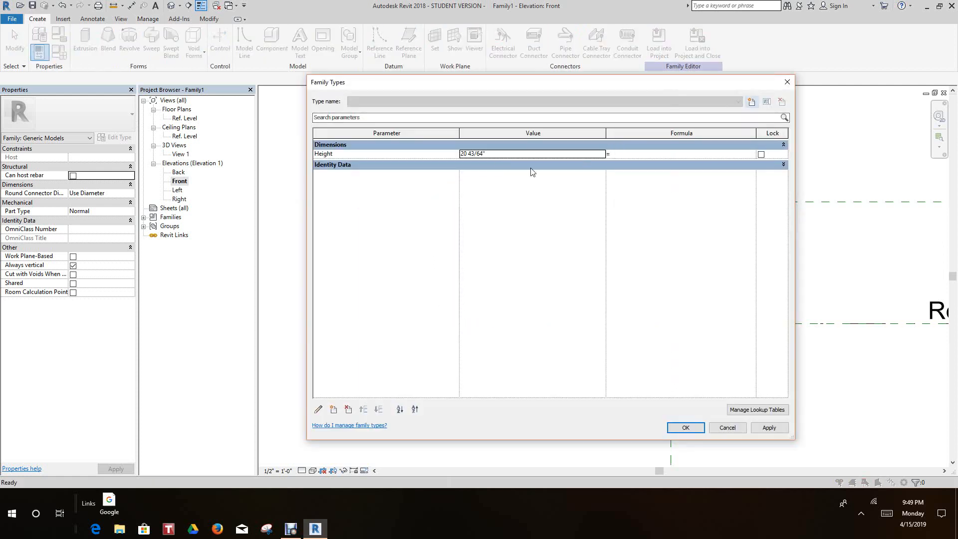
pyautogui.moveTo(490, 155); pyautogui.dragTo(469, 154)
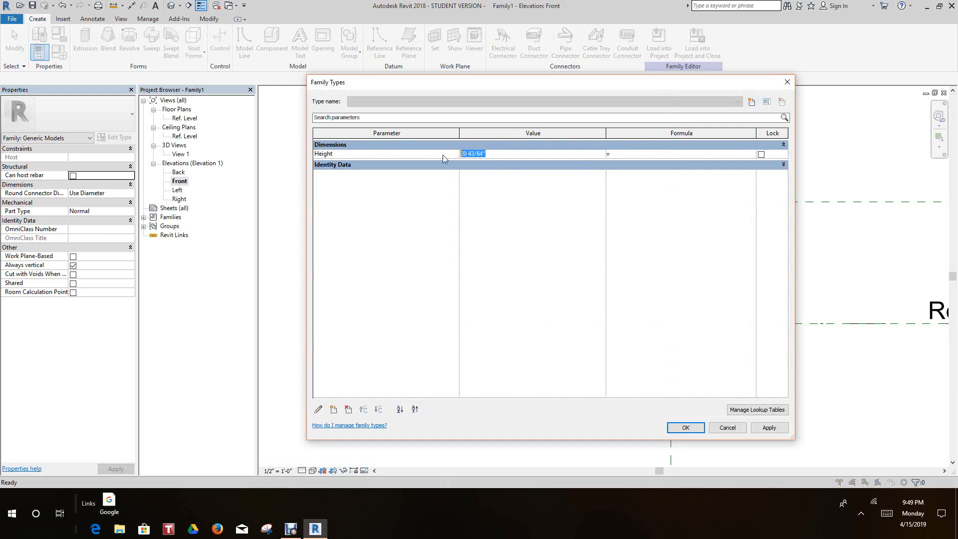
pyautogui.write('24')
pyautogui.click(782, 430)
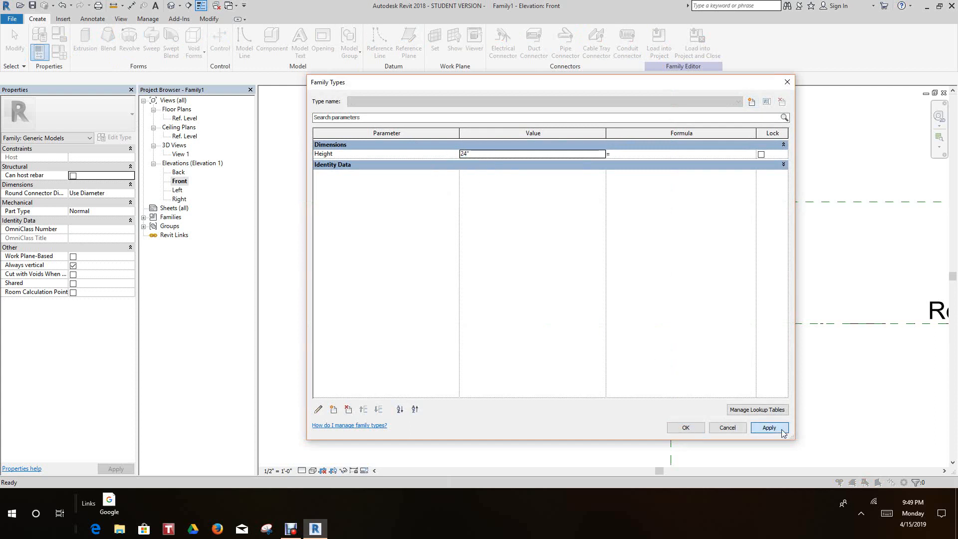
pyautogui.click(685, 428)
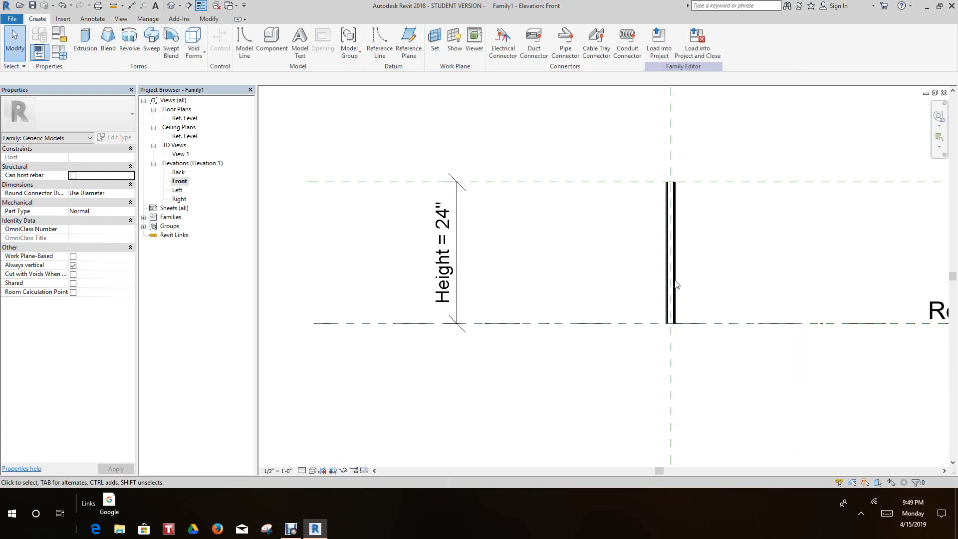
pyautogui.moveTo(688, 238); pyautogui.dragTo(522, 282, button='middle')
pyautogui.scroll(-3, 555, 261)
pyautogui.scroll(2, 584, 264)
pyautogui.scroll(1, 561, 276)
pyautogui.scroll(-2, 559, 279)
pyautogui.scroll(-1, 552, 281)
pyautogui.scroll(2, 522, 273)
pyautogui.scroll(-2, 521, 273)
pyautogui.scroll(-1, 513, 274)
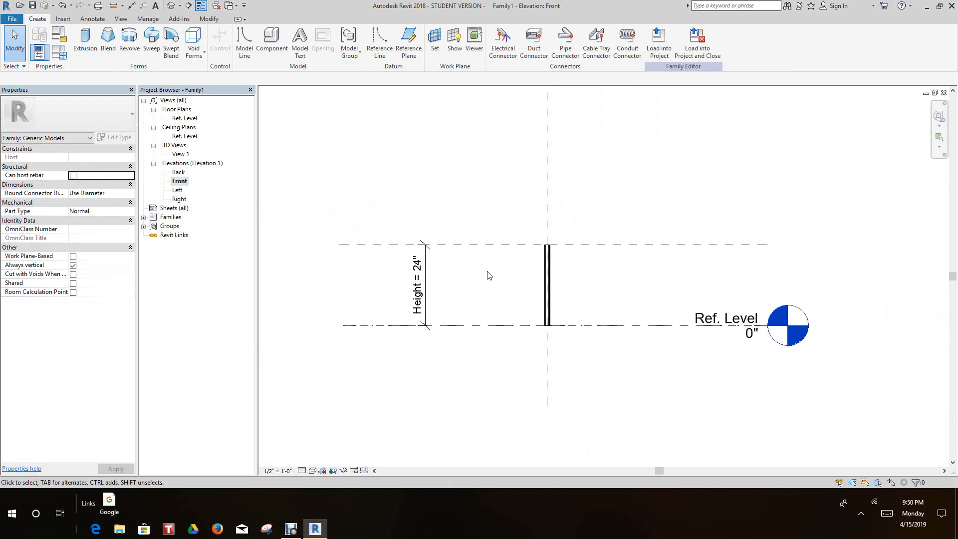
pyautogui.scroll(-1, 469, 274)
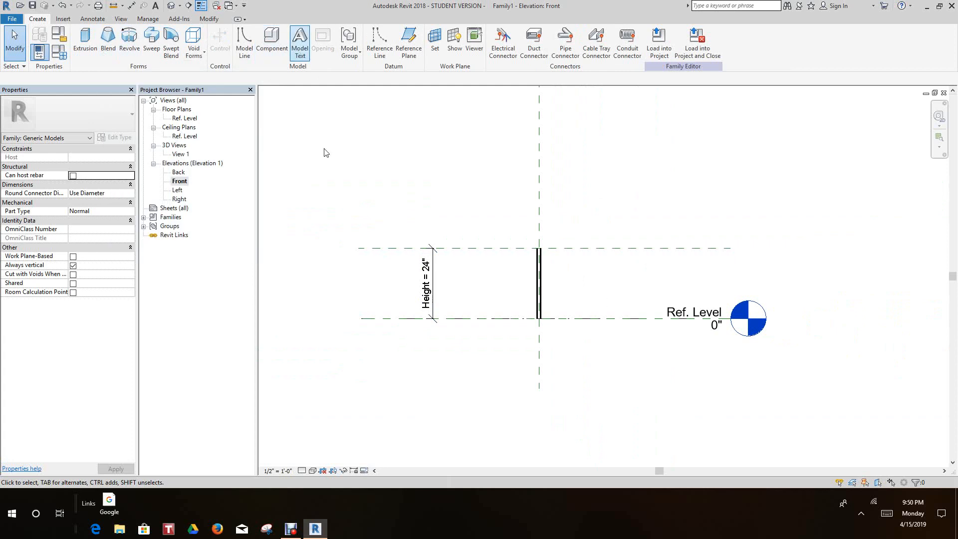
pyautogui.scroll(-2, 404, 169)
pyautogui.scroll(5, 442, 180)
pyautogui.moveTo(459, 183); pyautogui.dragTo(438, 187, button='middle')
pyautogui.scroll(-1, 428, 182)
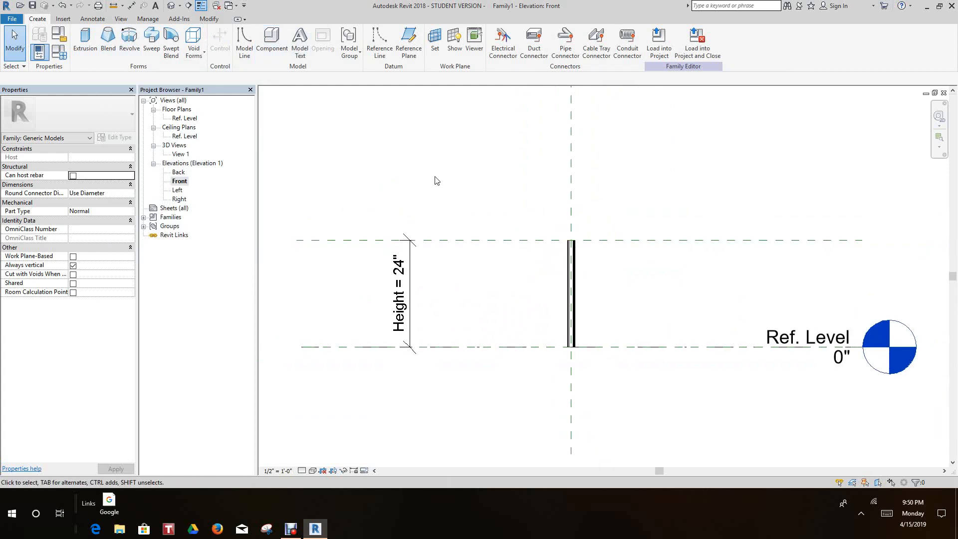
pyautogui.scroll(-2, 438, 179)
pyautogui.scroll(1, 437, 178)
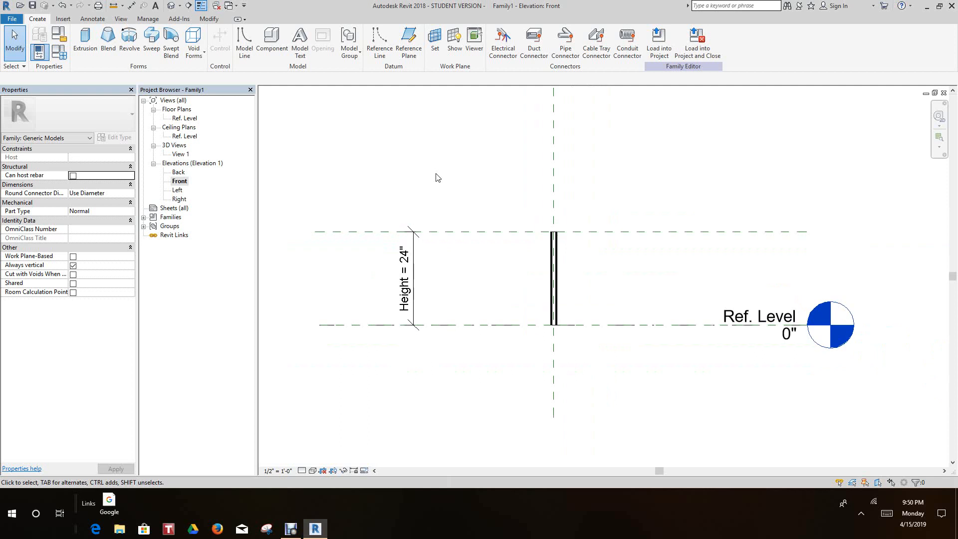
# Create a new project from the Architectural Template.
pyautogui.click(12, 19)
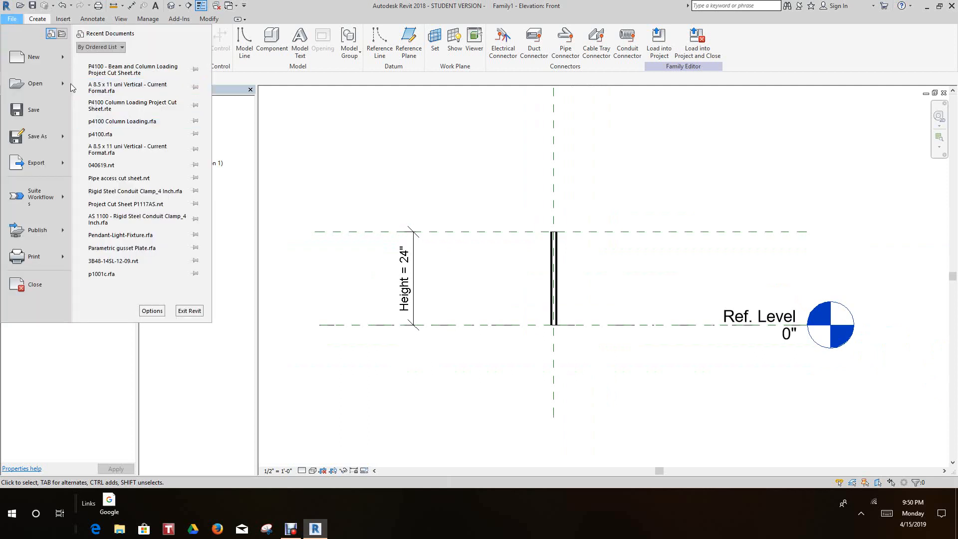
pyautogui.moveTo(48, 65)
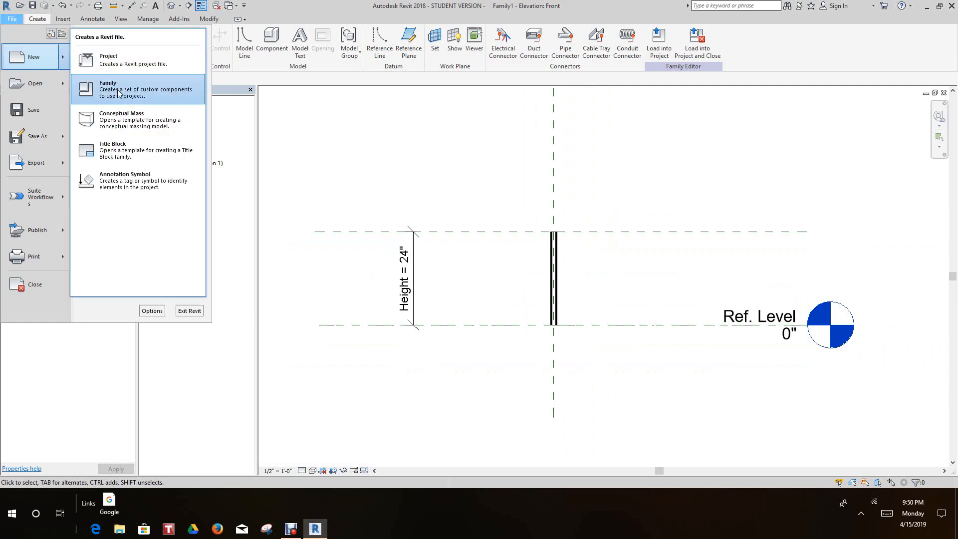
pyautogui.click(123, 68)
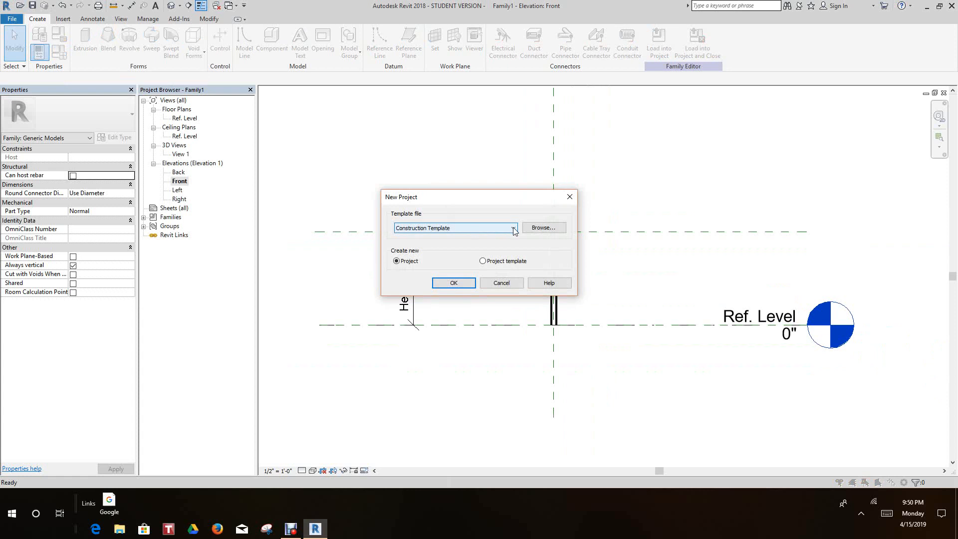
pyautogui.click(513, 228)
pyautogui.click(439, 250)
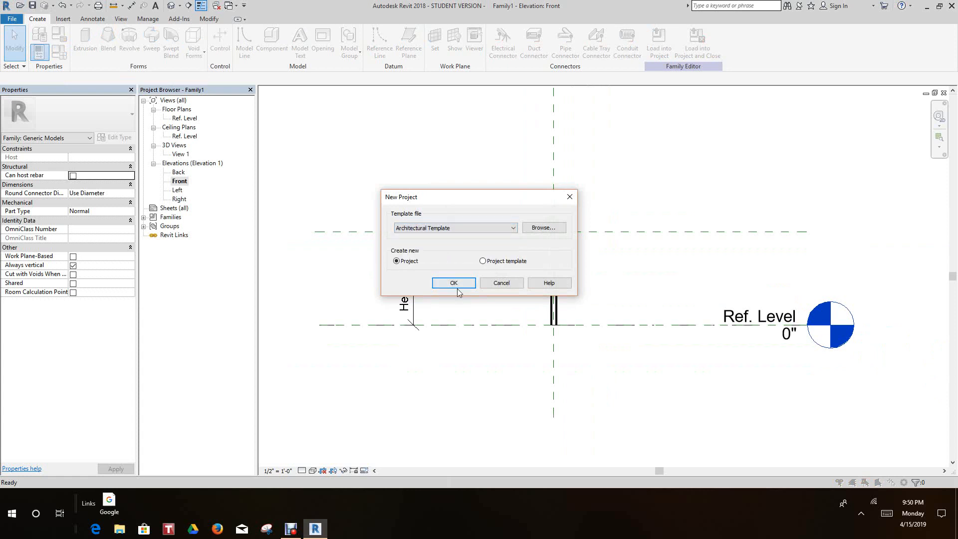
pyautogui.click(457, 285)
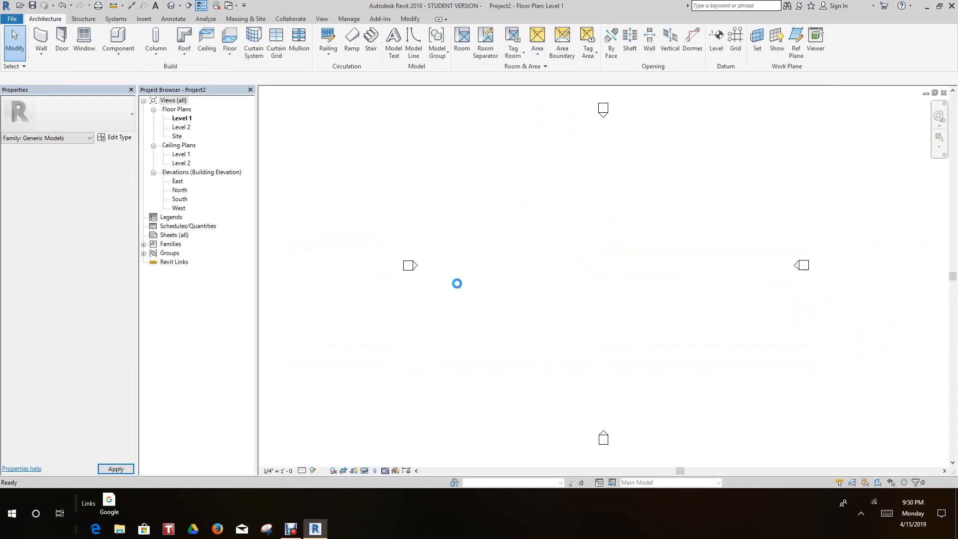
# Tile all open view windows so the new project's Level 1 plan and the family views sit side by side.
pyautogui.scroll(-1, 464, 285)
pyautogui.moveTo(460, 286); pyautogui.dragTo(426, 277, button='middle')
pyautogui.press('w')
pyautogui.press('t')
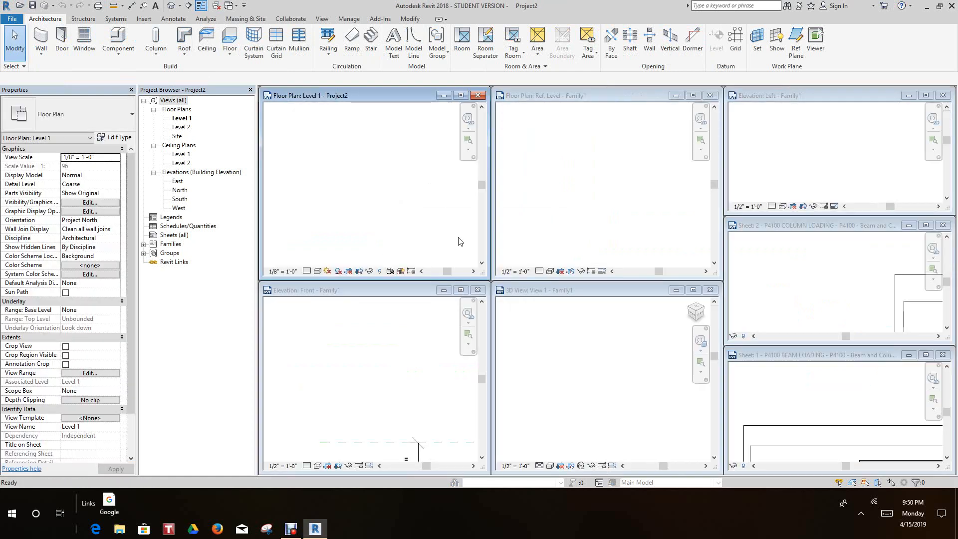
# Load the channel family from its front elevation into Project2 only.
pyautogui.press('z')
pyautogui.press('a')
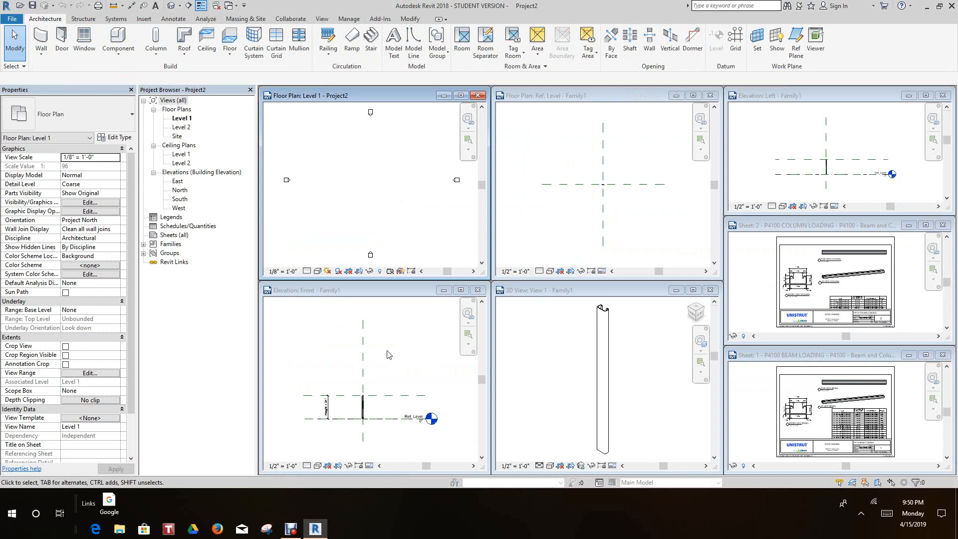
pyautogui.click(380, 370)
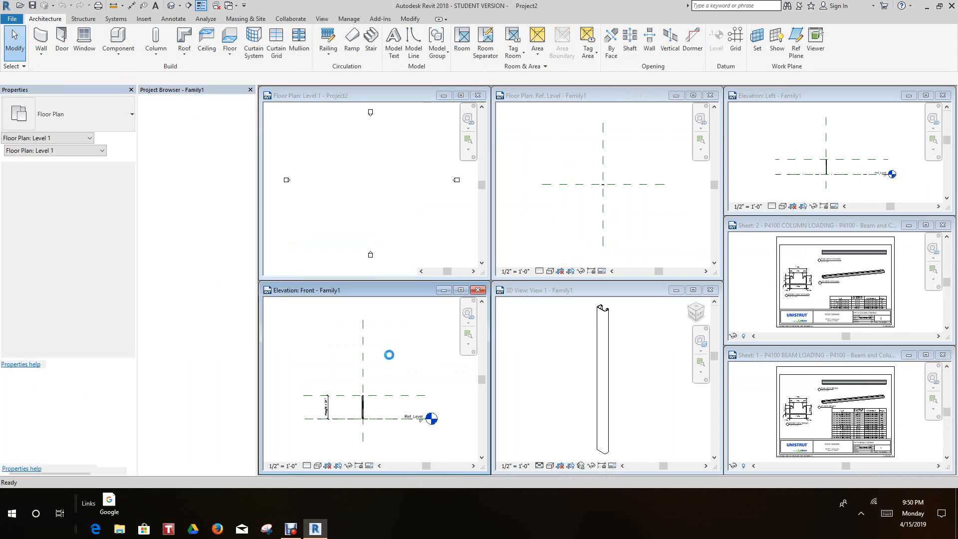
pyautogui.scroll(-1, 393, 359)
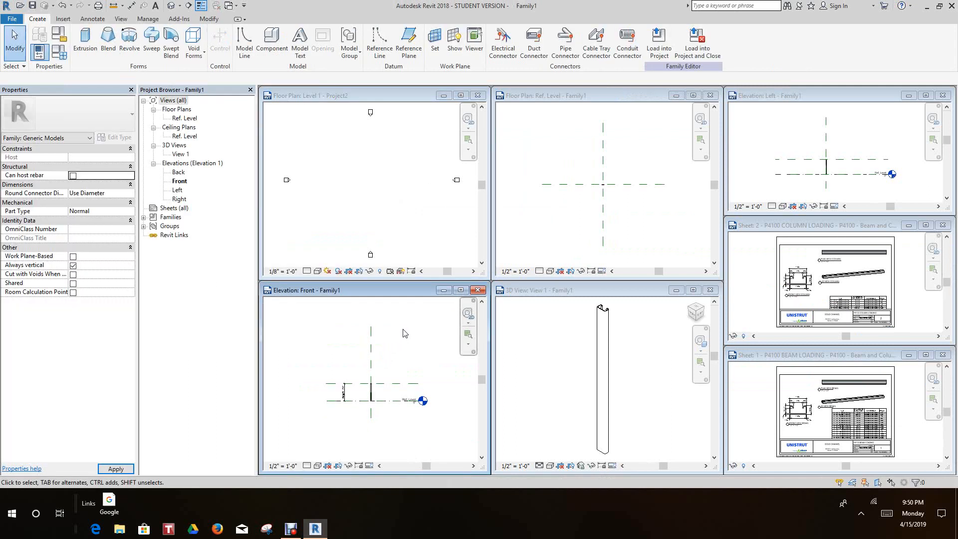
pyautogui.scroll(3, 393, 358)
pyautogui.moveTo(387, 331); pyautogui.dragTo(393, 326, button='middle')
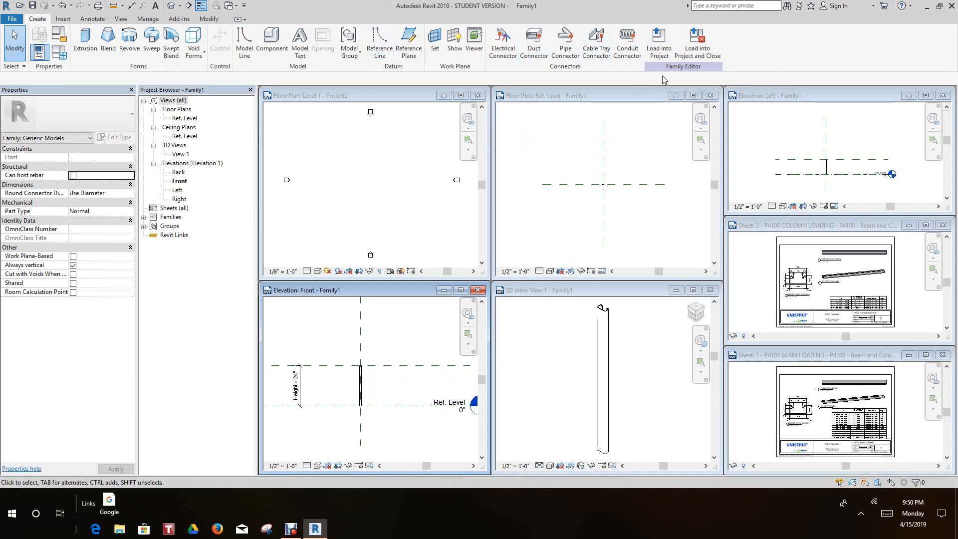
pyautogui.click(663, 52)
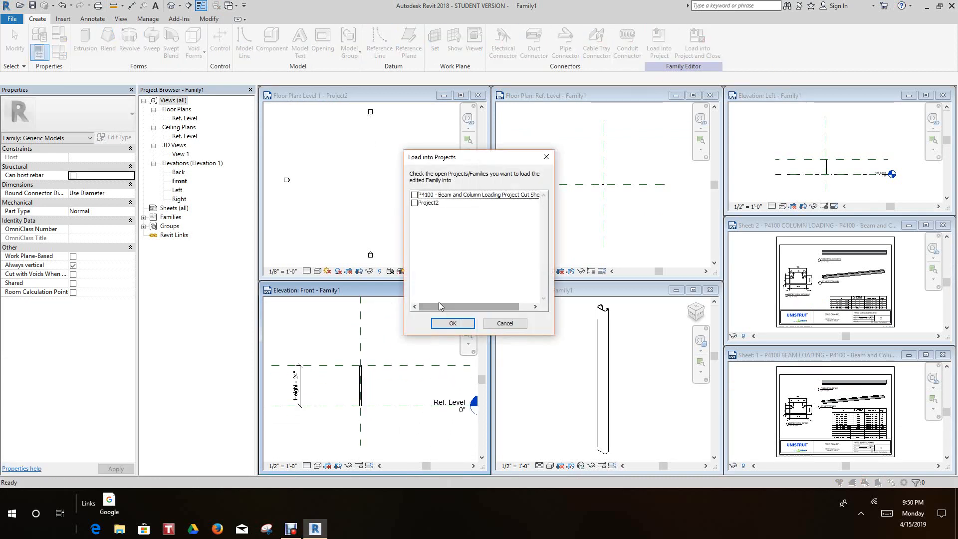
pyautogui.click(415, 203)
pyautogui.click(452, 323)
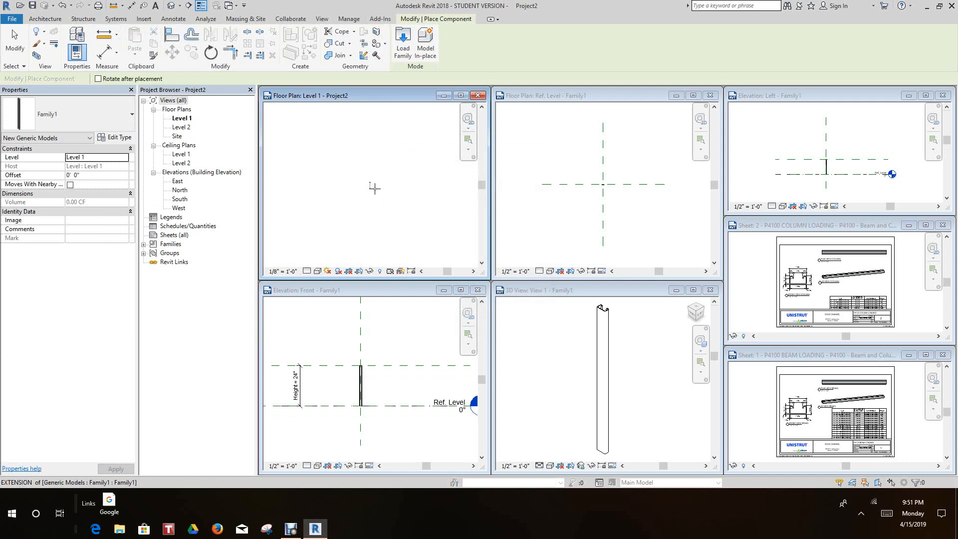
# Place one instance of the channel family near the middle of the Level 1 plan and end placement.
pyautogui.click(344, 170)
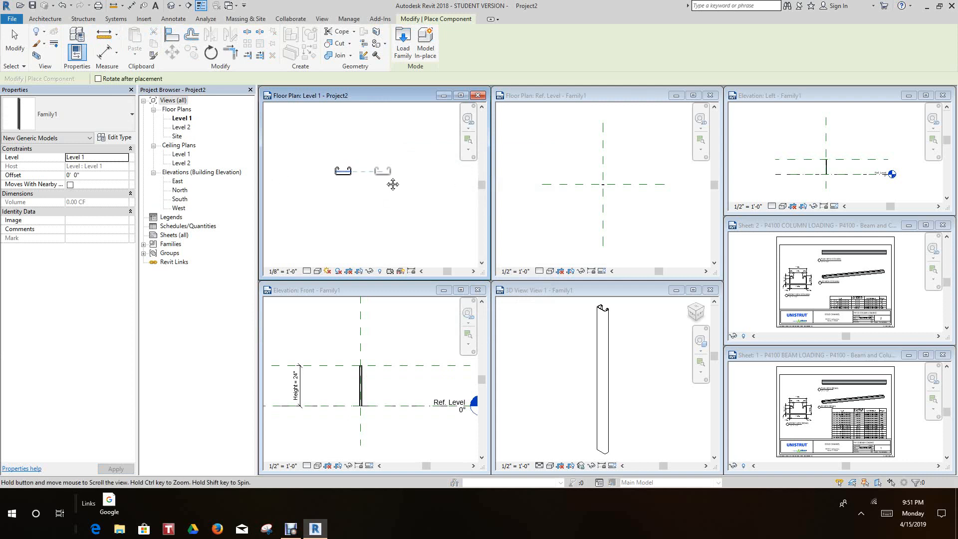
pyautogui.rightClick(388, 176)
pyautogui.click(404, 187)
pyautogui.scroll(3, 362, 177)
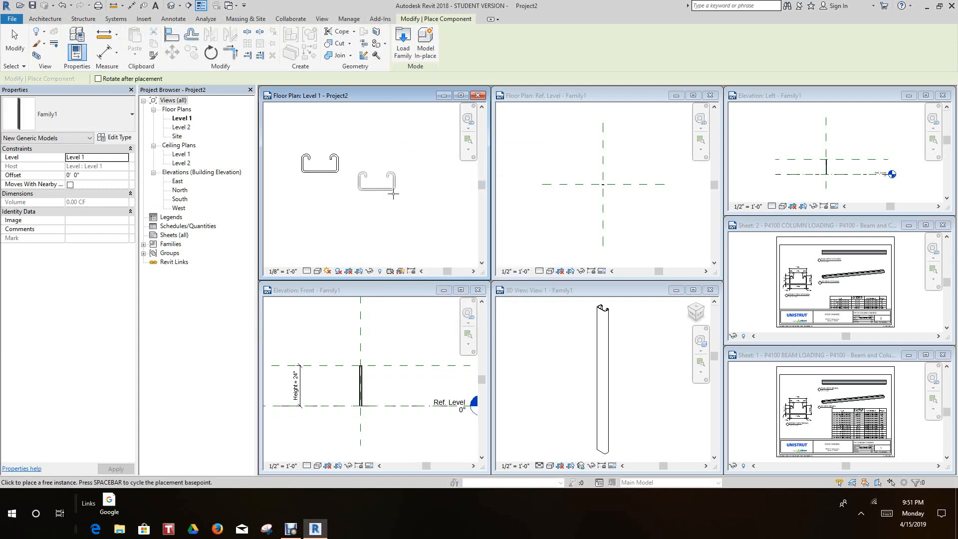
pyautogui.rightClick(397, 196)
pyautogui.click(422, 202)
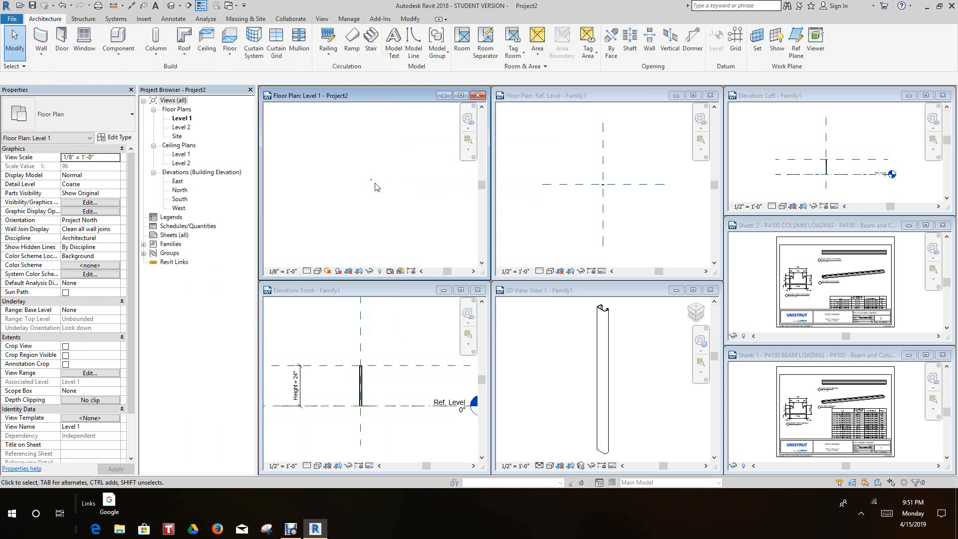
# Set the Level 1 plan's view scale to 3" = 1'-0" and maximize the plan view.
pyautogui.moveTo(373, 184); pyautogui.dragTo(380, 180, button='middle')
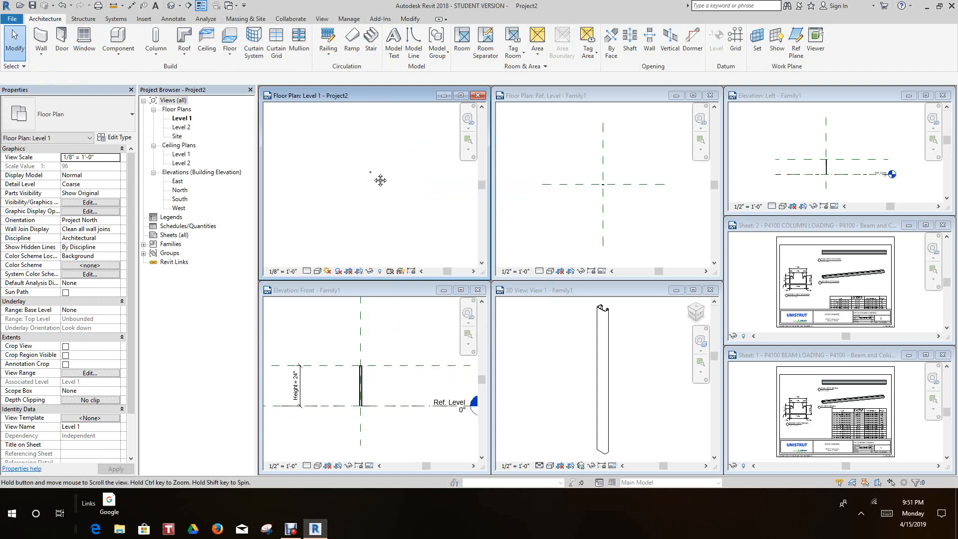
pyautogui.click(278, 271)
pyautogui.click(297, 39)
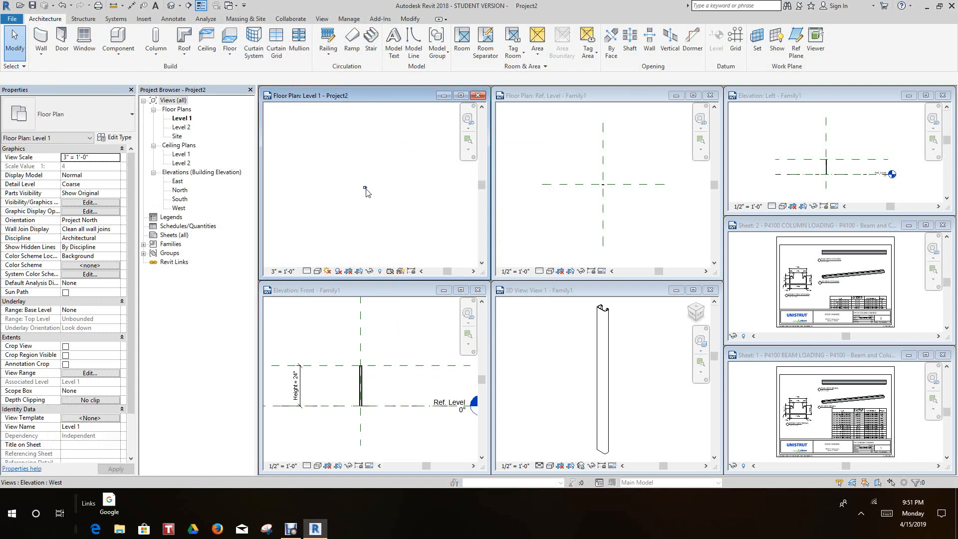
pyautogui.scroll(2, 367, 190)
pyautogui.scroll(-4, 379, 196)
pyautogui.moveTo(363, 207); pyautogui.dragTo(340, 190, button='middle')
pyautogui.scroll(-3, 345, 191)
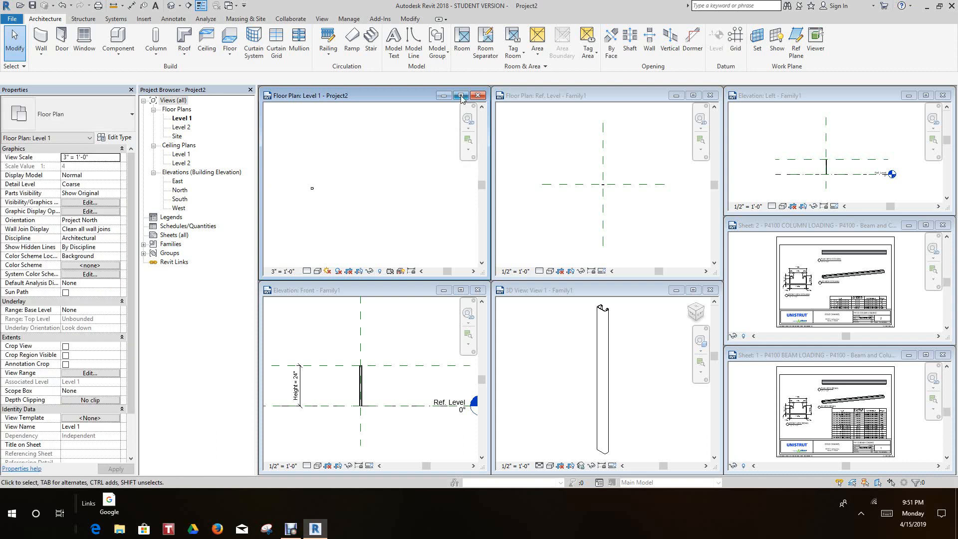
pyautogui.click(461, 95)
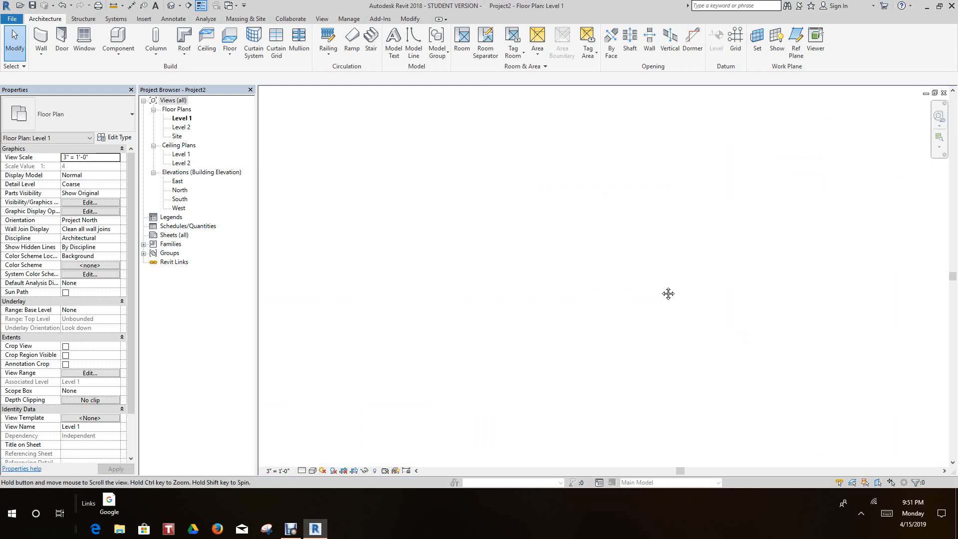
# Open the project's default 3D view and inspect the placed channel column.
pyautogui.click(173, 9)
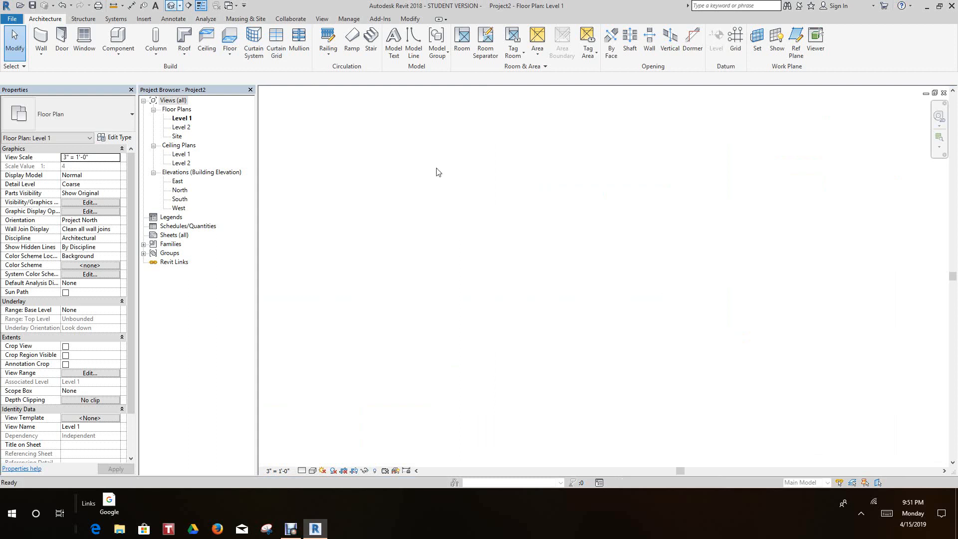
pyautogui.scroll(-1, 577, 212)
pyautogui.moveTo(578, 212); pyautogui.dragTo(537, 209, button='middle')
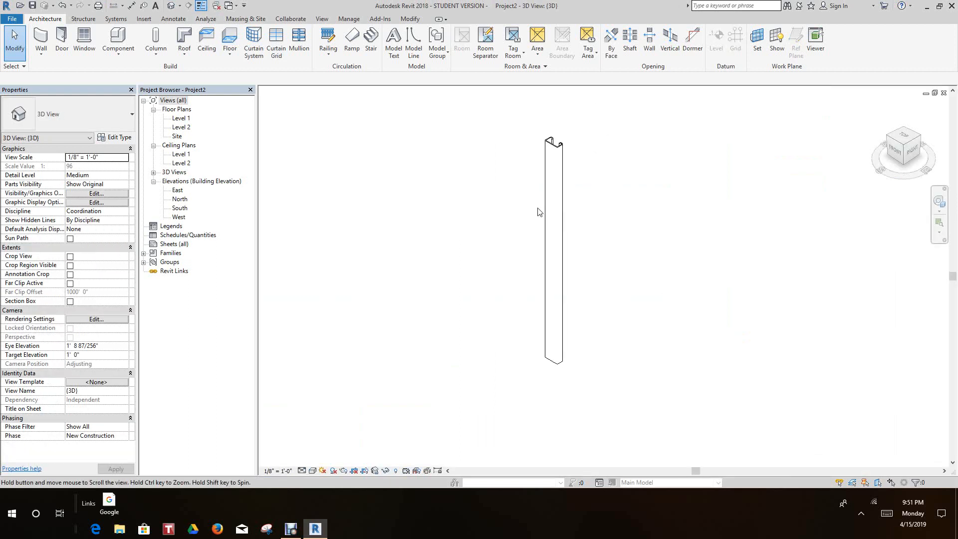
pyautogui.scroll(-1, 539, 208)
pyautogui.click(560, 205)
pyautogui.click(600, 223)
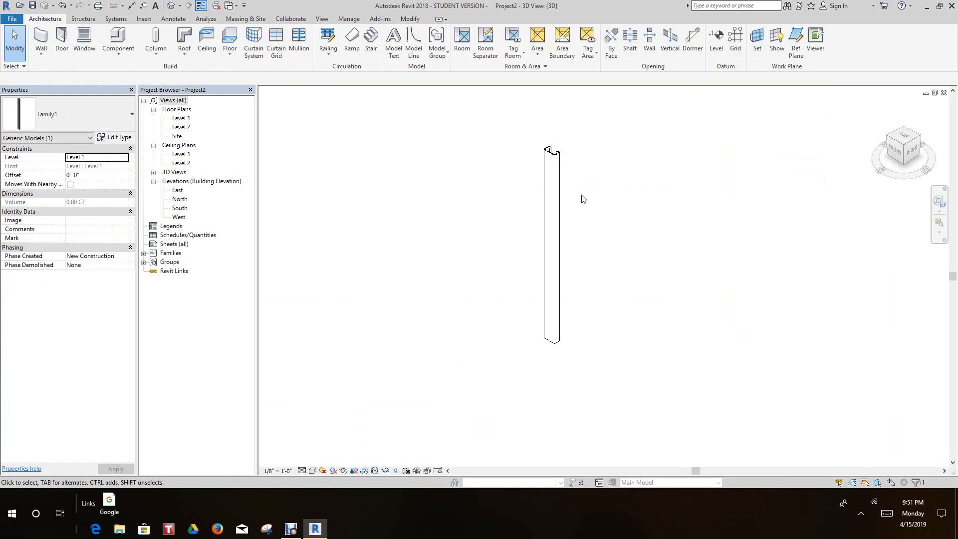
pyautogui.scroll(2, 549, 178)
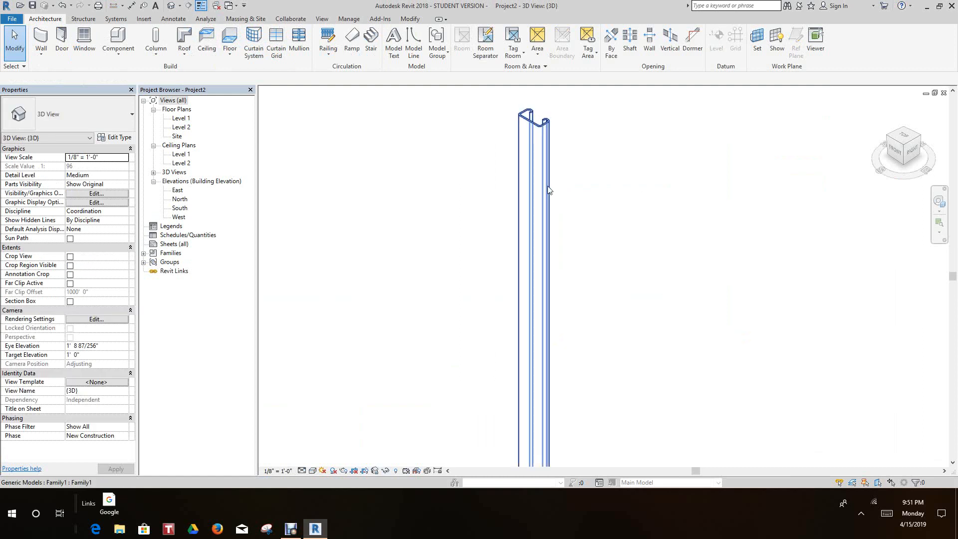
pyautogui.scroll(-1, 547, 188)
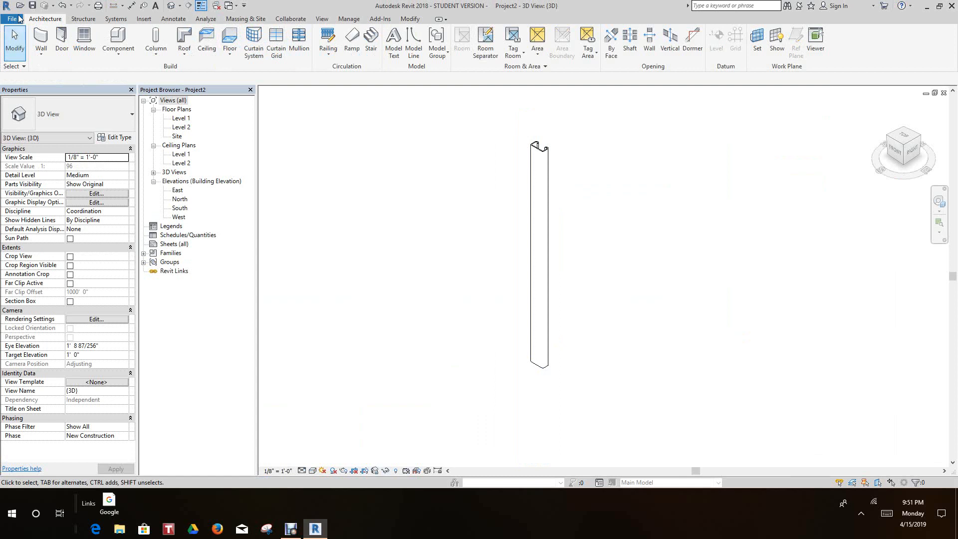
# Create a sheet with the title block "A 8.5 x 11 uni Vertical - Current Format", loaded from within the USB drive's New homework folder.
pyautogui.rightClick(170, 246)
pyautogui.click(196, 249)
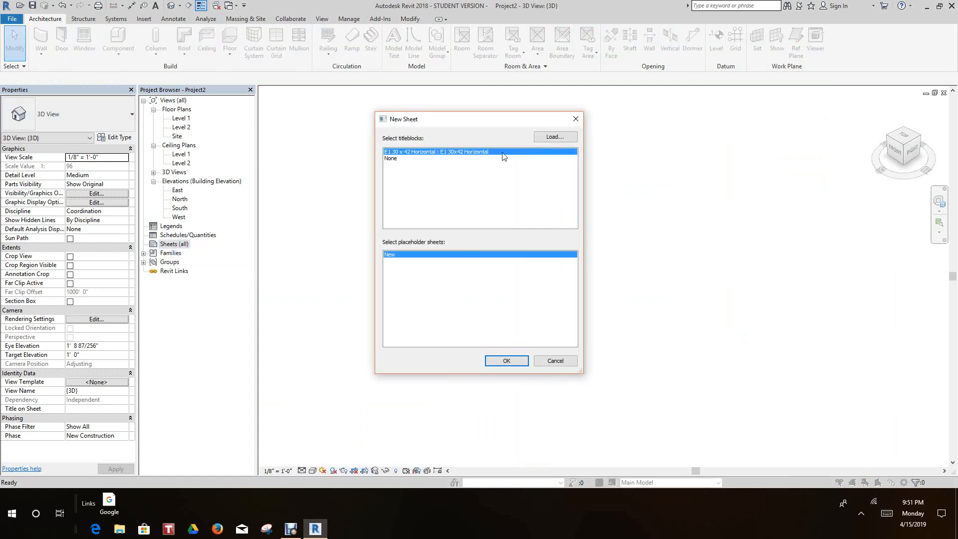
pyautogui.click(548, 139)
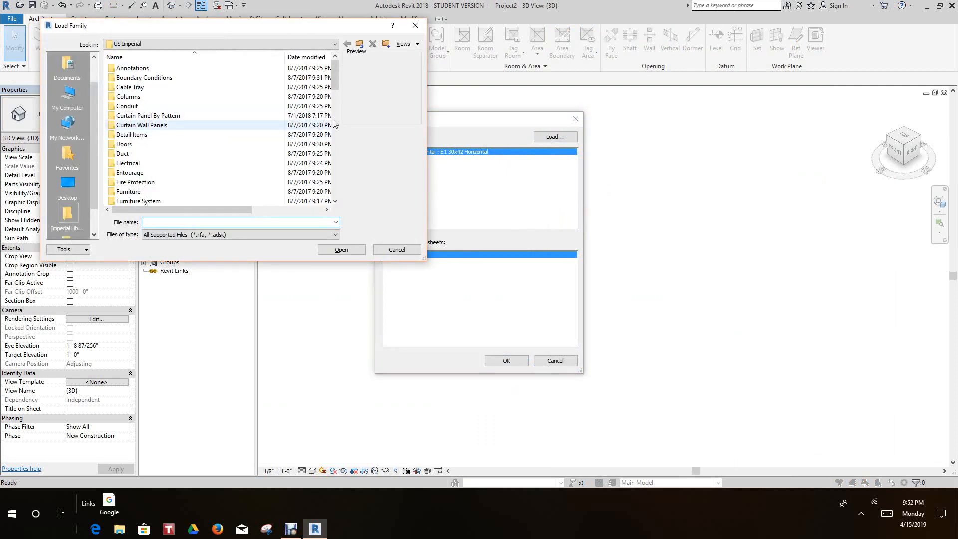
pyautogui.click(334, 44)
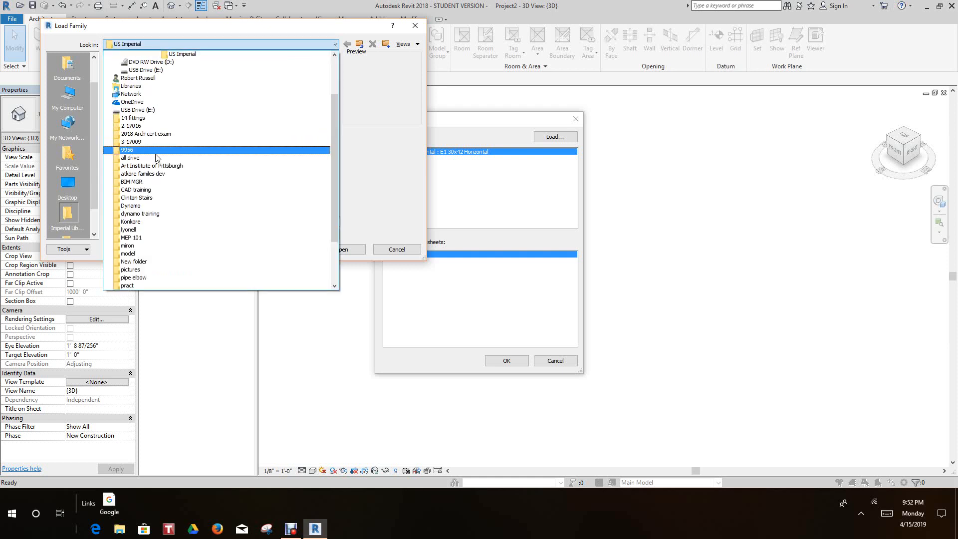
pyautogui.click(139, 112)
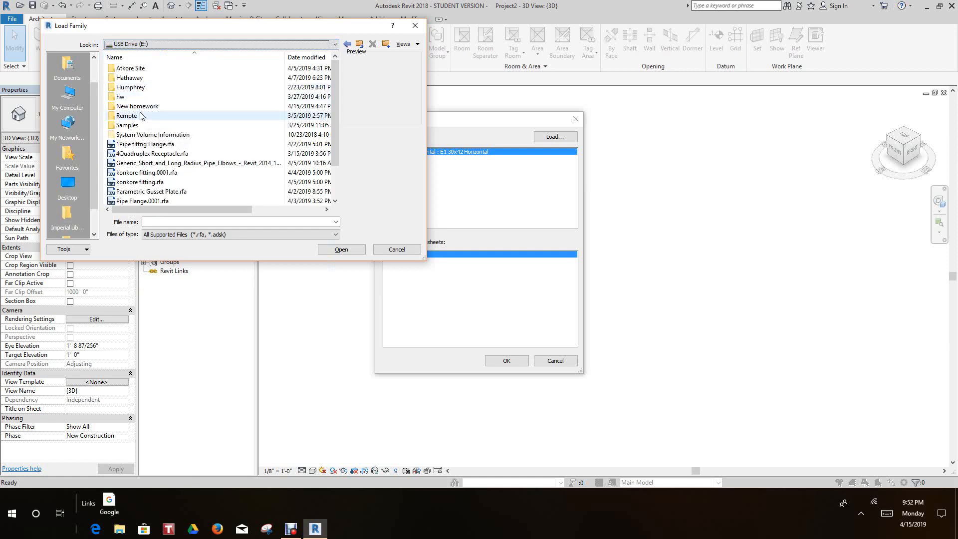
pyautogui.doubleClick(137, 106)
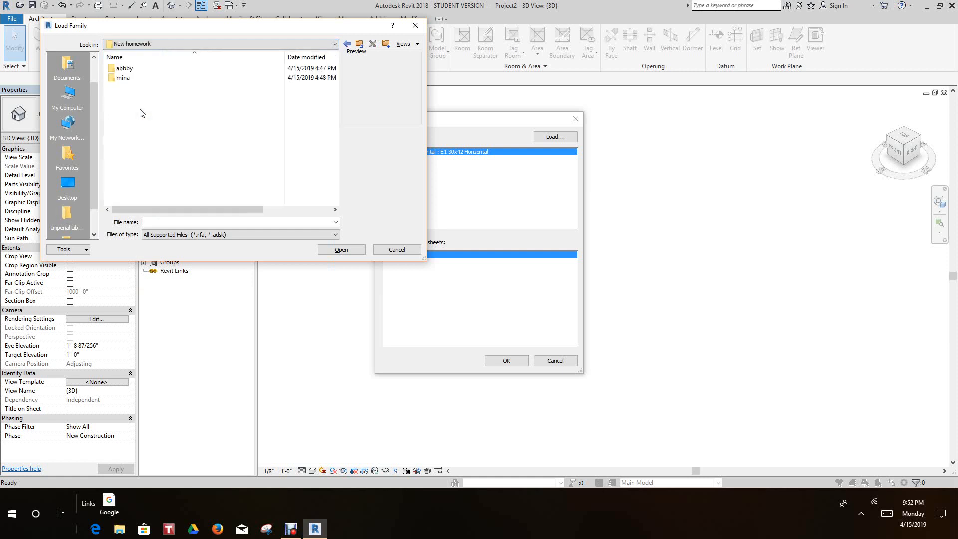
pyautogui.doubleClick(124, 69)
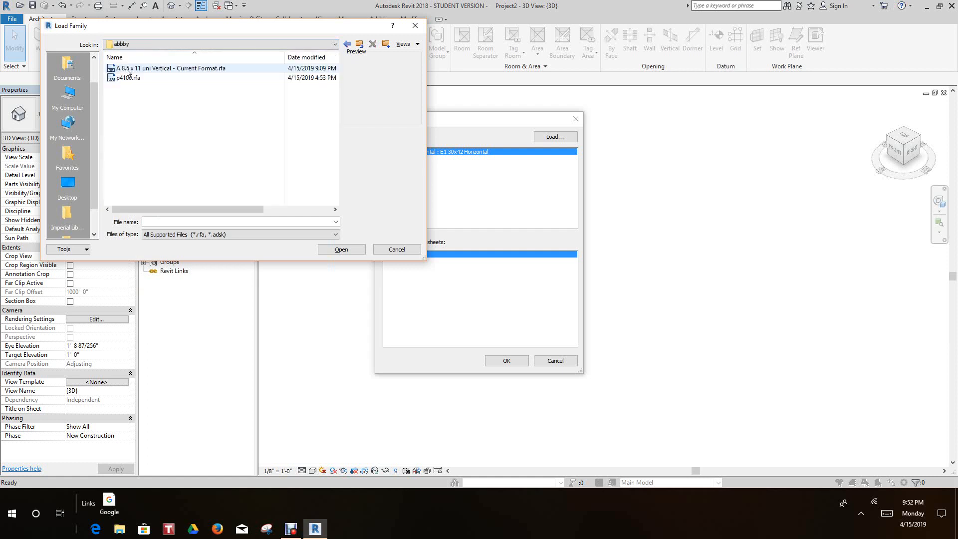
pyautogui.click(157, 71)
pyautogui.click(345, 250)
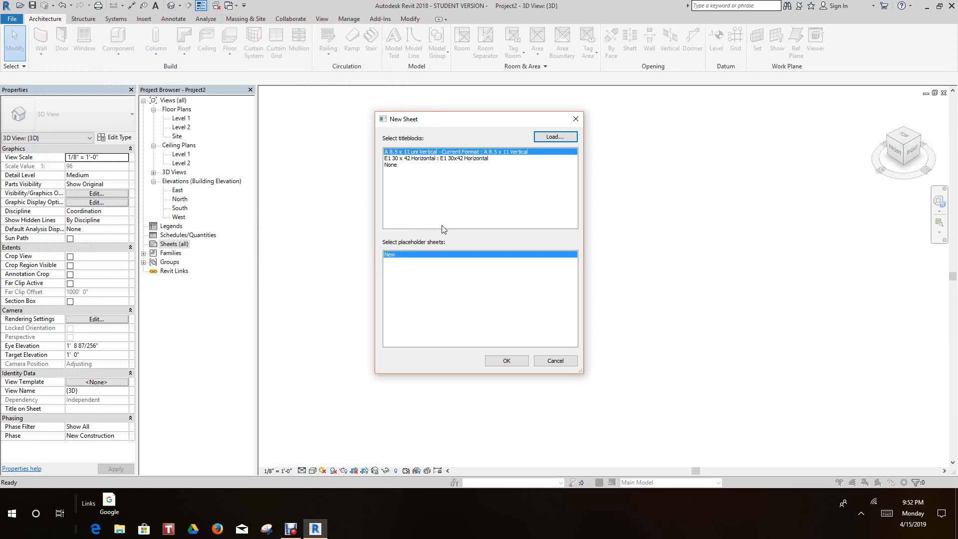
pyautogui.click(506, 361)
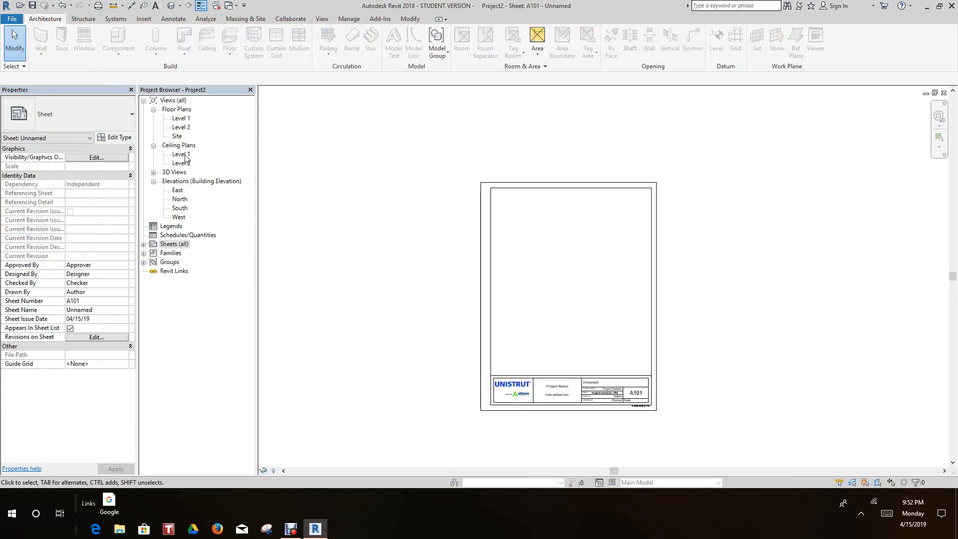
# Open the North elevation and examine the channel column standing on Level 1.
pyautogui.doubleClick(180, 200)
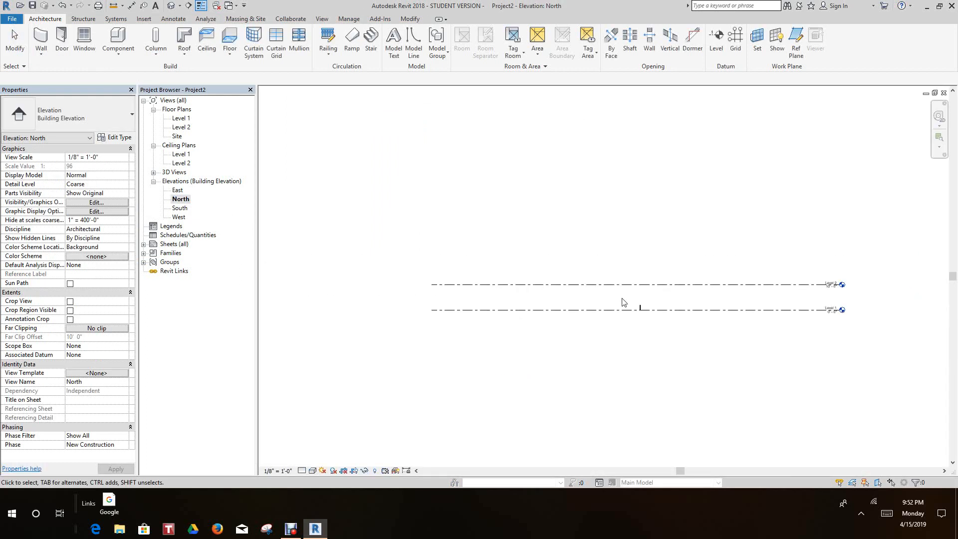
pyautogui.scroll(8, 639, 314)
pyautogui.scroll(3, 657, 308)
pyautogui.moveTo(658, 308); pyautogui.dragTo(544, 281, button='middle')
pyautogui.scroll(3, 563, 280)
pyautogui.scroll(-1, 564, 282)
pyautogui.scroll(-7, 559, 280)
pyautogui.scroll(-5, 503, 241)
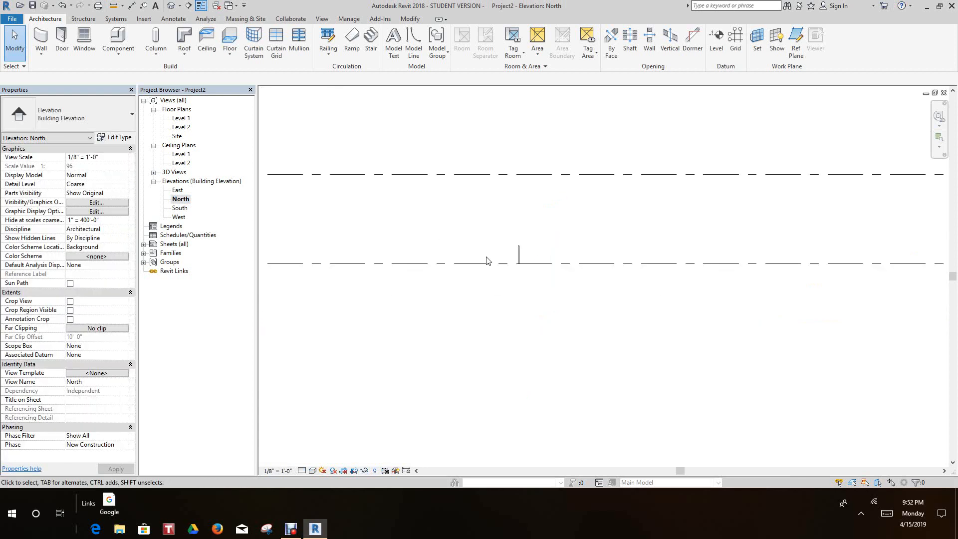
# Open sheet A101 and place the North elevation across the middle of the sheet.
pyautogui.doubleClick(173, 245)
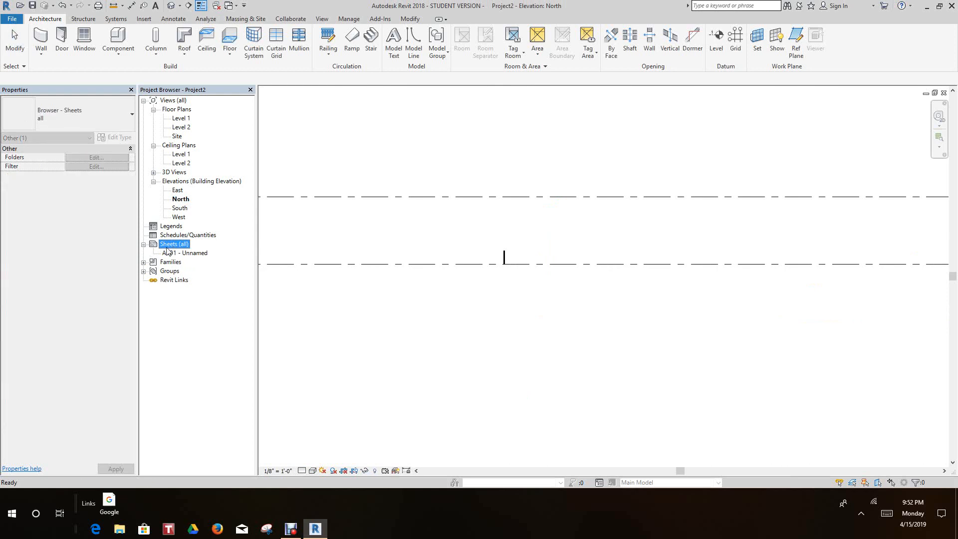
pyautogui.doubleClick(187, 254)
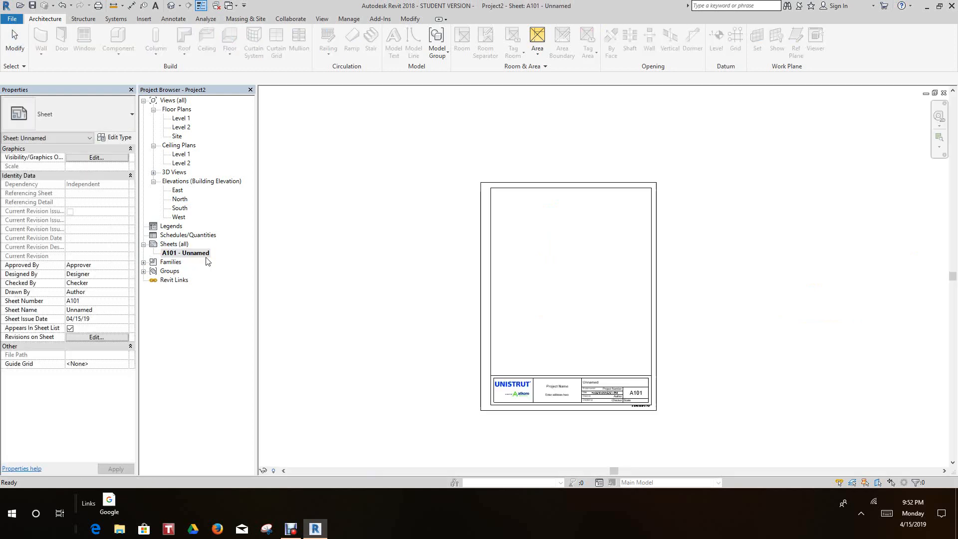
pyautogui.moveTo(185, 202); pyautogui.dragTo(245, 236)
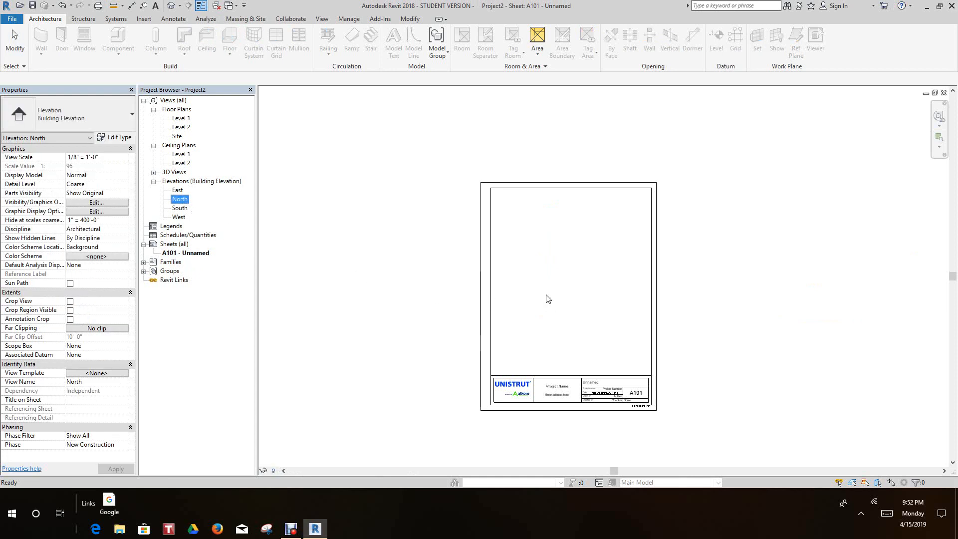
pyautogui.moveTo(547, 299); pyautogui.dragTo(549, 299)
pyautogui.click(559, 302)
# Activate the North elevation viewport on the sheet and set its detail level to Fine.
pyautogui.scroll(3, 569, 313)
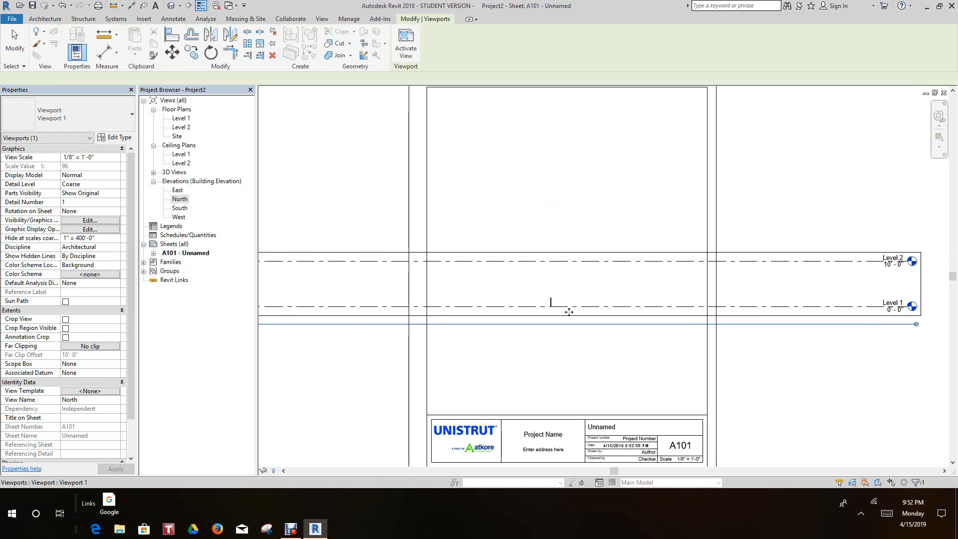
pyautogui.scroll(2, 568, 301)
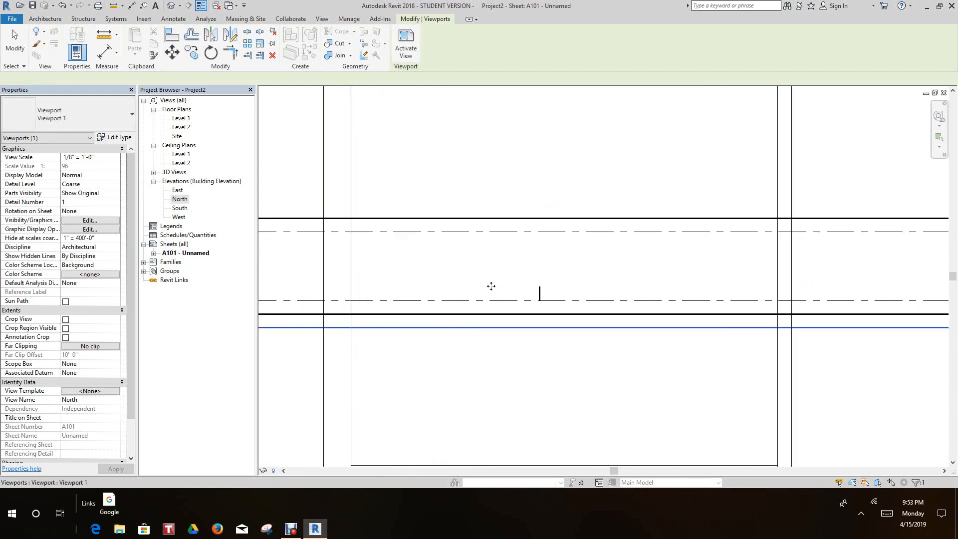
pyautogui.rightClick(511, 291)
pyautogui.click(536, 82)
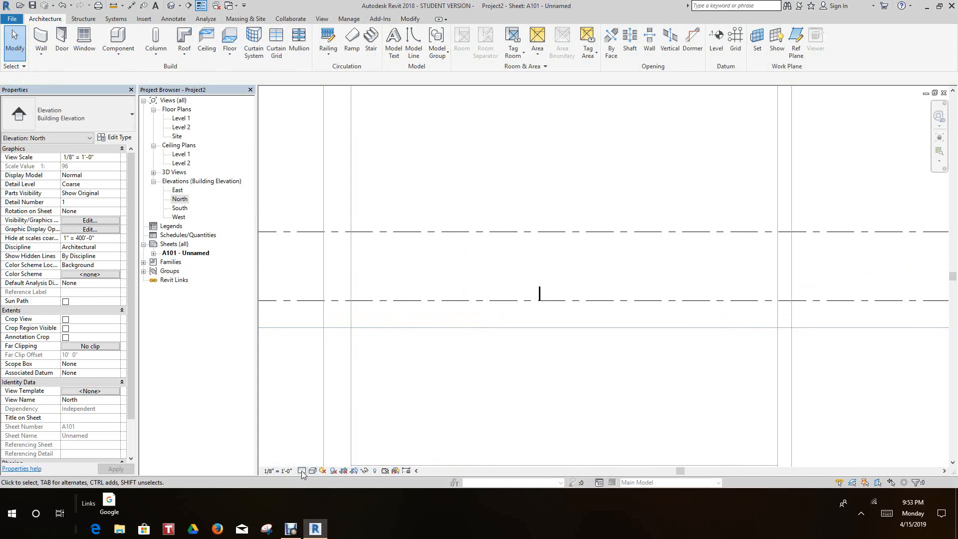
pyautogui.click(301, 471)
pyautogui.click(315, 460)
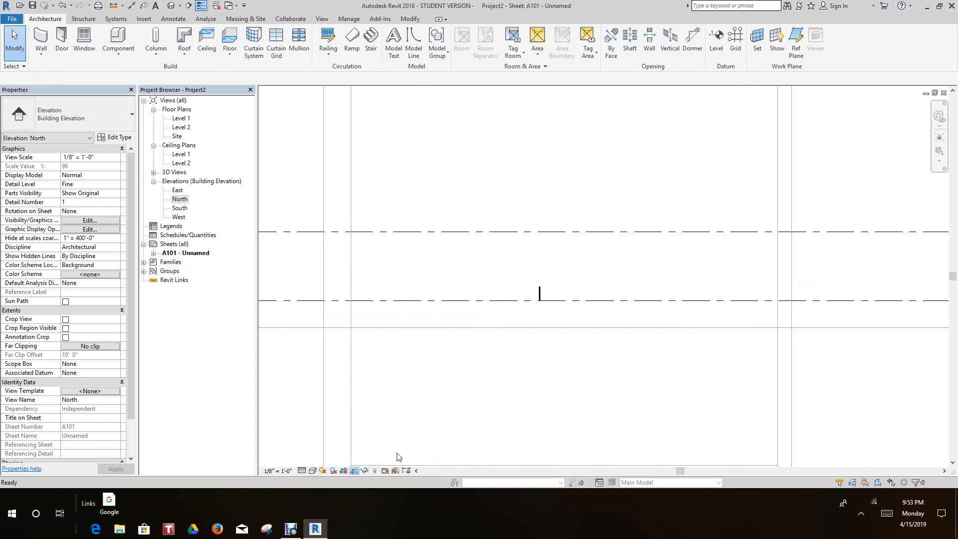
# Pull the left edge of the North elevation's crop region in toward the channel column, inside the sheet border.
pyautogui.scroll(-5, 527, 347)
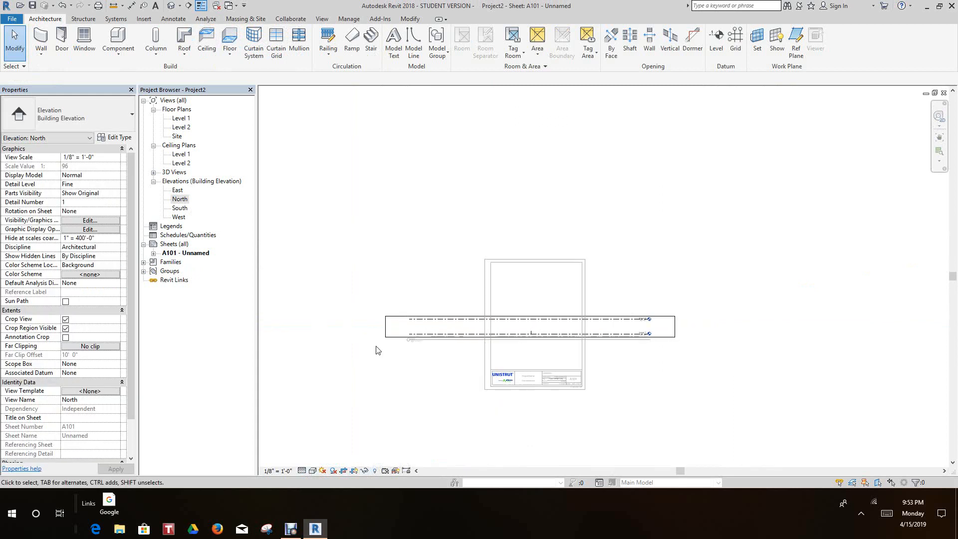
pyautogui.click(389, 334)
pyautogui.click(390, 335)
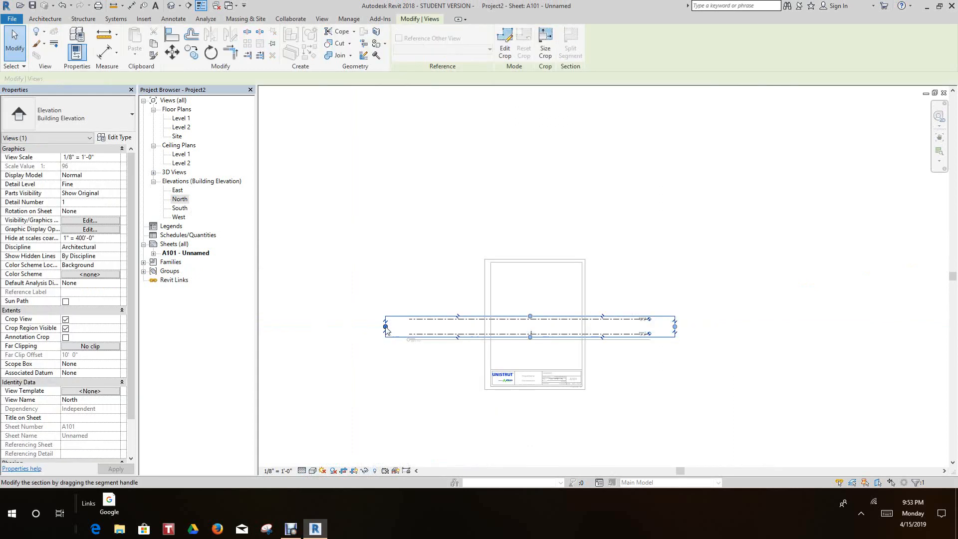
pyautogui.click(437, 333)
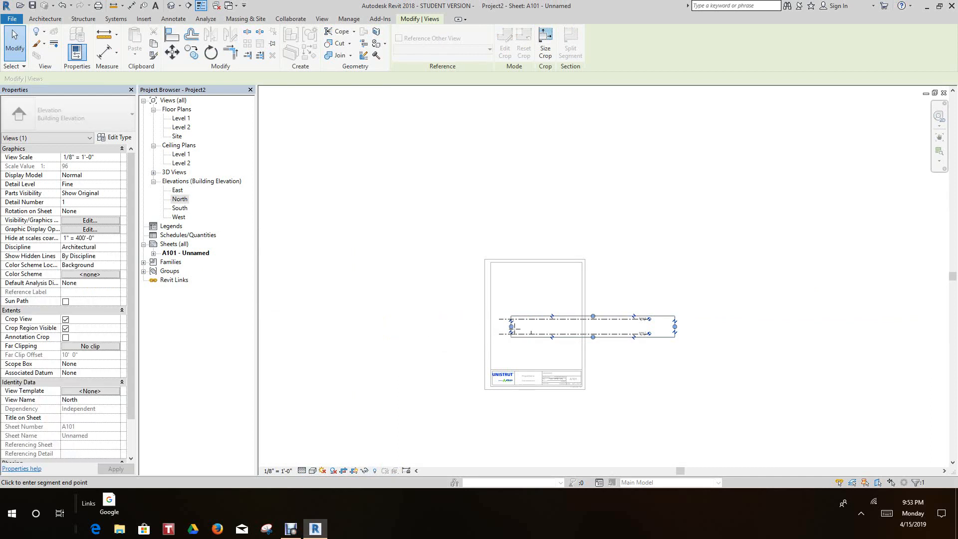
pyautogui.click(514, 329)
pyautogui.scroll(5, 678, 335)
# Pull the right edge of the North elevation's crop region in past the Level 1 and Level 2 heads, toward the column.
pyautogui.click(671, 332)
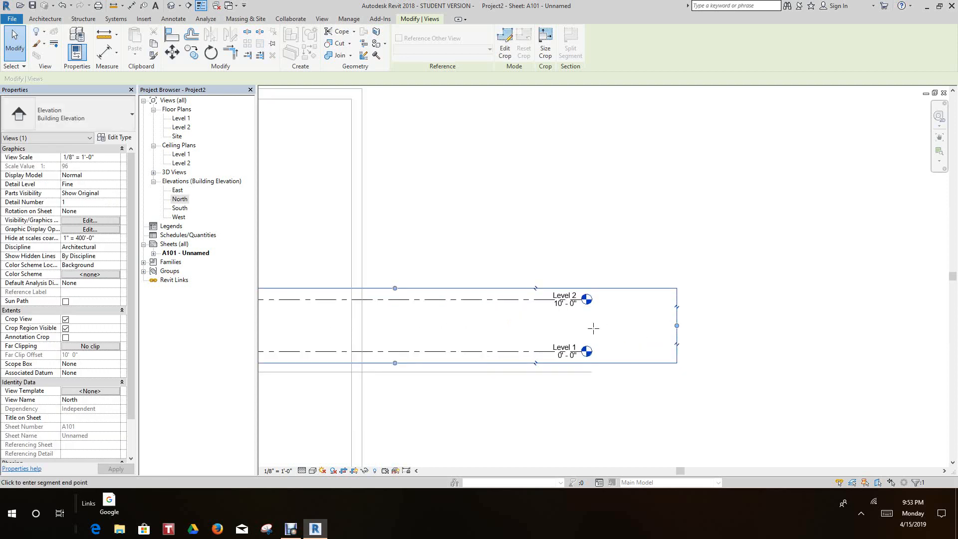
pyautogui.scroll(-1, 515, 333)
pyautogui.moveTo(537, 340); pyautogui.dragTo(678, 336, button='middle')
pyautogui.scroll(-1, 678, 336)
pyautogui.scroll(2, 652, 332)
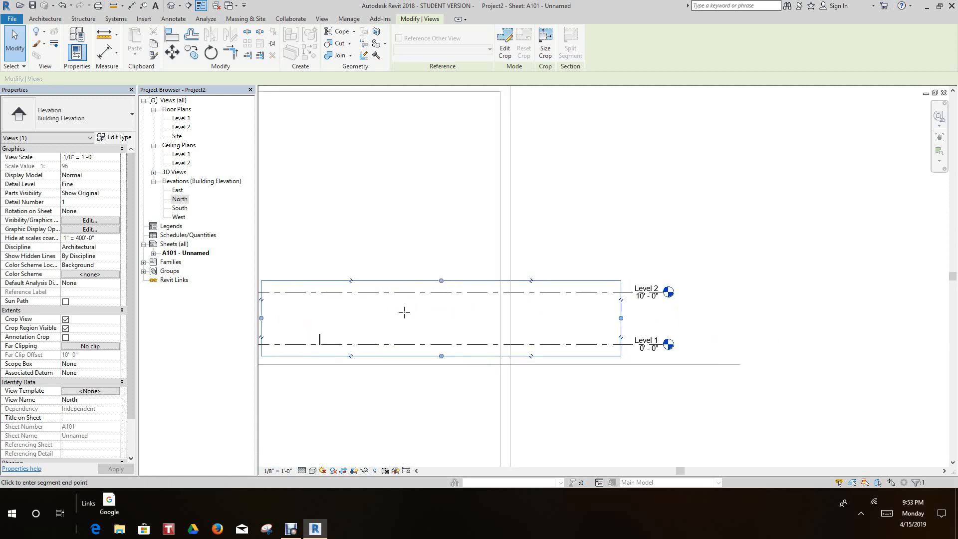
pyautogui.moveTo(404, 312); pyautogui.dragTo(404, 315)
pyautogui.moveTo(439, 296); pyautogui.dragTo(505, 263, button='middle')
pyautogui.scroll(-1, 428, 229)
pyautogui.click(416, 220)
pyautogui.scroll(5, 410, 291)
pyautogui.moveTo(432, 280); pyautogui.dragTo(470, 247, button='middle')
pyautogui.scroll(-1, 465, 250)
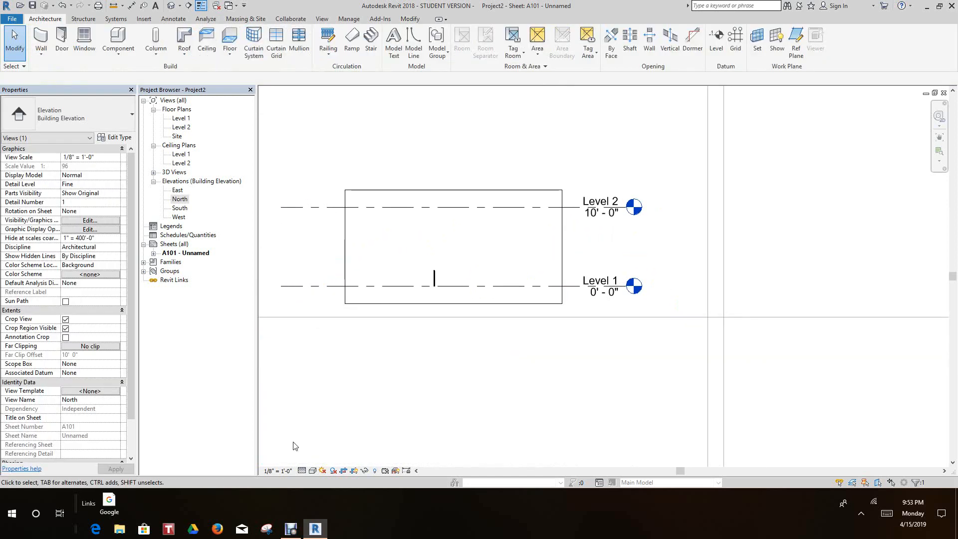
# Set the North elevation's view scale to 3" = 1'-0" and locate the enlarged view beside the sheet.
pyautogui.click(268, 469)
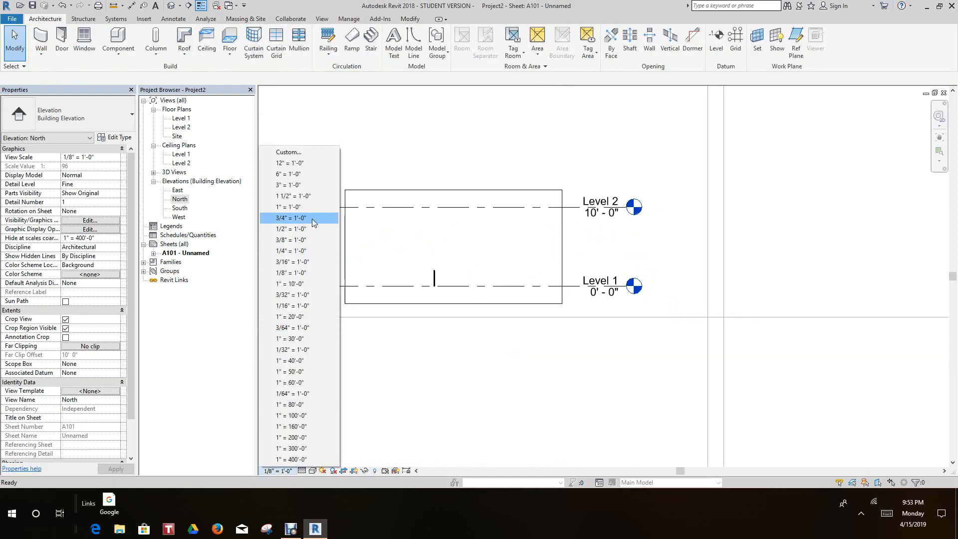
pyautogui.click(305, 197)
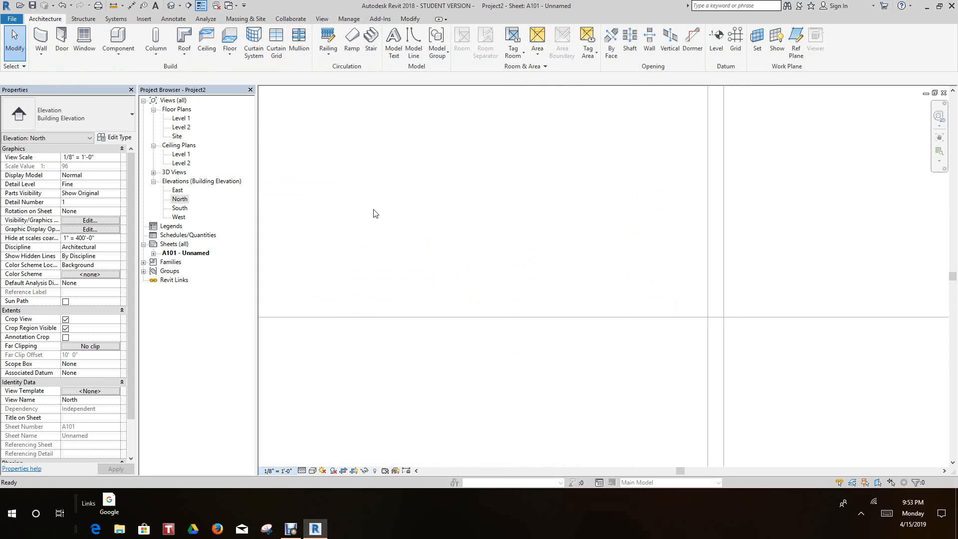
pyautogui.scroll(-12, 506, 289)
pyautogui.middleClick(507, 288)
pyautogui.middleClick(507, 288)
pyautogui.scroll(-1, 559, 317)
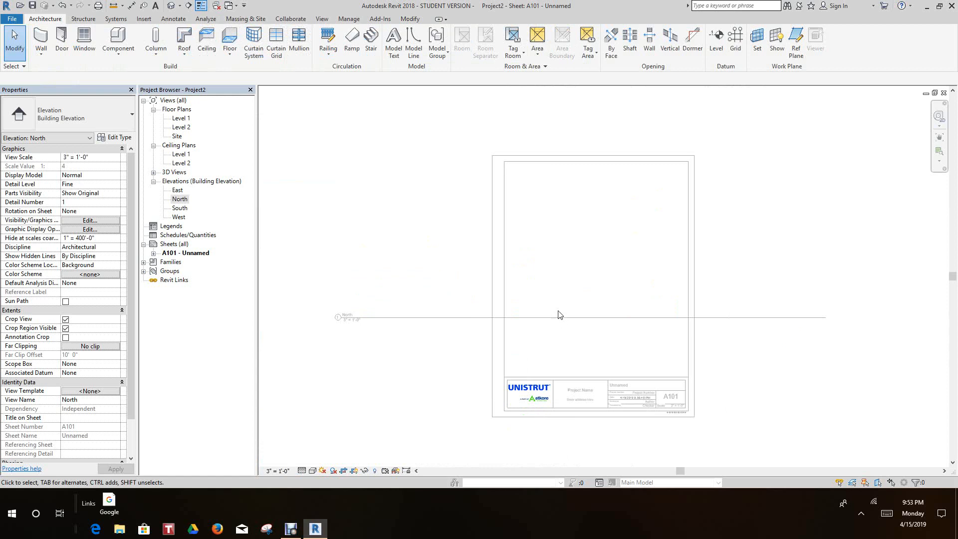
pyautogui.scroll(-5, 574, 307)
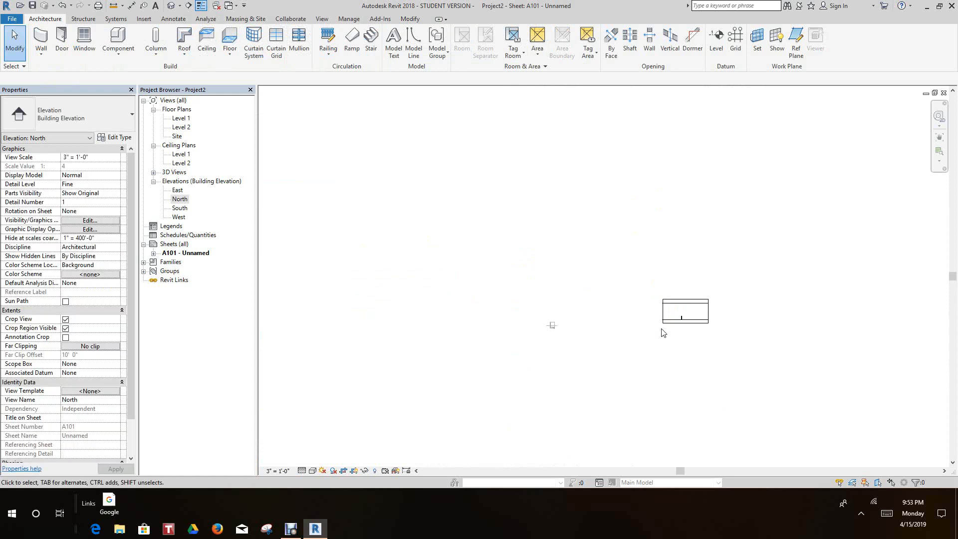
pyautogui.scroll(5, 678, 329)
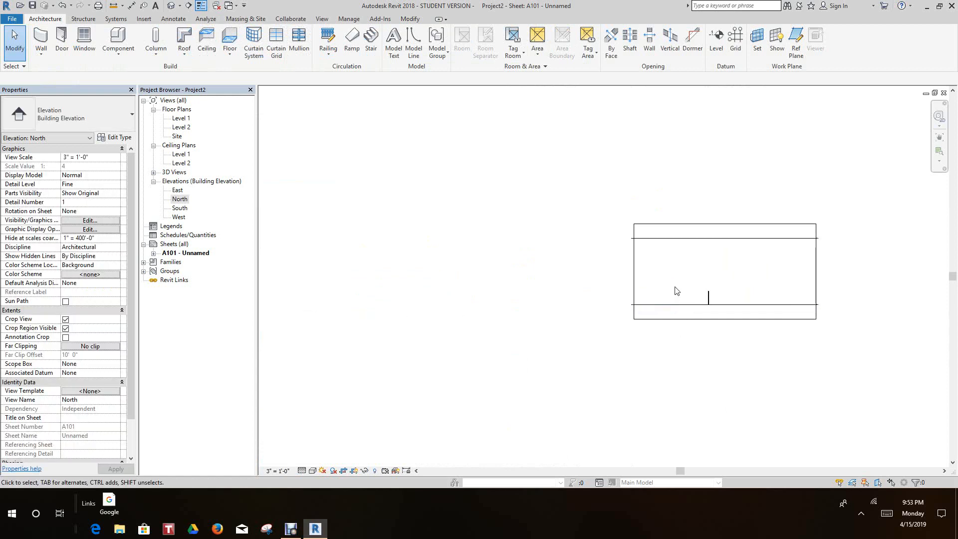
# Narrow the North crop region on both sides of the column and lower its upper edge below Level 2.
pyautogui.click(635, 281)
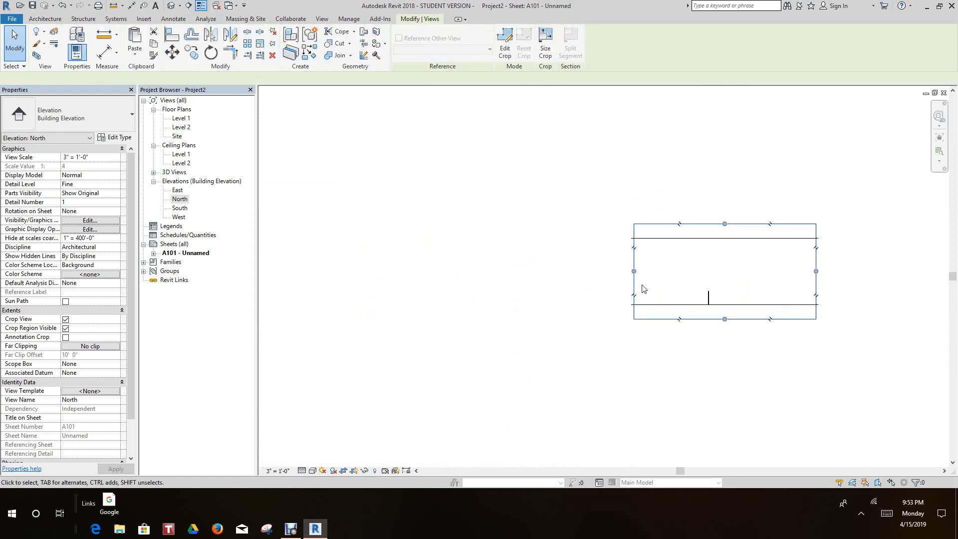
pyautogui.moveTo(634, 271); pyautogui.dragTo(694, 272)
pyautogui.moveTo(815, 272); pyautogui.dragTo(727, 274)
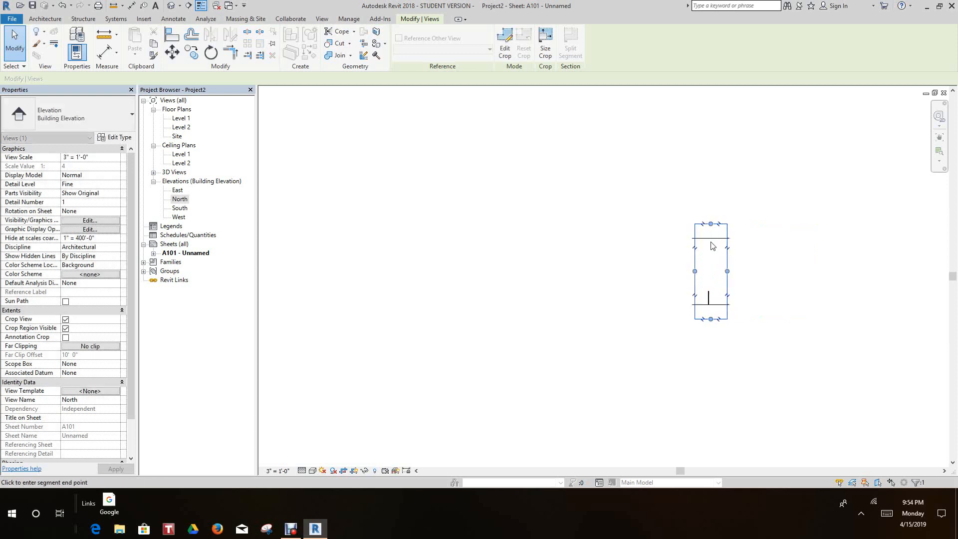
pyautogui.moveTo(705, 275); pyautogui.dragTo(705, 277)
pyautogui.click(631, 279)
pyautogui.scroll(-1, 629, 279)
pyautogui.middleClick(629, 279)
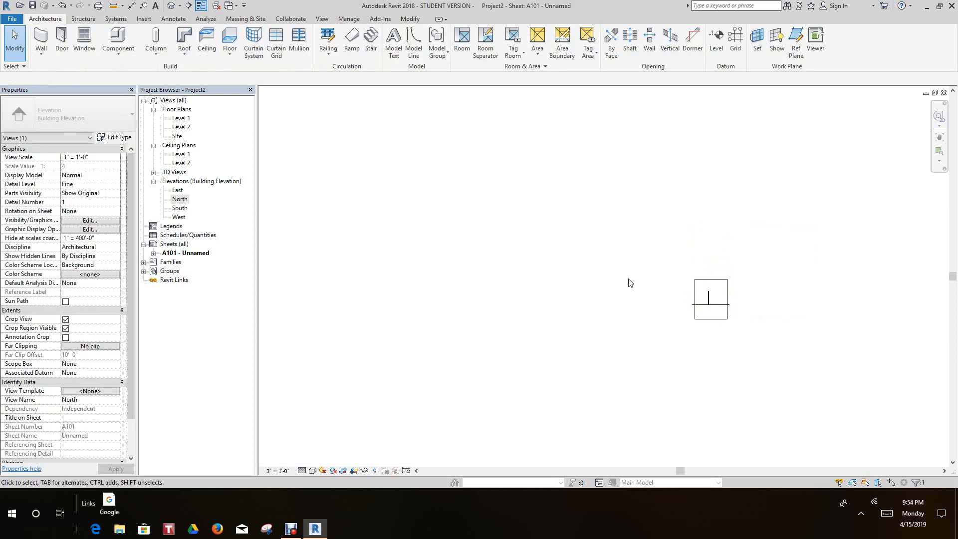
pyautogui.middleClick(628, 279)
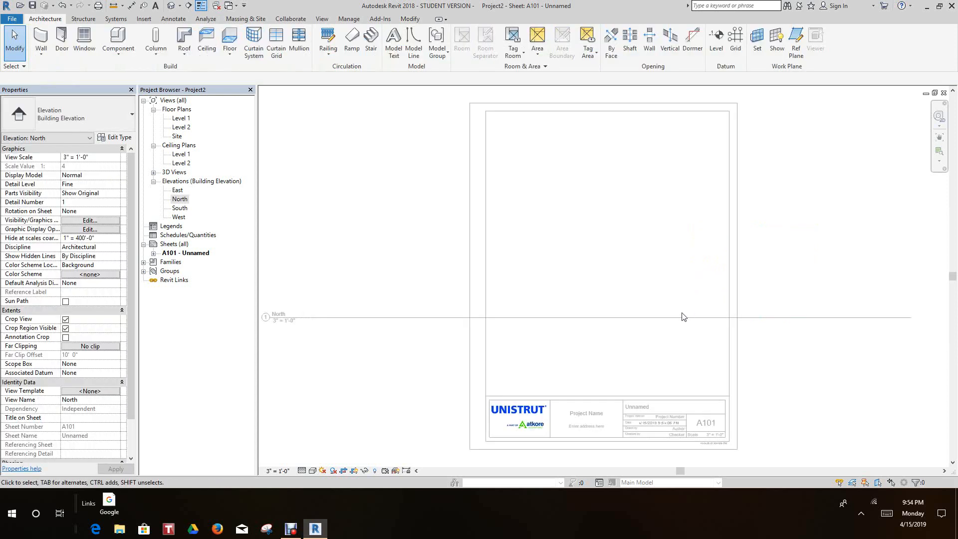
# Deactivate the North view and move its viewport closer to the title block.
pyautogui.scroll(-5, 683, 317)
pyautogui.scroll(-3, 743, 300)
pyautogui.moveTo(753, 304); pyautogui.dragTo(624, 302, button='middle')
pyautogui.scroll(-3, 633, 297)
pyautogui.scroll(-2, 748, 322)
pyautogui.moveTo(751, 323); pyautogui.dragTo(704, 318, button='middle')
pyautogui.rightClick(733, 315)
pyautogui.click(766, 177)
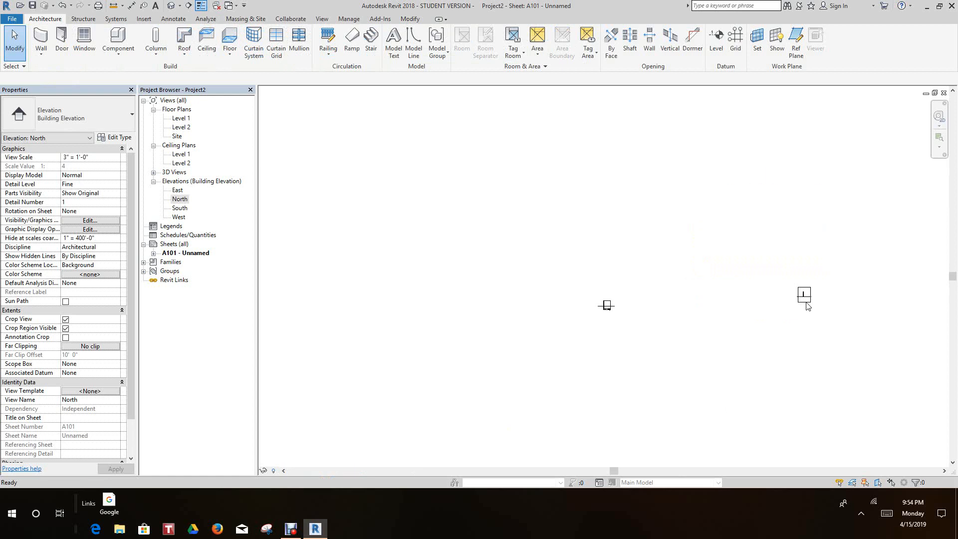
pyautogui.click(809, 310)
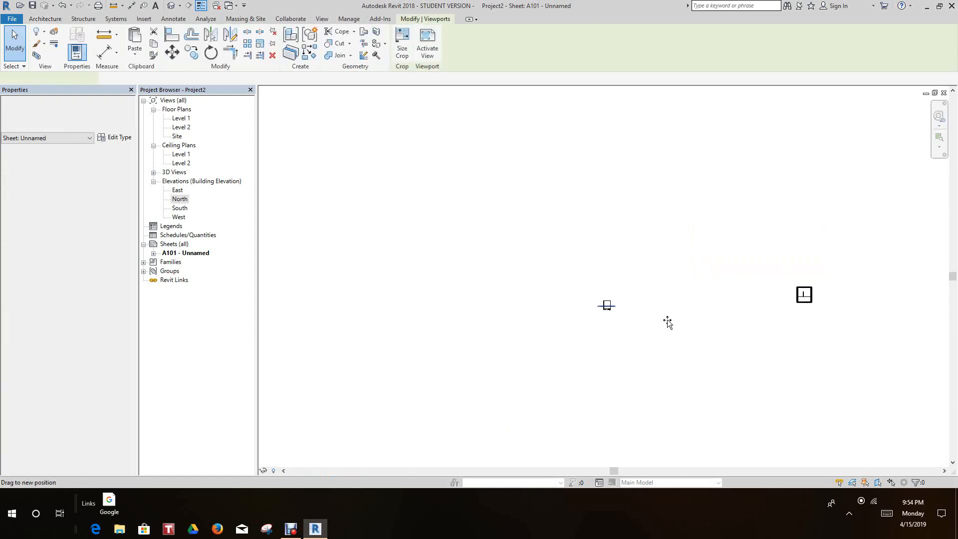
pyautogui.moveTo(668, 322); pyautogui.dragTo(663, 327)
pyautogui.scroll(1, 642, 326)
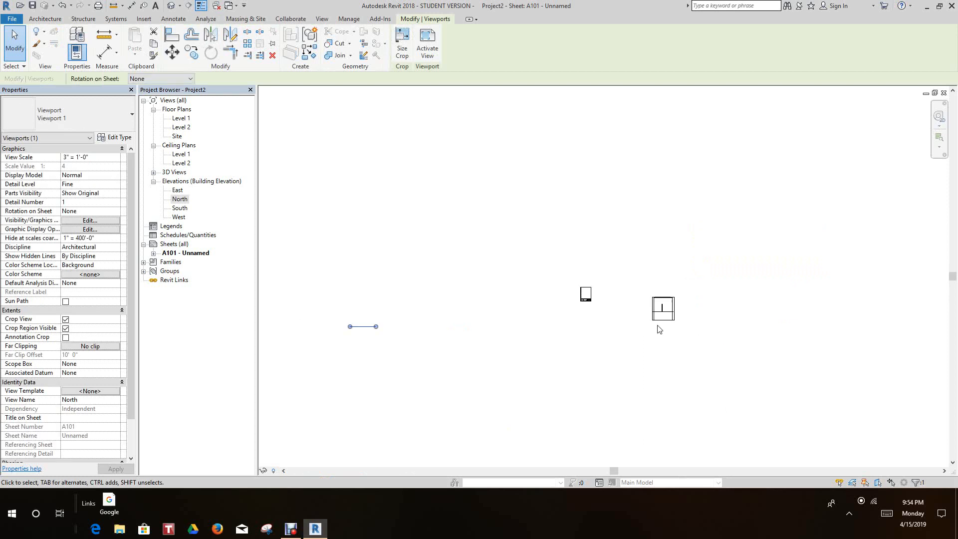
# Reactivate the North viewport and tighten its crop region around the column, with the lower edge at Level 1.
pyautogui.scroll(3, 666, 312)
pyautogui.rightClick(669, 312)
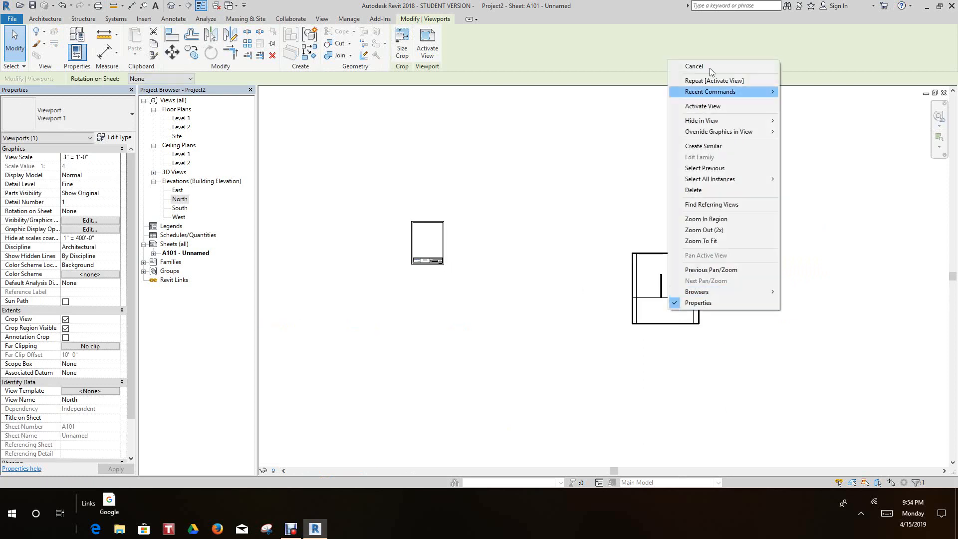
pyautogui.click(702, 106)
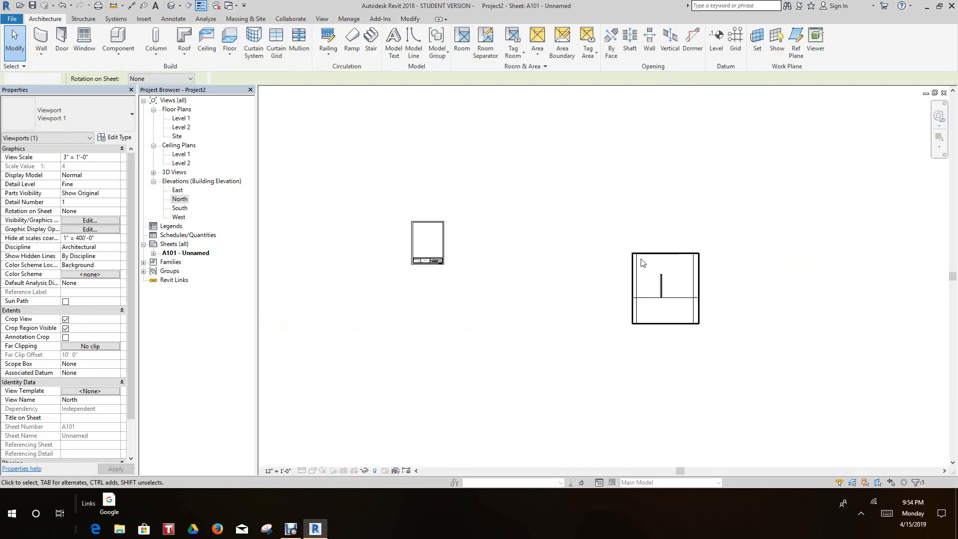
pyautogui.click(638, 289)
pyautogui.moveTo(636, 287); pyautogui.dragTo(676, 283)
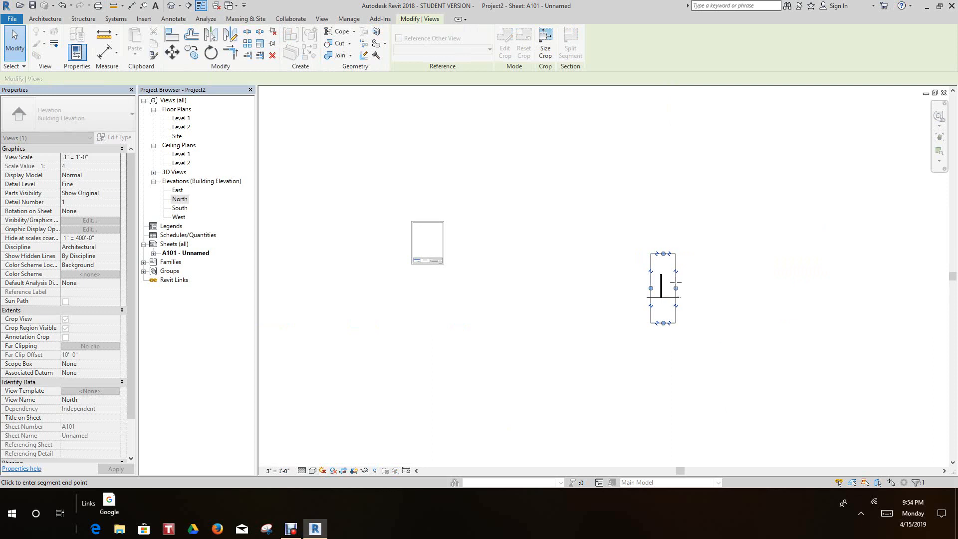
pyautogui.moveTo(663, 323); pyautogui.dragTo(662, 307)
pyautogui.moveTo(665, 258); pyautogui.dragTo(665, 276)
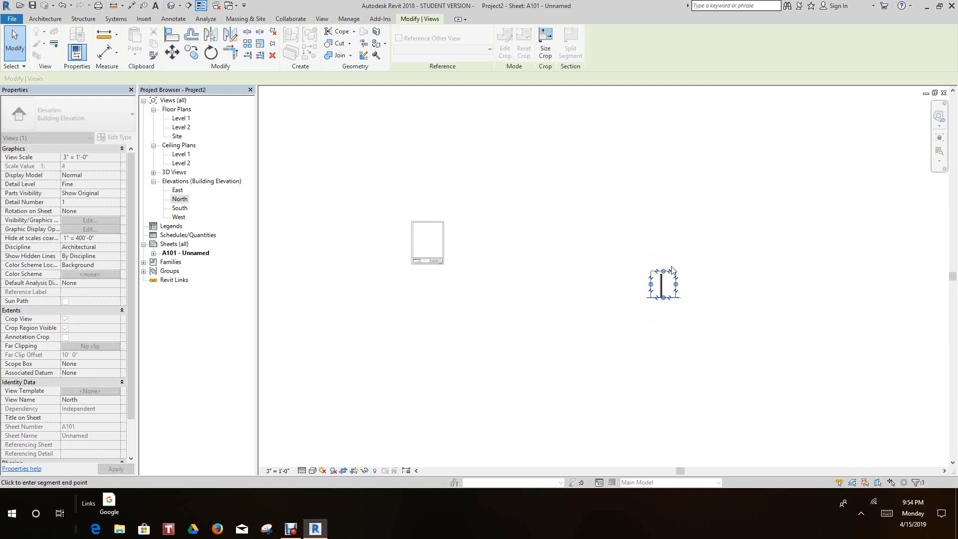
pyautogui.click(687, 263)
pyautogui.rightClick(691, 257)
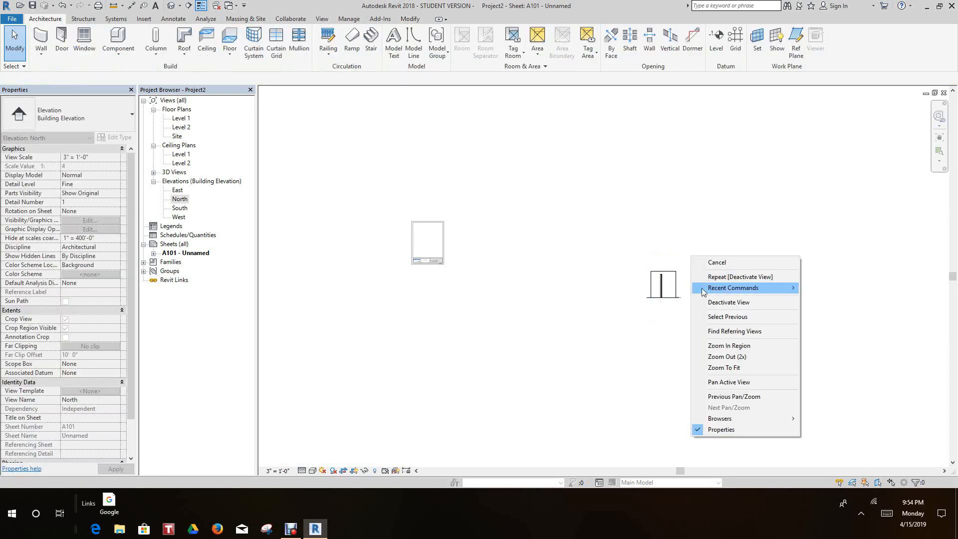
pyautogui.click(718, 263)
# Hide the Levels category in the North view, using the Level 1 line below the column.
pyautogui.scroll(-2, 516, 337)
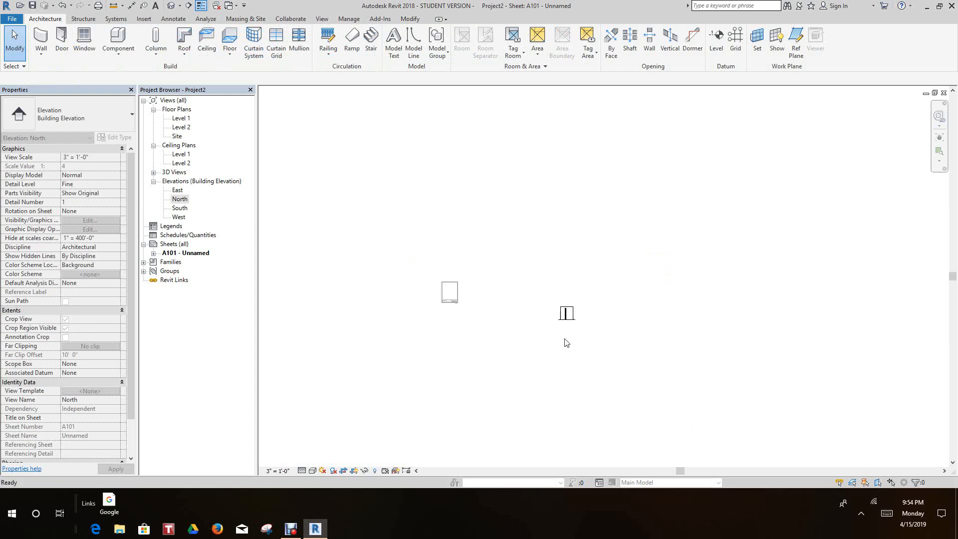
pyautogui.scroll(5, 543, 327)
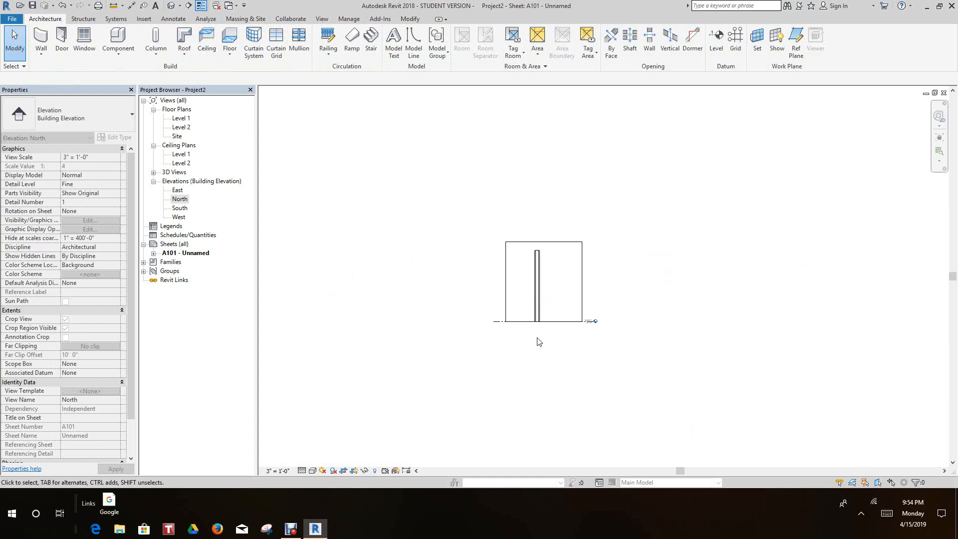
pyautogui.moveTo(538, 337); pyautogui.dragTo(615, 322, button='middle')
pyautogui.scroll(1, 537, 307)
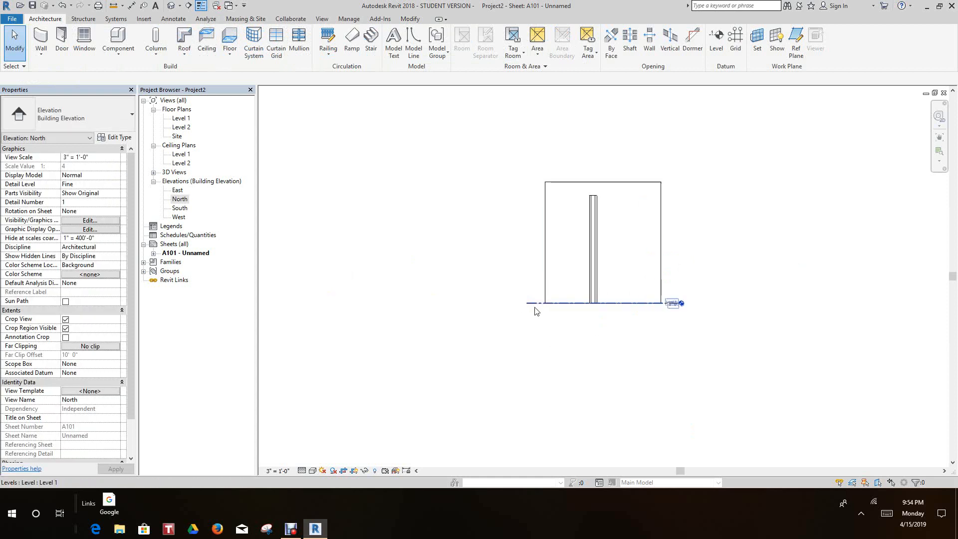
pyautogui.click(535, 306)
pyautogui.rightClick(536, 305)
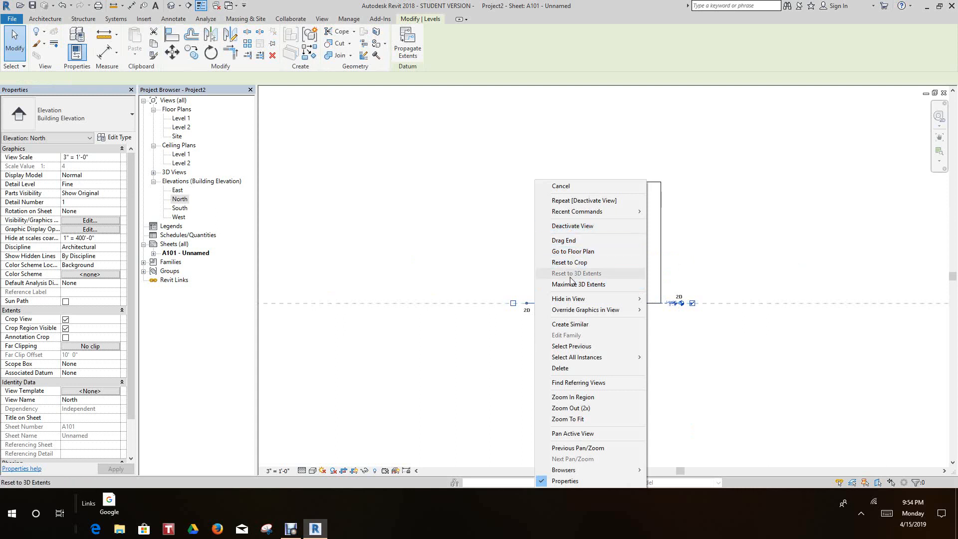
pyautogui.moveTo(601, 301)
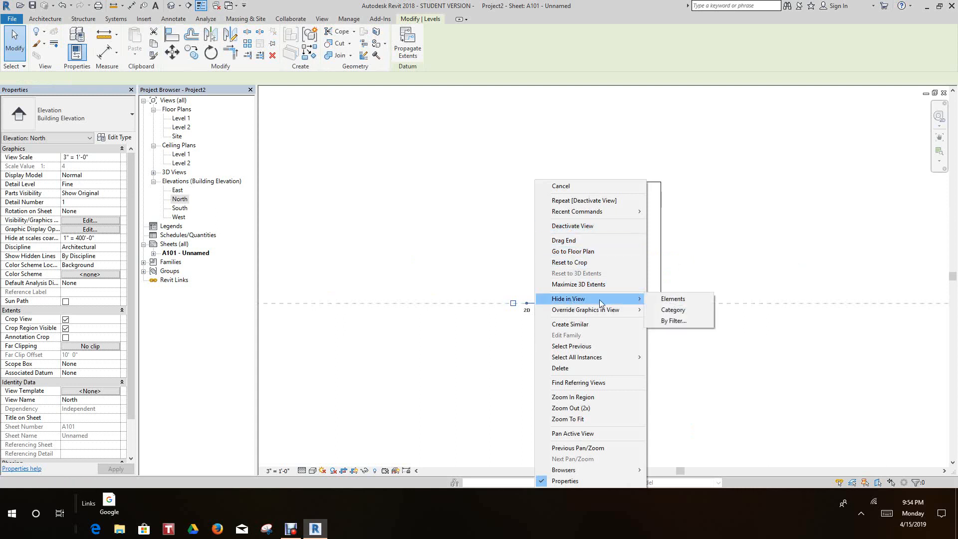
pyautogui.click(673, 309)
pyautogui.scroll(-2, 655, 310)
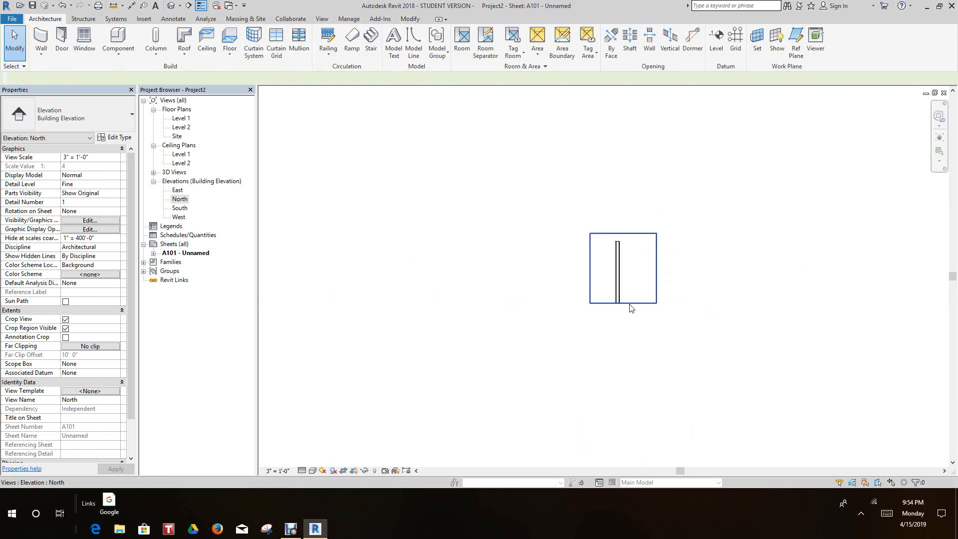
# Extend the North crop region's lower edge a little below the column's base and deactivate the view.
pyautogui.click(623, 307)
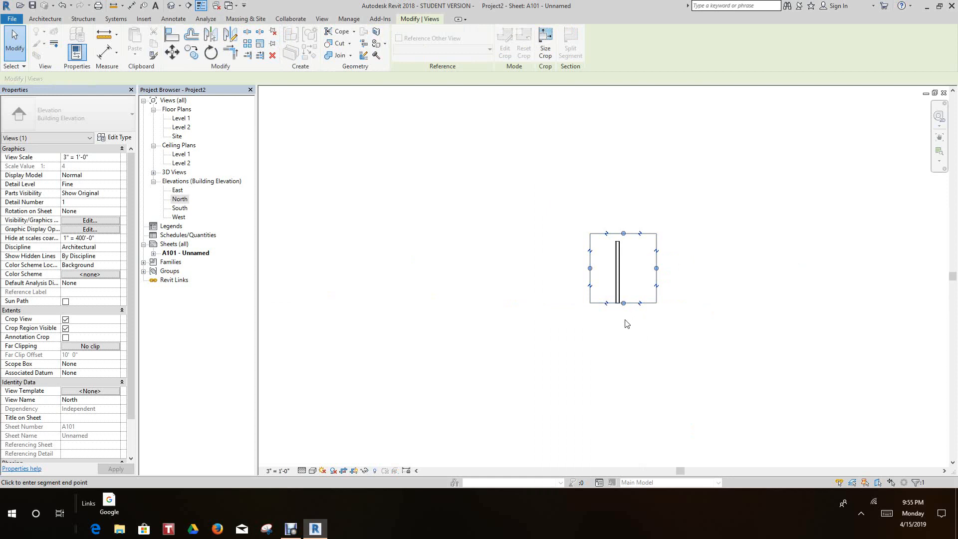
pyautogui.click(618, 338)
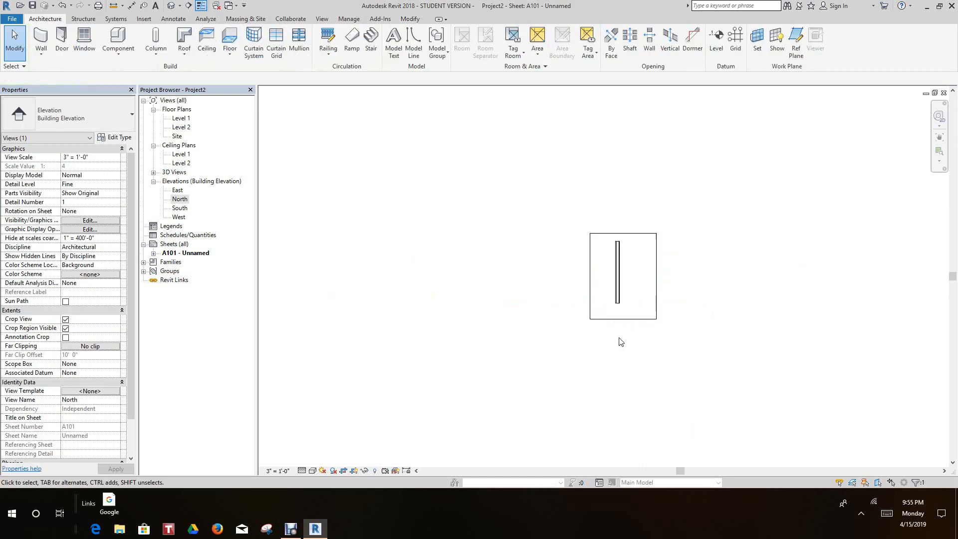
pyautogui.rightClick(619, 338)
pyautogui.click(662, 203)
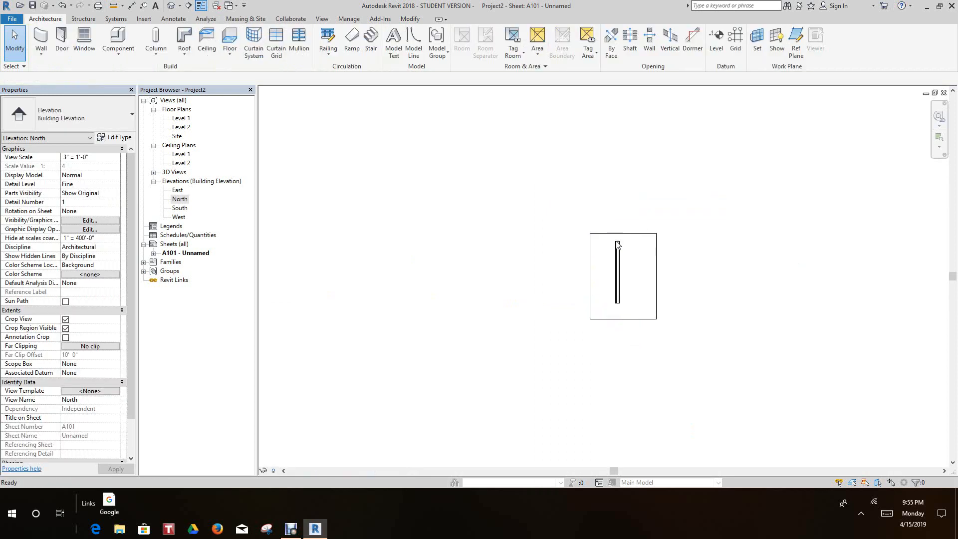
# Move the cropped North viewport onto the title block so the column sits inside the sheet border.
pyautogui.scroll(-3, 649, 265)
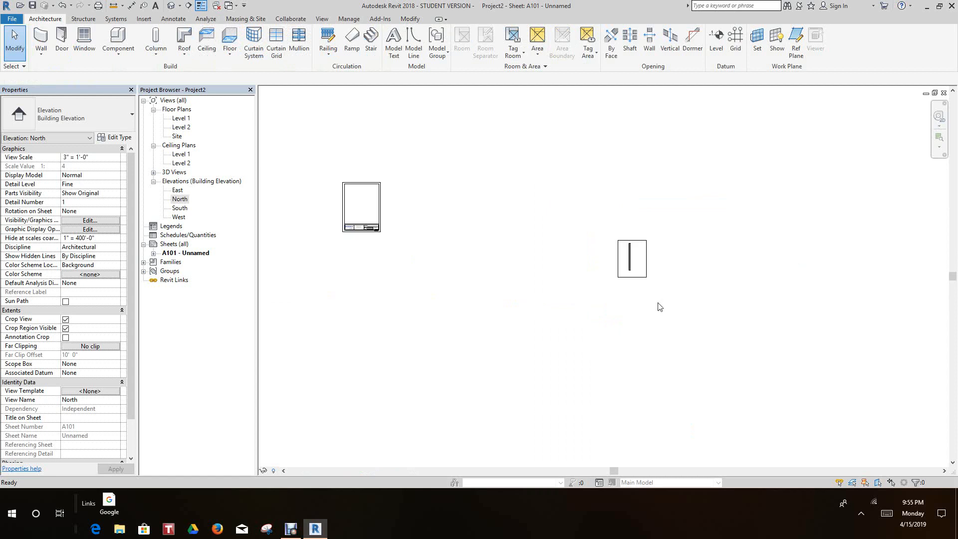
pyautogui.moveTo(647, 277); pyautogui.dragTo(601, 267)
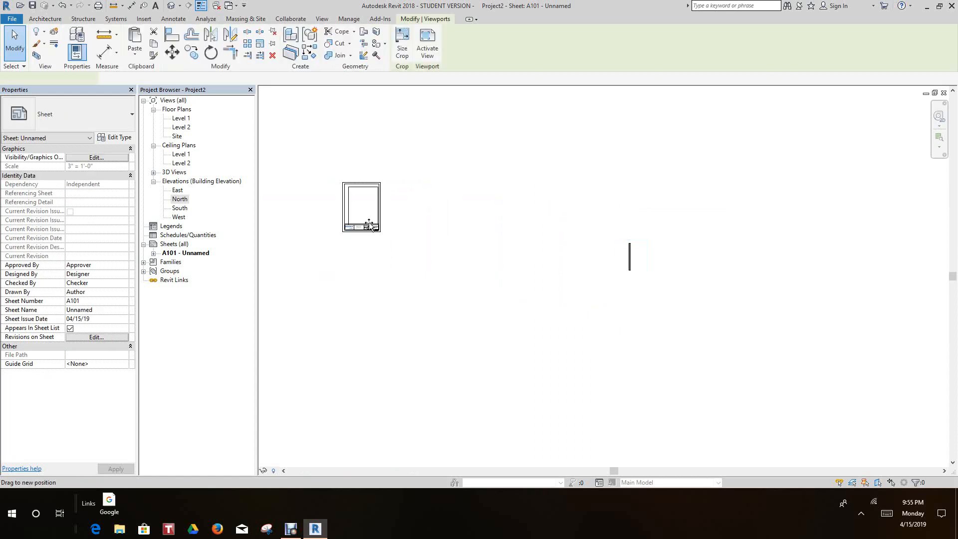
pyautogui.moveTo(370, 224); pyautogui.dragTo(368, 223)
pyautogui.click(394, 239)
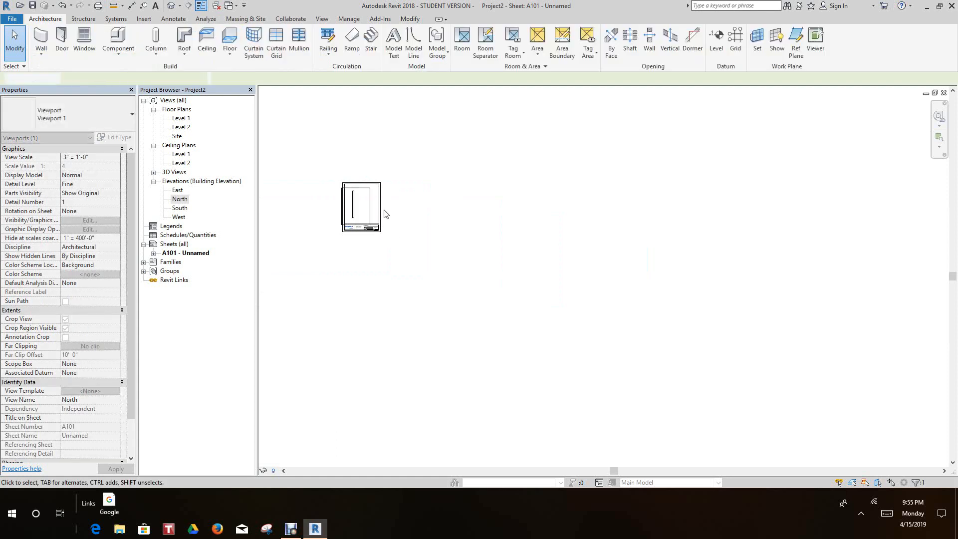
# Activate the North viewport and pull both side edges of its crop region in closer to the column.
pyautogui.scroll(3, 370, 184)
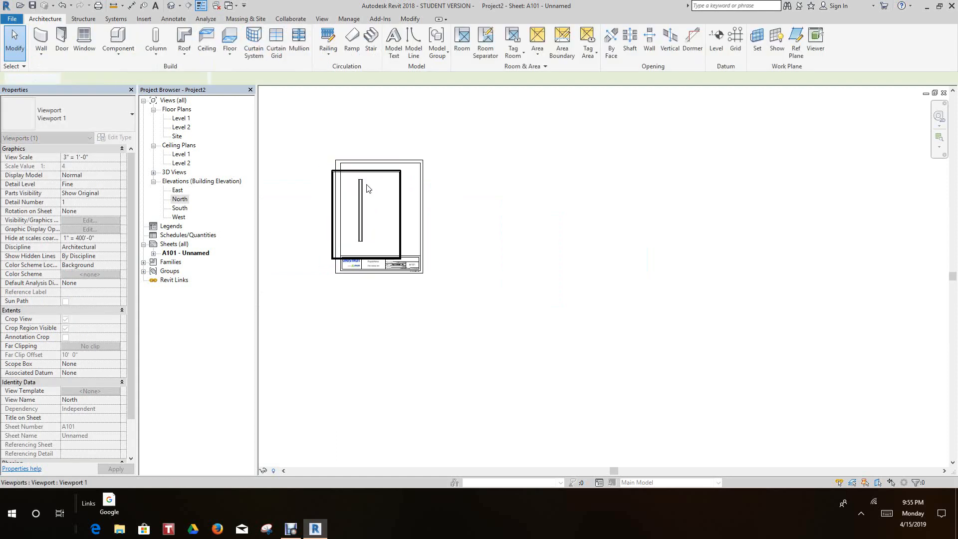
pyautogui.scroll(2, 369, 190)
pyautogui.rightClick(389, 193)
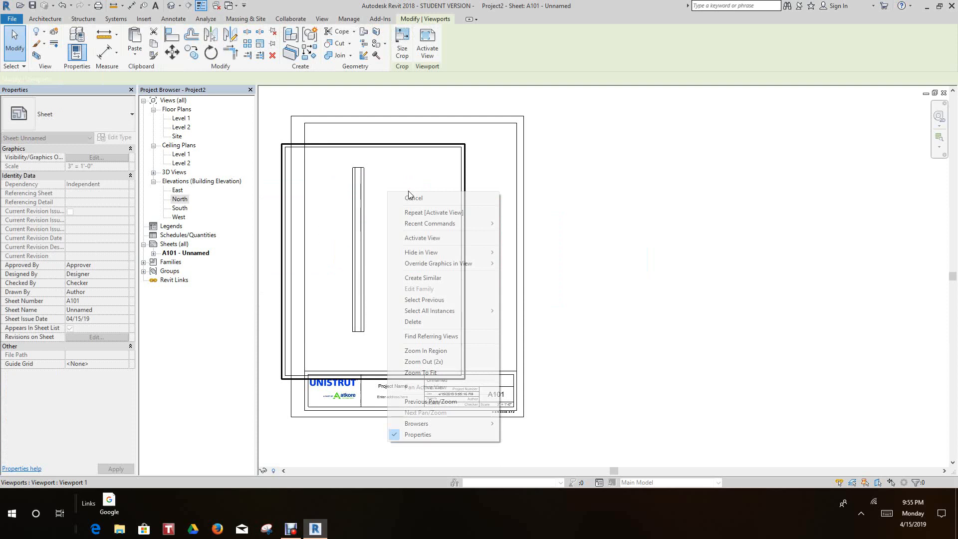
pyautogui.click(420, 238)
pyautogui.click(462, 252)
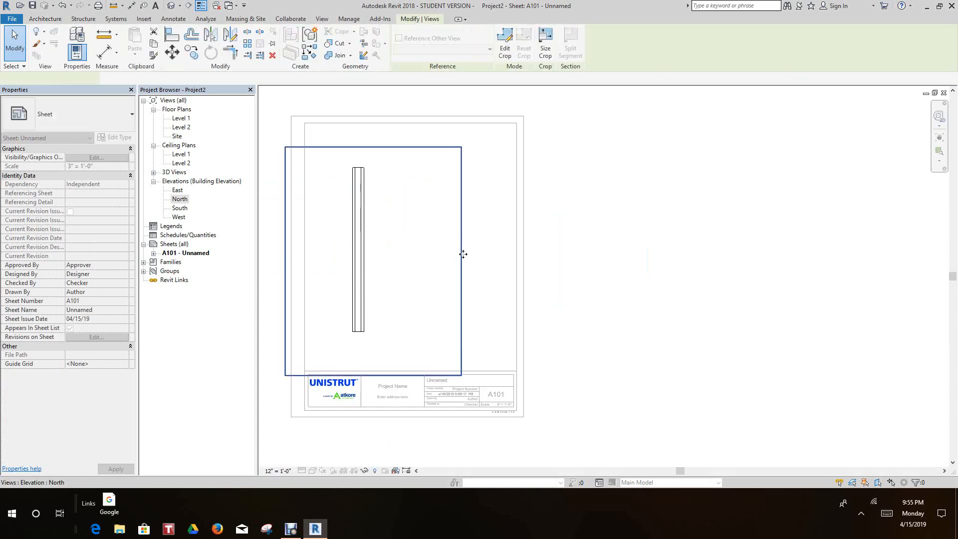
pyautogui.moveTo(412, 248); pyautogui.dragTo(389, 248)
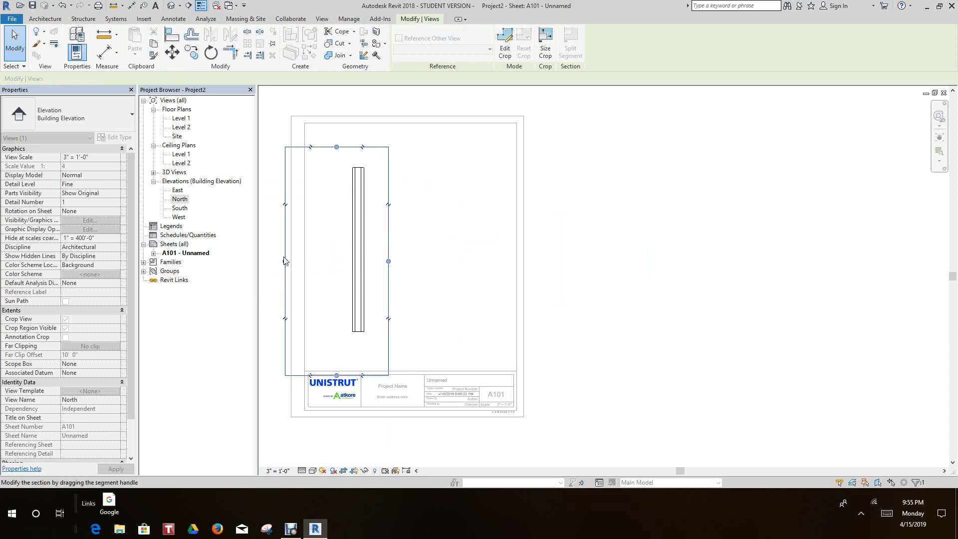
pyautogui.moveTo(315, 262); pyautogui.dragTo(322, 261)
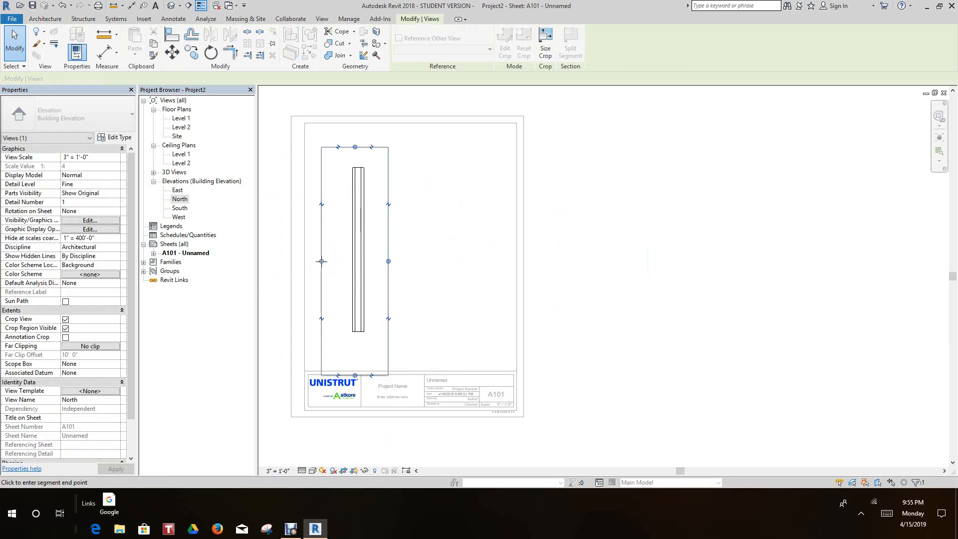
# Raise the lower edge of the North crop region above the title block strip and deactivate the view.
pyautogui.moveTo(355, 377); pyautogui.dragTo(357, 354)
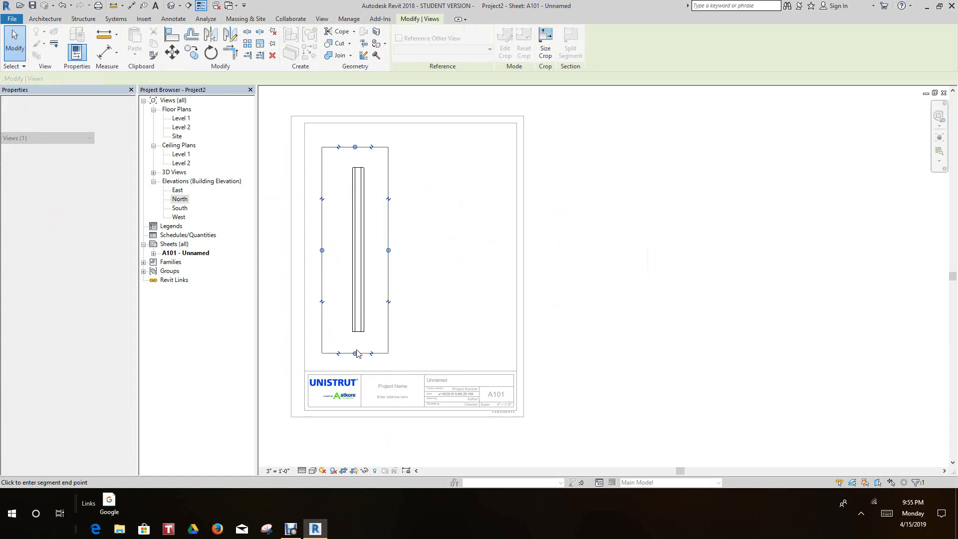
pyautogui.click(436, 309)
pyautogui.rightClick(438, 308)
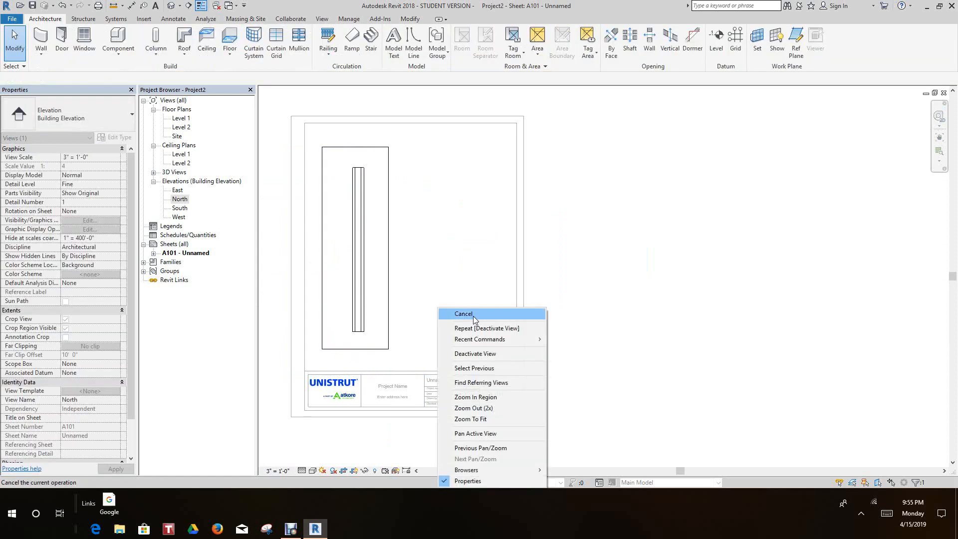
pyautogui.click(471, 354)
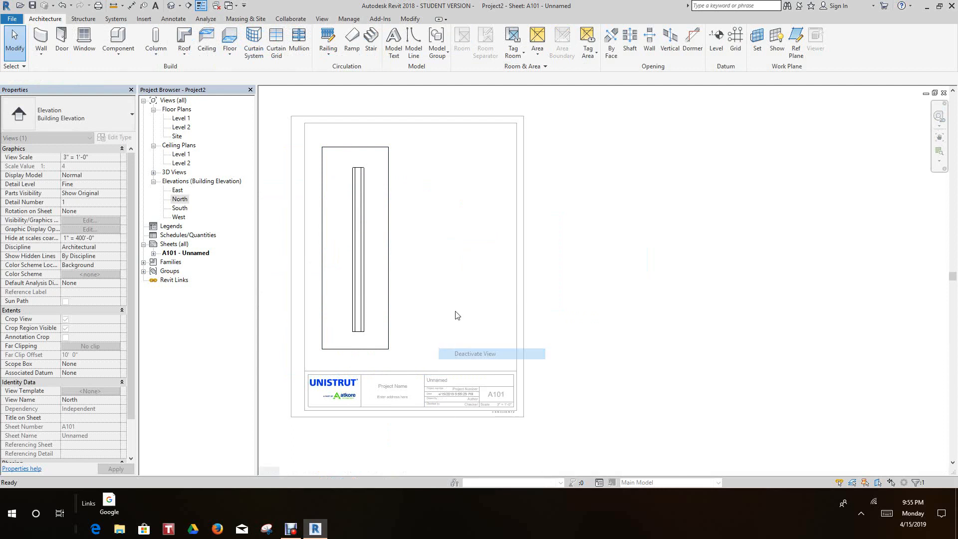
# Open the 3D view to inspect the column, and close it to return to sheet A101.
pyautogui.scroll(-3, 457, 296)
pyautogui.scroll(2, 459, 296)
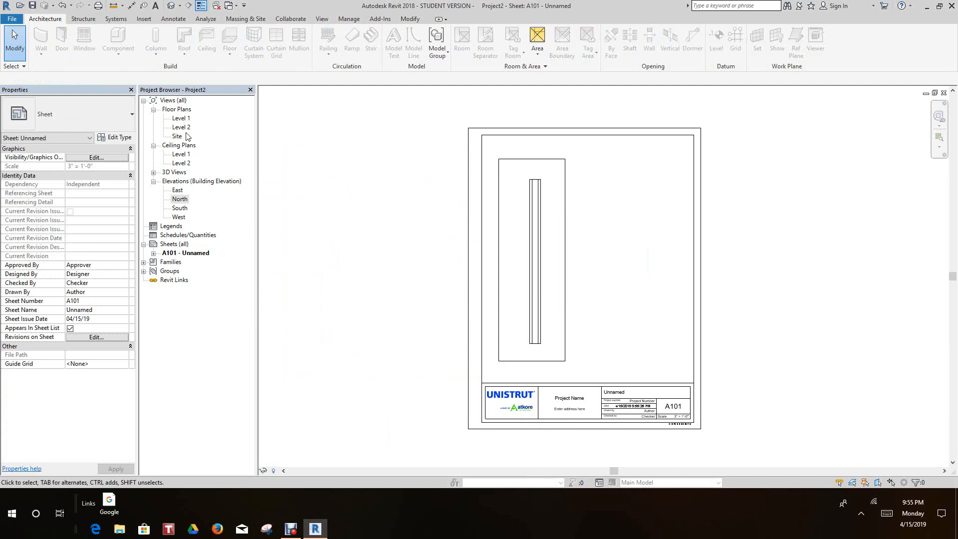
pyautogui.click(155, 172)
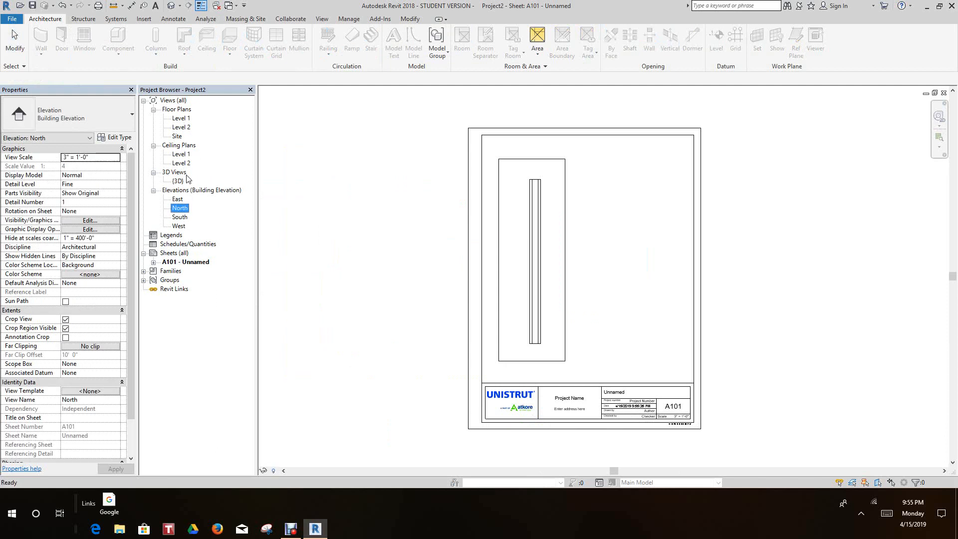
pyautogui.doubleClick(179, 181)
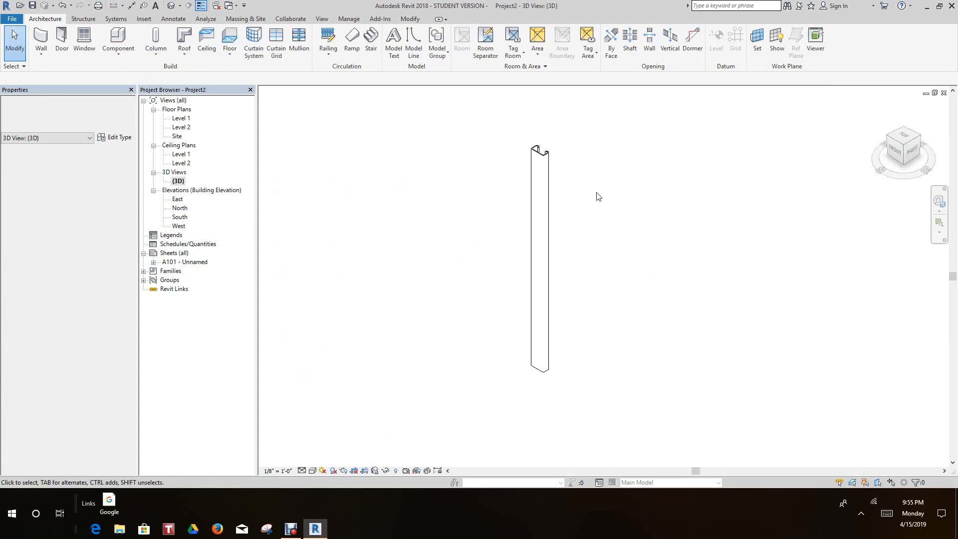
pyautogui.moveTo(495, 210); pyautogui.dragTo(489, 210, button='middle')
pyautogui.scroll(-1, 490, 210)
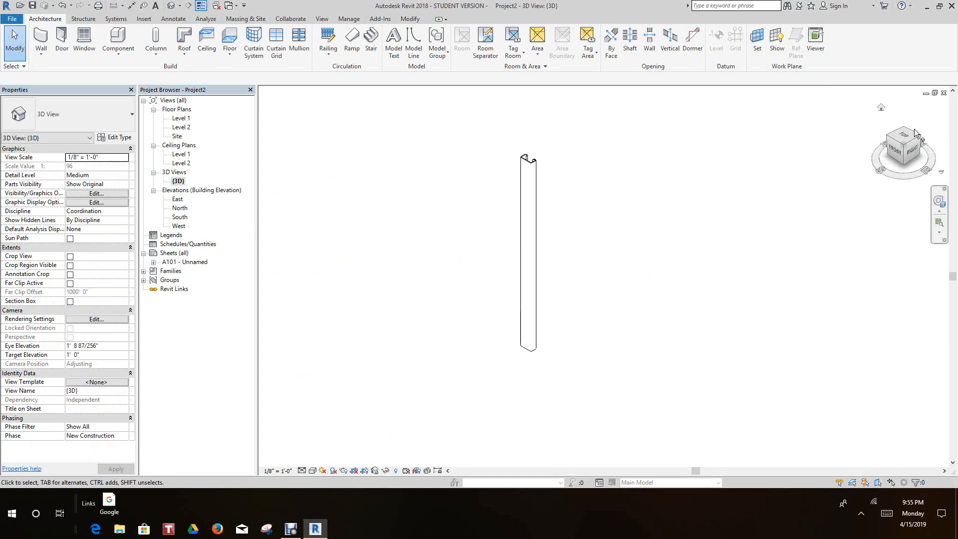
pyautogui.click(944, 93)
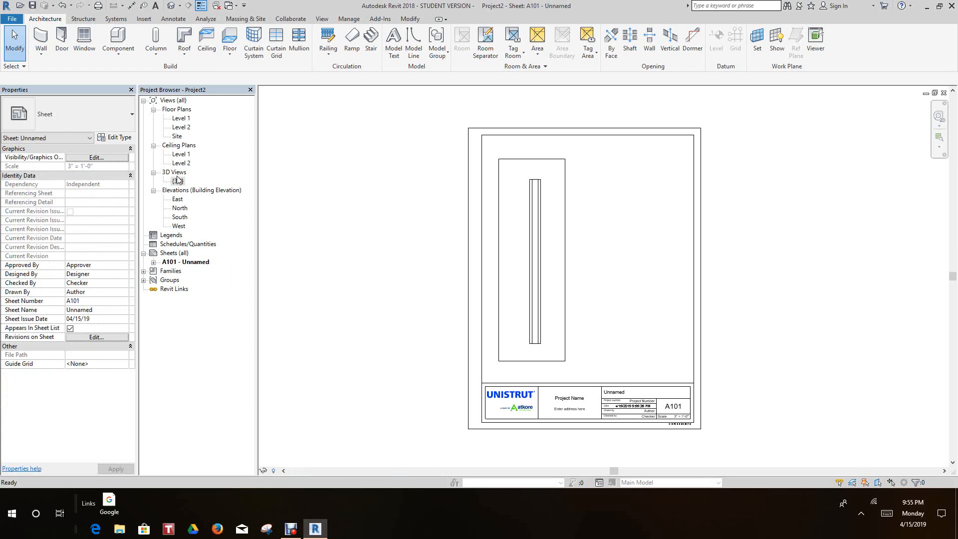
# Place the {3D} view on sheet A101 in the empty area beside the North viewport.
pyautogui.moveTo(178, 182); pyautogui.dragTo(219, 217)
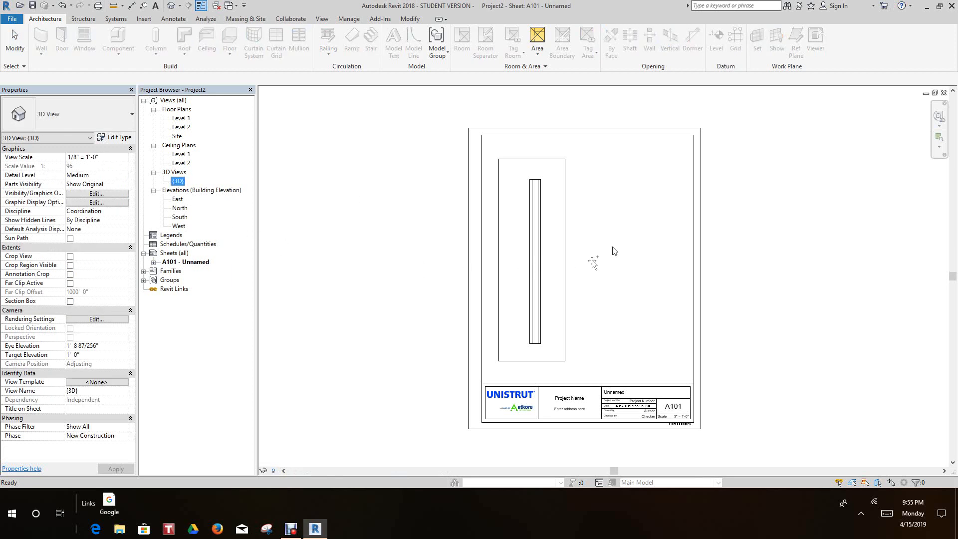
pyautogui.moveTo(619, 249); pyautogui.dragTo(620, 250)
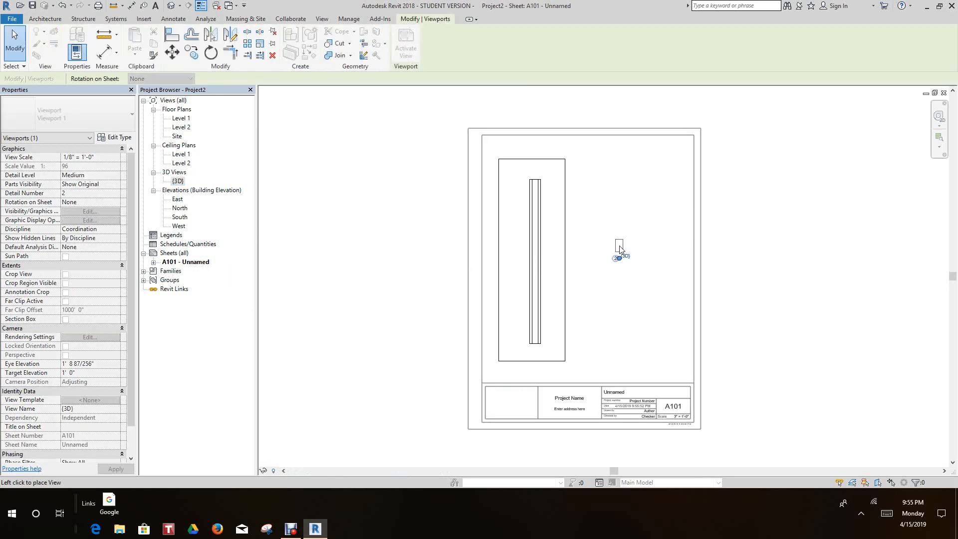
pyautogui.scroll(1, 622, 249)
pyautogui.click(621, 248)
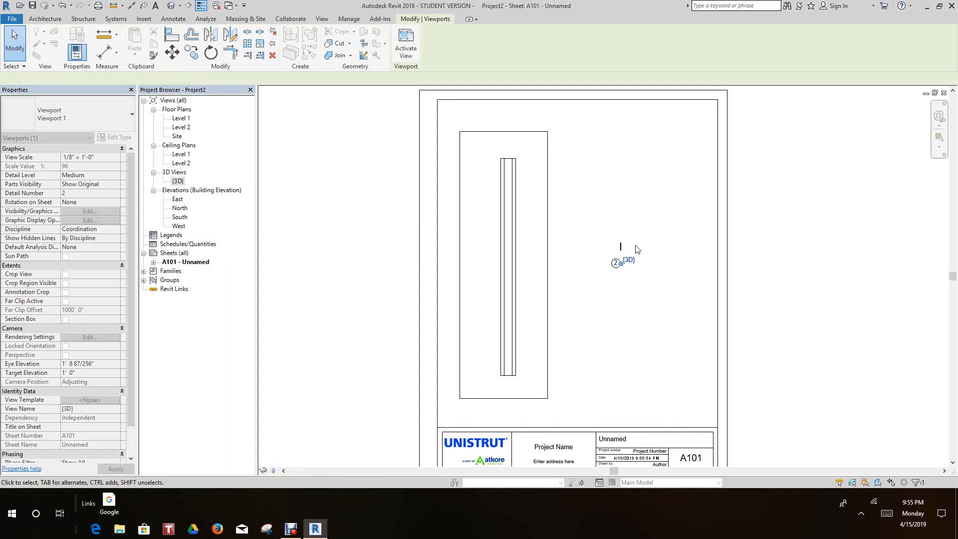
# Activate the {3D} viewport and set its view scale to 1" = 1'-0".
pyautogui.scroll(5, 629, 248)
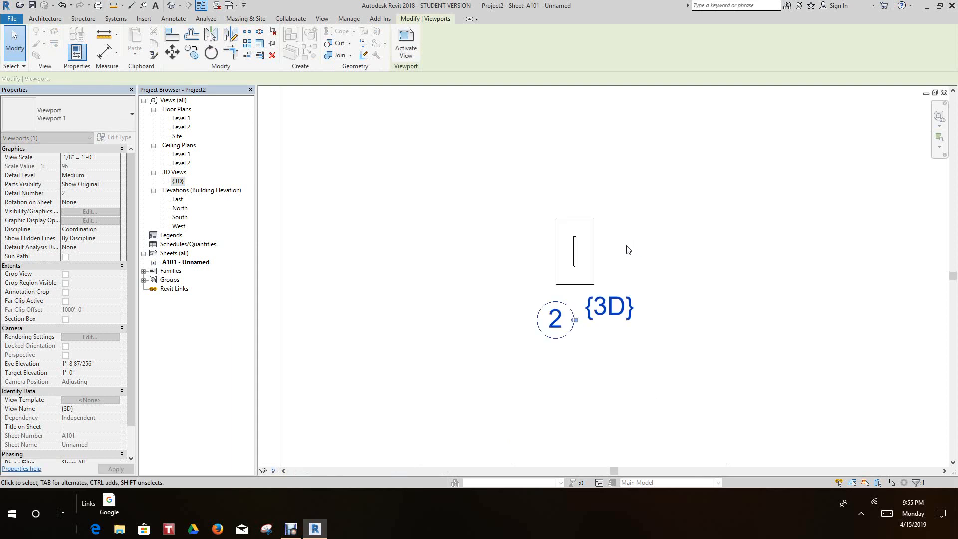
pyautogui.rightClick(595, 248)
pyautogui.click(618, 284)
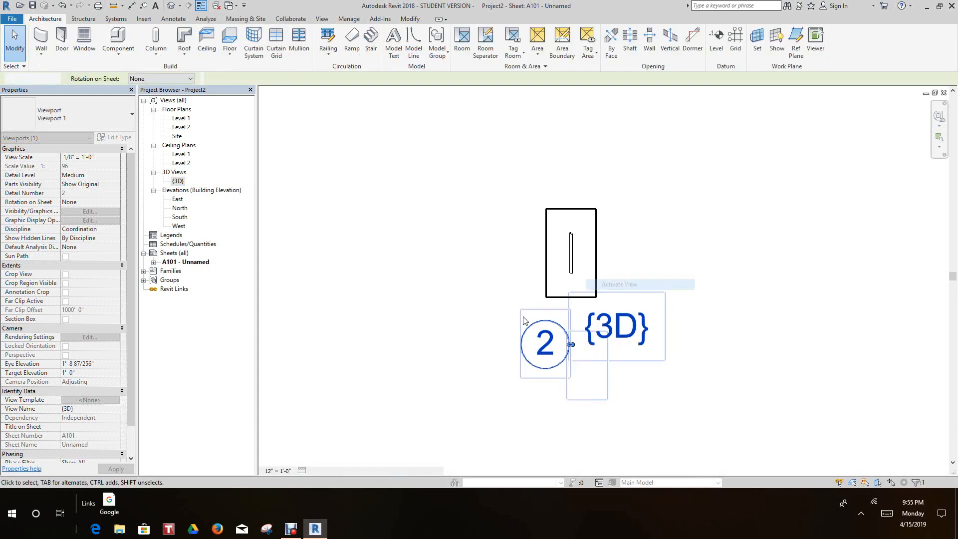
pyautogui.click(272, 471)
pyautogui.click(299, 208)
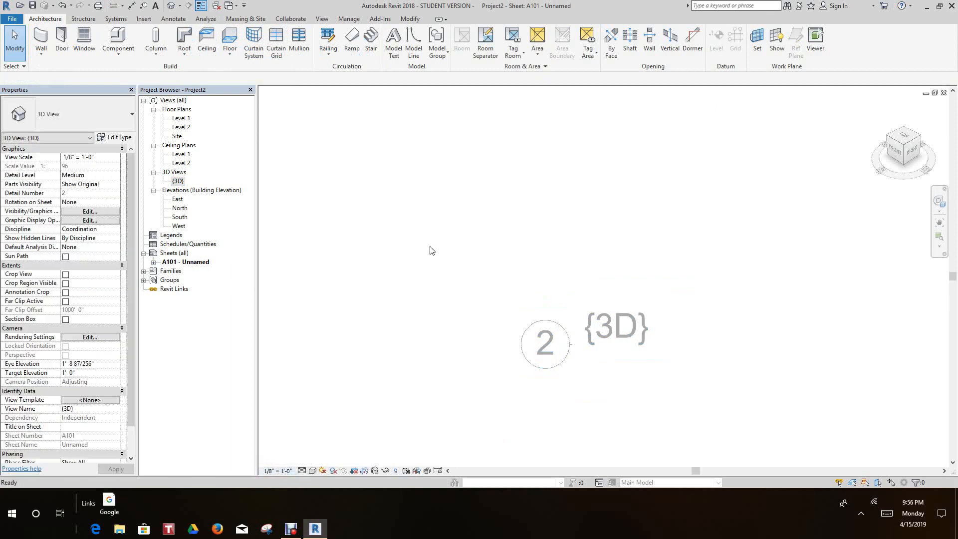
pyautogui.scroll(-5, 446, 241)
pyautogui.middleClick(446, 241)
pyautogui.middleClick(446, 241)
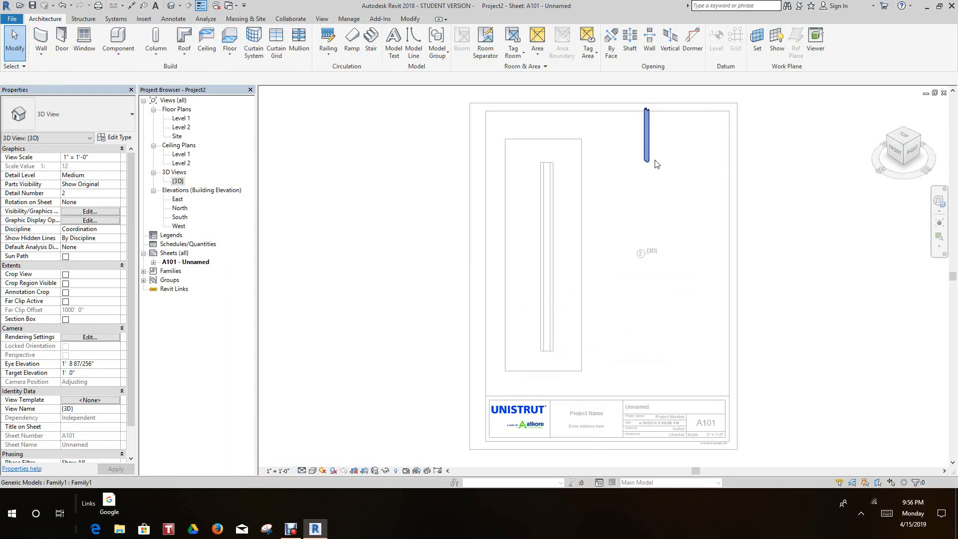
# Enlarge the {3D} viewport's view scale to 3" = 1'-0".
pyautogui.scroll(2, 644, 186)
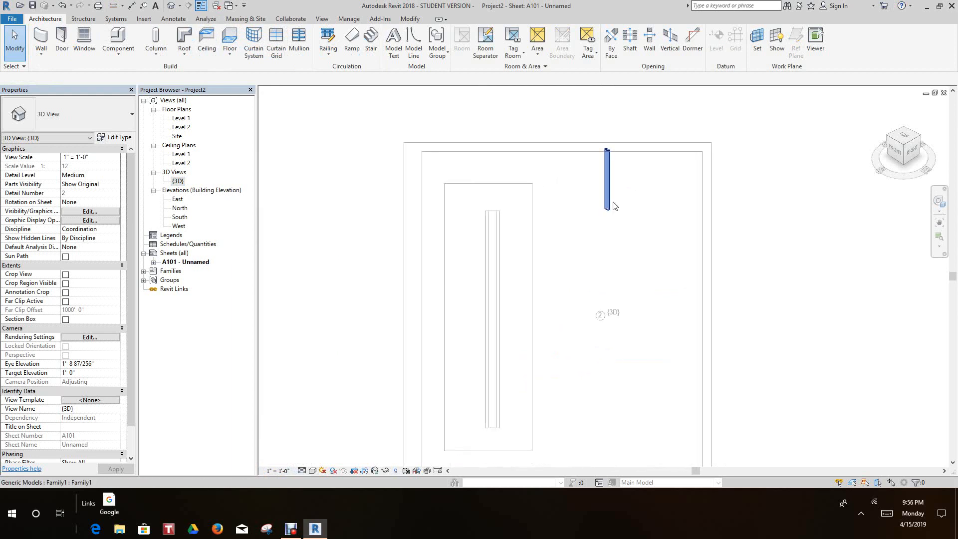
pyautogui.rightClick(613, 205)
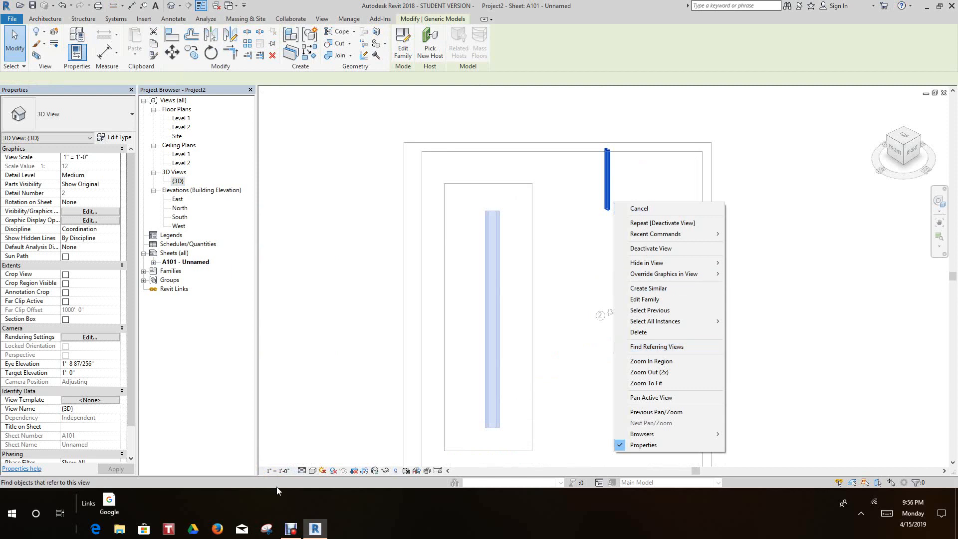
pyautogui.click(278, 472)
pyautogui.click(279, 471)
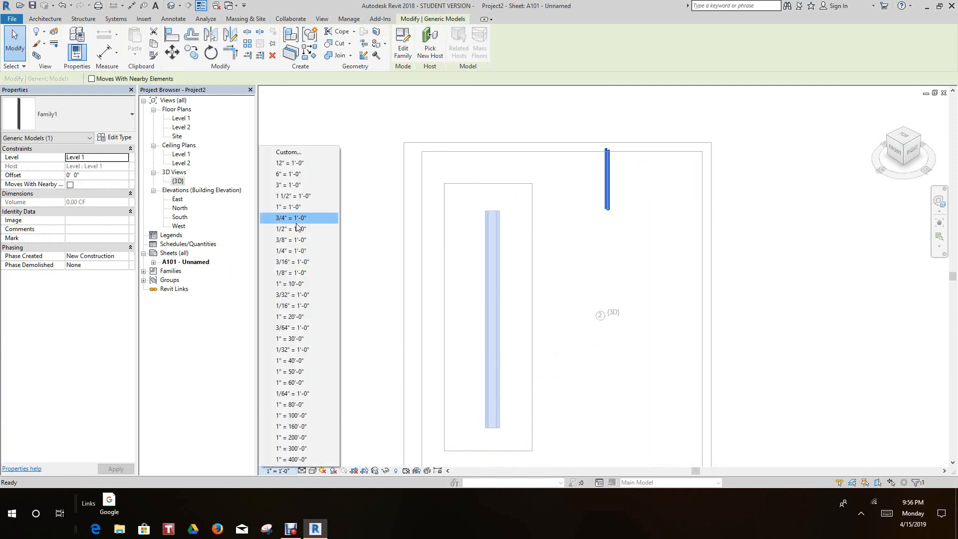
pyautogui.click(291, 184)
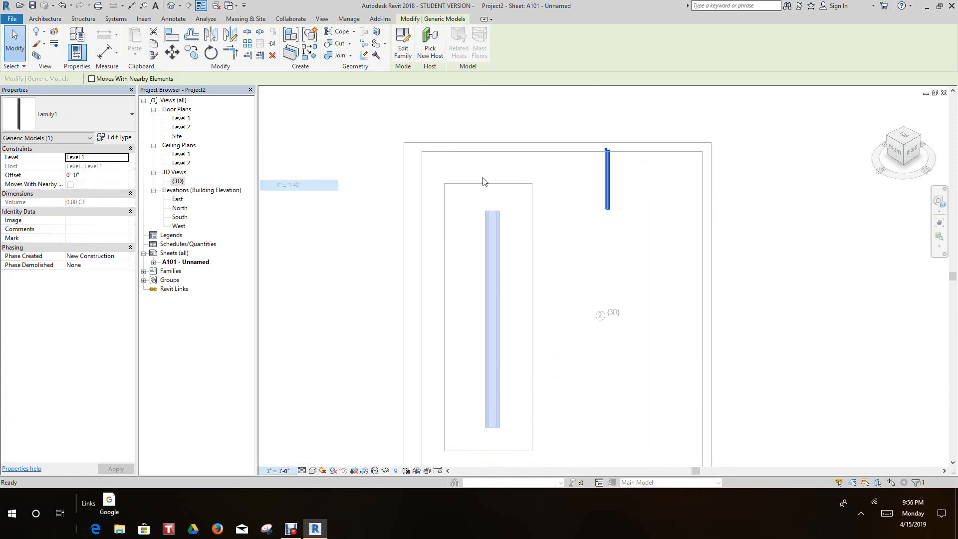
pyautogui.click(492, 184)
pyautogui.scroll(-4, 596, 206)
pyautogui.scroll(-1, 595, 206)
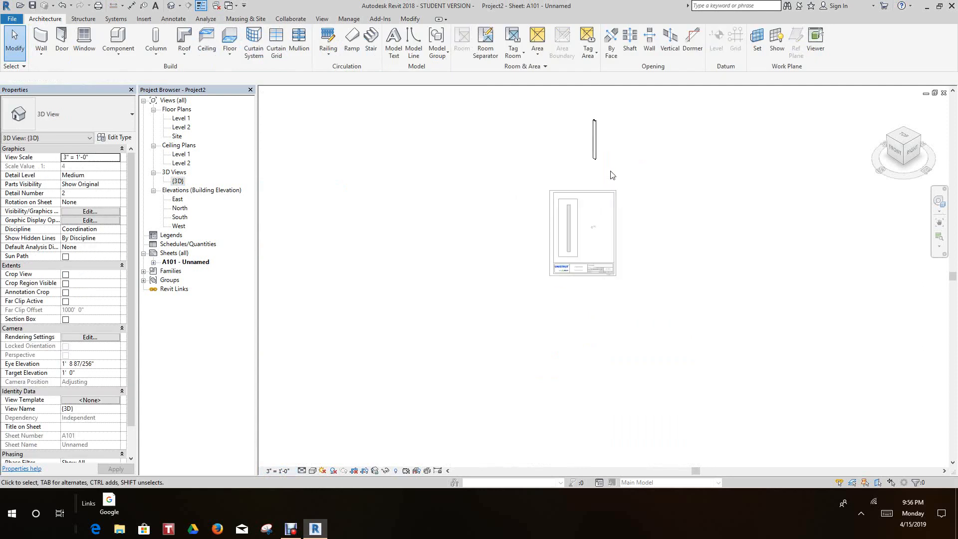
# Move the column in the active 3D view down inside the sheet border, near its right side, and deactivate the view.
pyautogui.scroll(1, 605, 159)
pyautogui.moveTo(599, 157); pyautogui.dragTo(602, 209)
pyautogui.moveTo(587, 251); pyautogui.dragTo(611, 247)
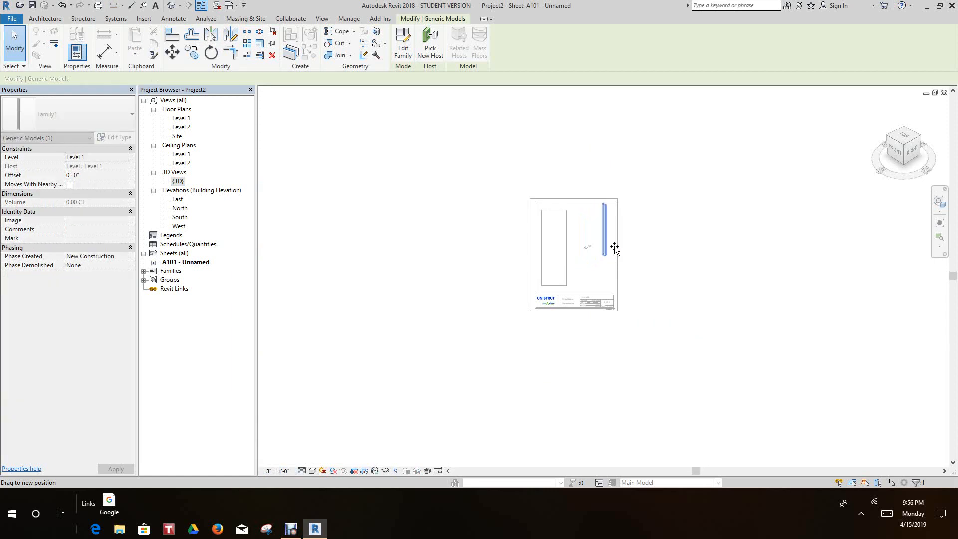
pyautogui.click(660, 235)
pyautogui.rightClick(652, 231)
pyautogui.click(686, 277)
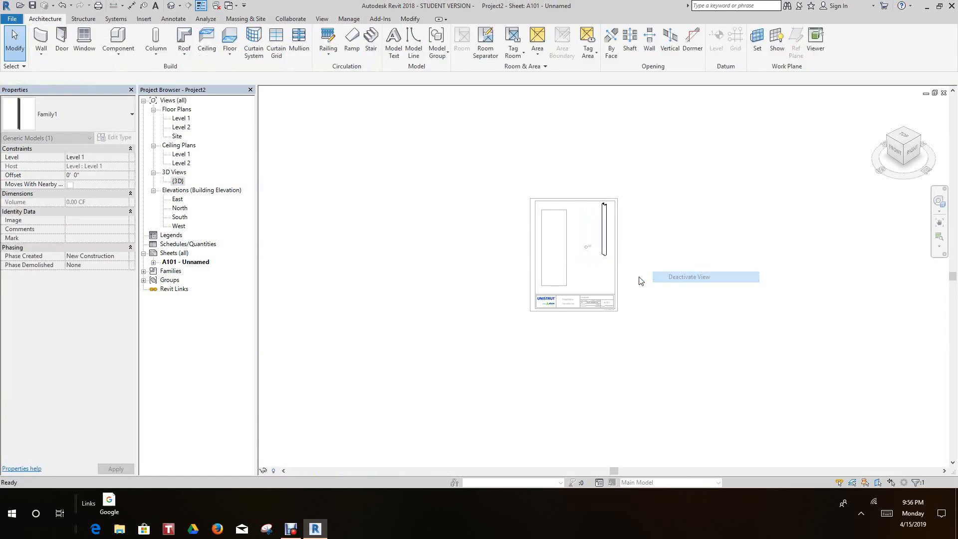
pyautogui.scroll(3, 595, 260)
pyautogui.scroll(2, 595, 260)
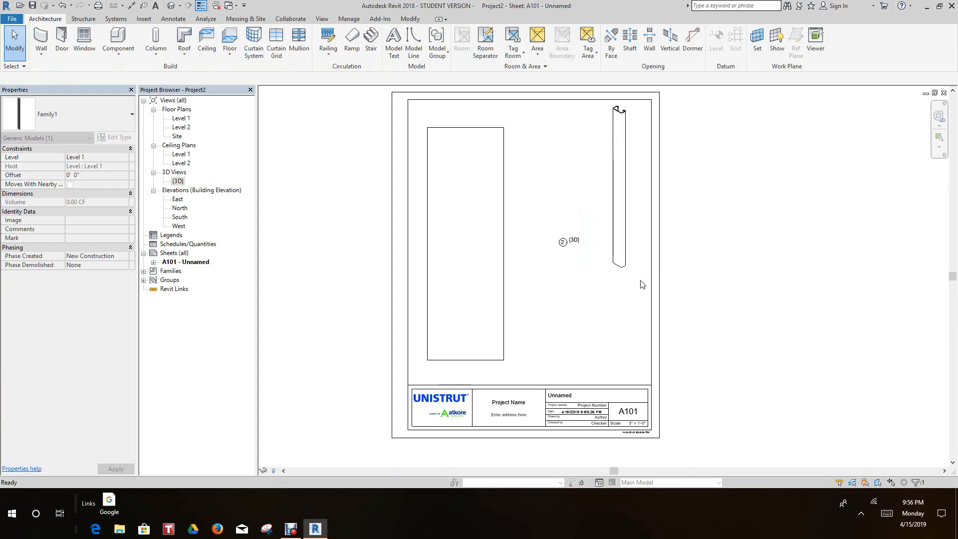
pyautogui.moveTo(597, 268); pyautogui.dragTo(562, 267, button='middle')
pyautogui.scroll(-4, 605, 241)
pyautogui.rightClick(641, 236)
pyautogui.click(658, 241)
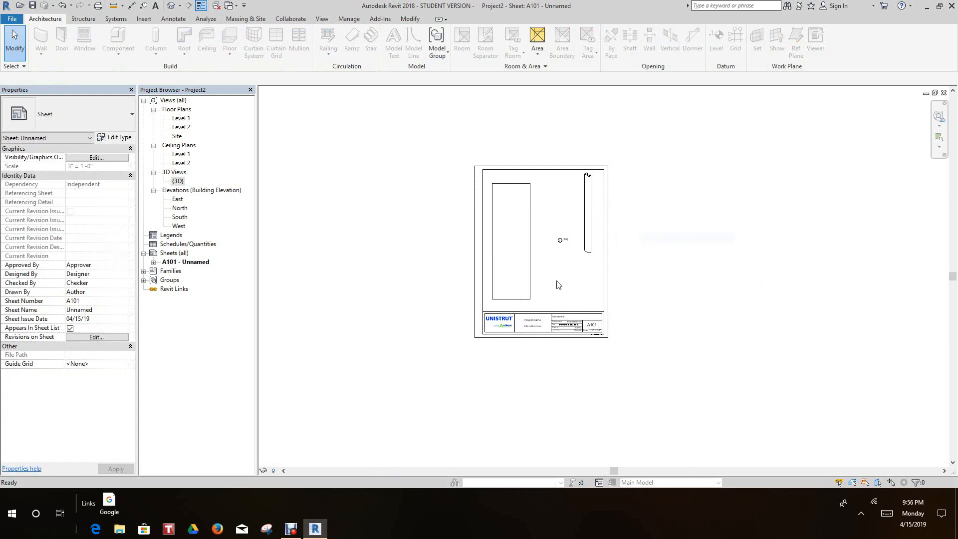
# Activate the North viewport on the sheet, inspect its crop region for the missing column, and deactivate the view.
pyautogui.click(526, 256)
pyautogui.rightClick(510, 238)
pyautogui.moveTo(547, 302)
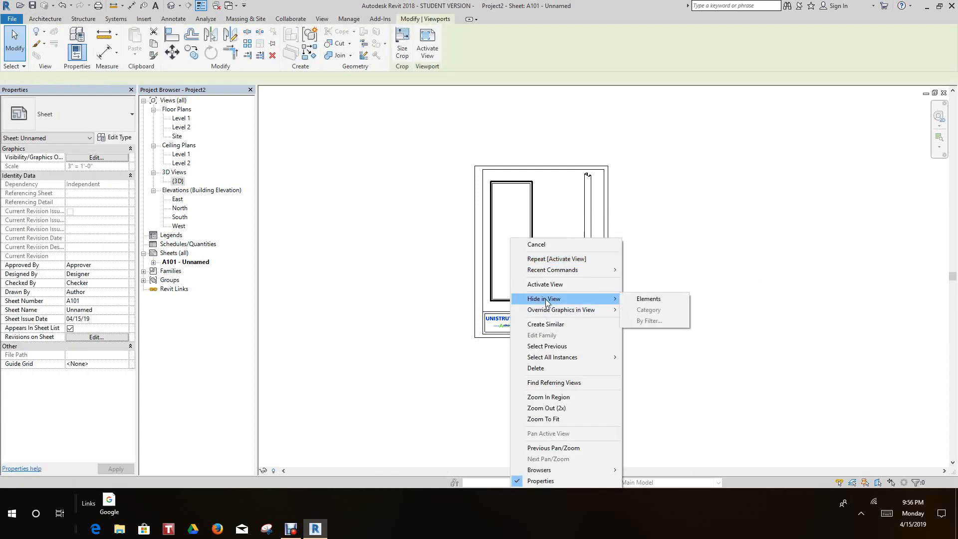
pyautogui.click(547, 285)
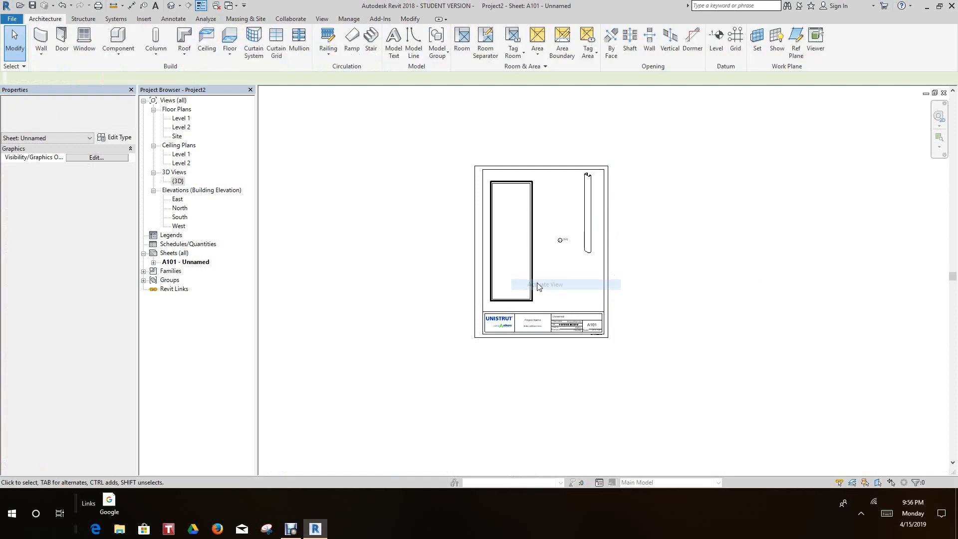
pyautogui.scroll(-2, 525, 273)
pyautogui.rightClick(546, 266)
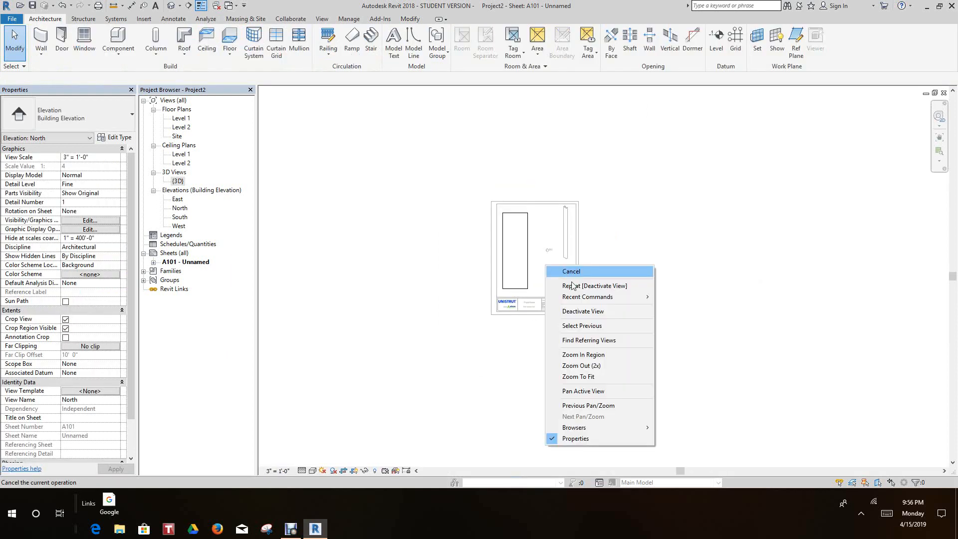
pyautogui.click(571, 271)
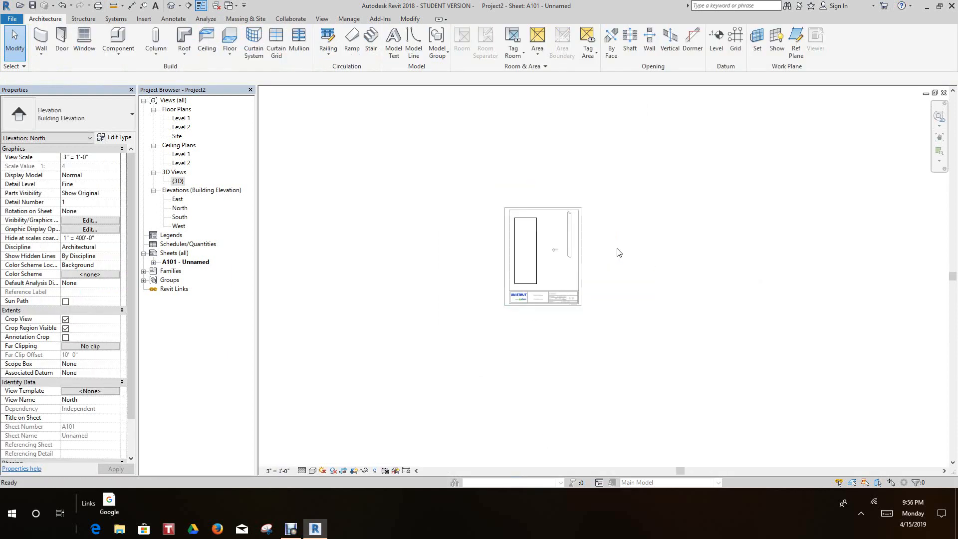
pyautogui.scroll(3, 618, 253)
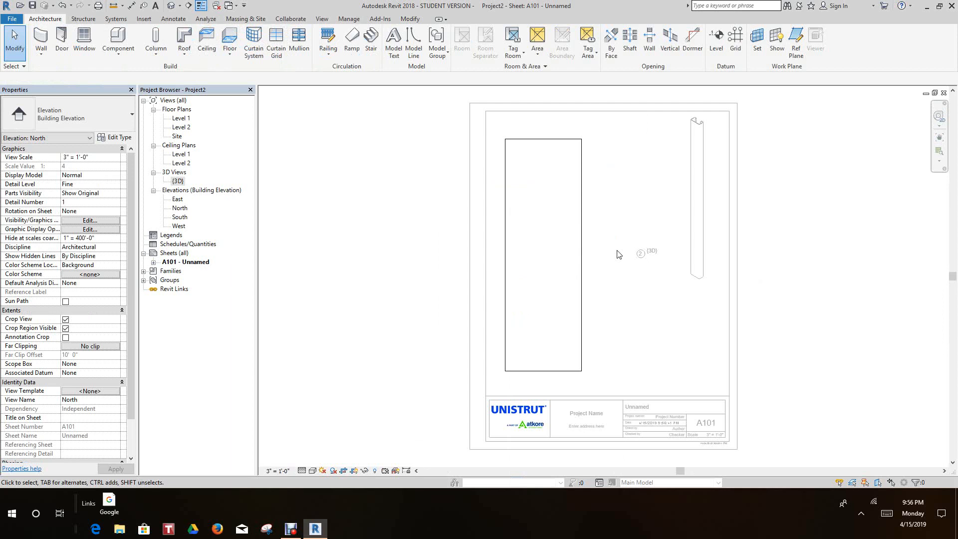
pyautogui.click(583, 264)
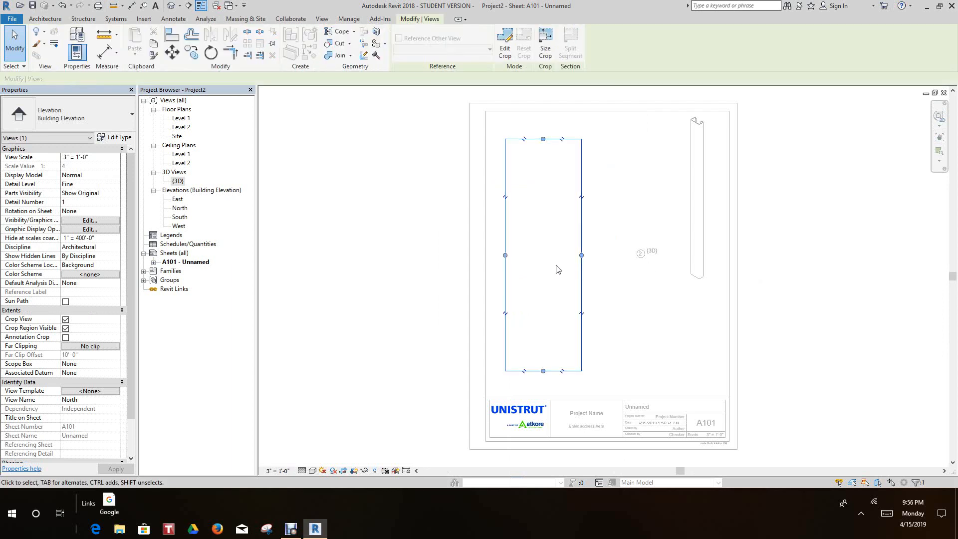
pyautogui.press('Escape')
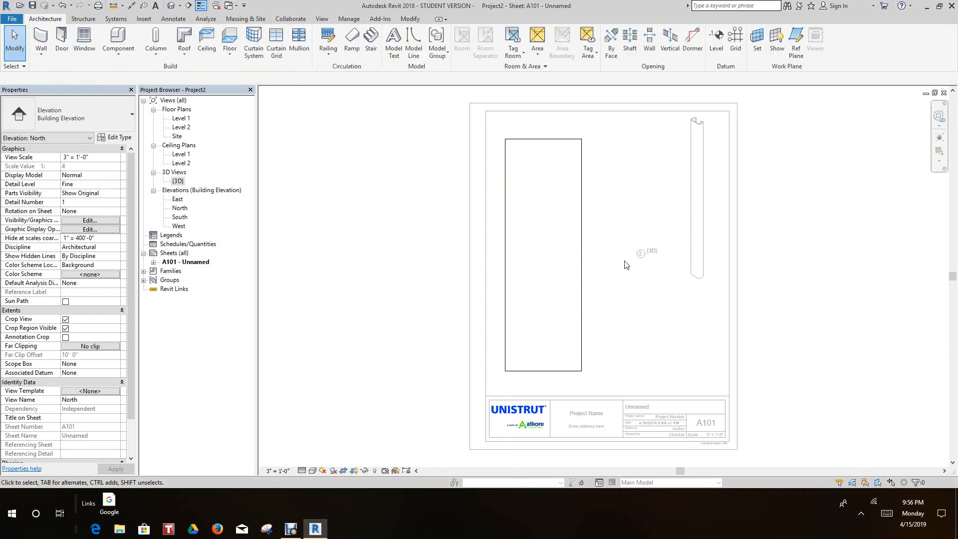
pyautogui.rightClick(616, 278)
pyautogui.click(657, 320)
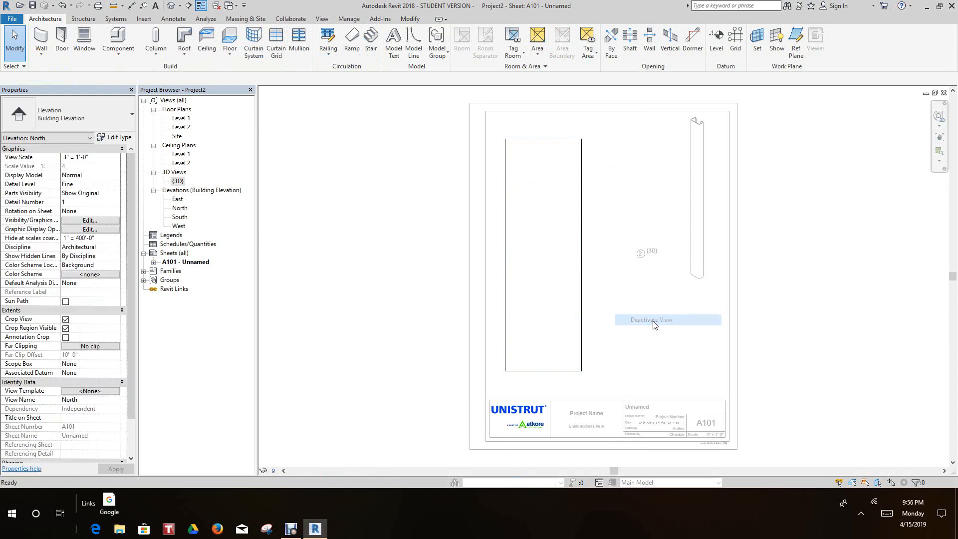
pyautogui.scroll(3, 559, 295)
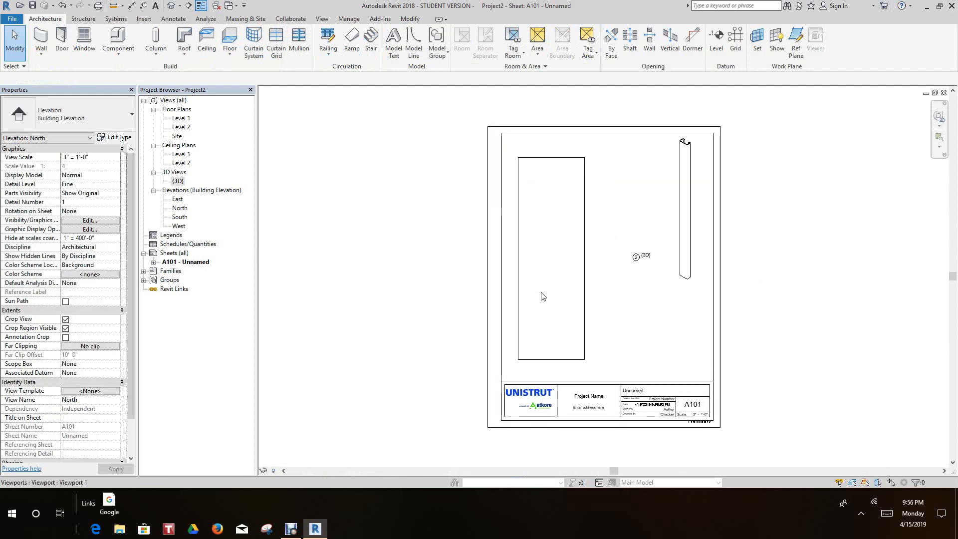
# Reactivate the North view and try extending its crop region well beyond the sheet's left edge to find the column.
pyautogui.scroll(-5, 543, 295)
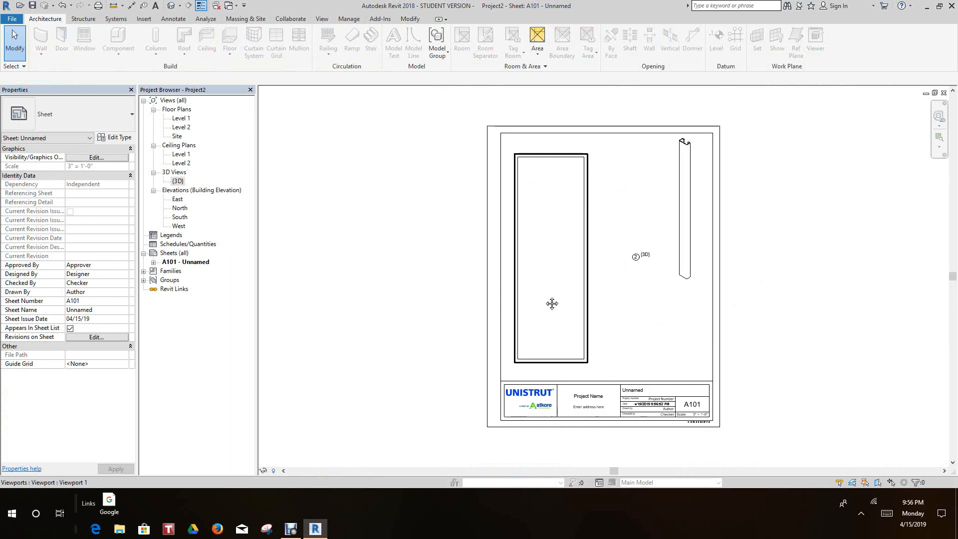
pyautogui.rightClick(558, 302)
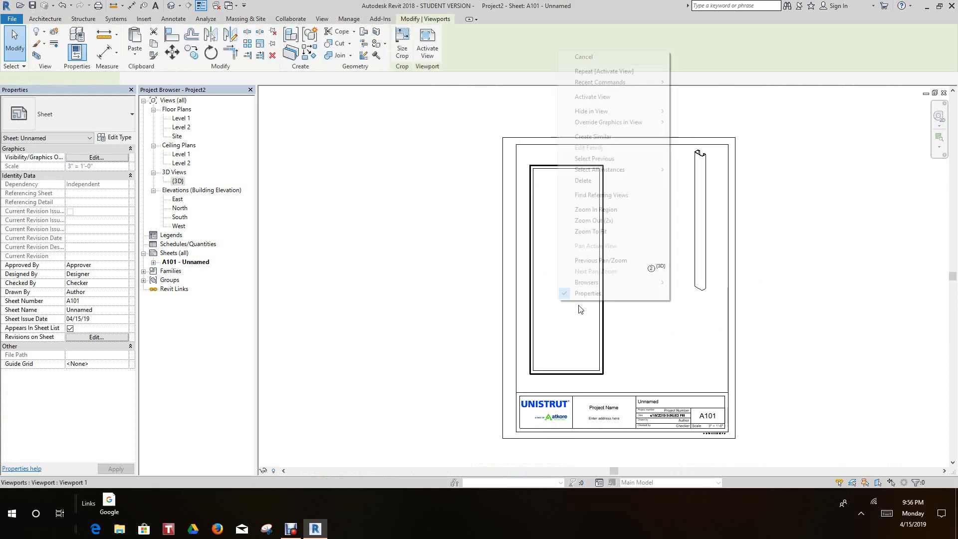
pyautogui.click(603, 97)
pyautogui.click(530, 264)
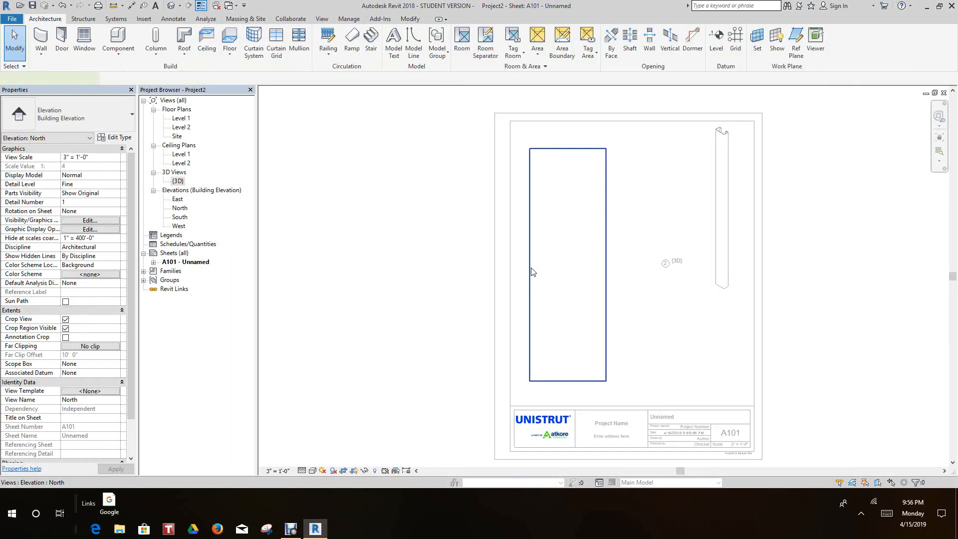
pyautogui.moveTo(530, 267); pyautogui.dragTo(465, 267)
pyautogui.moveTo(366, 260); pyautogui.dragTo(348, 265)
pyautogui.scroll(-2, 472, 257)
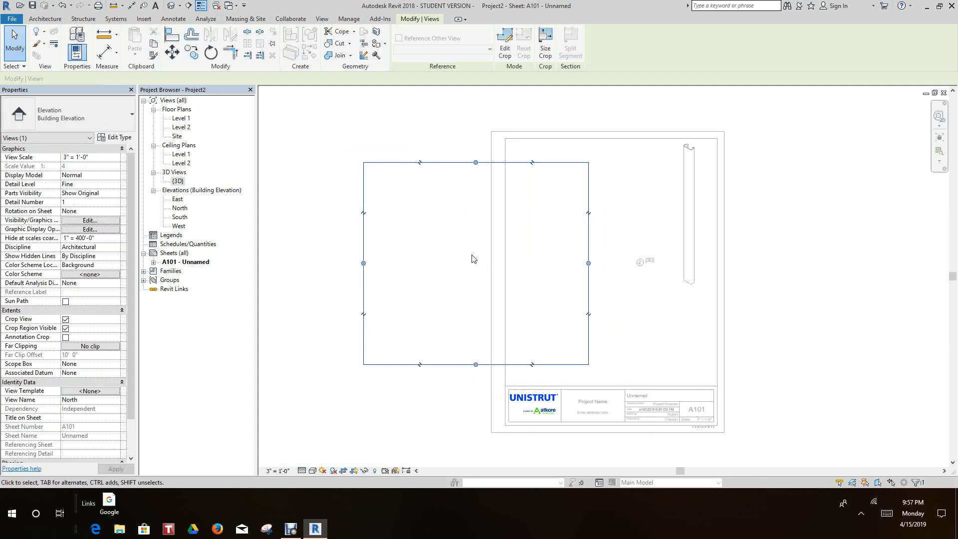
pyautogui.click(455, 128)
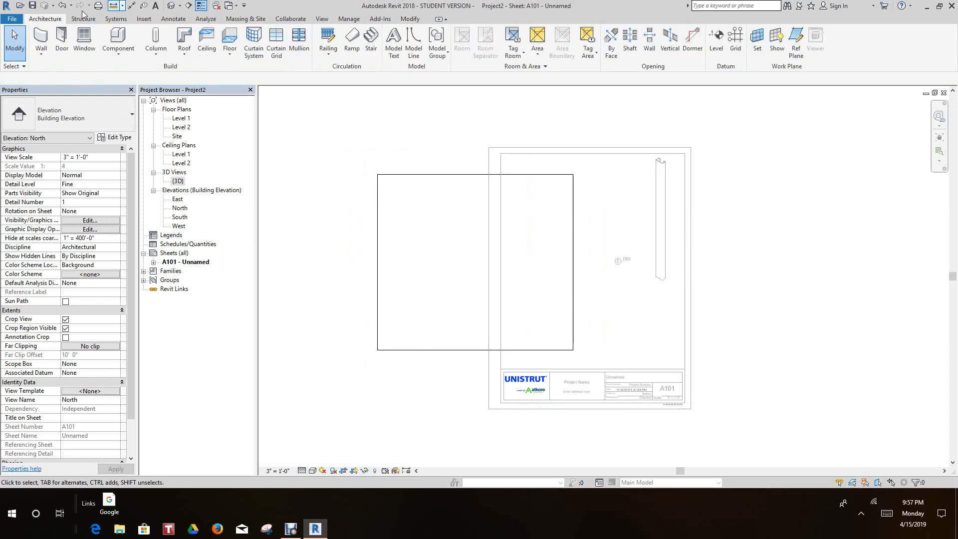
# Undo the North crop region extension and the earlier column move in the 3D view.
pyautogui.click(61, 6)
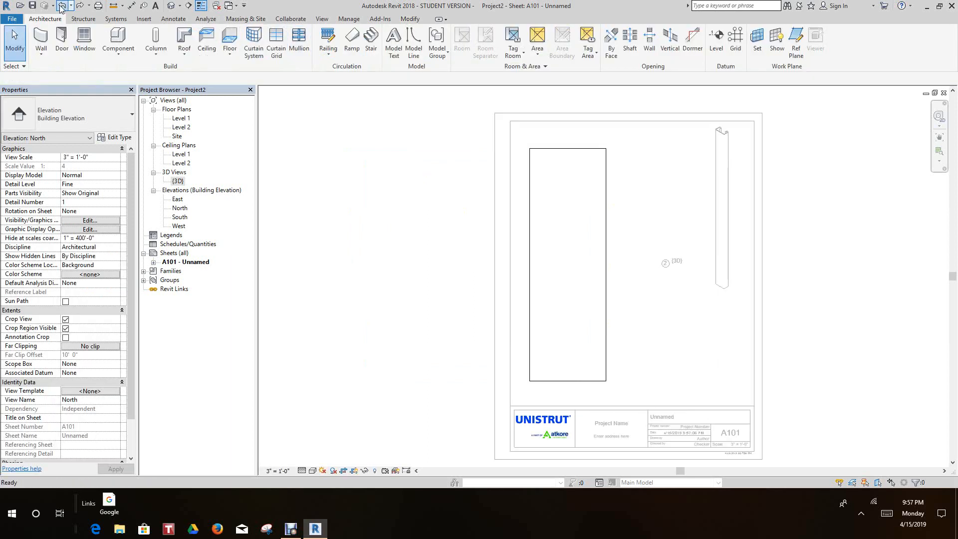
pyautogui.click(61, 6)
pyautogui.click(61, 6)
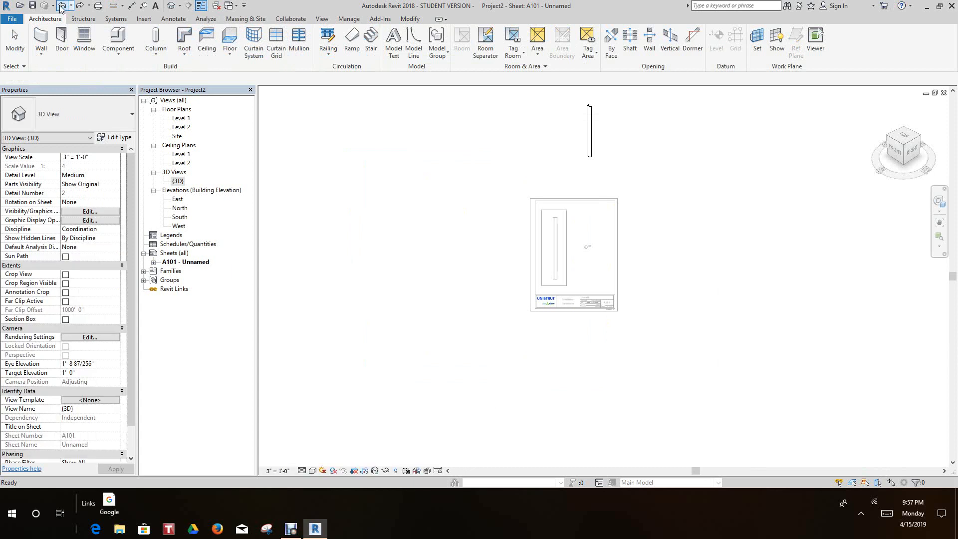
# Try moving the column itself down beside the North viewport in the active 3D view, and undo the move.
pyautogui.scroll(-1, 564, 169)
pyautogui.moveTo(605, 186); pyautogui.dragTo(625, 297)
pyautogui.scroll(2, 614, 279)
pyautogui.click(568, 254)
pyautogui.scroll(-2, 558, 235)
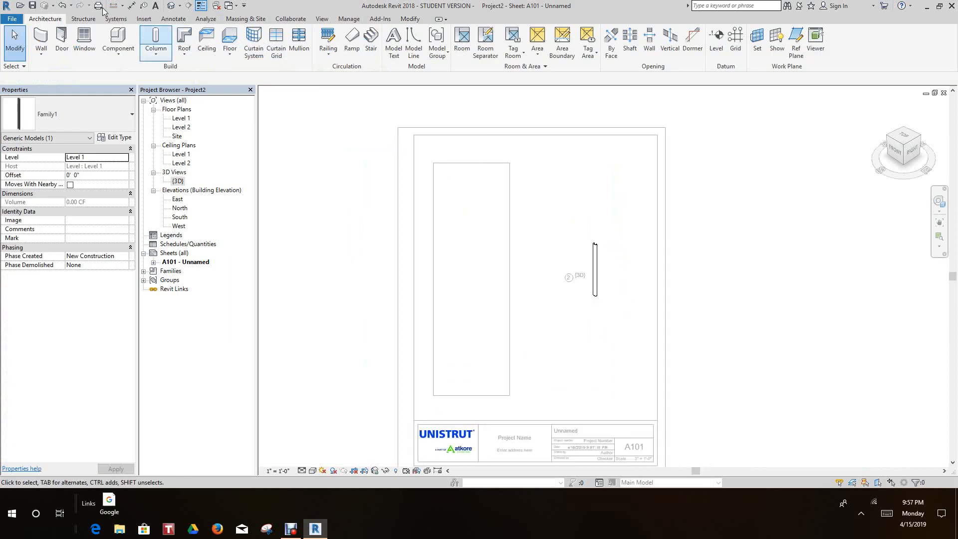
pyautogui.click(61, 9)
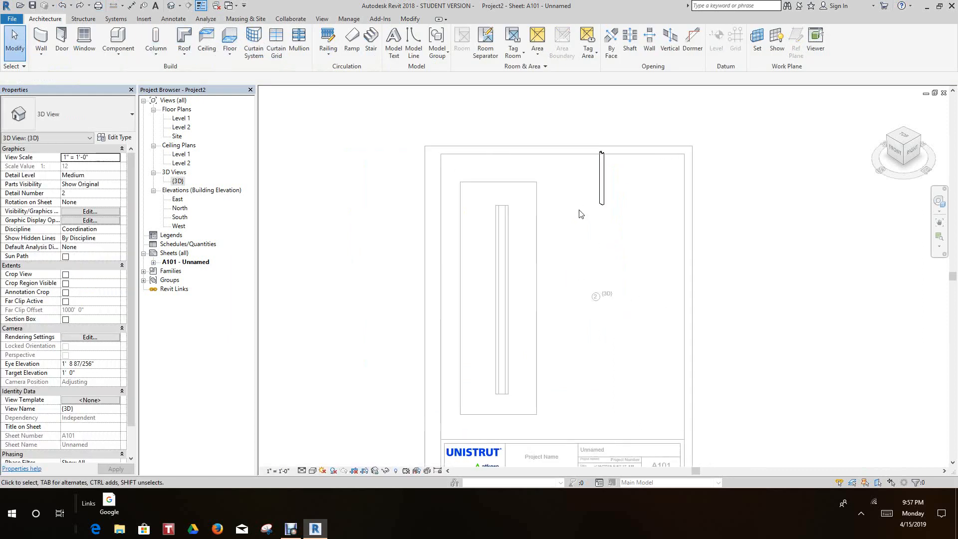
# Deactivate and reactivate the {3D} viewport, and turn on cropping with a visible crop region.
pyautogui.rightClick(580, 214)
pyautogui.click(613, 253)
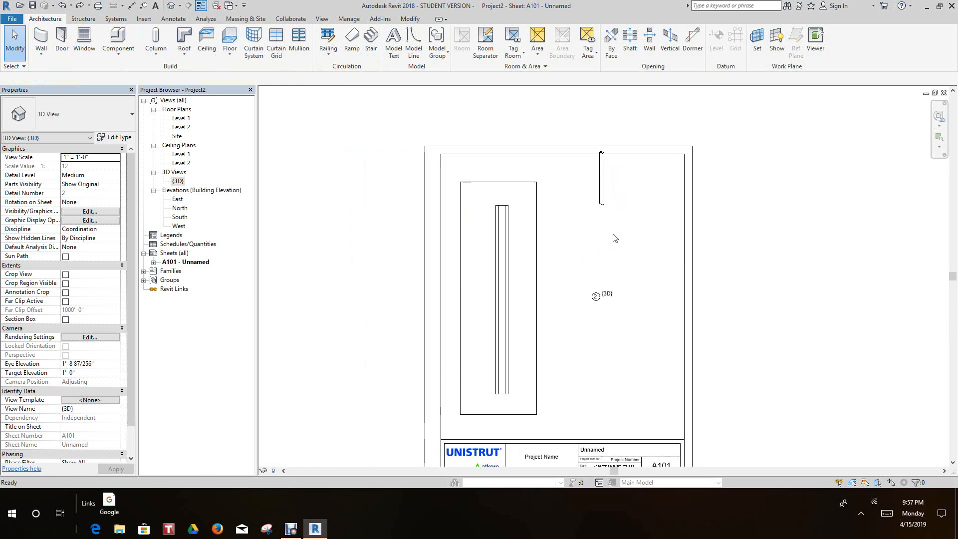
pyautogui.scroll(-4, 614, 238)
pyautogui.click(334, 375)
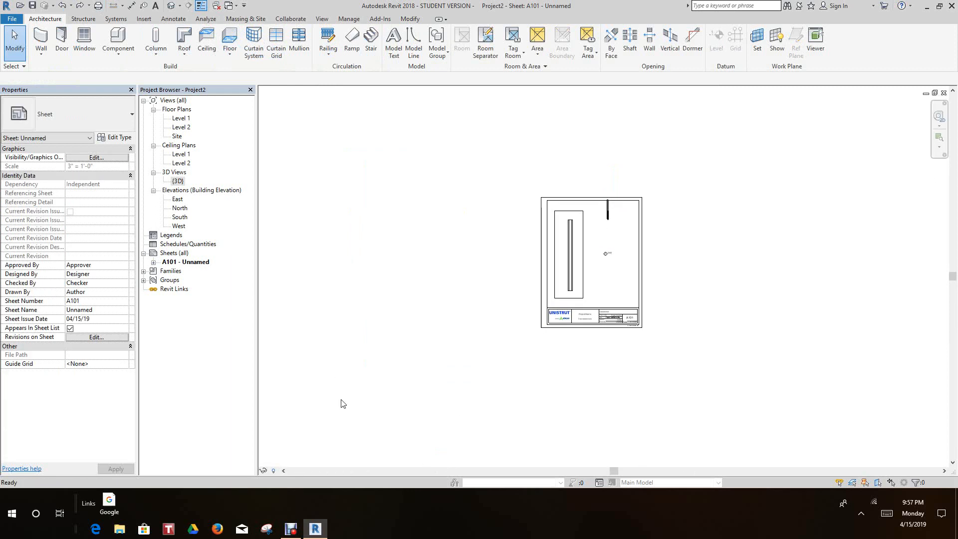
pyautogui.rightClick(613, 214)
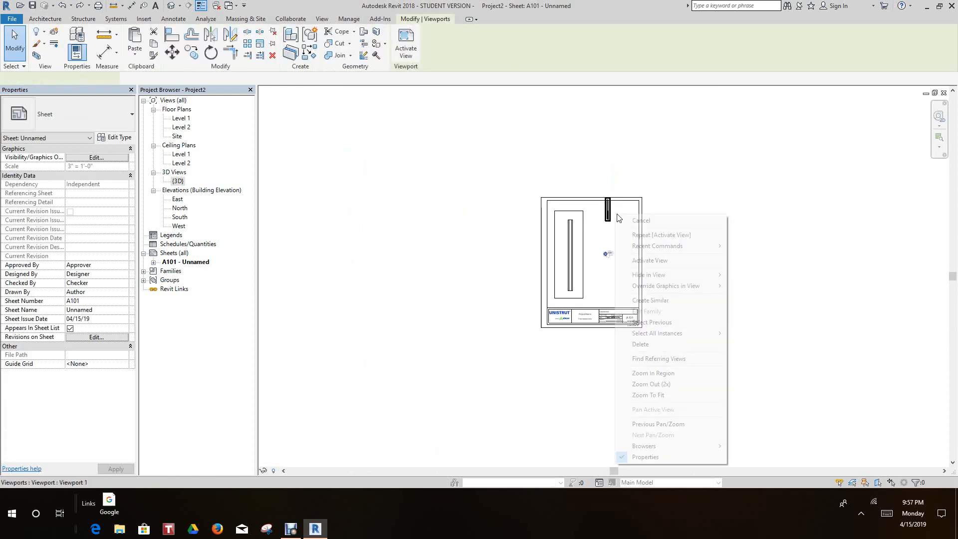
pyautogui.click(660, 264)
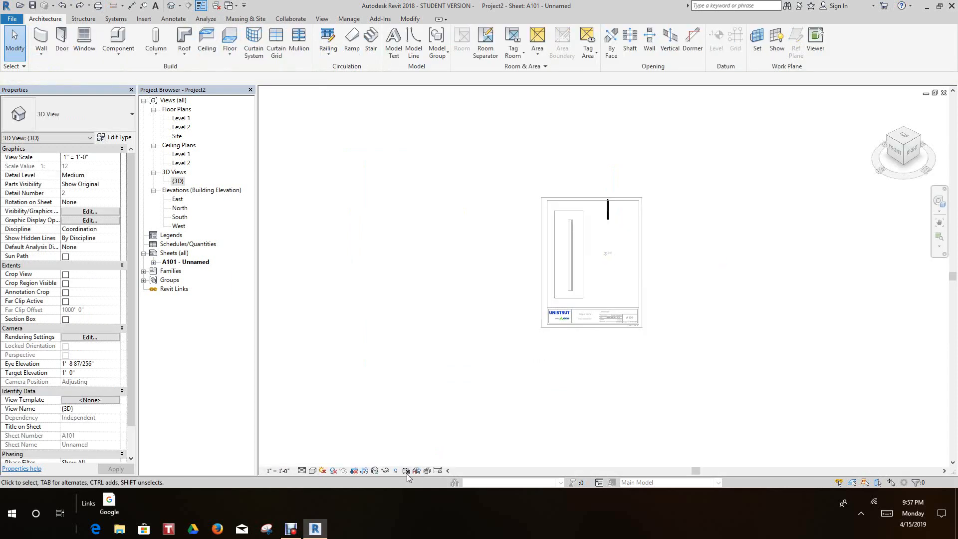
pyautogui.click(365, 472)
pyautogui.scroll(1, 650, 295)
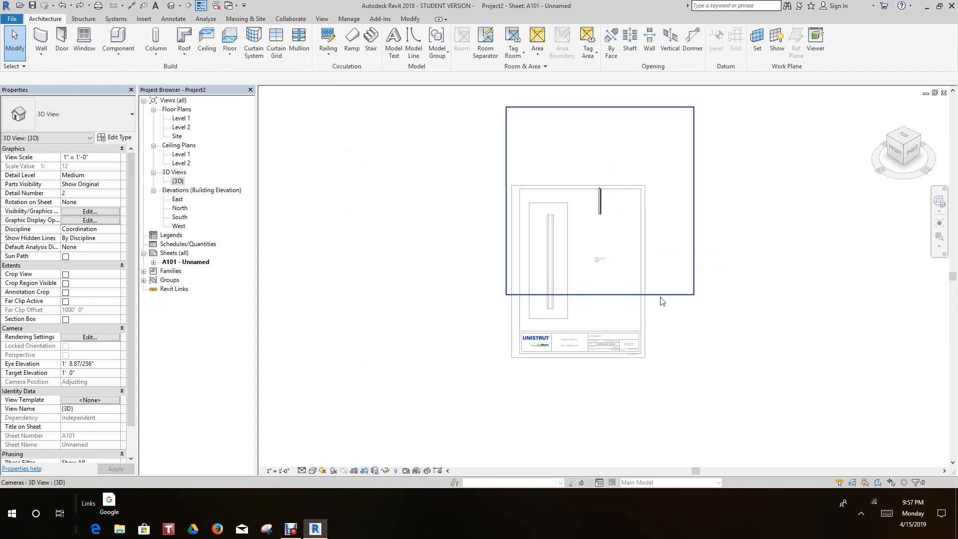
# Shrink the 3D view's crop region on all four sides to a small frame around the column, and deactivate the view.
pyautogui.click(648, 294)
pyautogui.moveTo(600, 295); pyautogui.dragTo(599, 228)
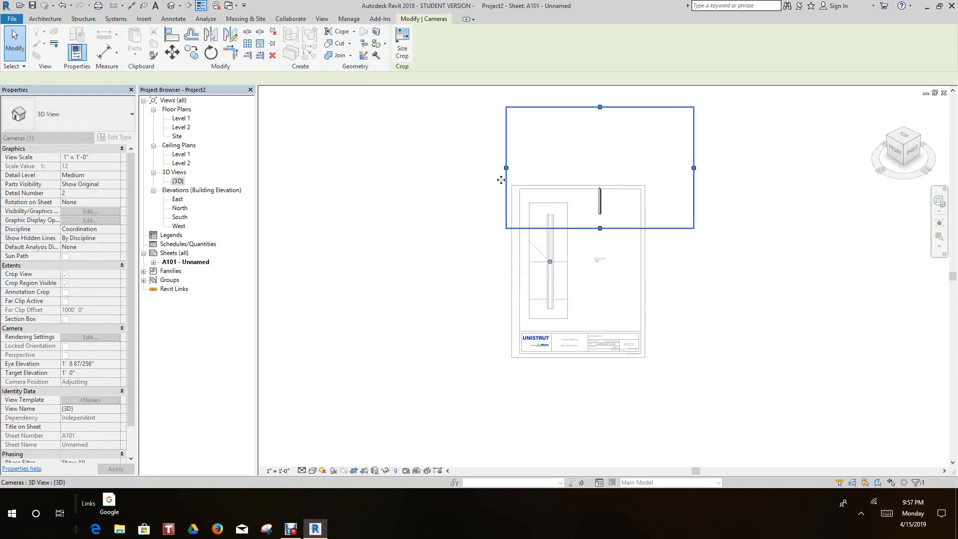
pyautogui.moveTo(506, 167); pyautogui.dragTo(569, 171)
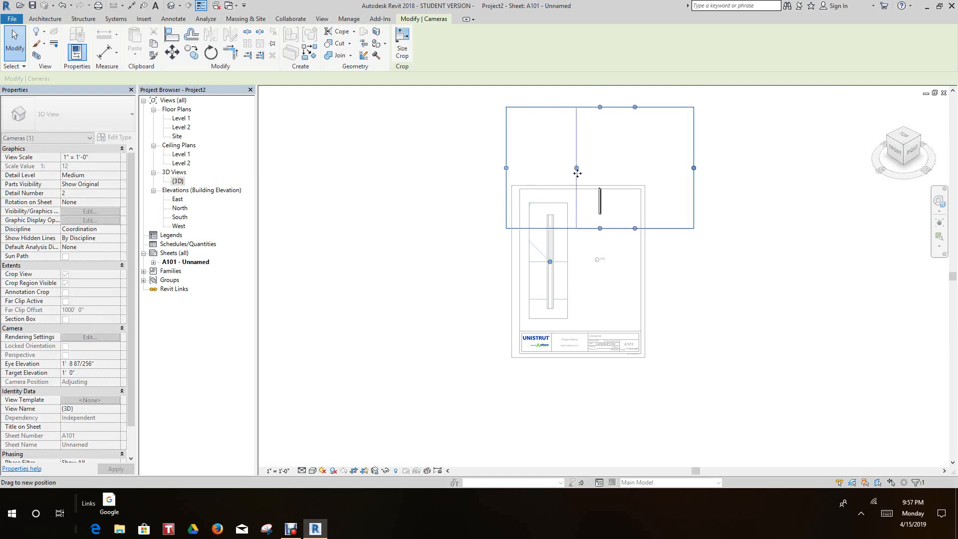
pyautogui.moveTo(696, 173); pyautogui.dragTo(605, 136)
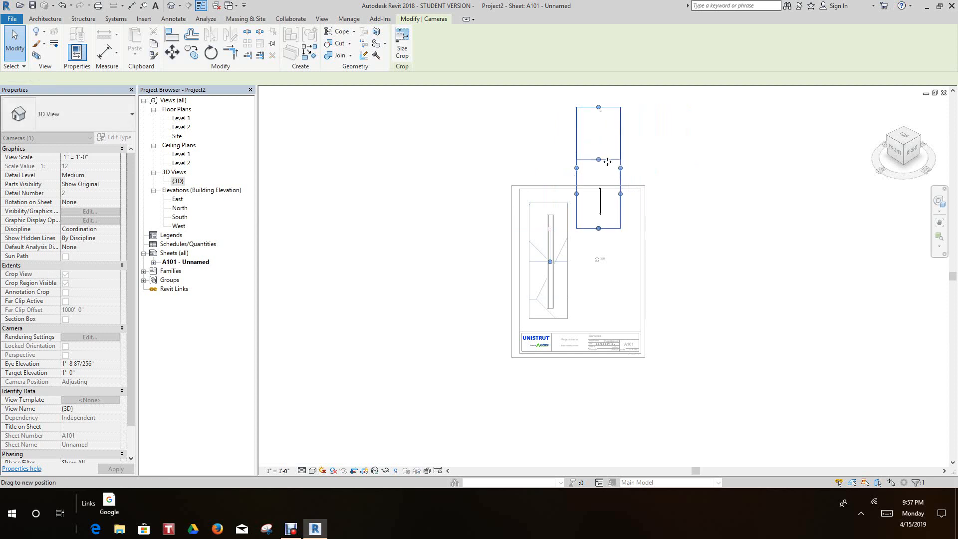
pyautogui.moveTo(606, 169); pyautogui.dragTo(606, 168)
pyautogui.rightClick(646, 152)
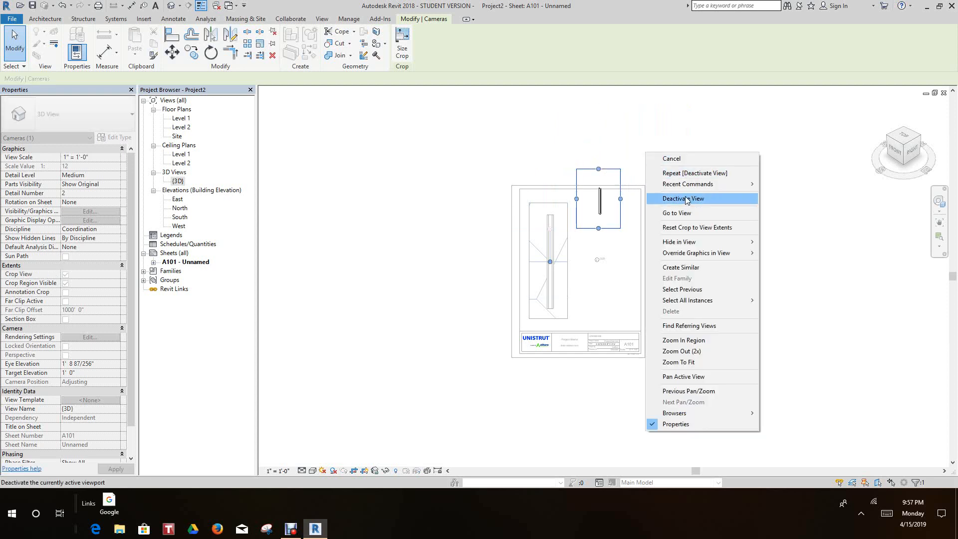
pyautogui.click(686, 198)
# Move the cropped {3D} viewport down inside the sheet border, beside the upper part of the North viewport.
pyautogui.moveTo(621, 219)
pyautogui.mouseDown()
pyautogui.moveTo(622, 259)
pyautogui.moveTo(624, 221)
pyautogui.mouseUp()
pyautogui.rightClick(616, 178)
pyautogui.click(641, 181)
pyautogui.moveTo(629, 174); pyautogui.dragTo(630, 207)
pyautogui.click(656, 221)
pyautogui.scroll(3, 591, 265)
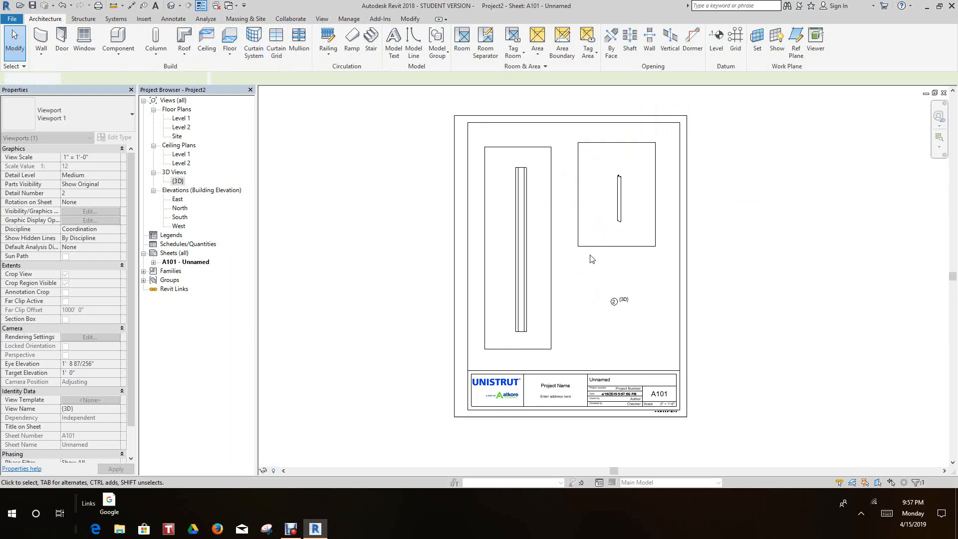
pyautogui.scroll(2, 596, 270)
pyautogui.click(575, 233)
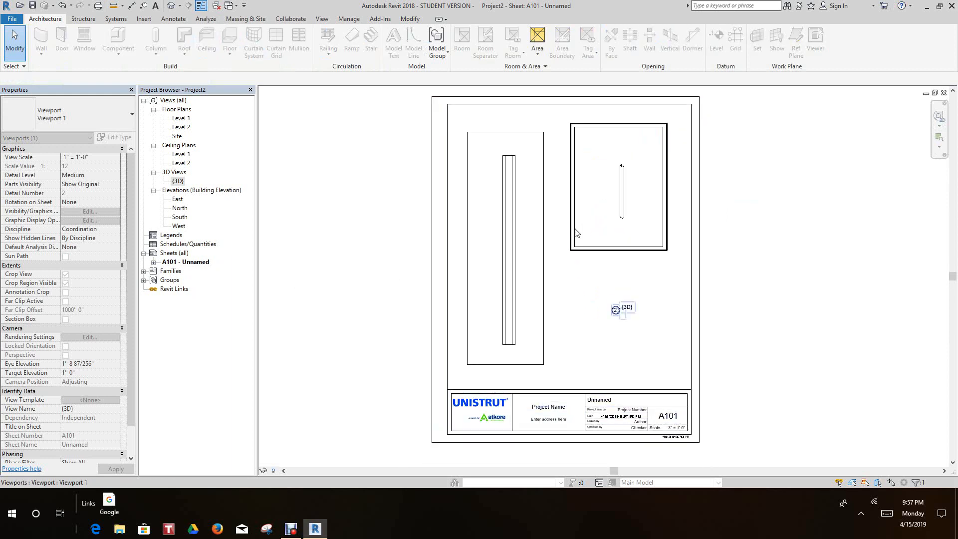
pyautogui.click(557, 240)
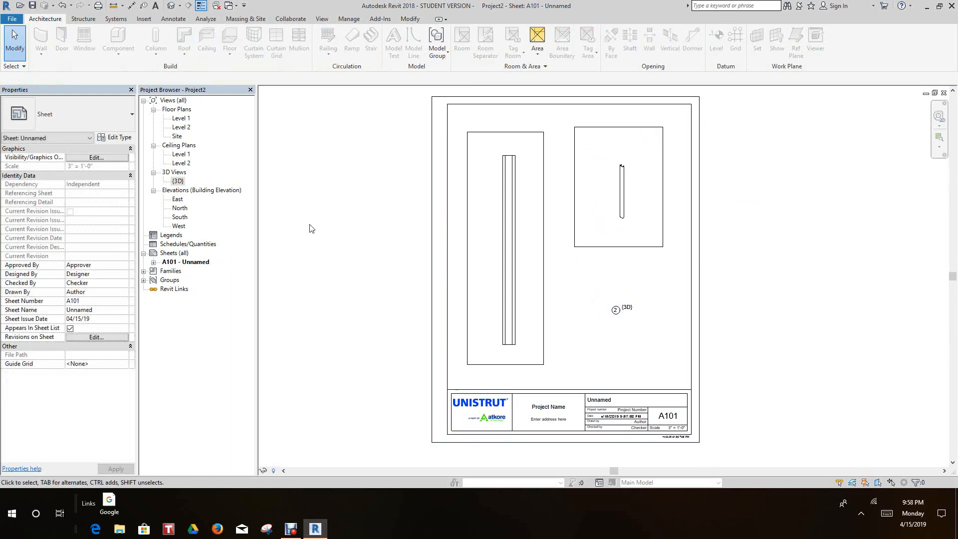
# Activate the {3D} viewport and set its view scale to 3" = 1'-0".
pyautogui.rightClick(609, 228)
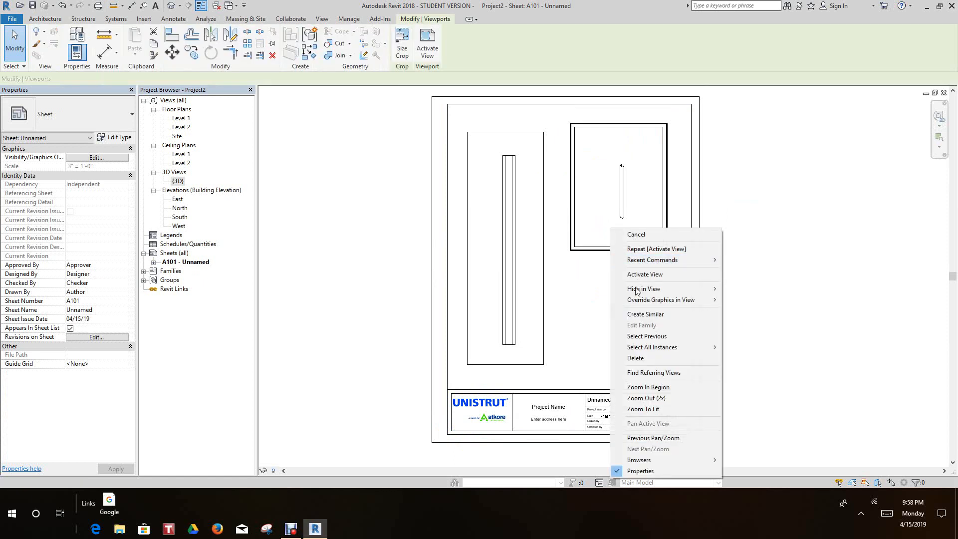
pyautogui.click(645, 276)
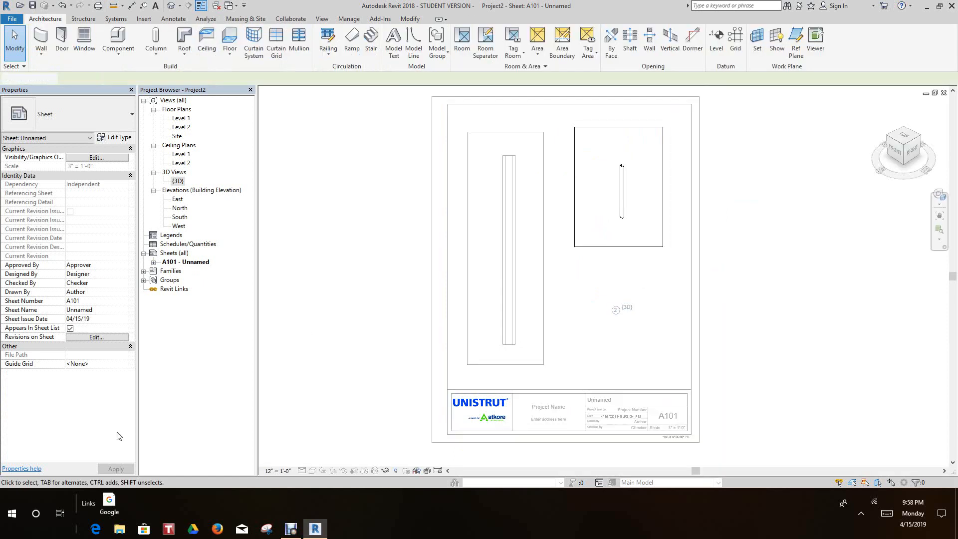
pyautogui.click(279, 474)
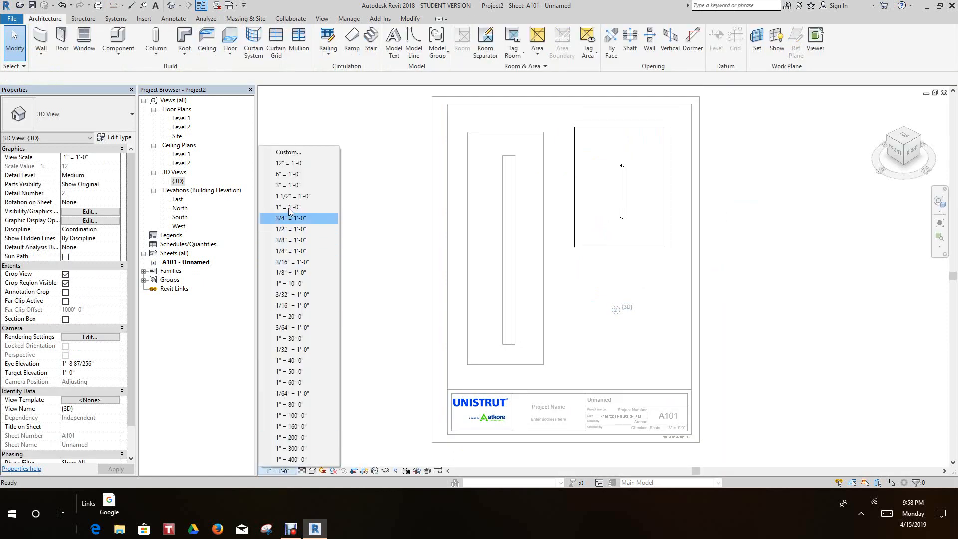
pyautogui.click(288, 184)
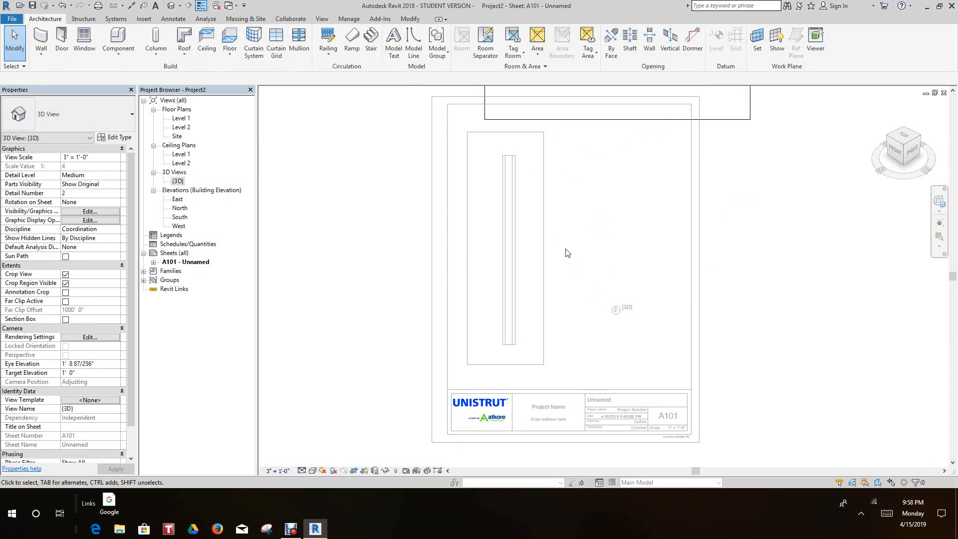
pyautogui.scroll(-5, 565, 253)
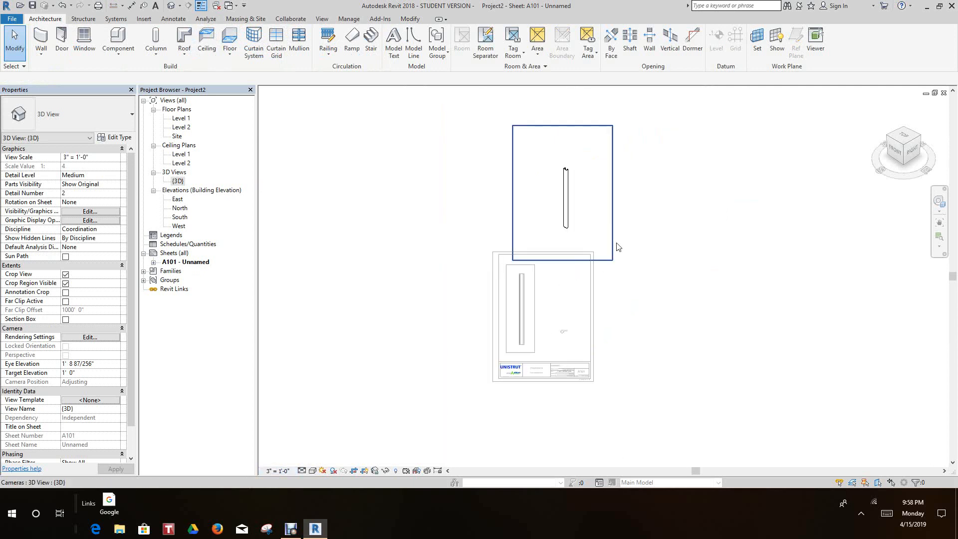
# Deactivate the {3D} viewport on the sheet and open the North elevation view.
pyautogui.rightClick(594, 221)
pyautogui.click(632, 267)
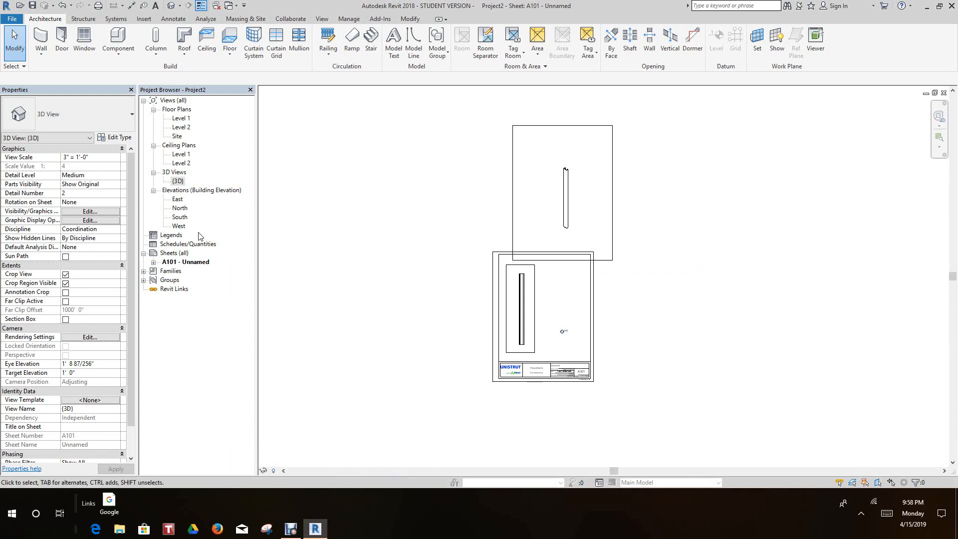
pyautogui.doubleClick(179, 209)
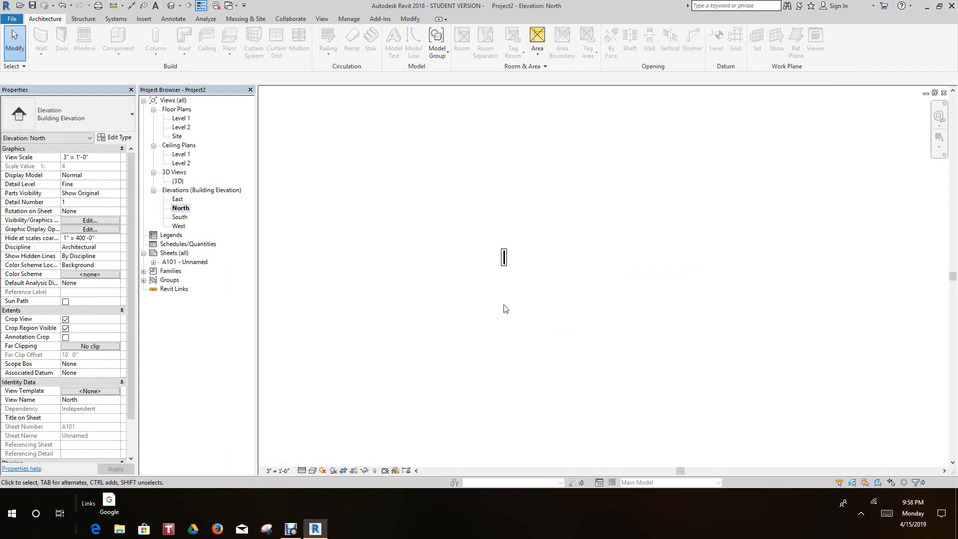
pyautogui.scroll(2, 532, 249)
# Check the Level 1 and Level 2 floor plans for the column, ending in Level 1.
pyautogui.doubleClick(181, 118)
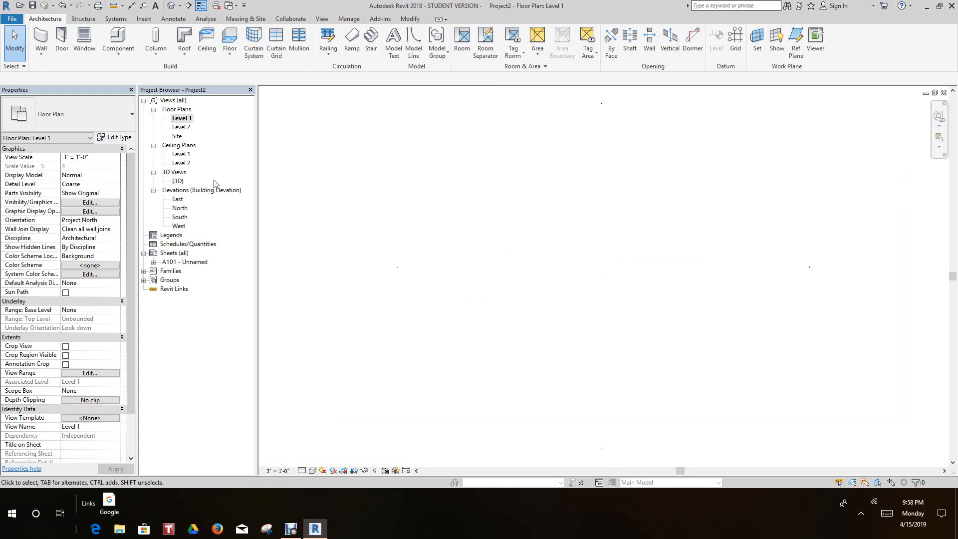
pyautogui.doubleClick(181, 127)
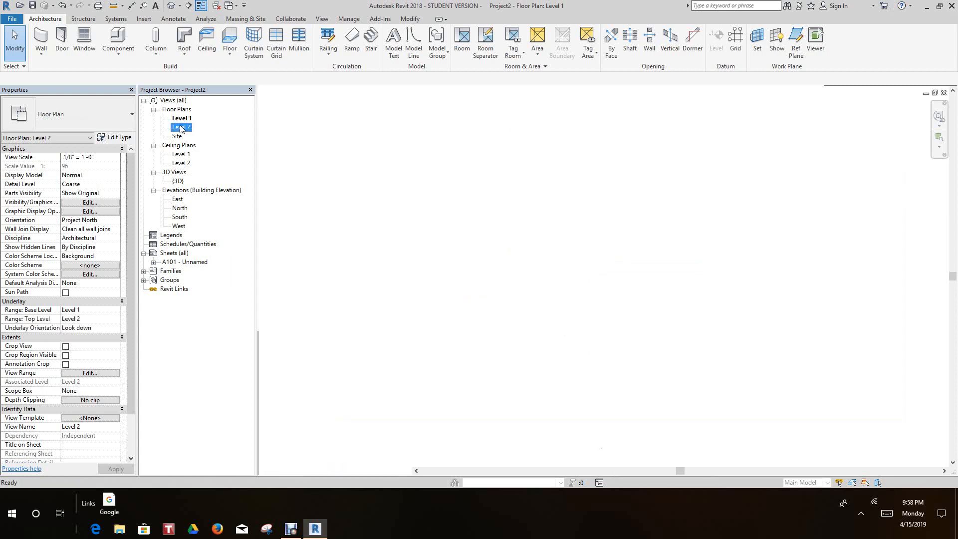
pyautogui.scroll(-2, 496, 211)
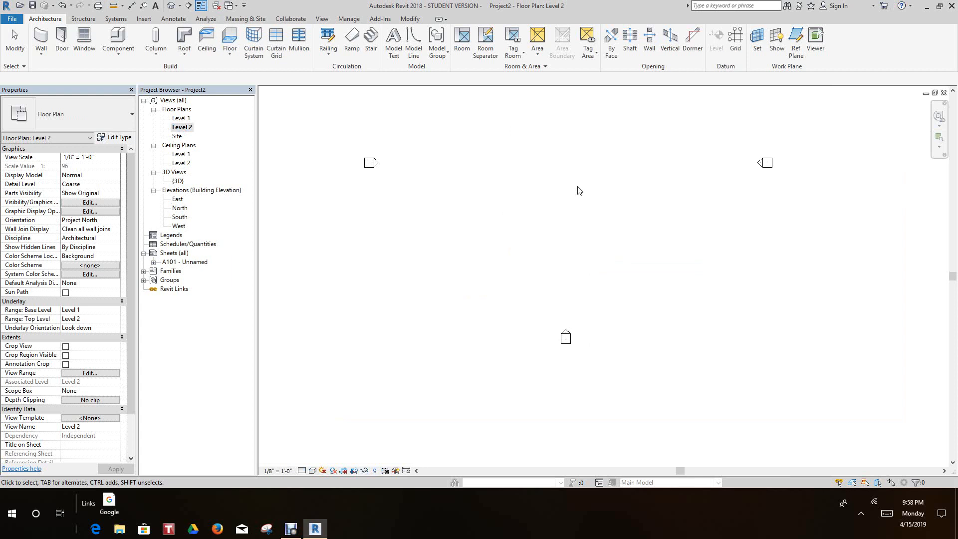
pyautogui.scroll(2, 577, 187)
pyautogui.doubleClick(180, 118)
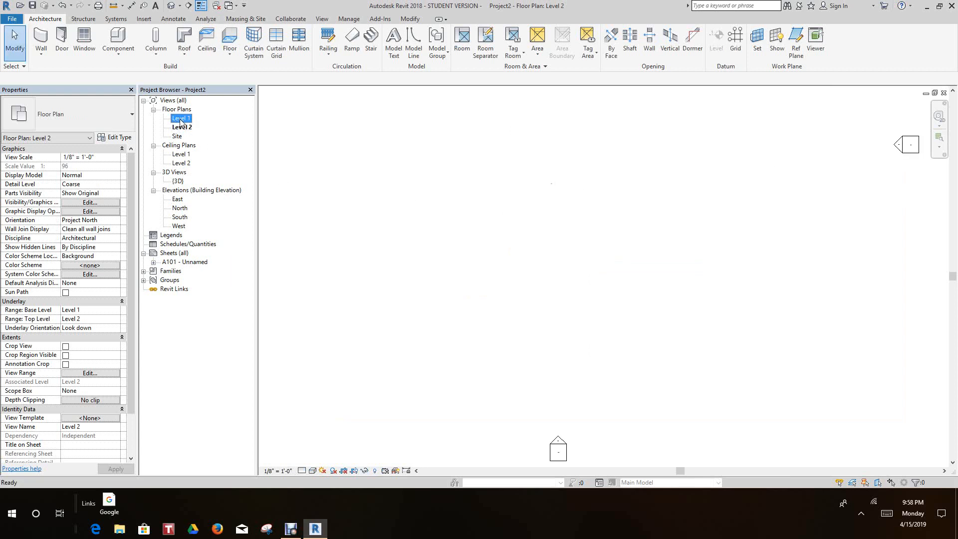
pyautogui.scroll(3, 602, 257)
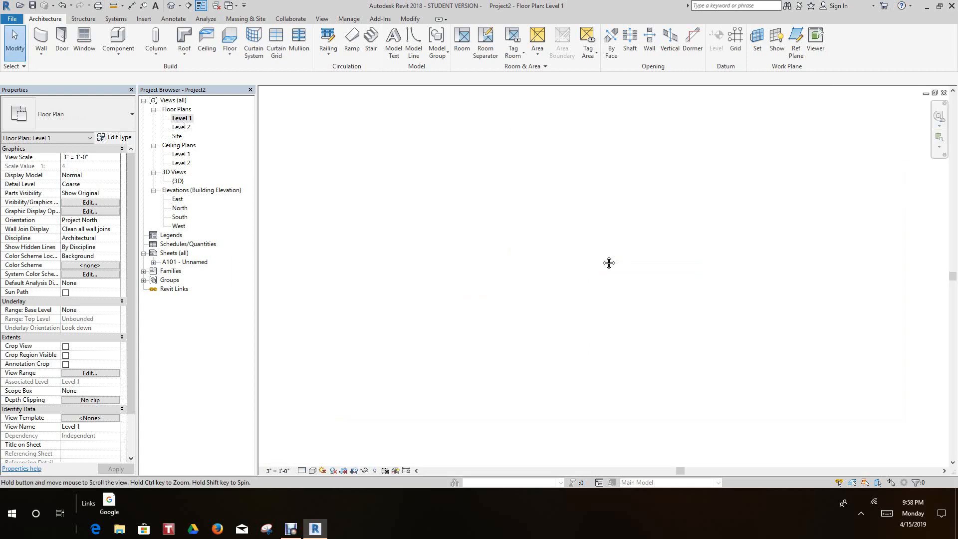
# Reveal hidden elements in the Level 1 plan, turn the reveal mode off, and return to sheet A101.
pyautogui.click(375, 471)
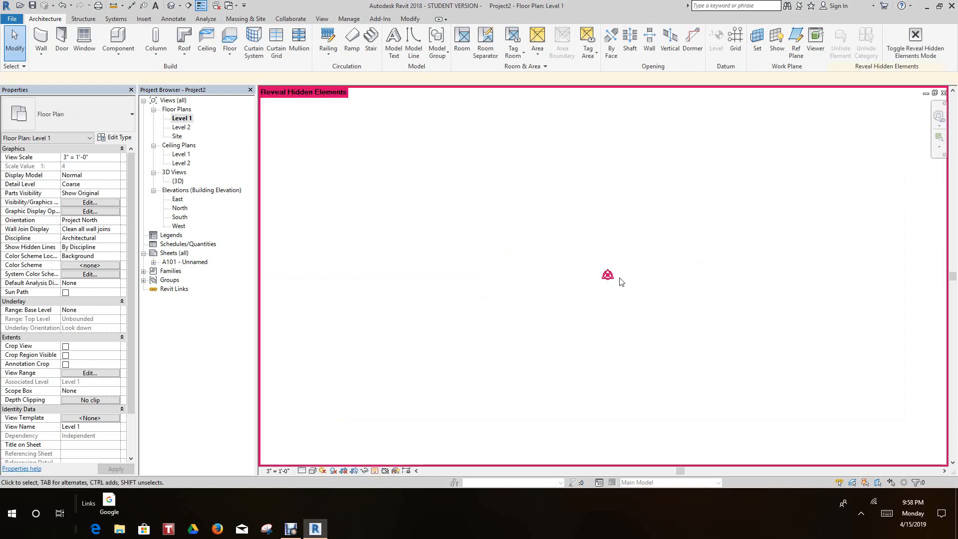
pyautogui.click(375, 471)
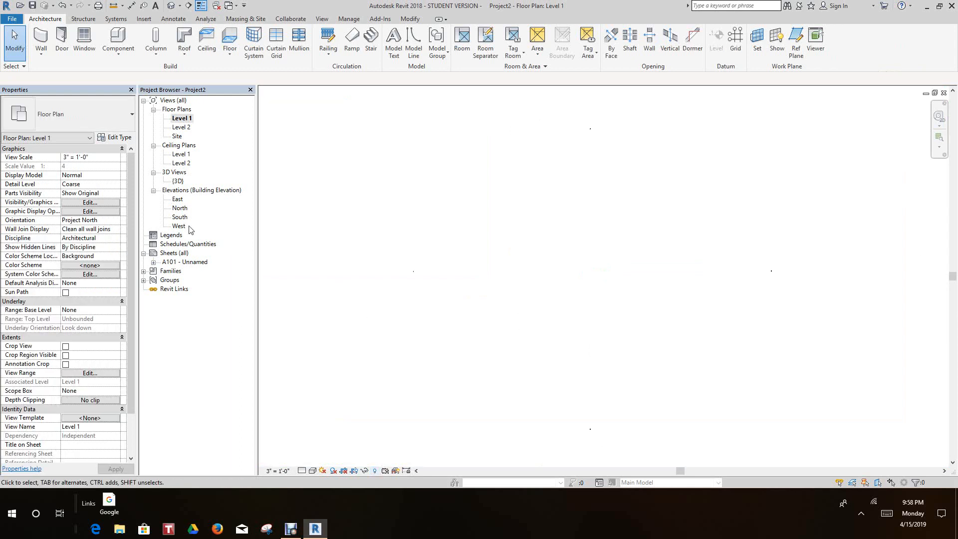
pyautogui.doubleClick(174, 262)
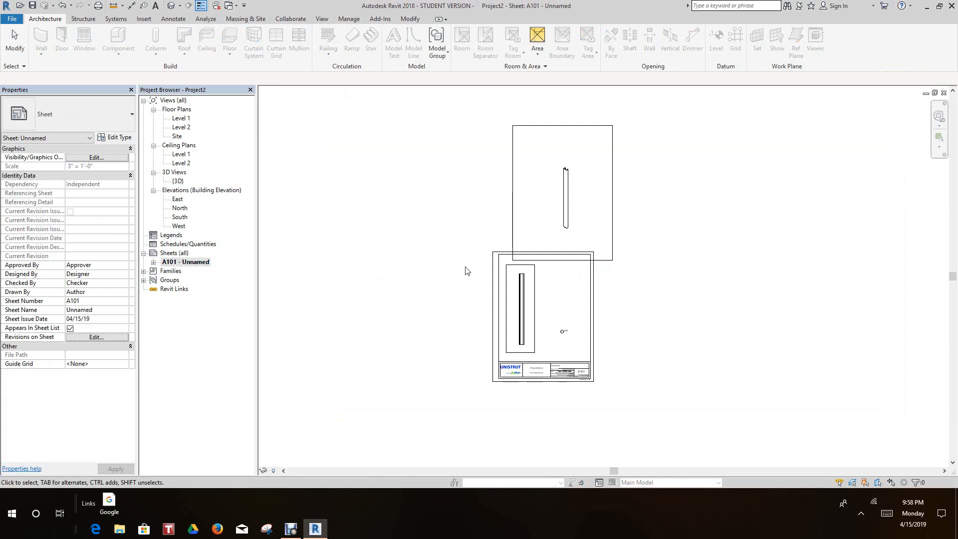
pyautogui.scroll(2, 566, 301)
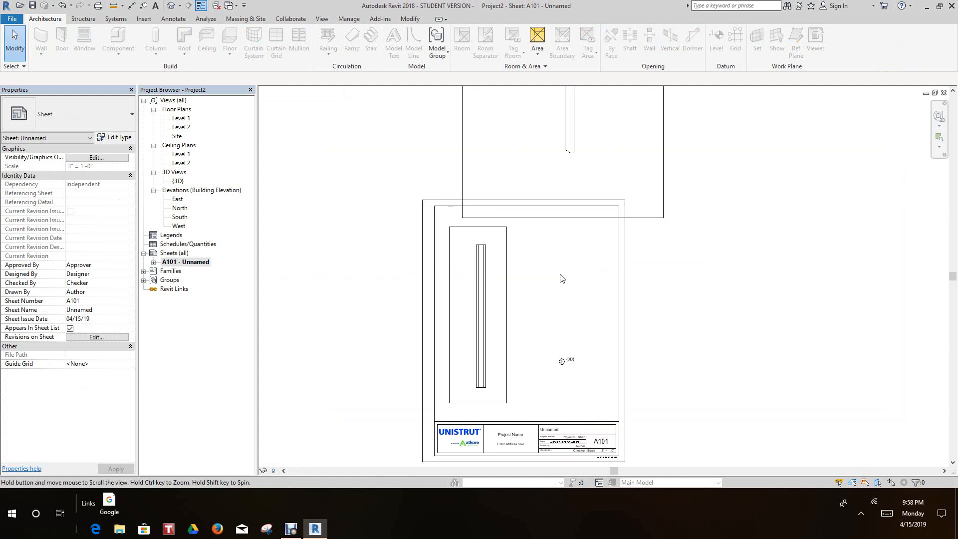
# Open the Level 2 floor plan and set its detail level to Fine.
pyautogui.doubleClick(180, 128)
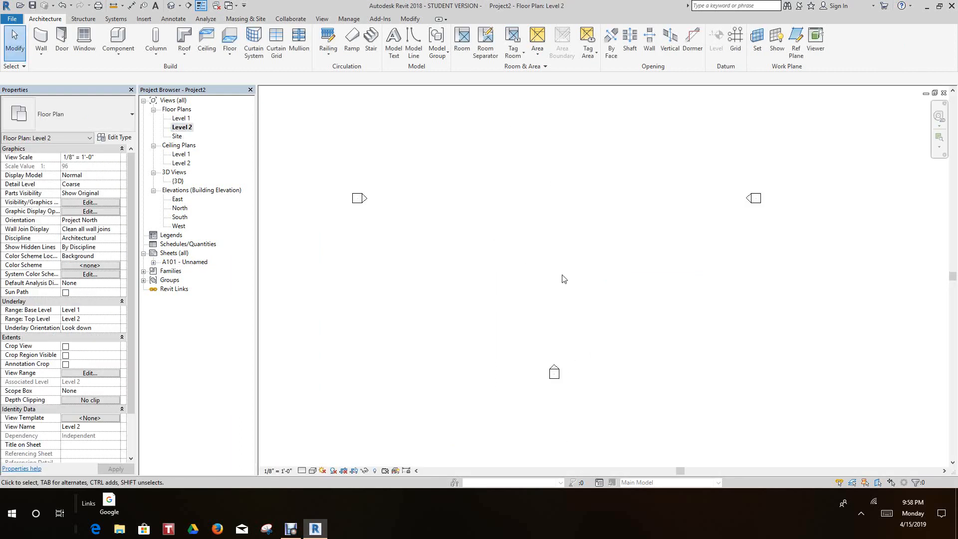
pyautogui.middleClick(565, 227)
pyautogui.middleClick(564, 227)
pyautogui.scroll(-1, 569, 232)
pyautogui.scroll(-2, 582, 227)
pyautogui.moveTo(582, 229); pyautogui.dragTo(577, 243, button='middle')
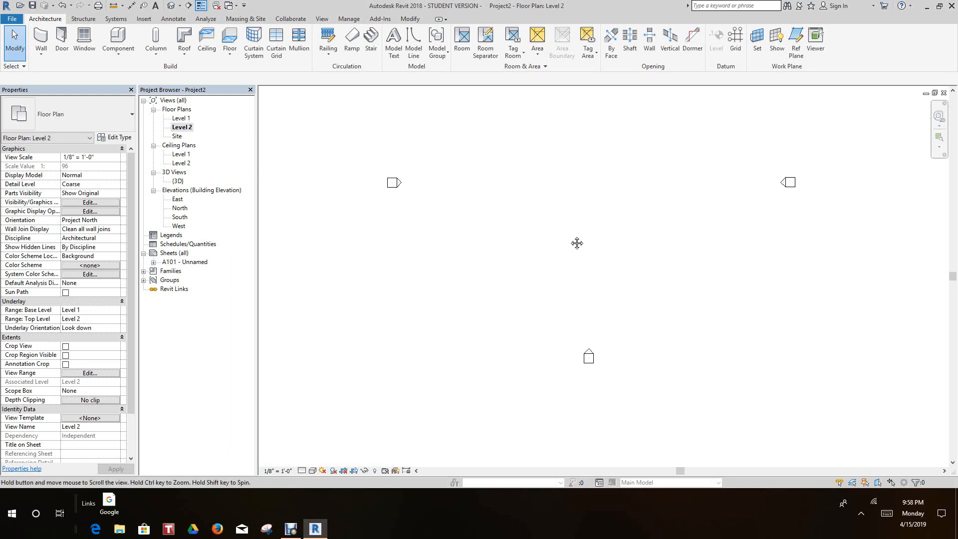
pyautogui.scroll(-8, 536, 327)
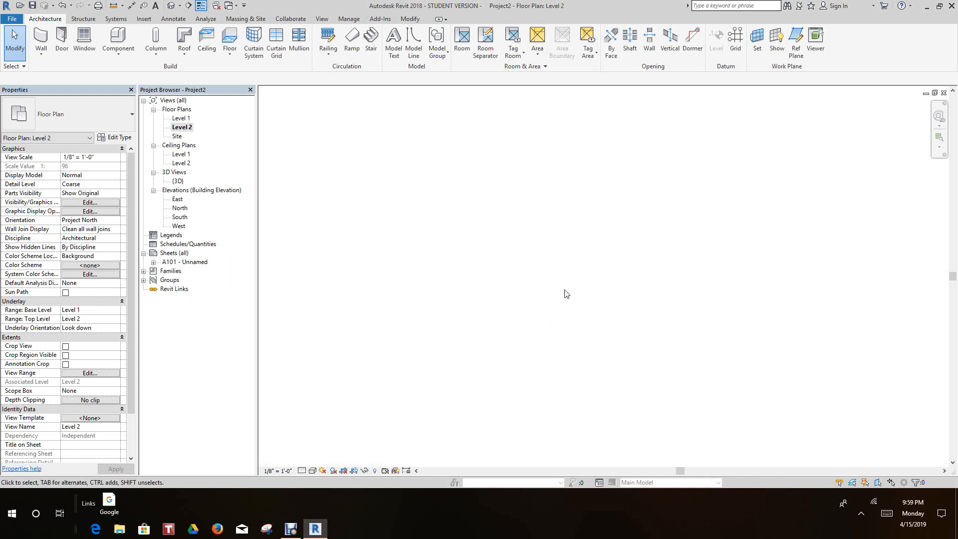
pyautogui.scroll(5, 545, 329)
pyautogui.click(303, 469)
pyautogui.click(313, 460)
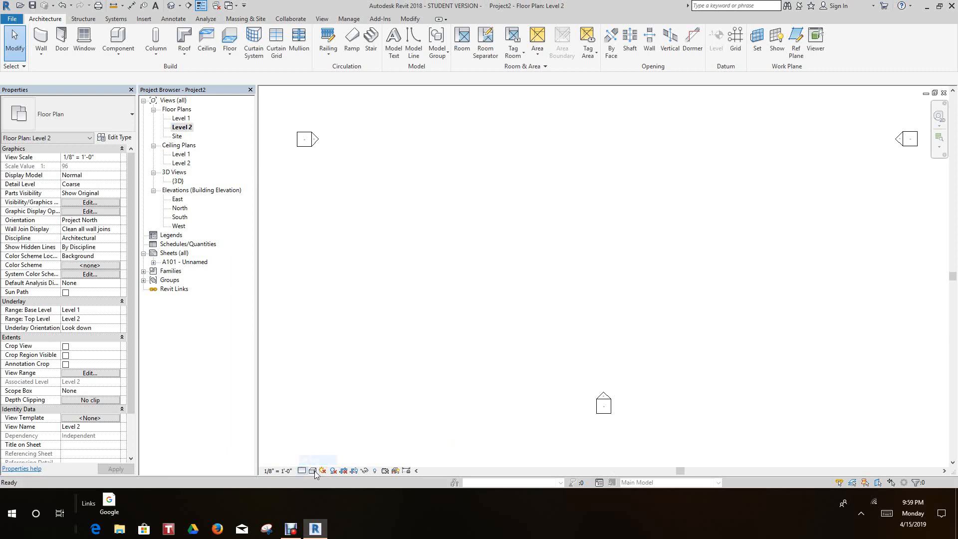
# Reveal hidden elements in the Level 2 plan and examine the whole plan area.
pyautogui.click(375, 470)
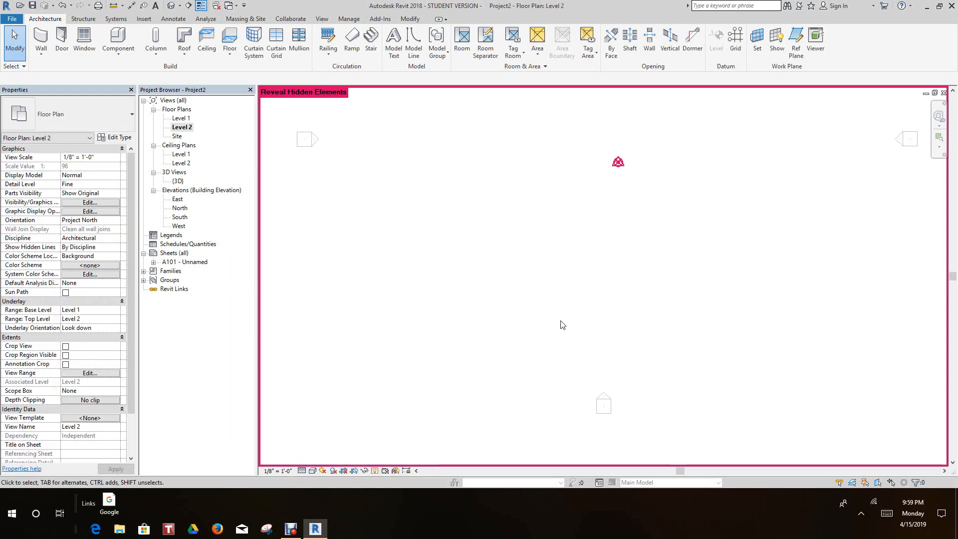
pyautogui.scroll(-2, 570, 289)
pyautogui.scroll(-4, 576, 287)
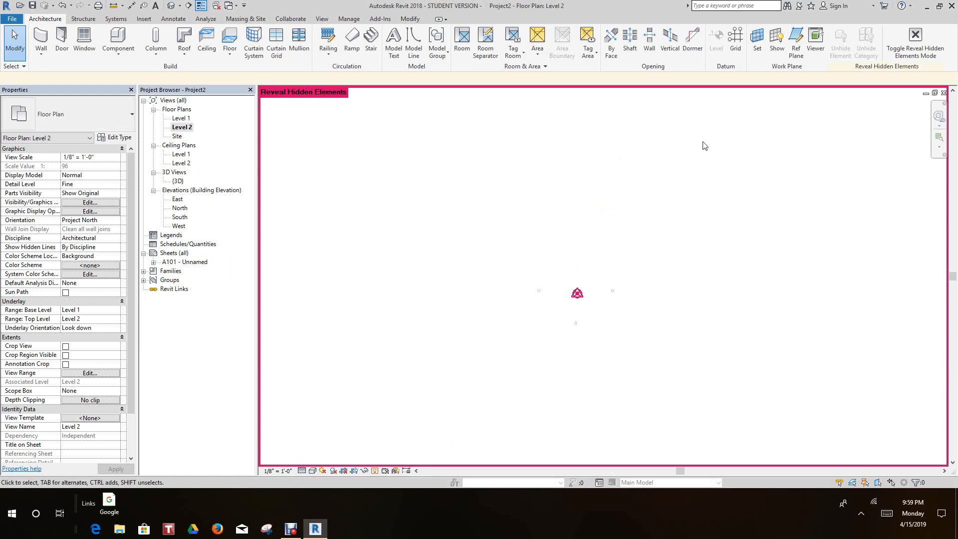
pyautogui.click(320, 531)
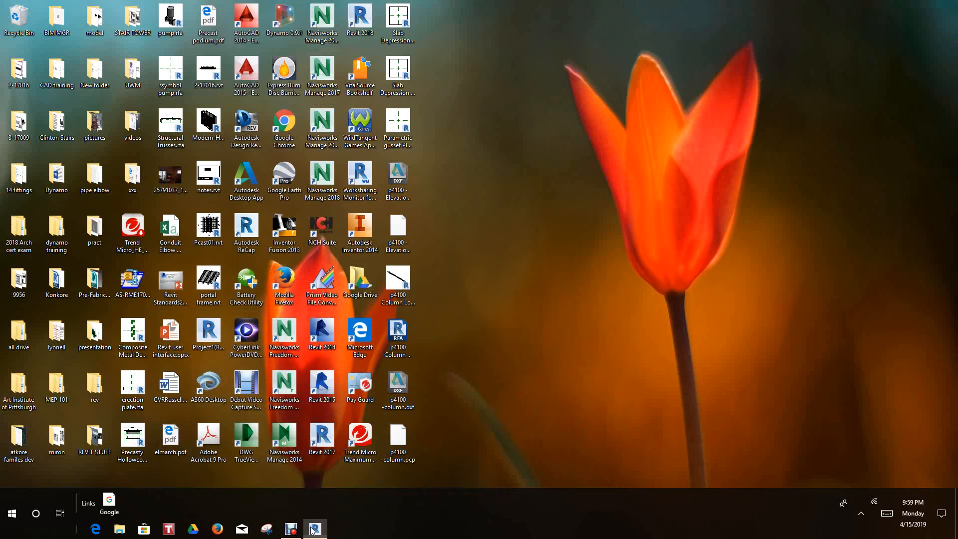
pyautogui.click(311, 530)
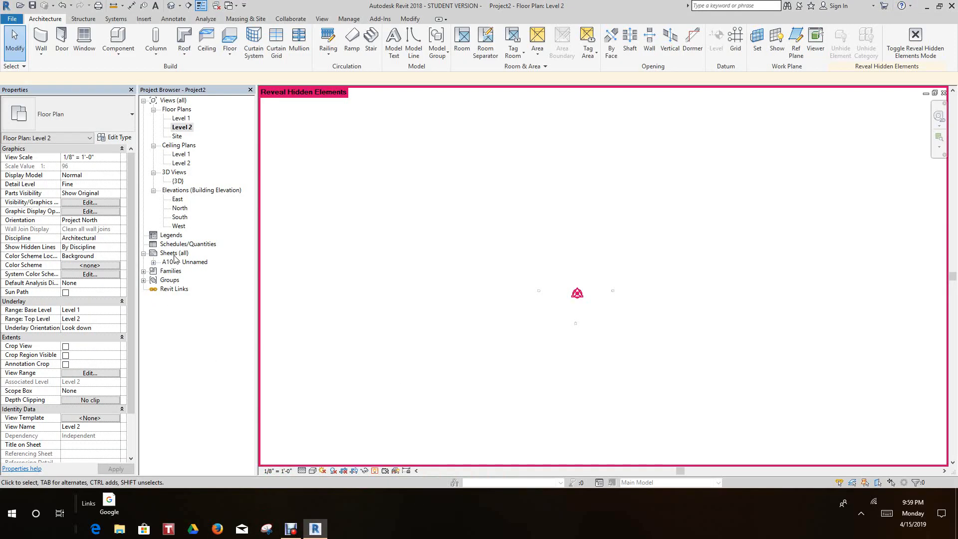
# Reopen sheet A101 and look over the {3D} viewport's extents against the title block.
pyautogui.doubleClick(157, 253)
pyautogui.click(143, 254)
pyautogui.doubleClick(189, 263)
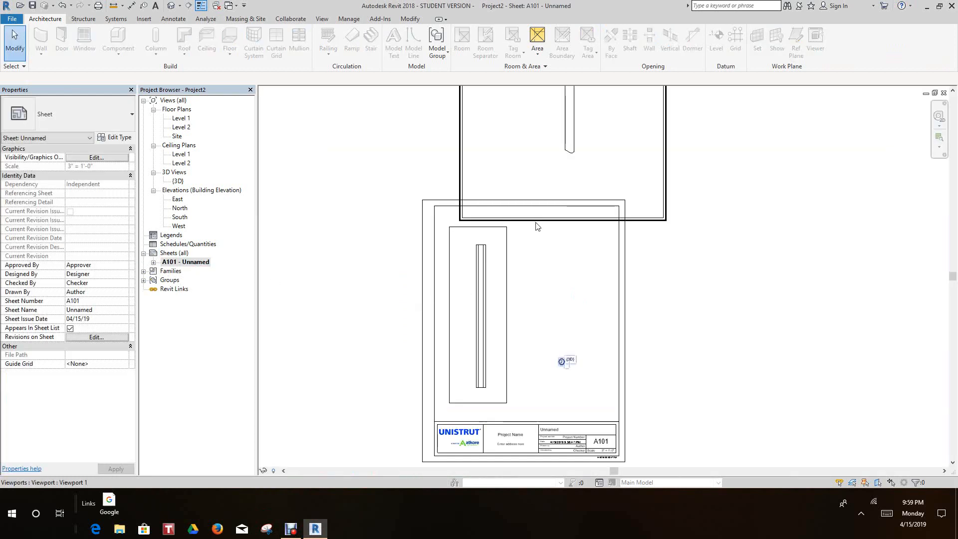
pyautogui.scroll(-1, 534, 220)
pyautogui.scroll(-2, 496, 282)
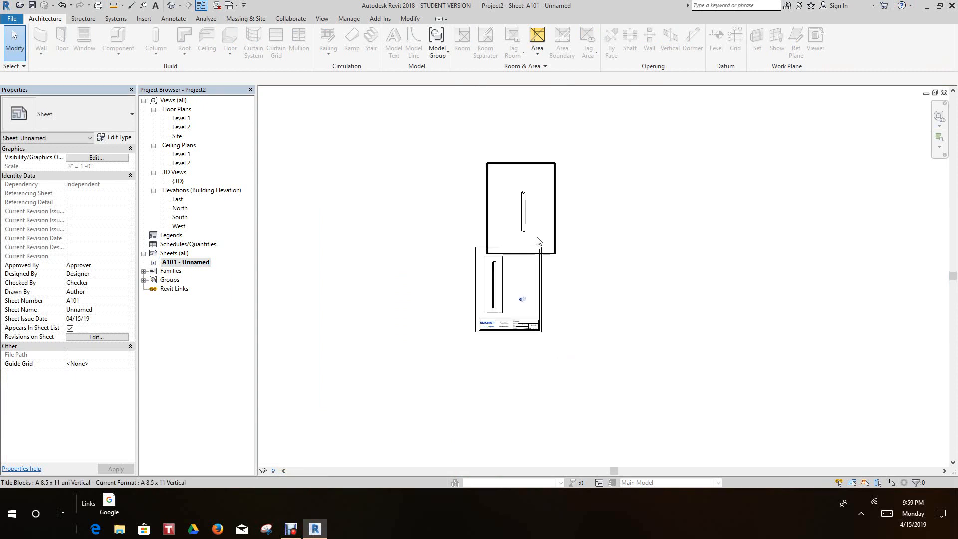
pyautogui.rightClick(545, 210)
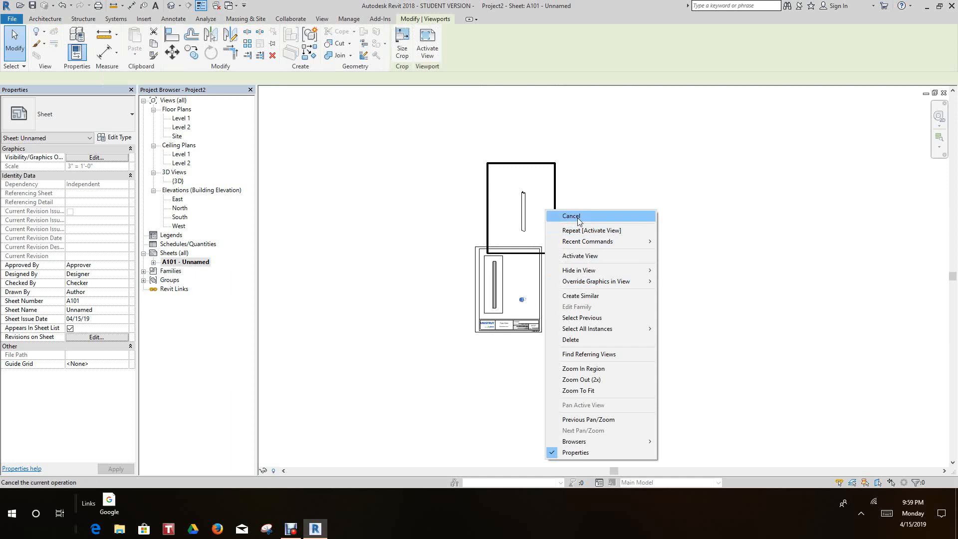
pyautogui.click(579, 217)
# Move the {3D} view title up from the sheet to just below the column in its viewport.
pyautogui.scroll(2, 519, 305)
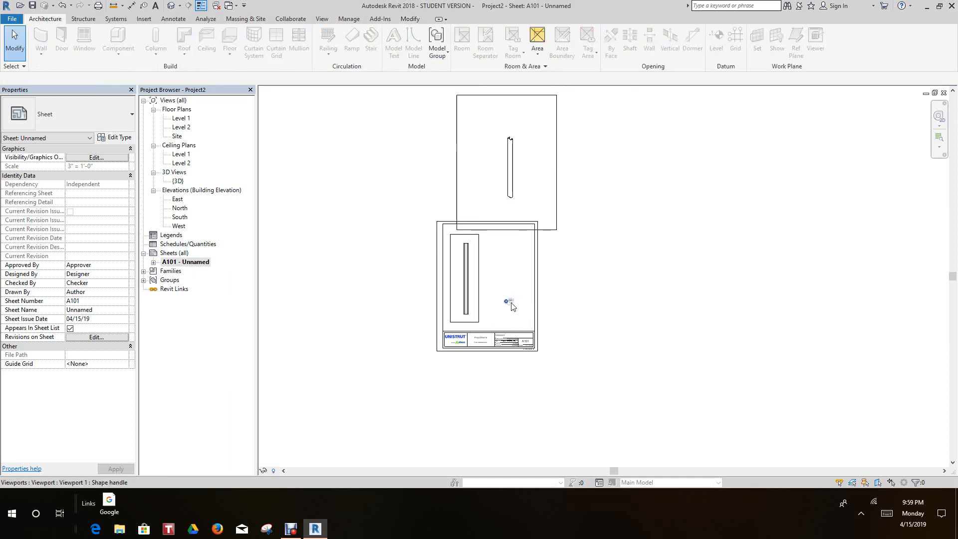
pyautogui.click(518, 229)
pyautogui.moveTo(517, 216); pyautogui.dragTo(517, 217)
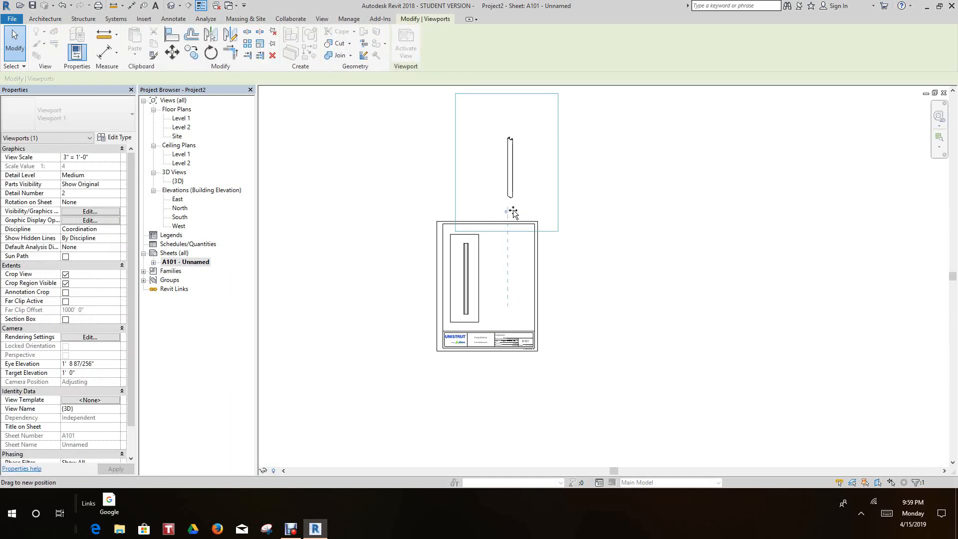
pyautogui.click(580, 229)
pyautogui.scroll(1, 423, 288)
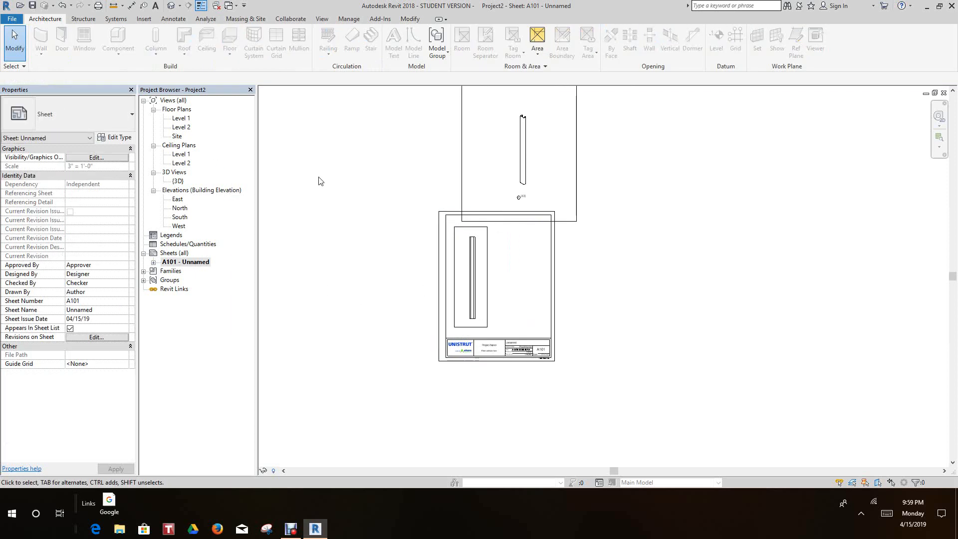
# Open the Level 1 floor plan and examine the column location and the surrounding elevation markers.
pyautogui.scroll(-1, 320, 180)
pyautogui.doubleClick(180, 120)
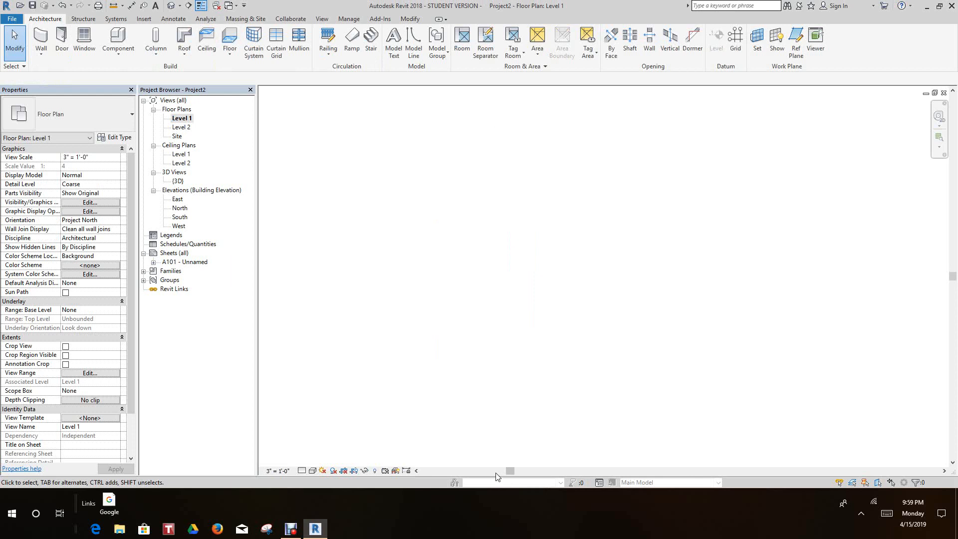
pyautogui.moveTo(670, 264); pyautogui.dragTo(651, 311, button='middle')
pyautogui.moveTo(631, 230); pyautogui.dragTo(637, 296, button='middle')
pyautogui.scroll(6, 582, 219)
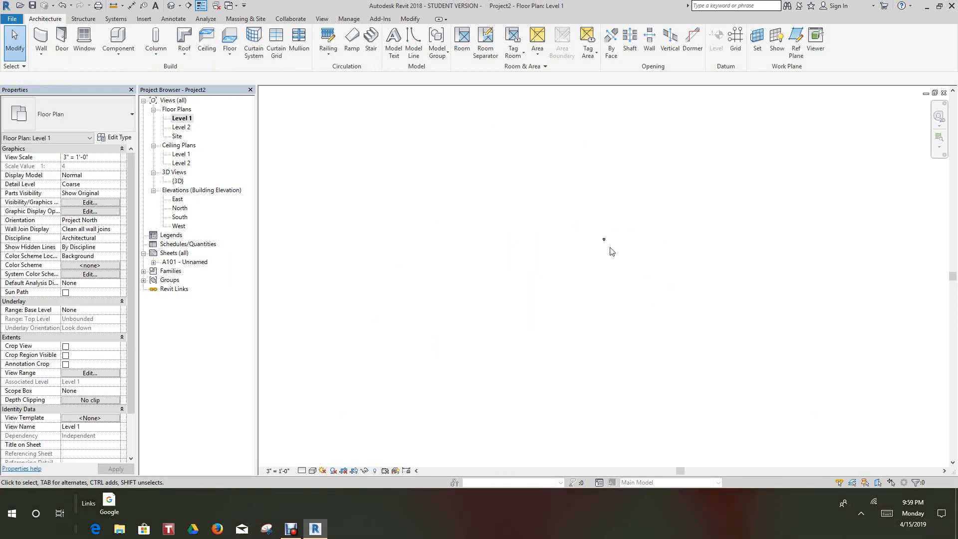
pyautogui.scroll(2, 622, 246)
pyautogui.scroll(-4, 613, 233)
pyautogui.moveTo(676, 252); pyautogui.dragTo(664, 258, button='middle')
pyautogui.moveTo(634, 213)
pyautogui.mouseDown(button='middle')
pyautogui.moveTo(553, 239)
pyautogui.moveTo(618, 222)
pyautogui.mouseUp(button='middle')
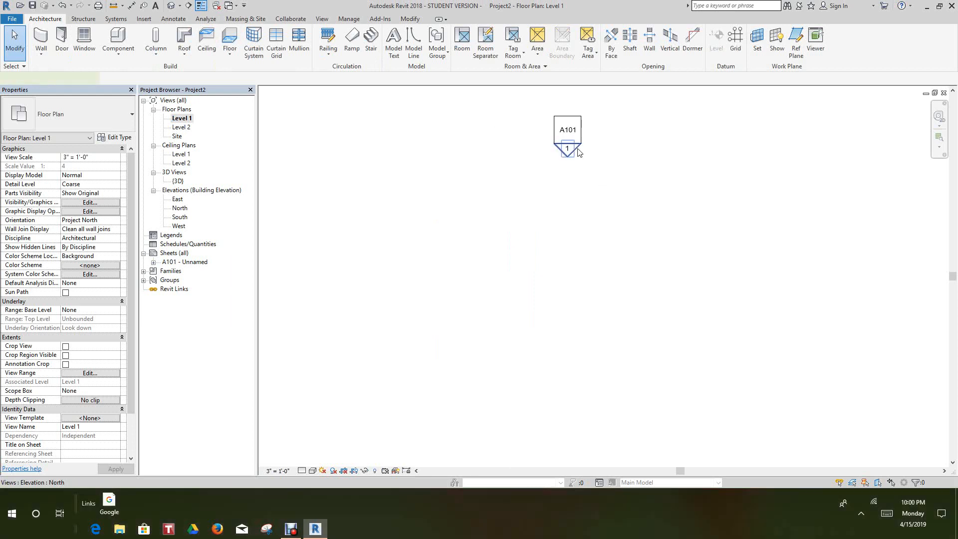
# Open the North elevation from its marker in the plan and view the cropped column.
pyautogui.doubleClick(578, 150)
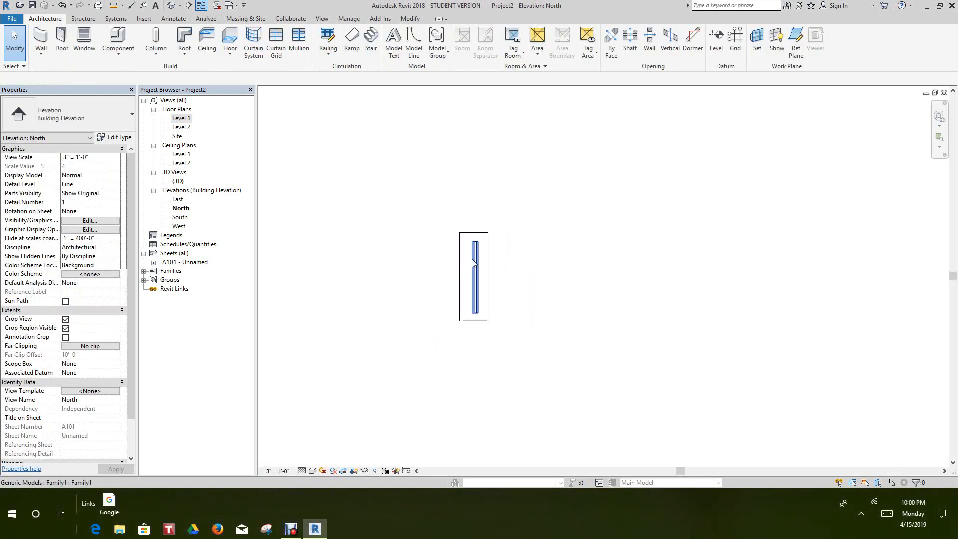
pyautogui.scroll(-1, 497, 252)
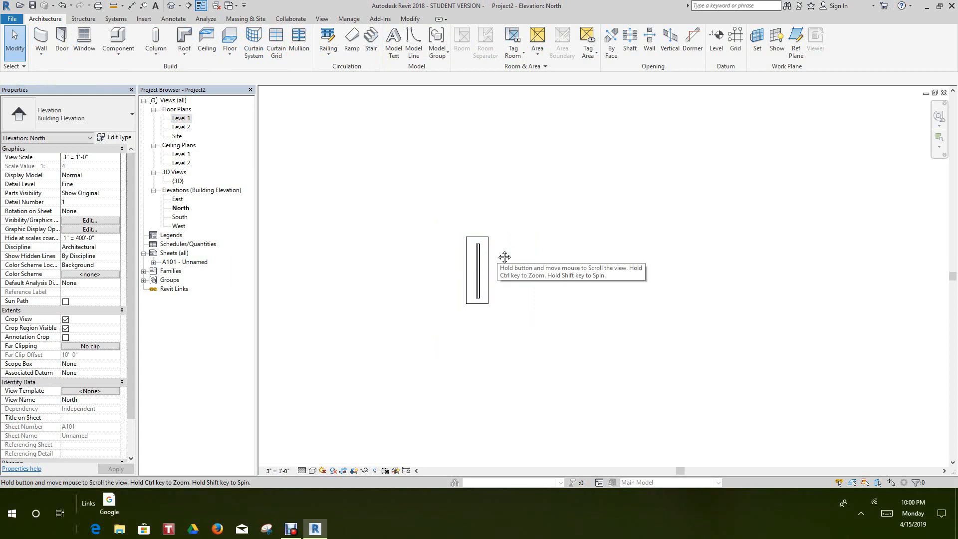
pyautogui.scroll(1, 491, 247)
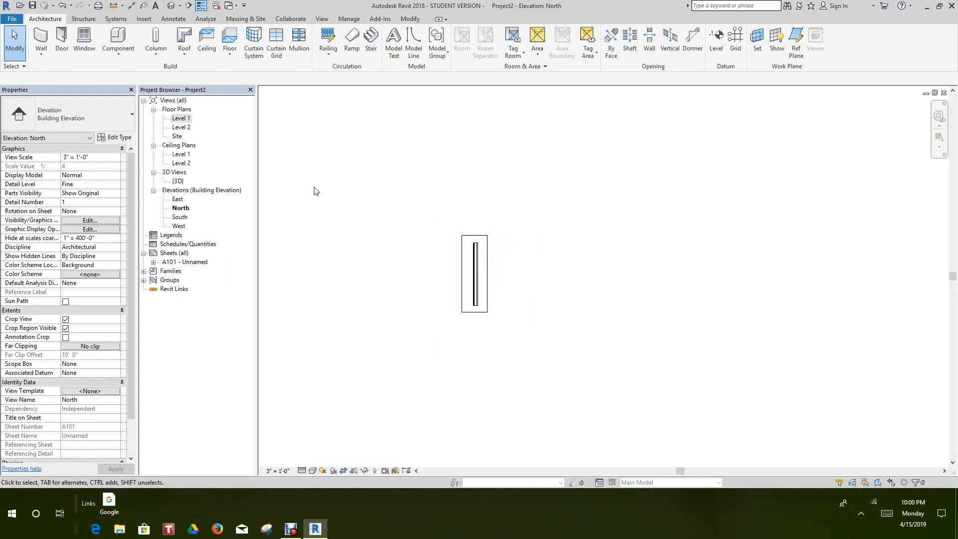
# Return to the Level 1 floor plan and look around the drawing area for the column.
pyautogui.doubleClick(181, 120)
pyautogui.moveTo(575, 255); pyautogui.dragTo(550, 145, button='middle')
pyautogui.moveTo(578, 238); pyautogui.dragTo(596, 237, button='middle')
pyautogui.moveTo(602, 196); pyautogui.dragTo(594, 240, button='middle')
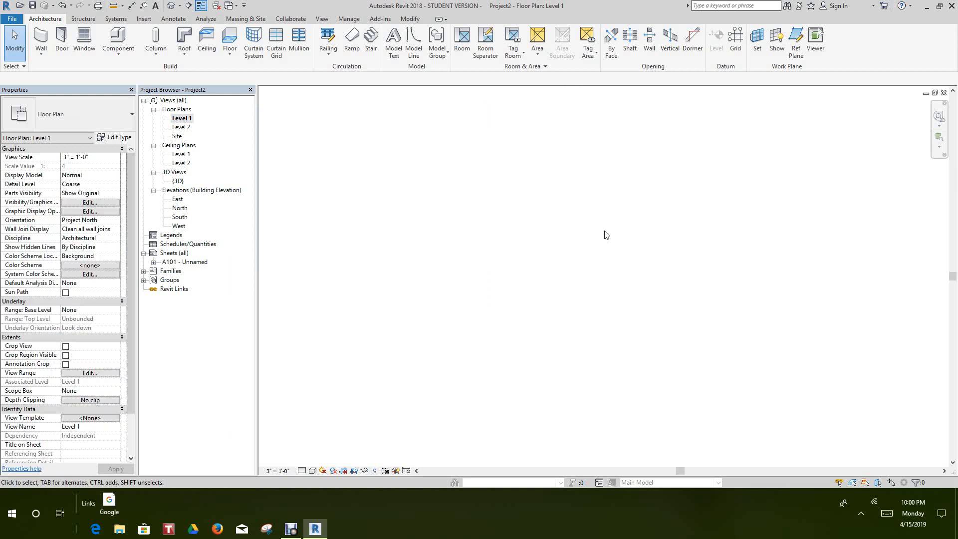
pyautogui.middleClick(608, 235)
# Open sheet A101 and examine how the North and {3D} viewports sit relative to the title block.
pyautogui.doubleClick(185, 263)
pyautogui.scroll(5, 465, 252)
pyautogui.moveTo(543, 257); pyautogui.dragTo(515, 286, button='middle')
pyautogui.scroll(-1, 544, 235)
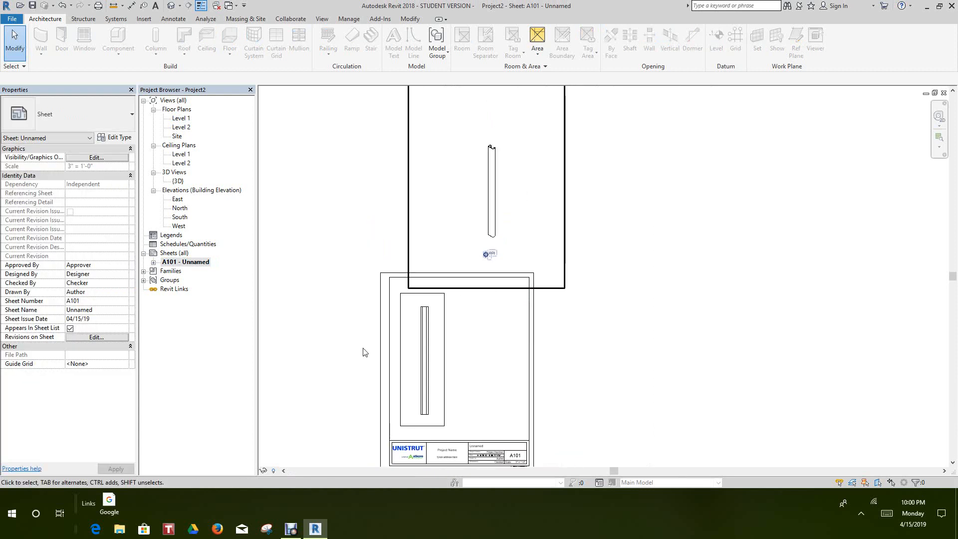
pyautogui.scroll(3, 426, 354)
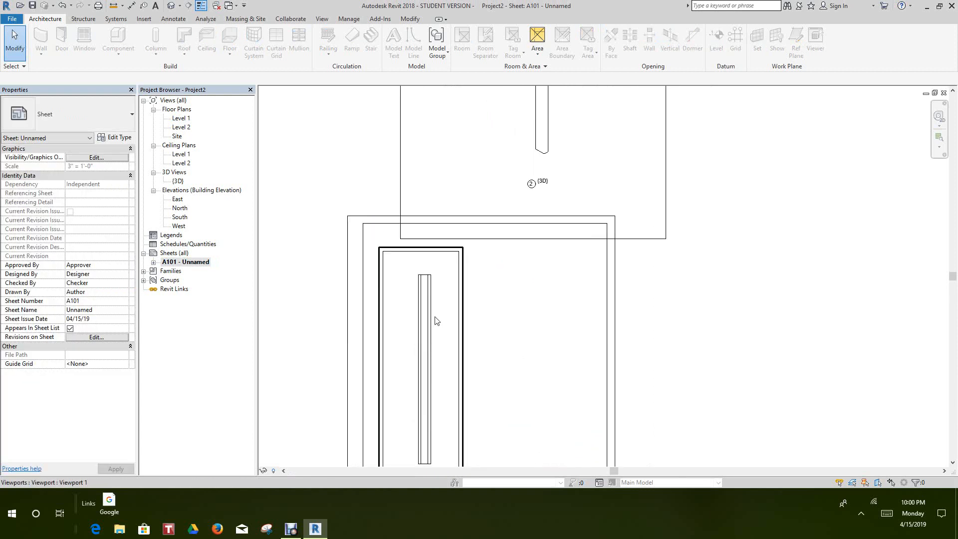
pyautogui.scroll(-3, 441, 329)
pyautogui.moveTo(541, 165); pyautogui.dragTo(543, 179, button='middle')
pyautogui.moveTo(483, 255); pyautogui.dragTo(490, 184, button='middle')
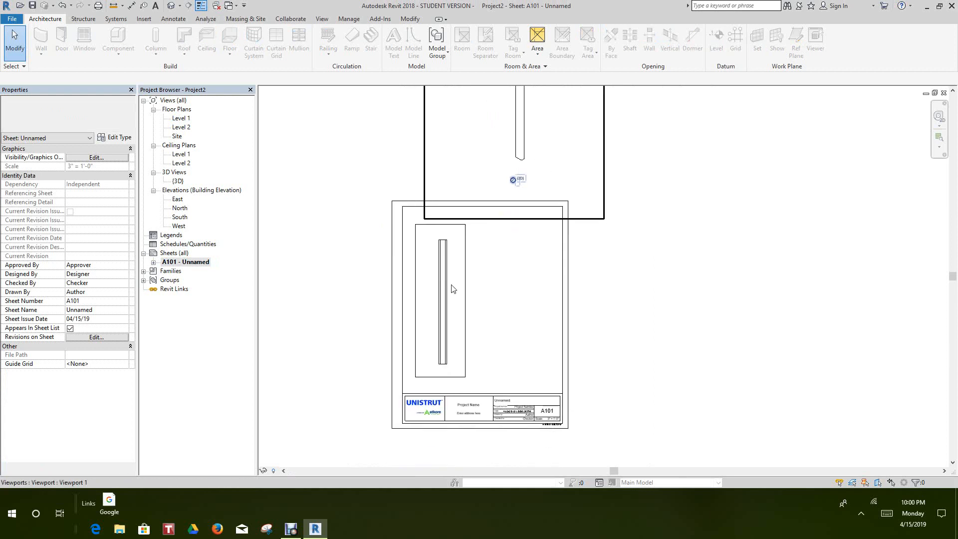
pyautogui.scroll(4, 450, 289)
pyautogui.rightClick(470, 284)
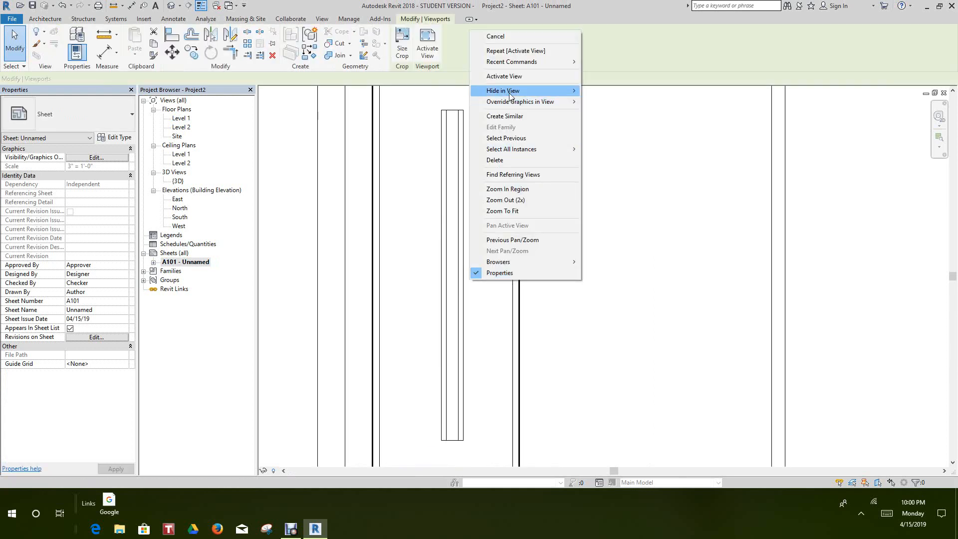
pyautogui.click(499, 76)
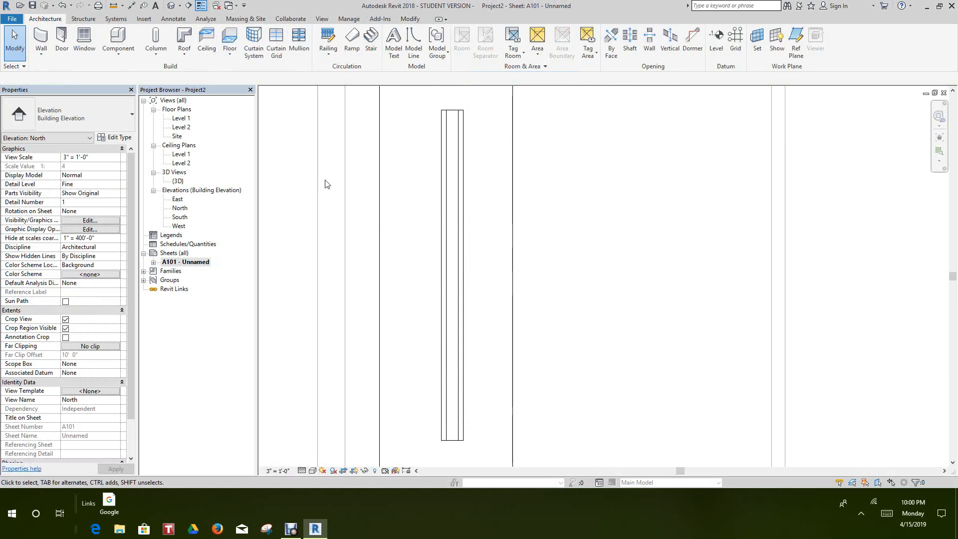
pyautogui.click(188, 6)
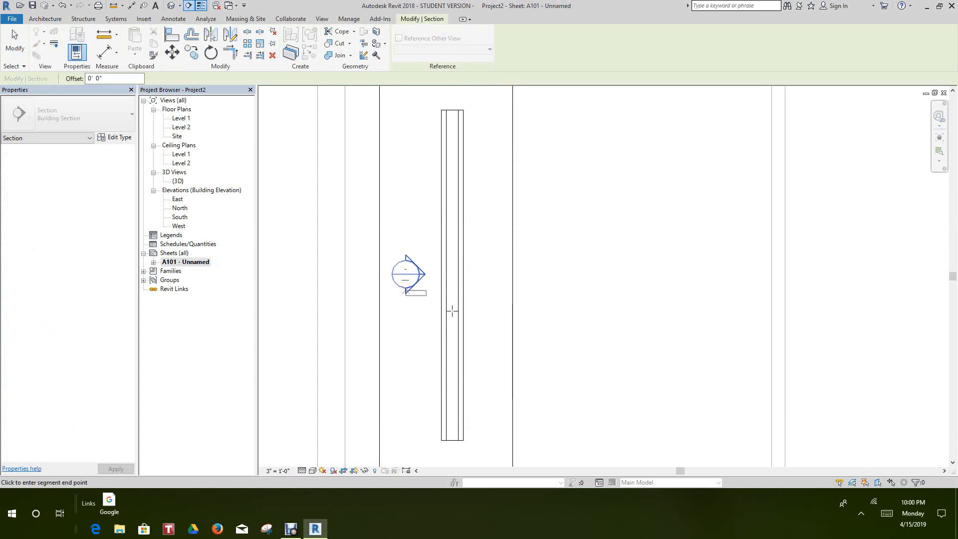
pyautogui.scroll(-3, 463, 287)
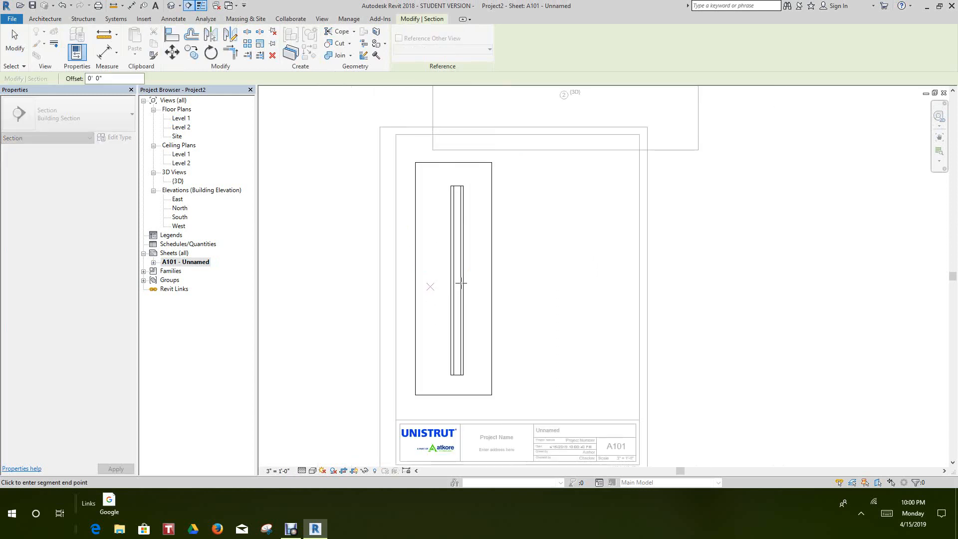
pyautogui.scroll(1, 471, 292)
pyautogui.rightClick(469, 285)
pyautogui.click(477, 288)
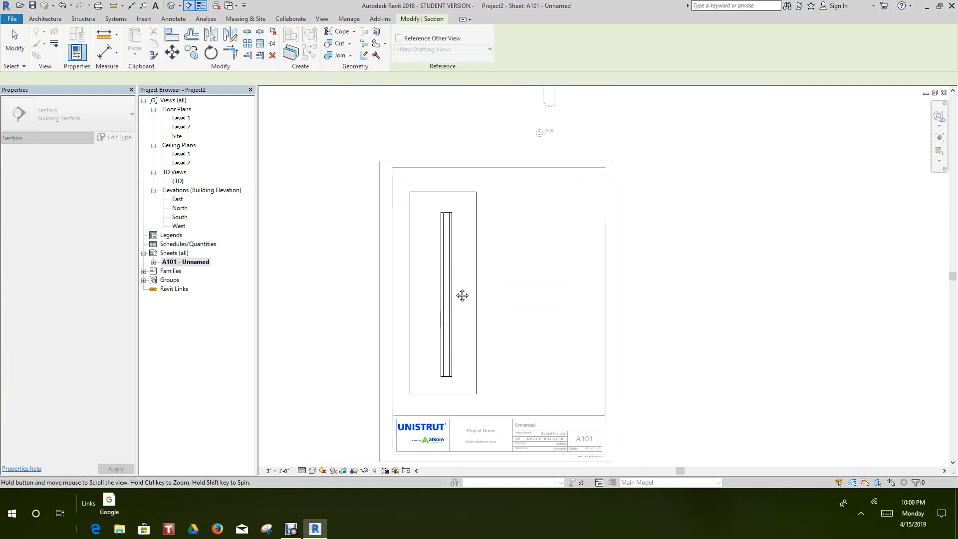
pyautogui.scroll(-2, 449, 296)
pyautogui.scroll(3, 460, 305)
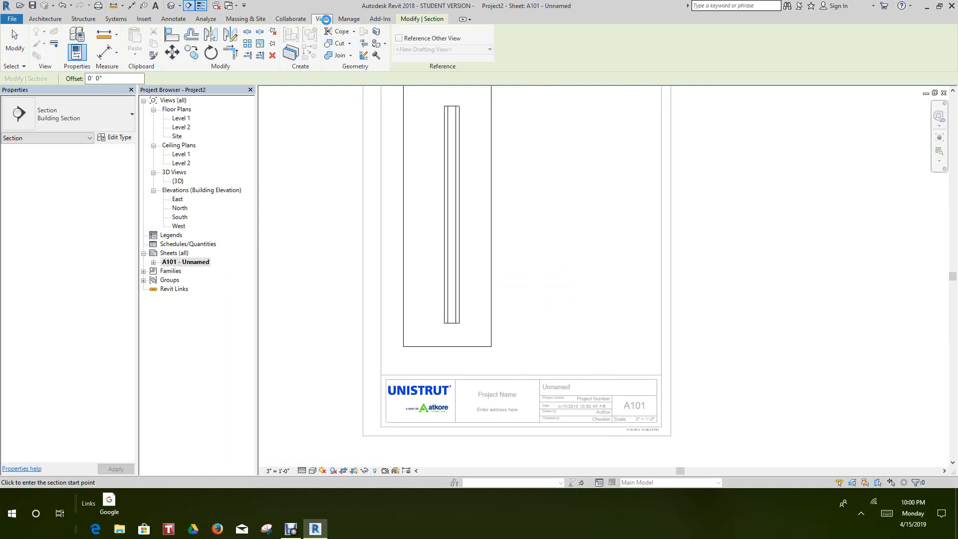
pyautogui.click(324, 19)
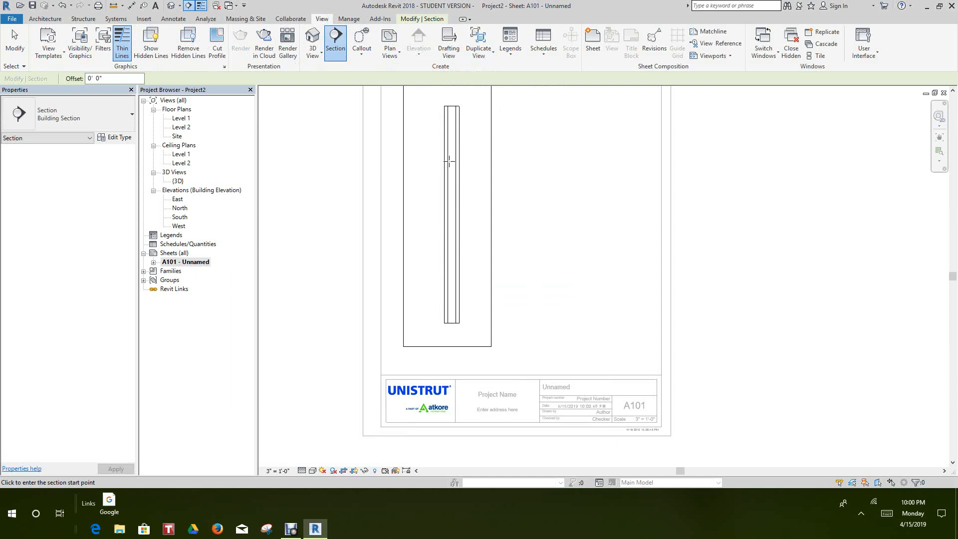
pyautogui.rightClick(466, 180)
pyautogui.click(473, 186)
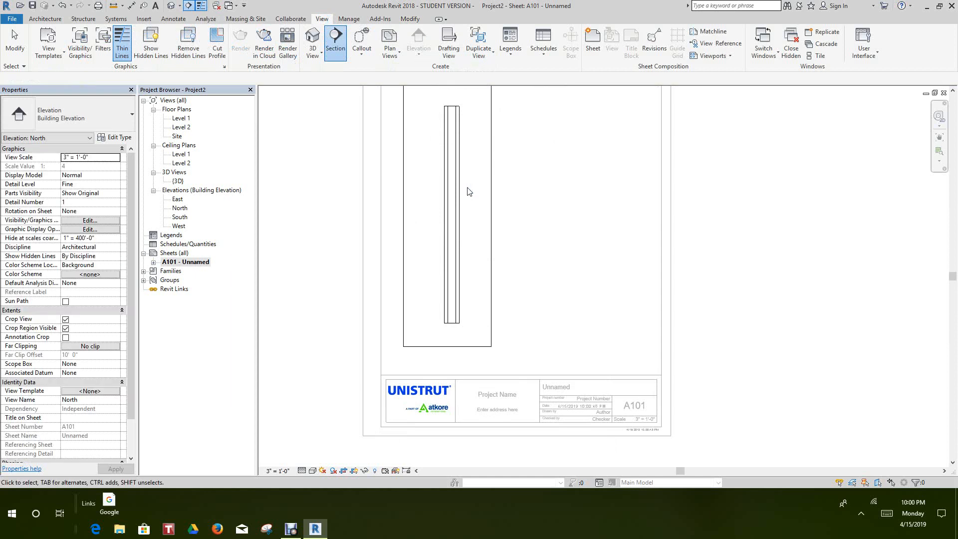
pyautogui.rightClick(468, 188)
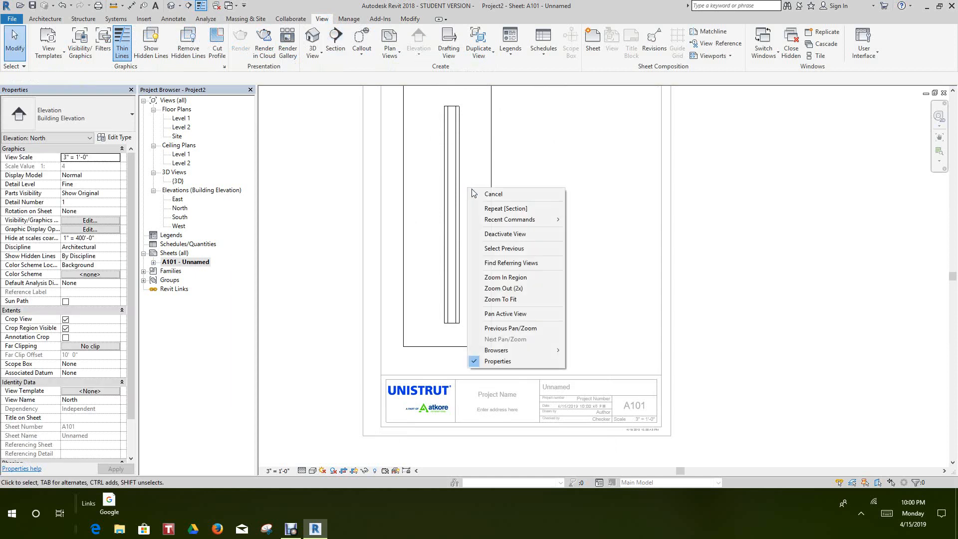
pyautogui.click(491, 235)
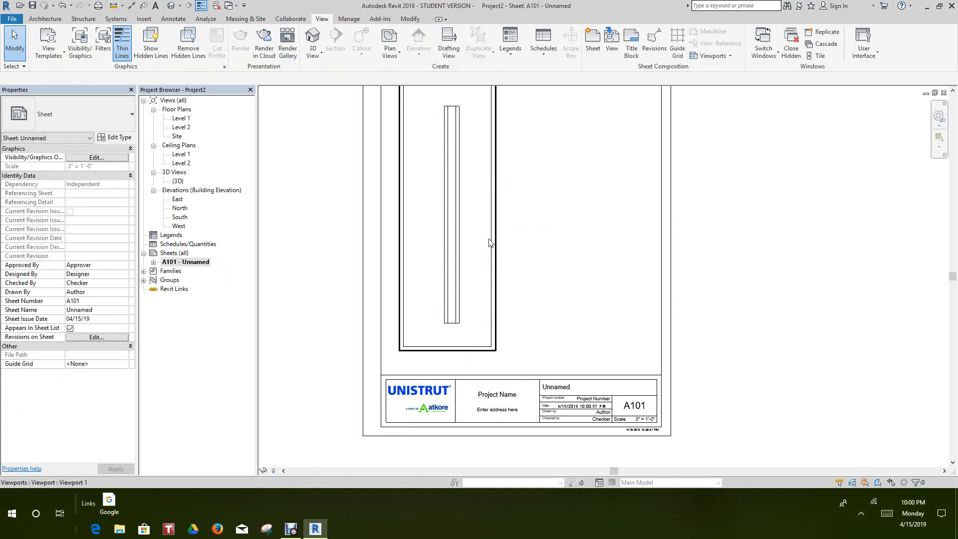
# Activate the North viewport on the sheet and draw a short vertical section line beside the column.
pyautogui.rightClick(489, 243)
pyautogui.click(521, 285)
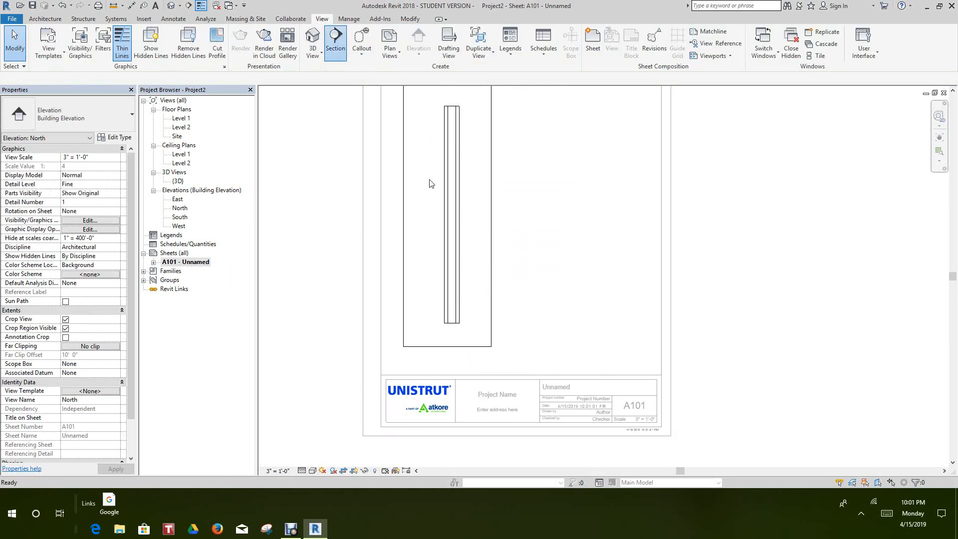
pyautogui.click(427, 221)
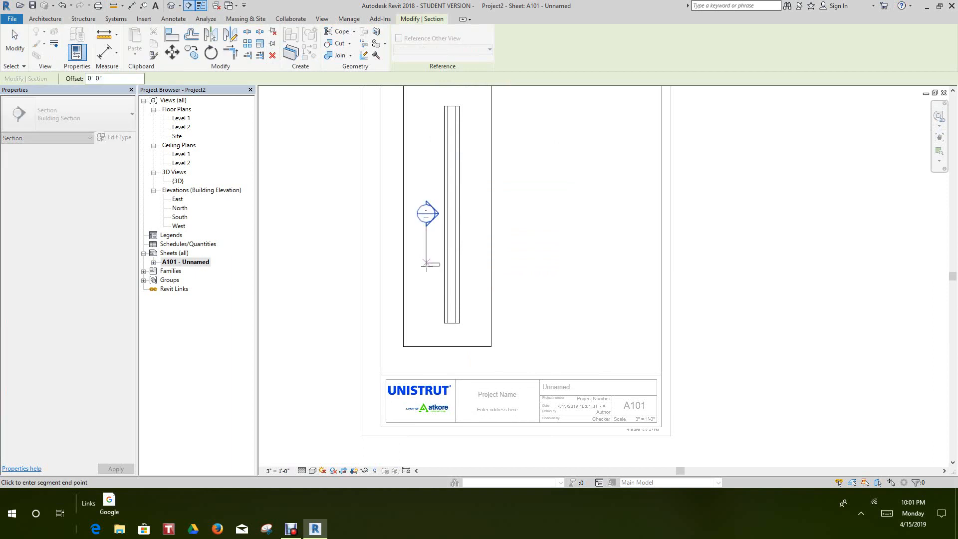
pyautogui.click(428, 269)
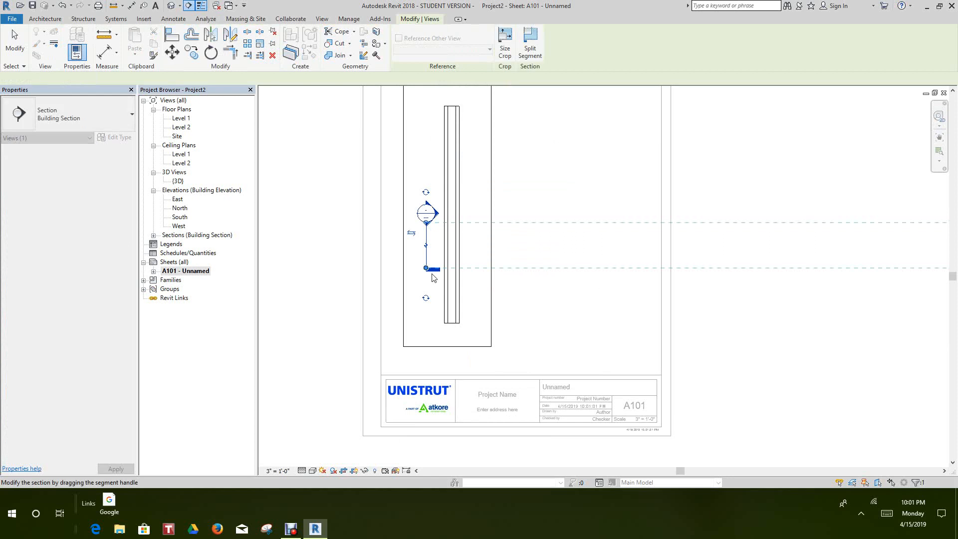
pyautogui.press('Escape')
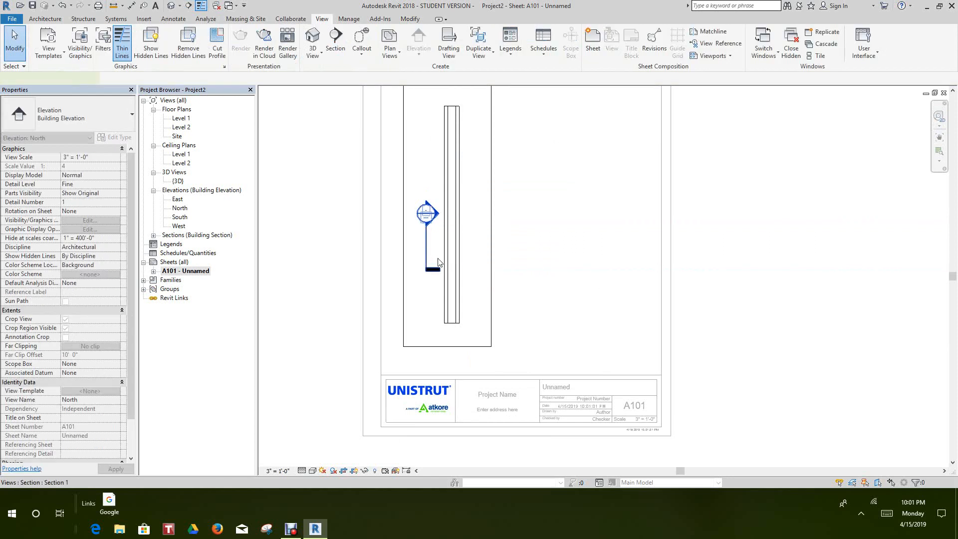
# Rotate the section line 90° so that it runs horizontally toward the column.
pyautogui.click(427, 252)
pyautogui.click(210, 52)
pyautogui.click(466, 246)
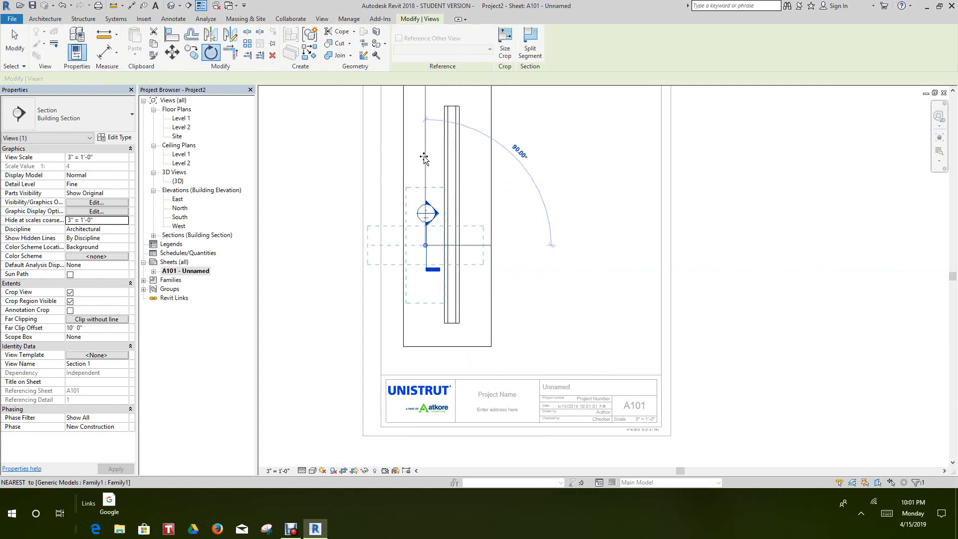
pyautogui.click(421, 153)
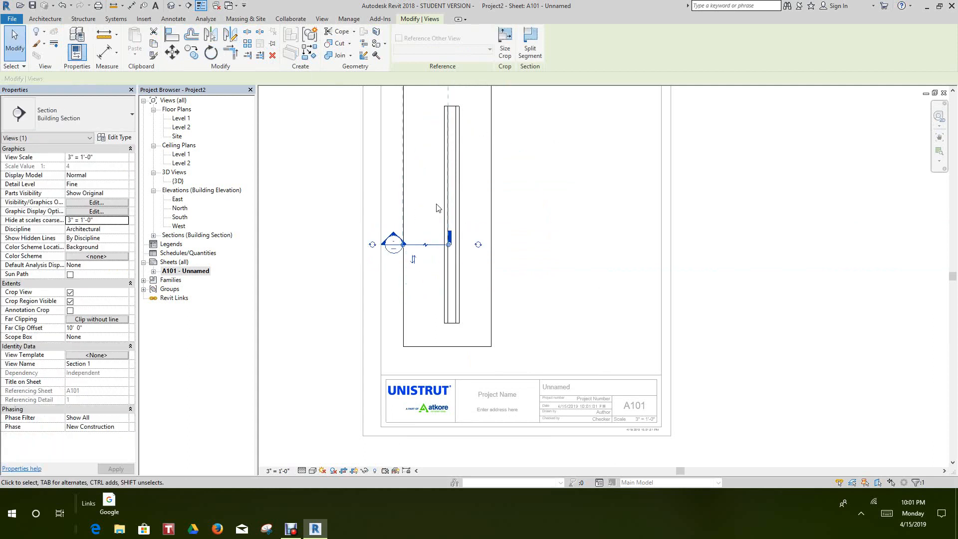
# Reposition the horizontal section line so that it cuts completely across the column inside the North view.
pyautogui.click(428, 249)
pyautogui.moveTo(461, 250); pyautogui.dragTo(455, 250)
pyautogui.scroll(-2, 455, 250)
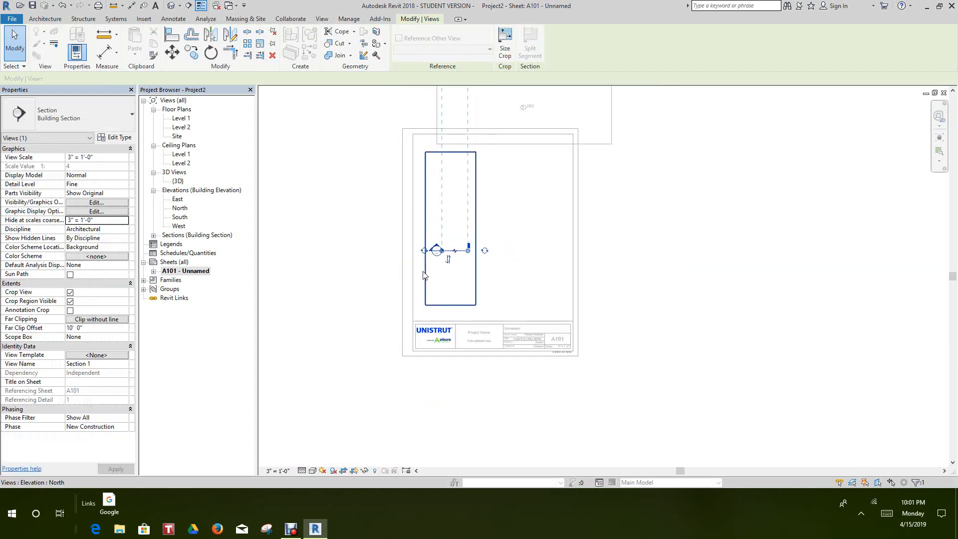
pyautogui.click(381, 261)
# Open the section view from its marker and shorten the tall crop region around the channel profile.
pyautogui.scroll(2, 408, 256)
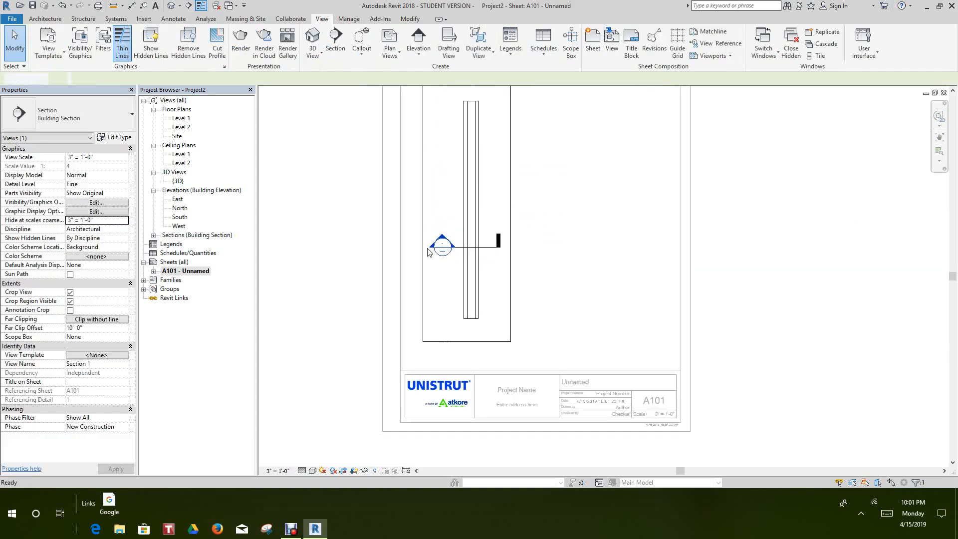
pyautogui.doubleClick(443, 239)
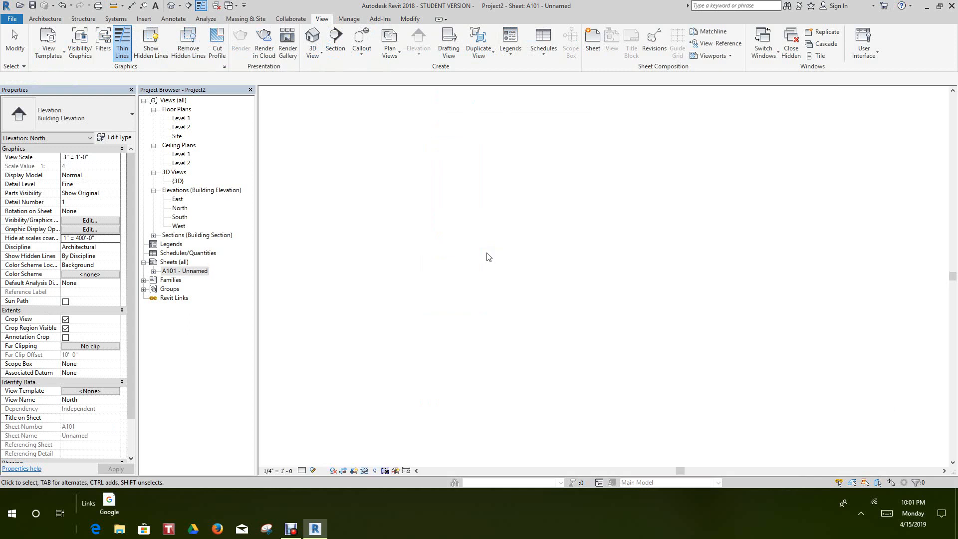
pyautogui.scroll(-3, 573, 278)
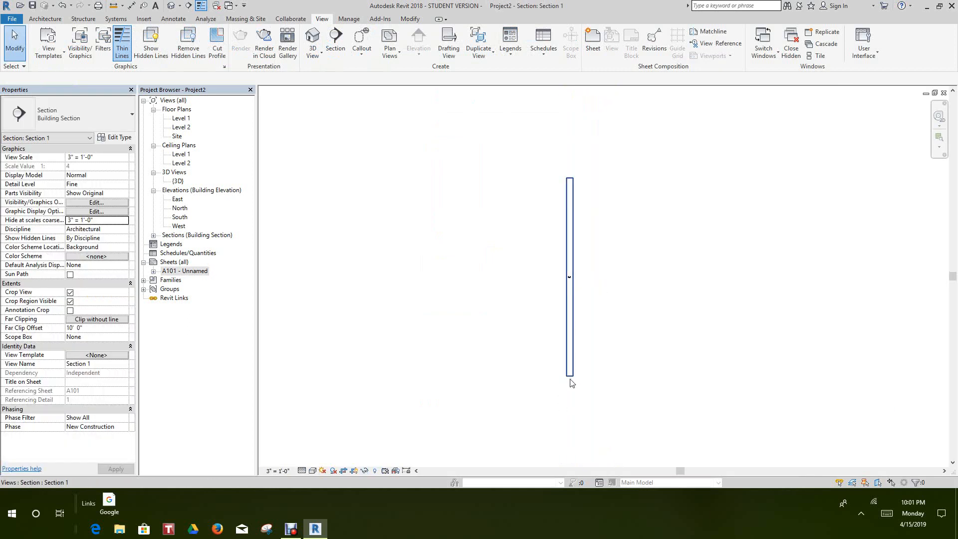
pyautogui.click(571, 378)
pyautogui.moveTo(580, 292); pyautogui.dragTo(580, 286)
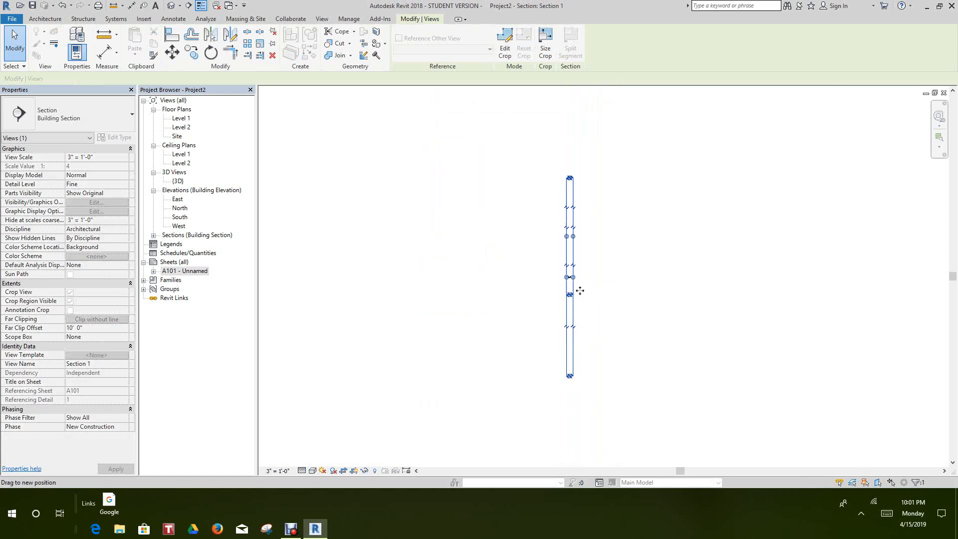
pyautogui.moveTo(570, 178); pyautogui.dragTo(568, 190)
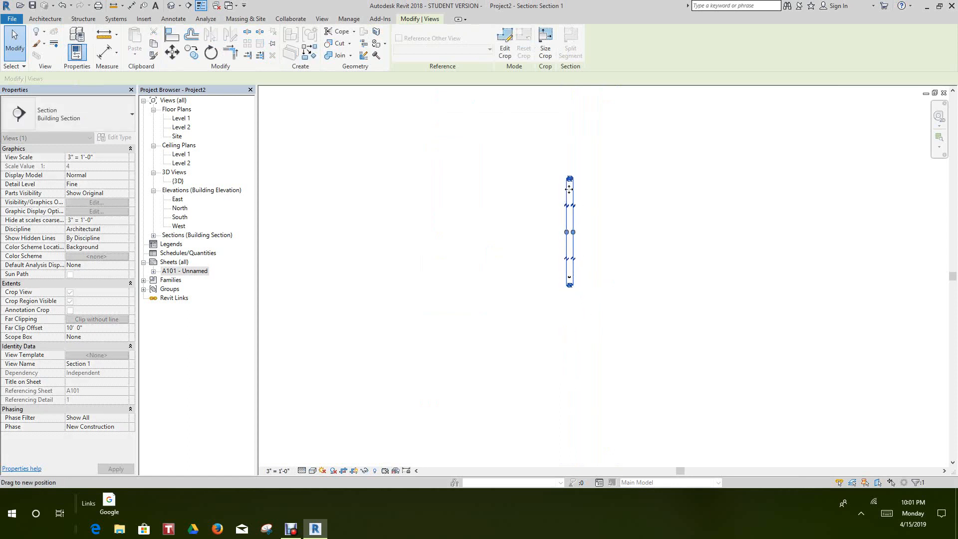
pyautogui.moveTo(569, 276); pyautogui.dragTo(567, 268)
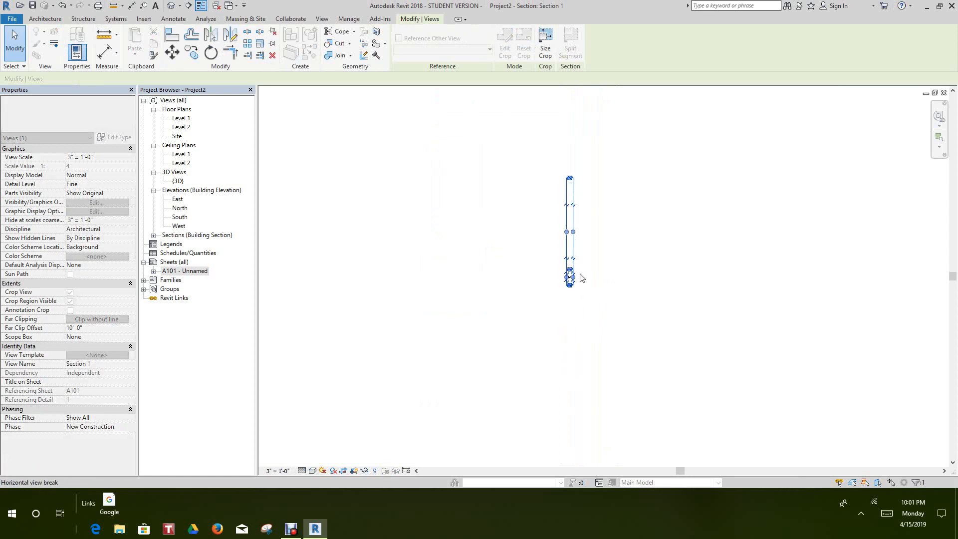
pyautogui.click(591, 277)
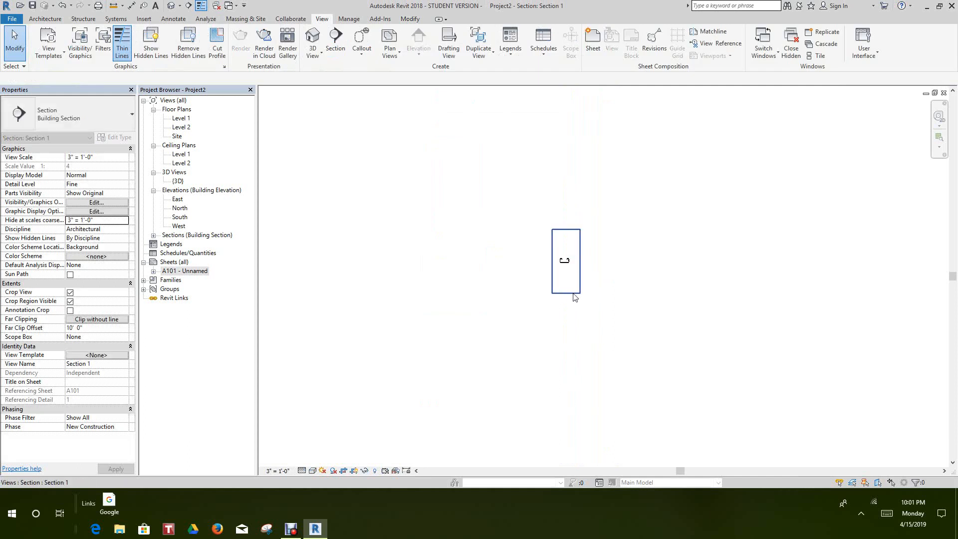
# Tighten the section's crop region further so that it closely frames the channel profile.
pyautogui.click(567, 294)
pyautogui.moveTo(566, 278); pyautogui.dragTo(568, 230)
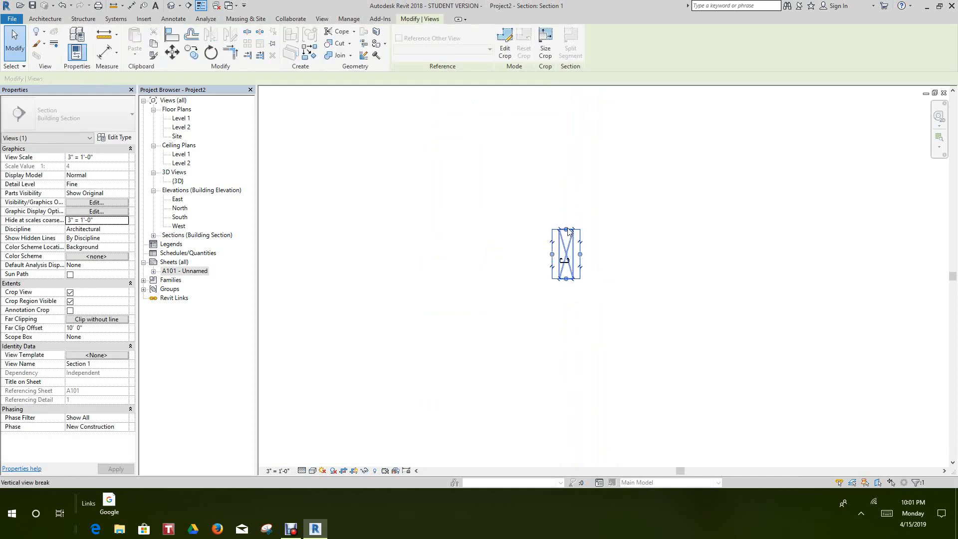
pyautogui.click(609, 242)
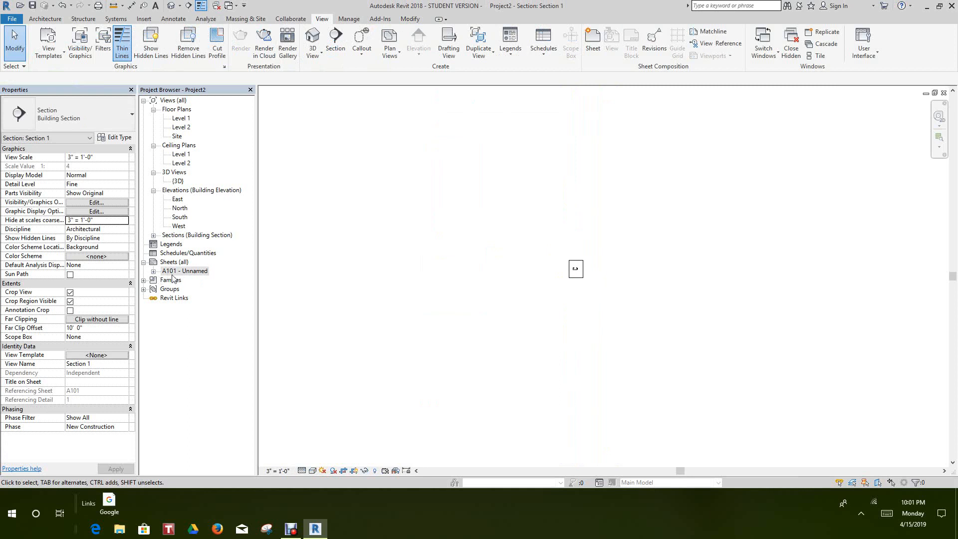
# Reopen sheet A101 and place the Section 1 view beside the North elevation, just above the title block.
pyautogui.click(154, 272)
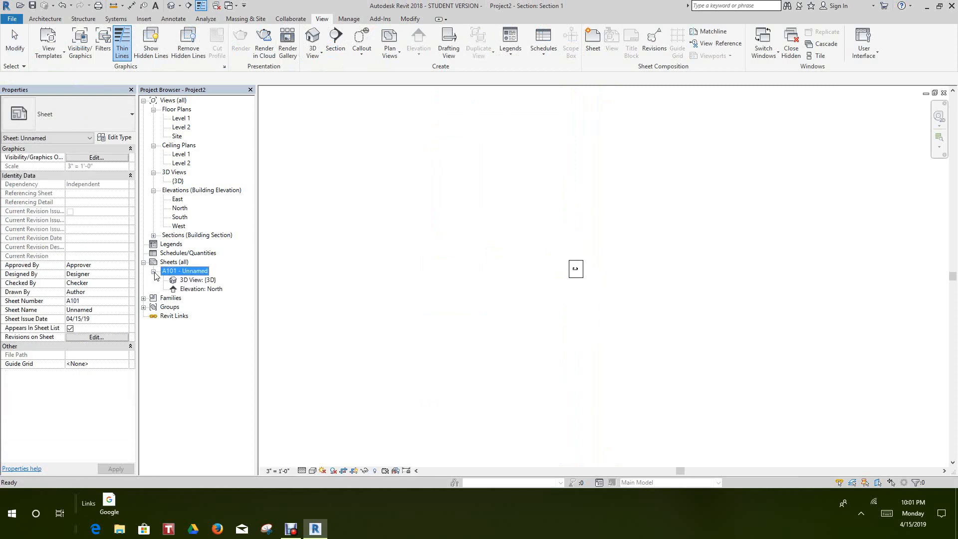
pyautogui.click(154, 272)
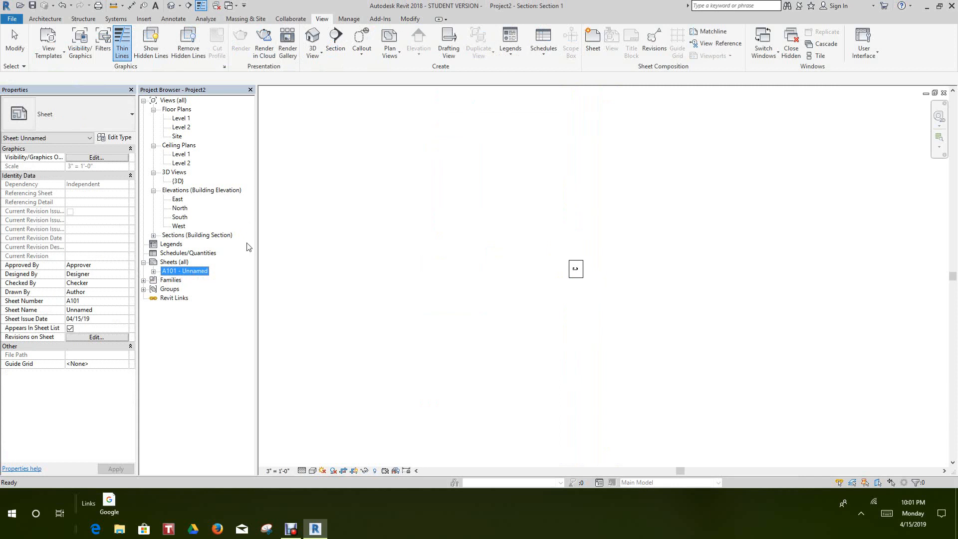
pyautogui.doubleClick(185, 271)
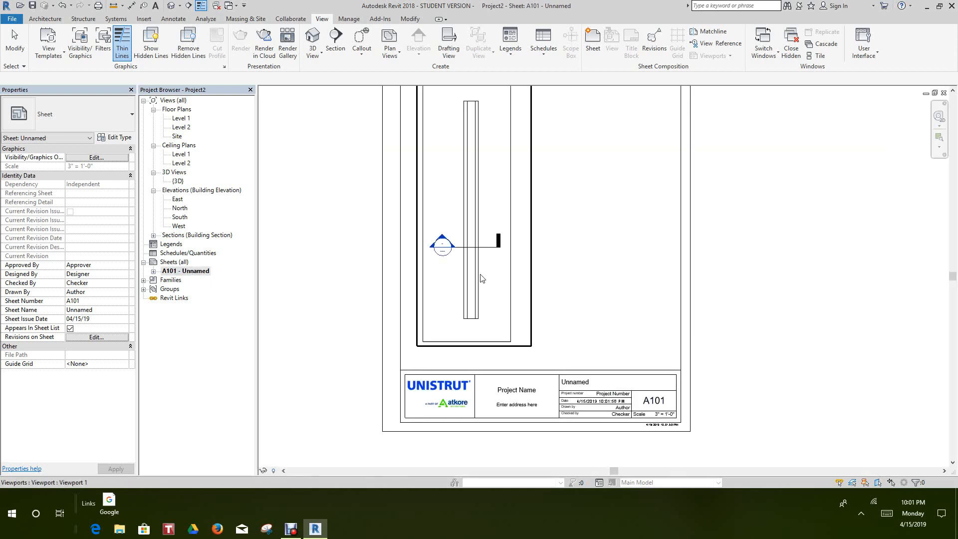
pyautogui.click(153, 235)
pyautogui.moveTo(176, 245); pyautogui.dragTo(270, 317)
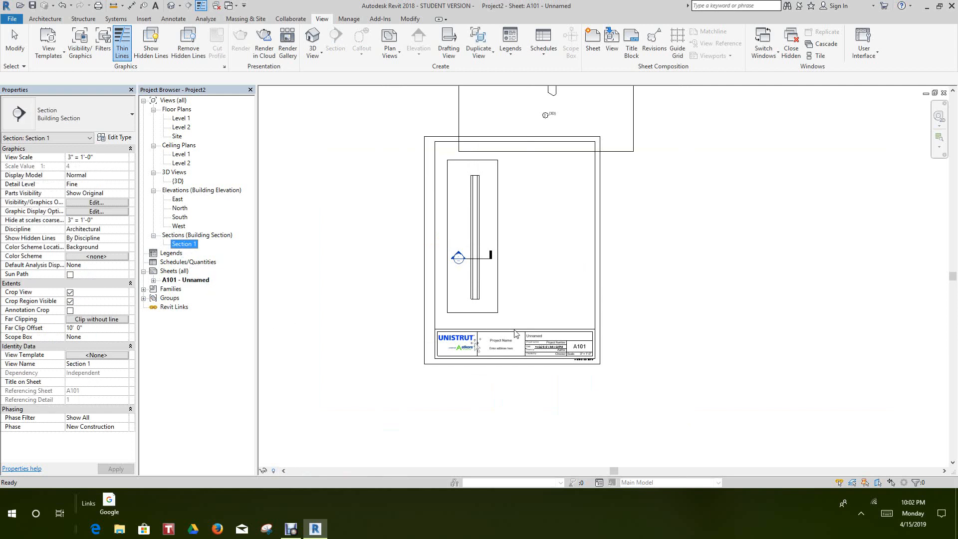
pyautogui.moveTo(555, 296); pyautogui.dragTo(557, 297)
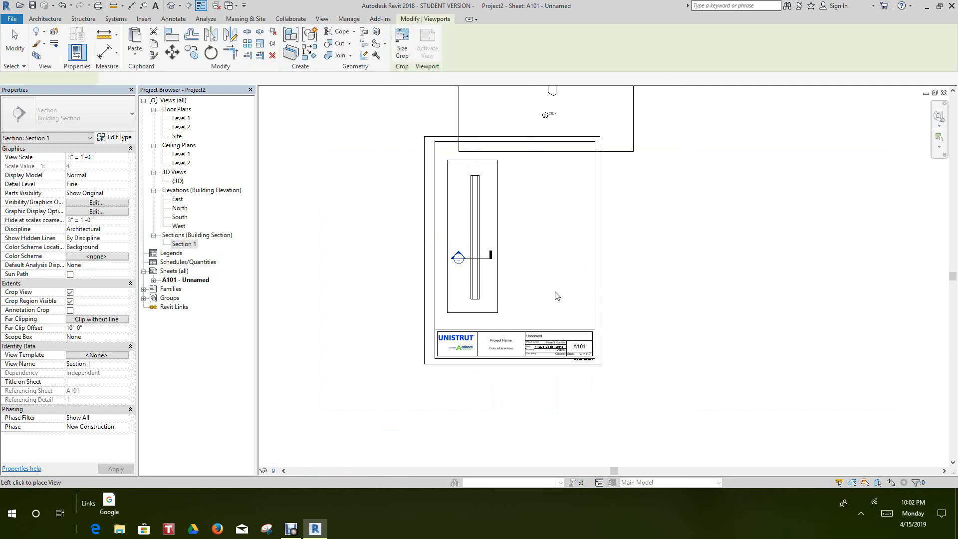
pyautogui.click(561, 292)
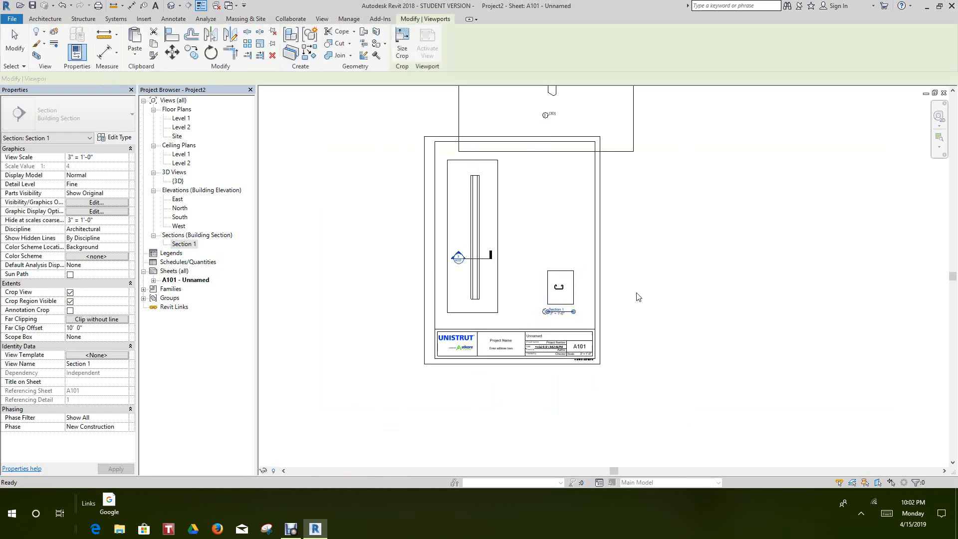
# Activate the North elevation viewport on the sheet, hide the section marker element in that view, and deactivate it.
pyautogui.scroll(2, 564, 288)
pyautogui.scroll(2, 562, 280)
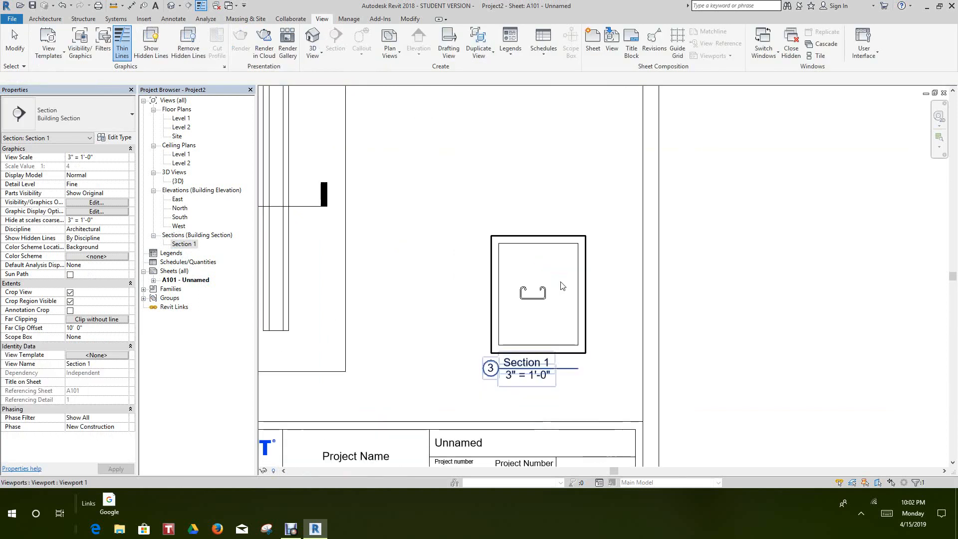
pyautogui.scroll(-1, 547, 297)
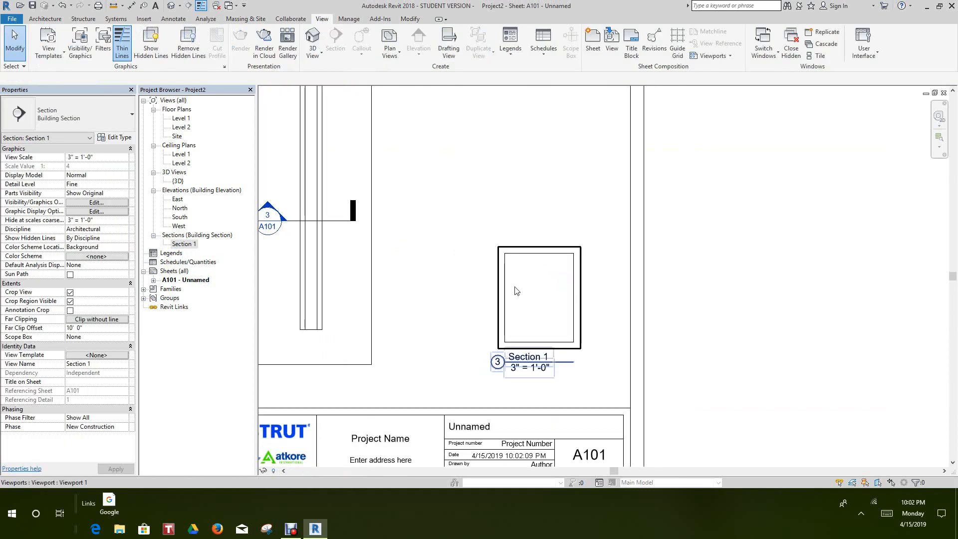
pyautogui.click(422, 270)
pyautogui.rightClick(363, 238)
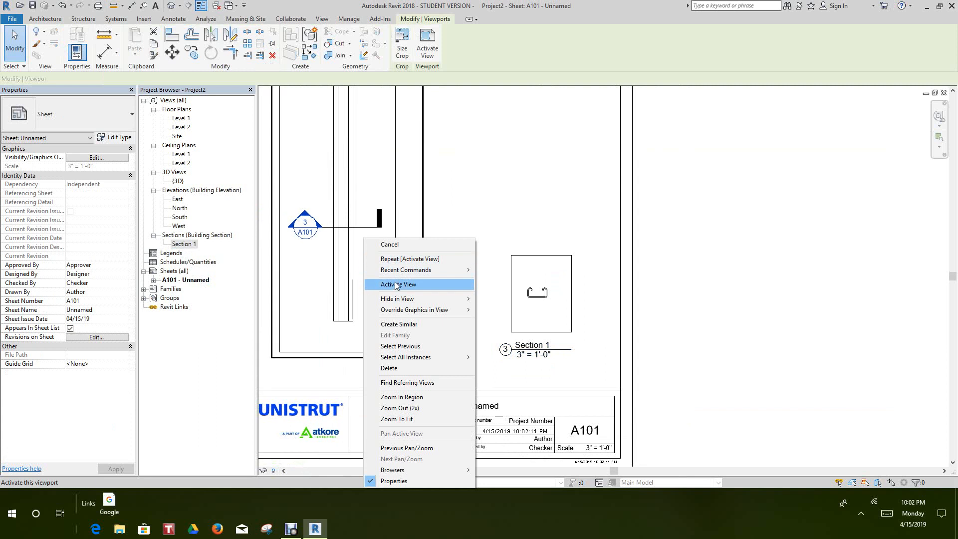
pyautogui.click(396, 284)
pyautogui.rightClick(367, 232)
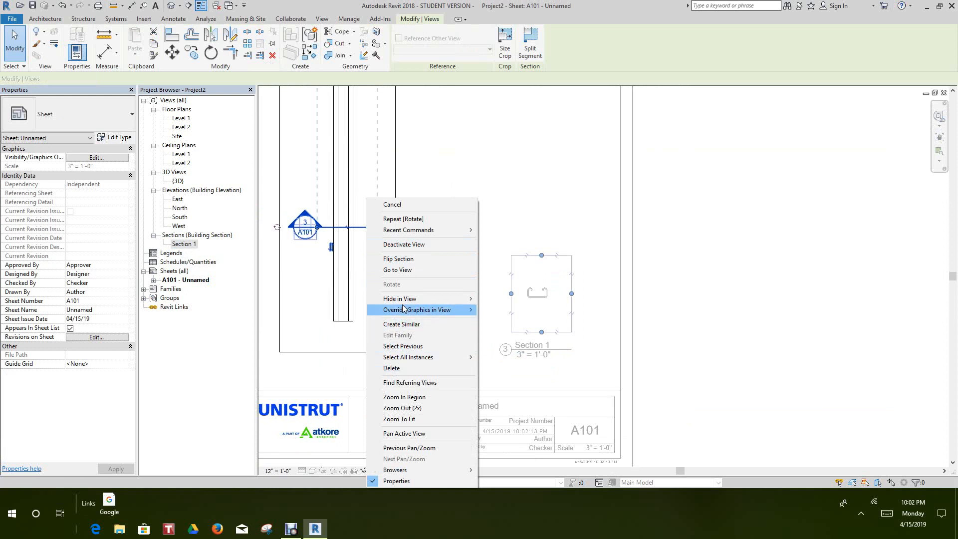
pyautogui.moveTo(446, 310)
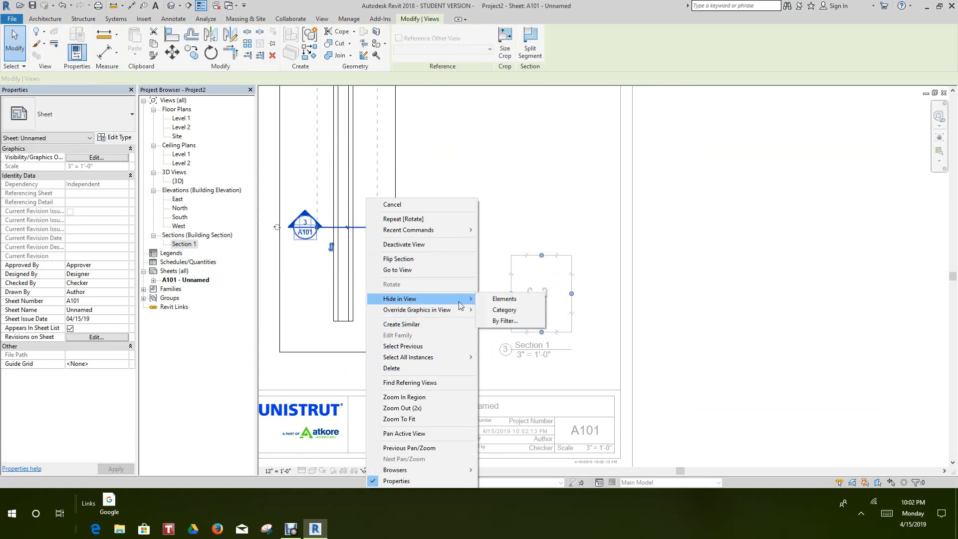
pyautogui.click(503, 299)
pyautogui.scroll(-2, 519, 307)
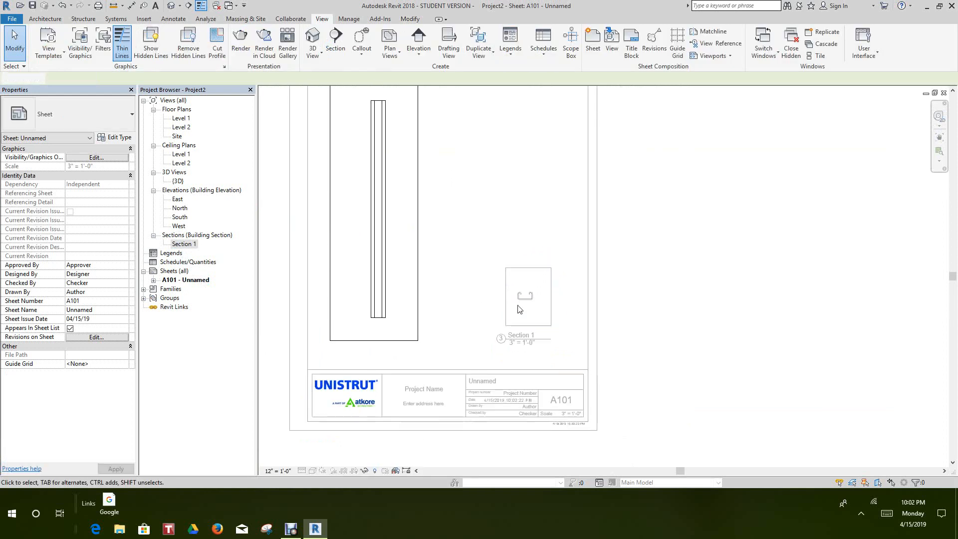
pyautogui.rightClick(519, 310)
pyautogui.click(542, 352)
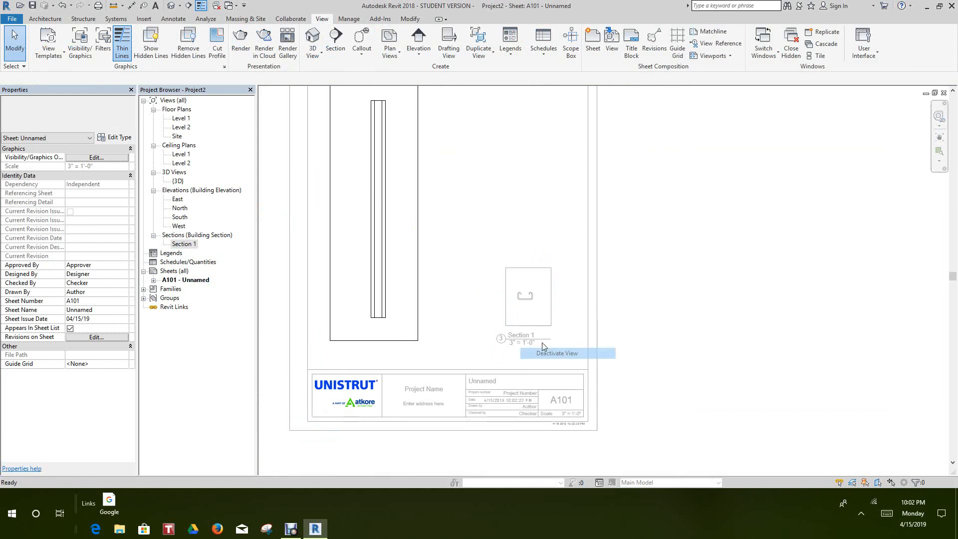
pyautogui.scroll(2, 533, 320)
pyautogui.rightClick(791, 403)
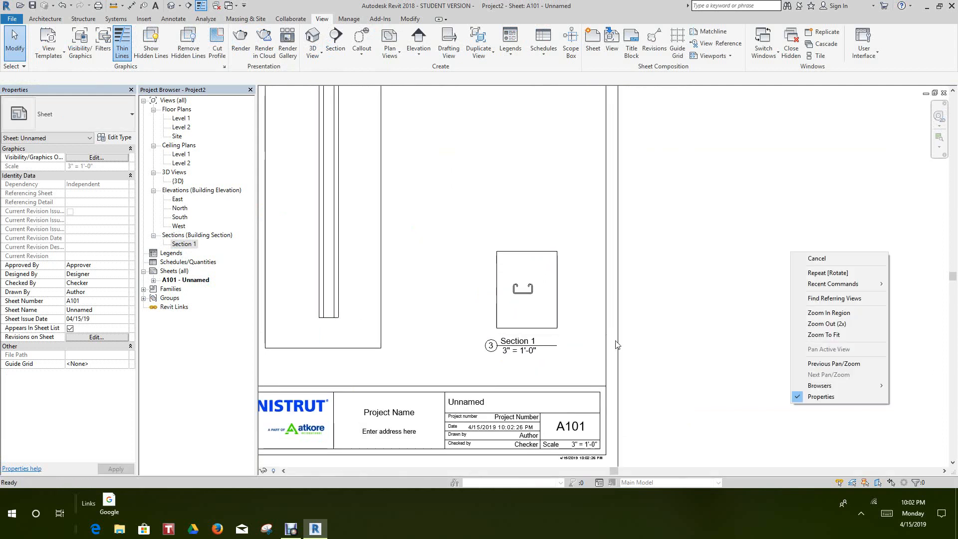
pyautogui.click(829, 258)
pyautogui.rightClick(549, 314)
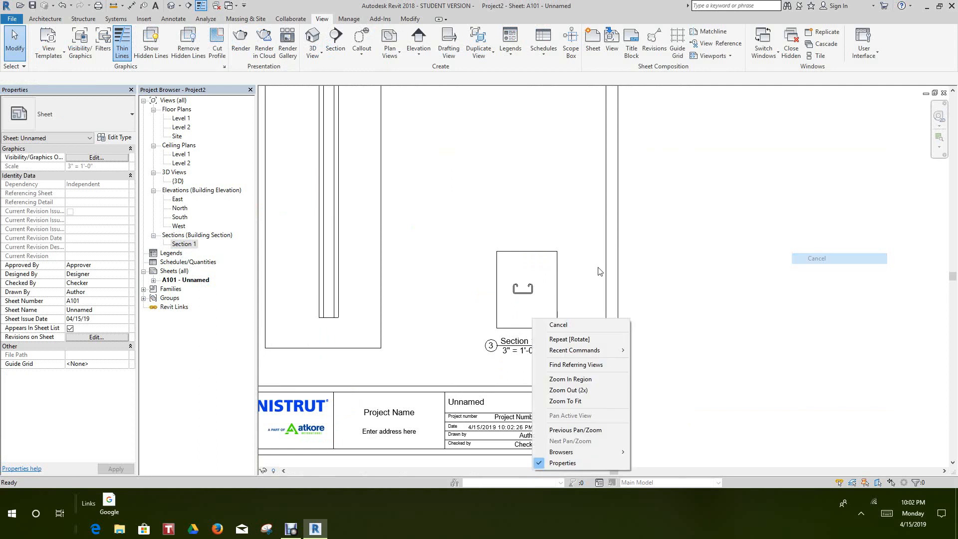
pyautogui.click(555, 326)
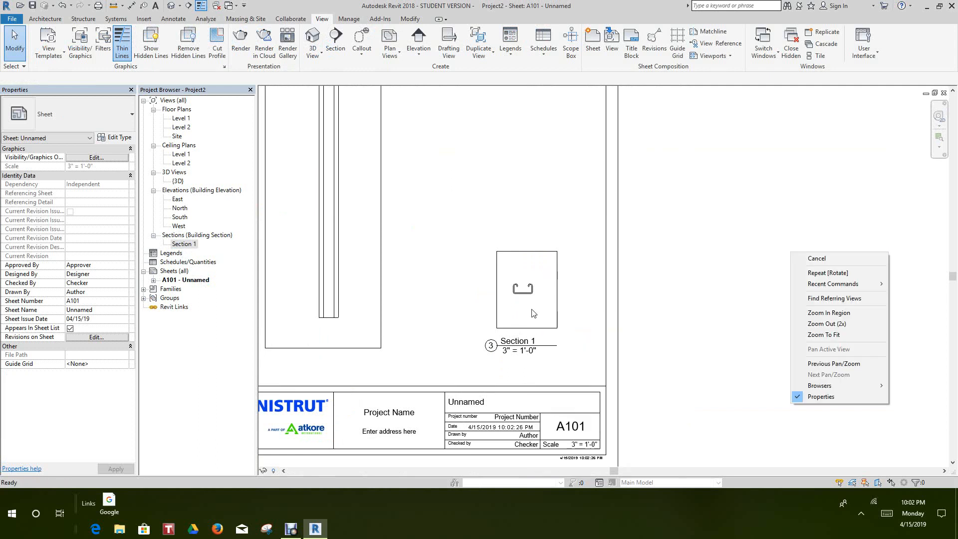
pyautogui.click(819, 258)
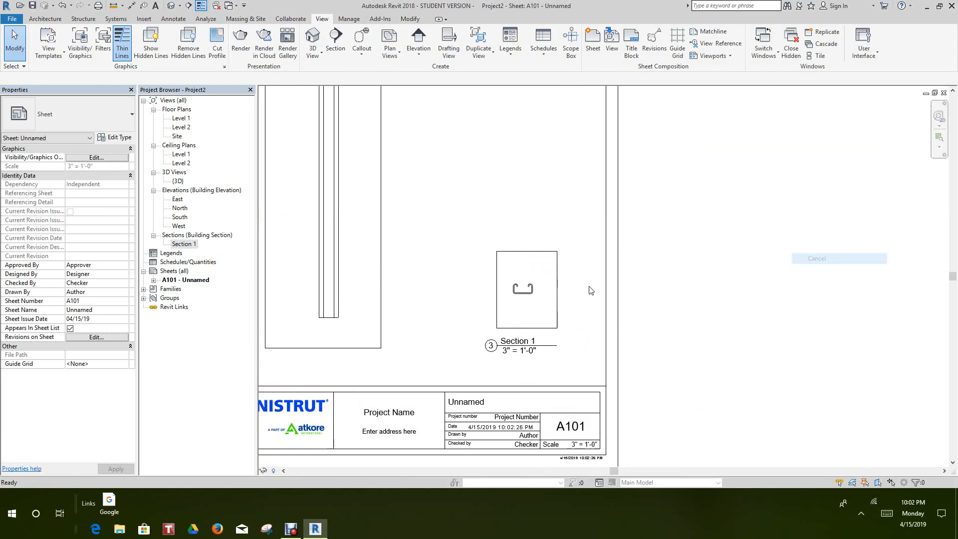
# Activate the Section 1 viewport, set its scale to 6" = 1'-0", and move the deactivated viewport back inside the sheet border.
pyautogui.click(542, 294)
pyautogui.rightClick(541, 294)
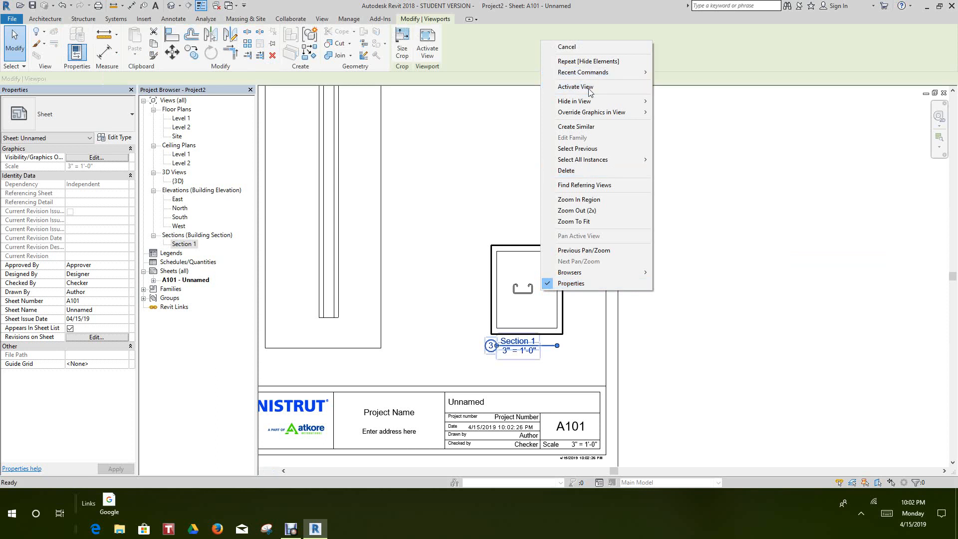
pyautogui.click(590, 88)
pyautogui.click(272, 471)
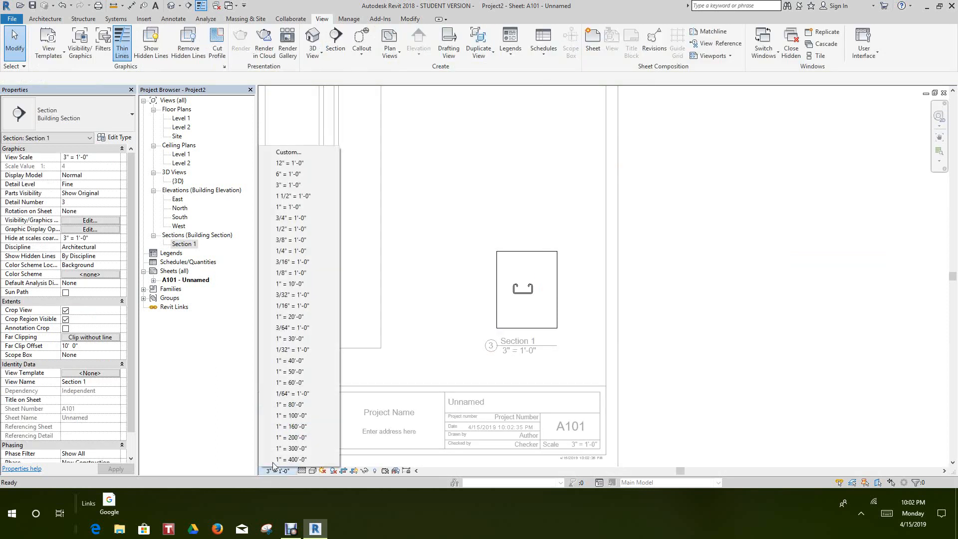
pyautogui.click(296, 176)
pyautogui.moveTo(426, 214); pyautogui.dragTo(499, 301, button='middle')
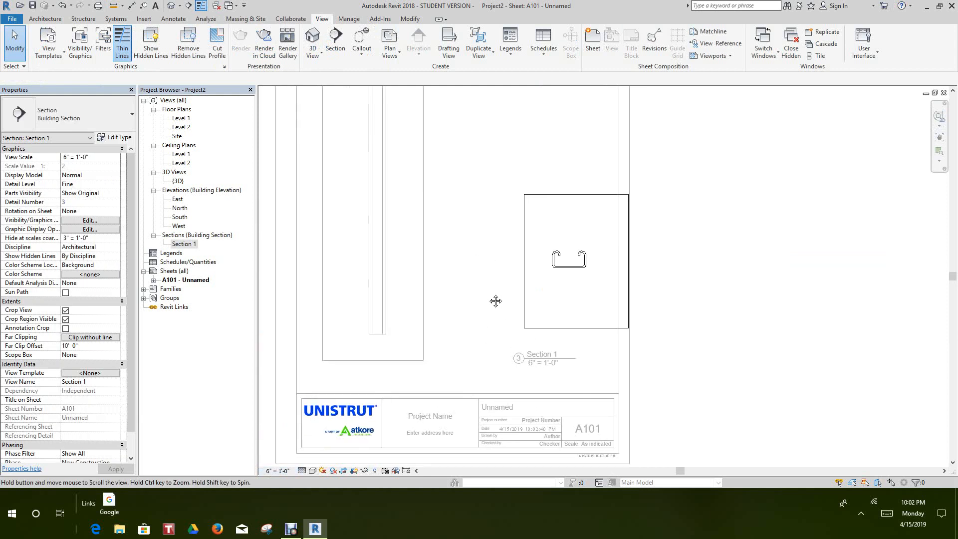
pyautogui.scroll(-5, 498, 320)
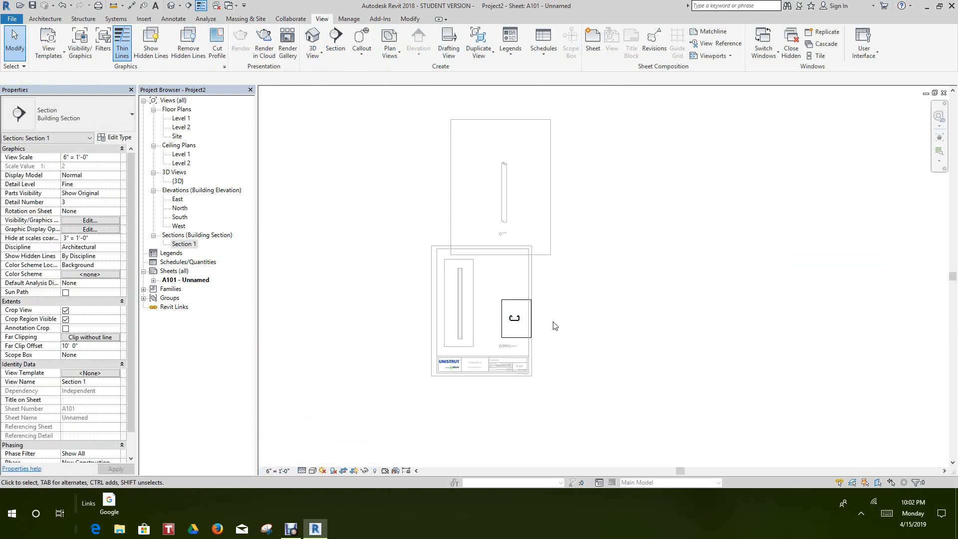
pyautogui.rightClick(561, 318)
pyautogui.click(601, 182)
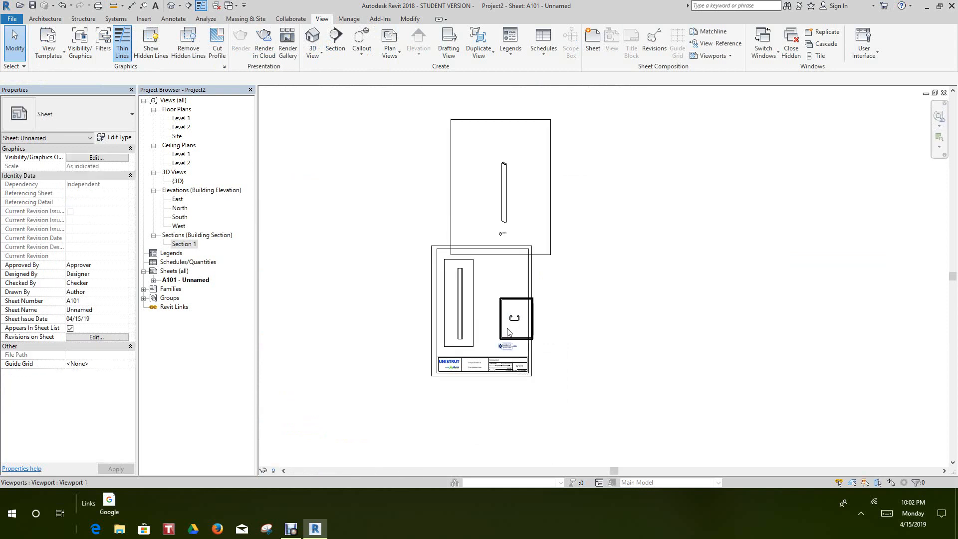
pyautogui.moveTo(511, 332)
pyautogui.mouseDown()
pyautogui.moveTo(485, 339)
pyautogui.moveTo(501, 338)
pyautogui.mouseUp()
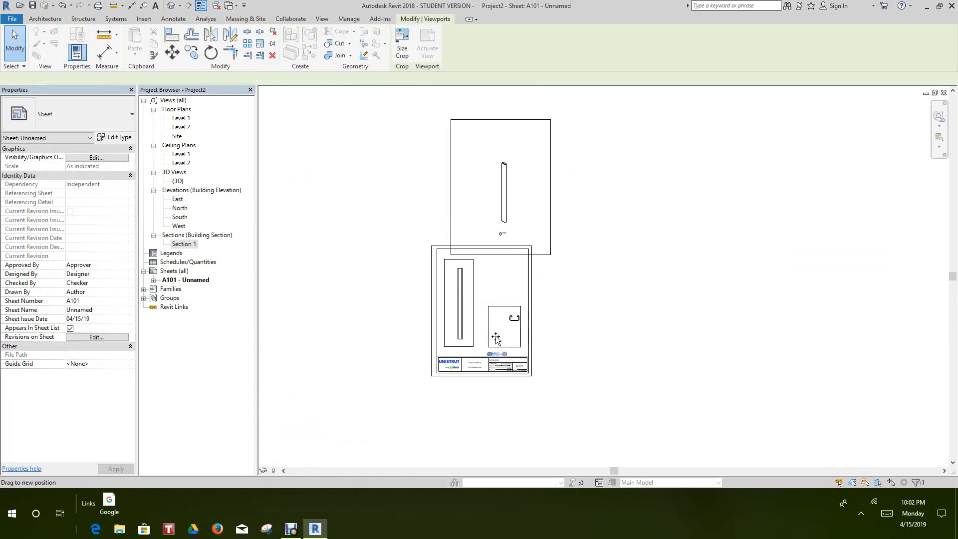
pyautogui.click(605, 283)
# Activate the 3D viewport, tighten its crop region around the column, and deactivate the view.
pyautogui.rightClick(548, 210)
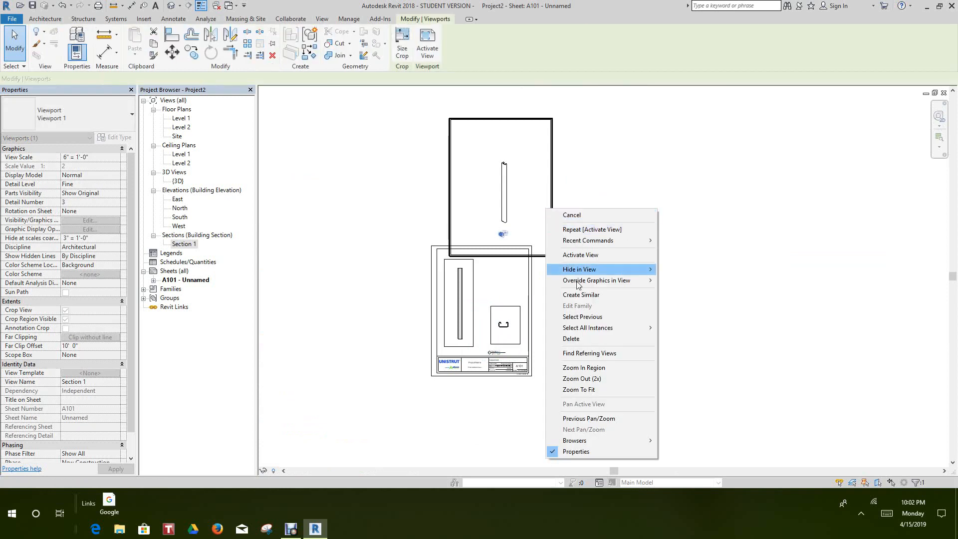
pyautogui.click(581, 255)
pyautogui.click(551, 200)
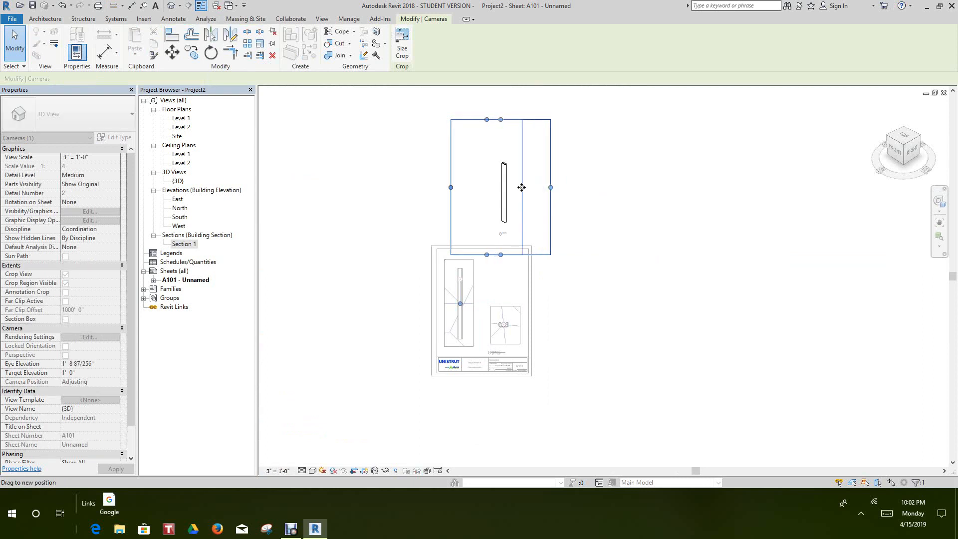
pyautogui.moveTo(516, 190); pyautogui.dragTo(483, 186)
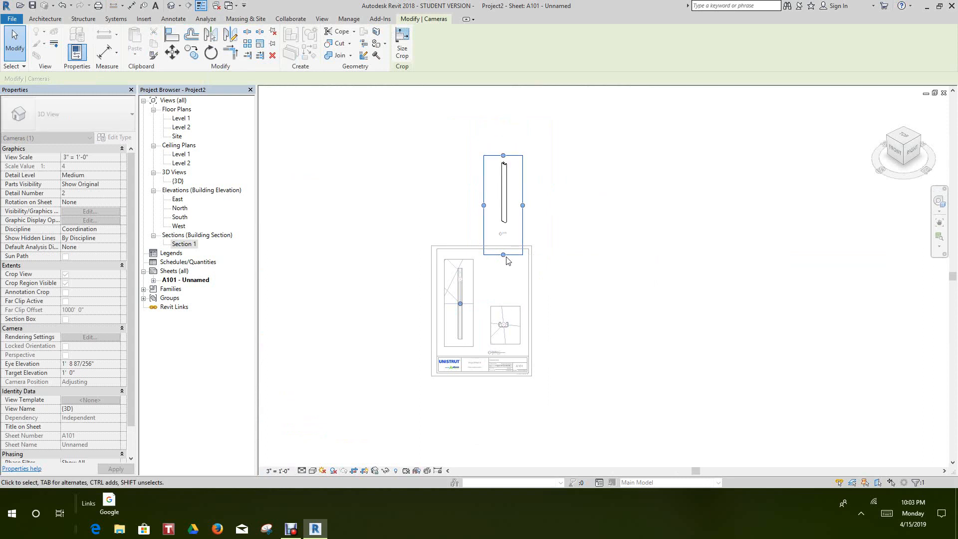
pyautogui.moveTo(503, 255); pyautogui.dragTo(564, 229)
pyautogui.click(574, 228)
pyautogui.rightClick(592, 227)
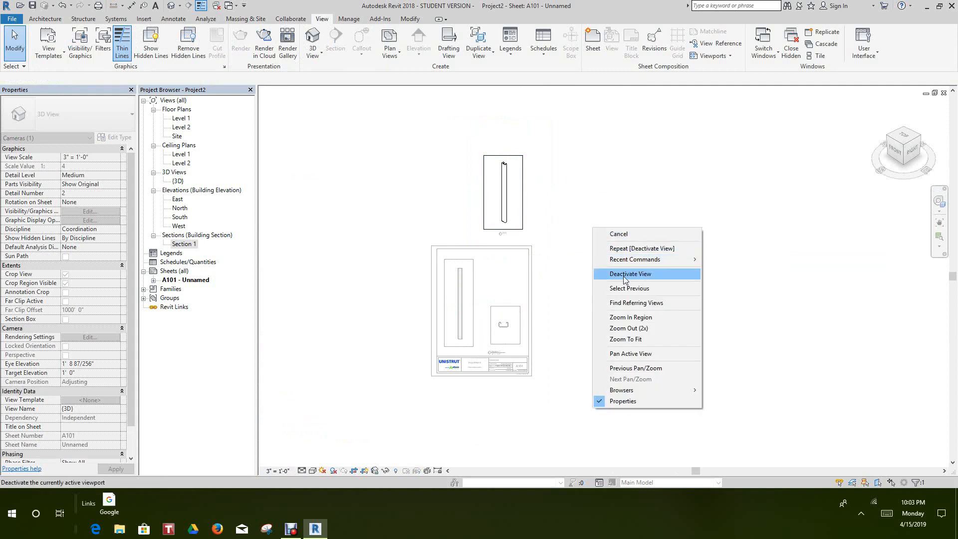
pyautogui.click(606, 273)
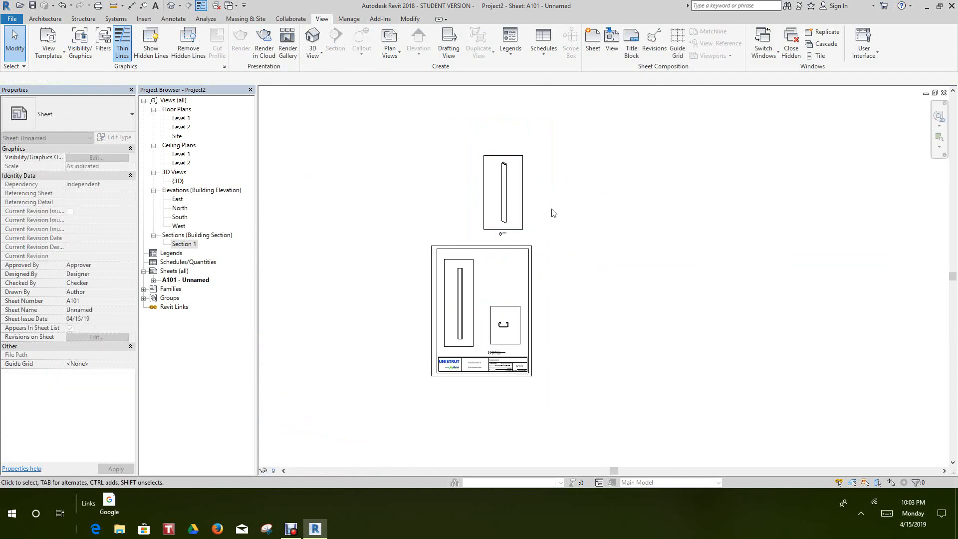
# Move the 3D viewport onto the sheet beside the North elevation and shift the Section 1 viewport down beneath it.
pyautogui.click(521, 207)
pyautogui.moveTo(523, 280); pyautogui.dragTo(515, 293)
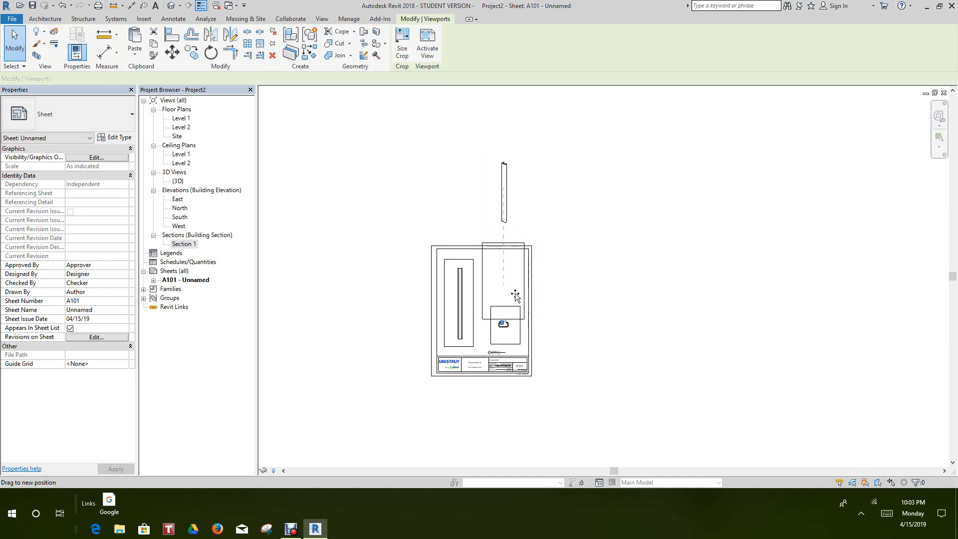
pyautogui.click(574, 282)
pyautogui.scroll(4, 565, 196)
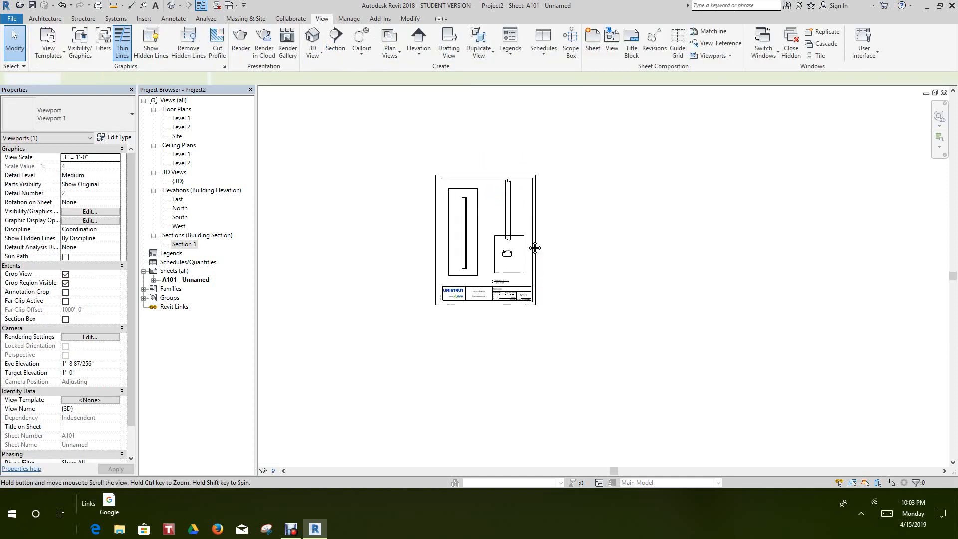
pyautogui.scroll(1, 535, 276)
pyautogui.moveTo(524, 268); pyautogui.dragTo(522, 288)
pyautogui.click(616, 280)
pyautogui.scroll(-1, 571, 290)
pyautogui.moveTo(571, 290); pyautogui.dragTo(567, 310, button='middle')
# Nudge the North elevation viewport slightly left and down on the sheet.
pyautogui.click(463, 249)
pyautogui.moveTo(463, 248); pyautogui.dragTo(458, 252)
pyautogui.scroll(-2, 581, 256)
# Move the Section 1 view title up out of the title block, to the lower edge of its viewport.
pyautogui.scroll(4, 582, 256)
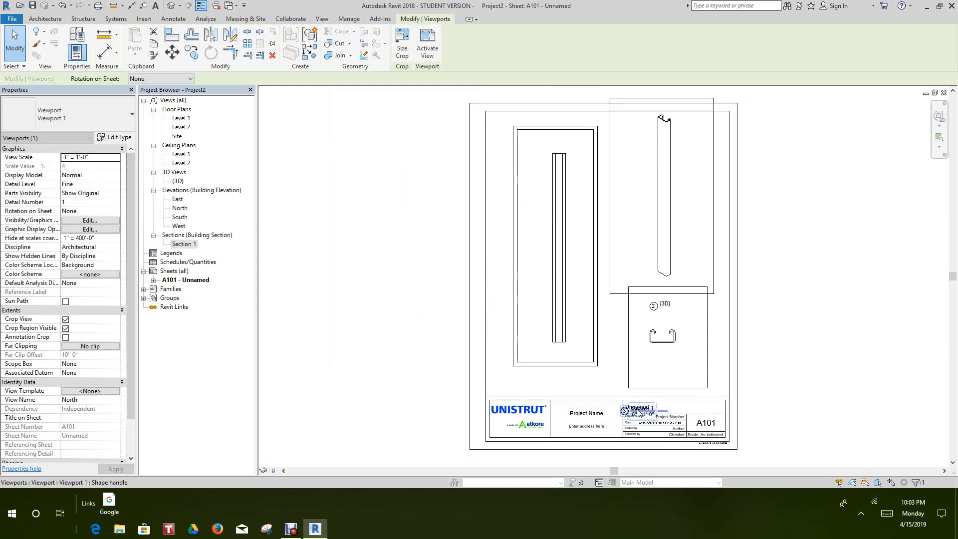
pyautogui.scroll(3, 648, 409)
pyautogui.scroll(1, 689, 427)
pyautogui.moveTo(684, 407); pyautogui.dragTo(677, 337)
pyautogui.click(457, 333)
pyautogui.scroll(-5, 455, 333)
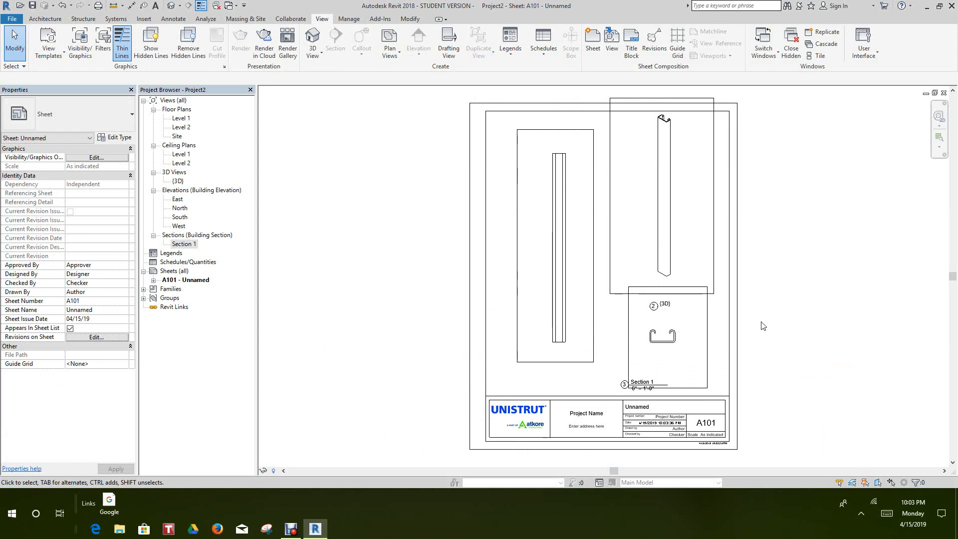
pyautogui.click(733, 177)
pyautogui.scroll(-1, 684, 192)
pyautogui.moveTo(684, 192); pyautogui.dragTo(699, 188, button='middle')
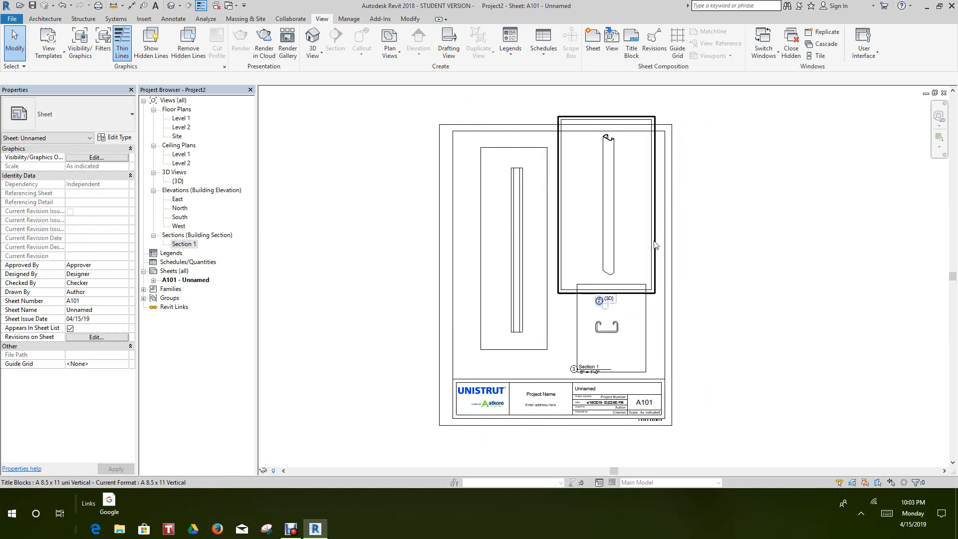
pyautogui.scroll(3, 659, 247)
pyautogui.scroll(-5, 689, 234)
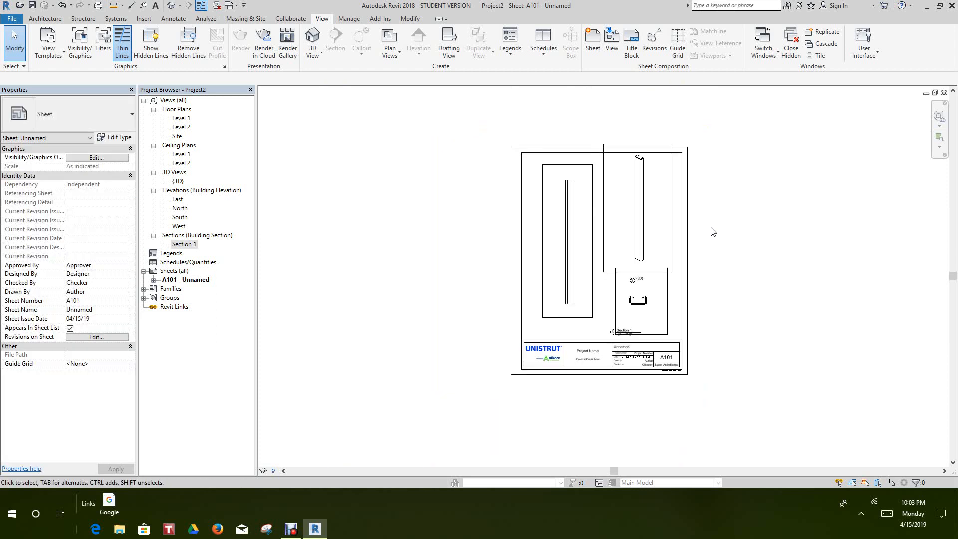
pyautogui.scroll(2, 713, 231)
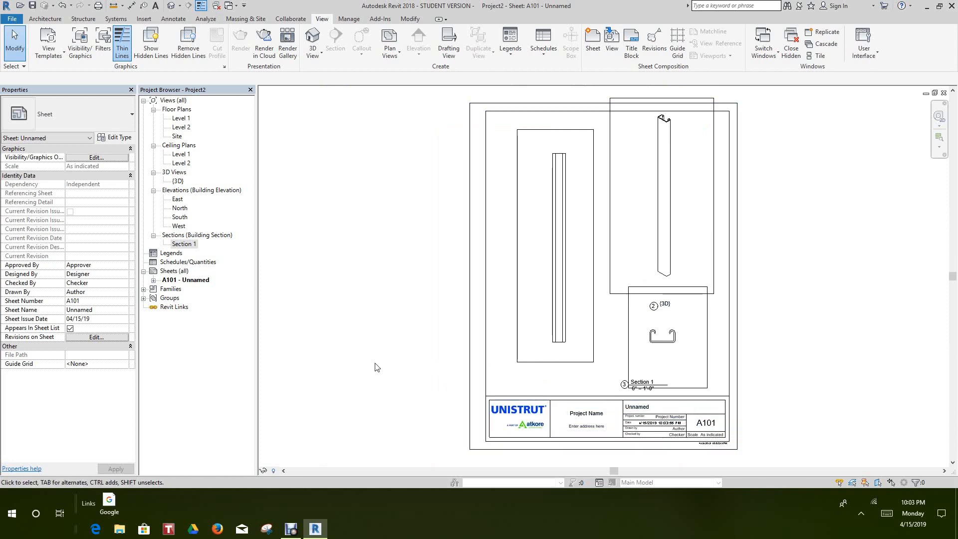
pyautogui.click(290, 528)
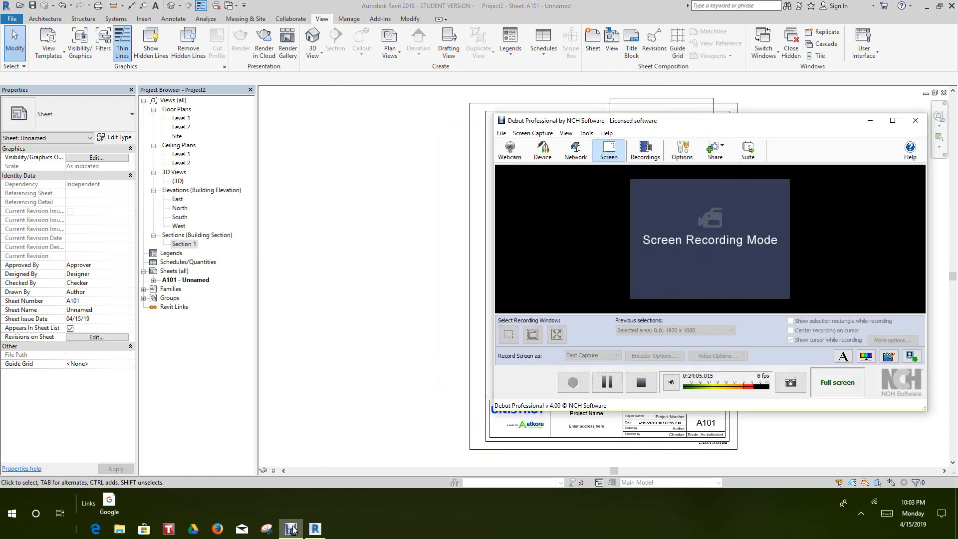